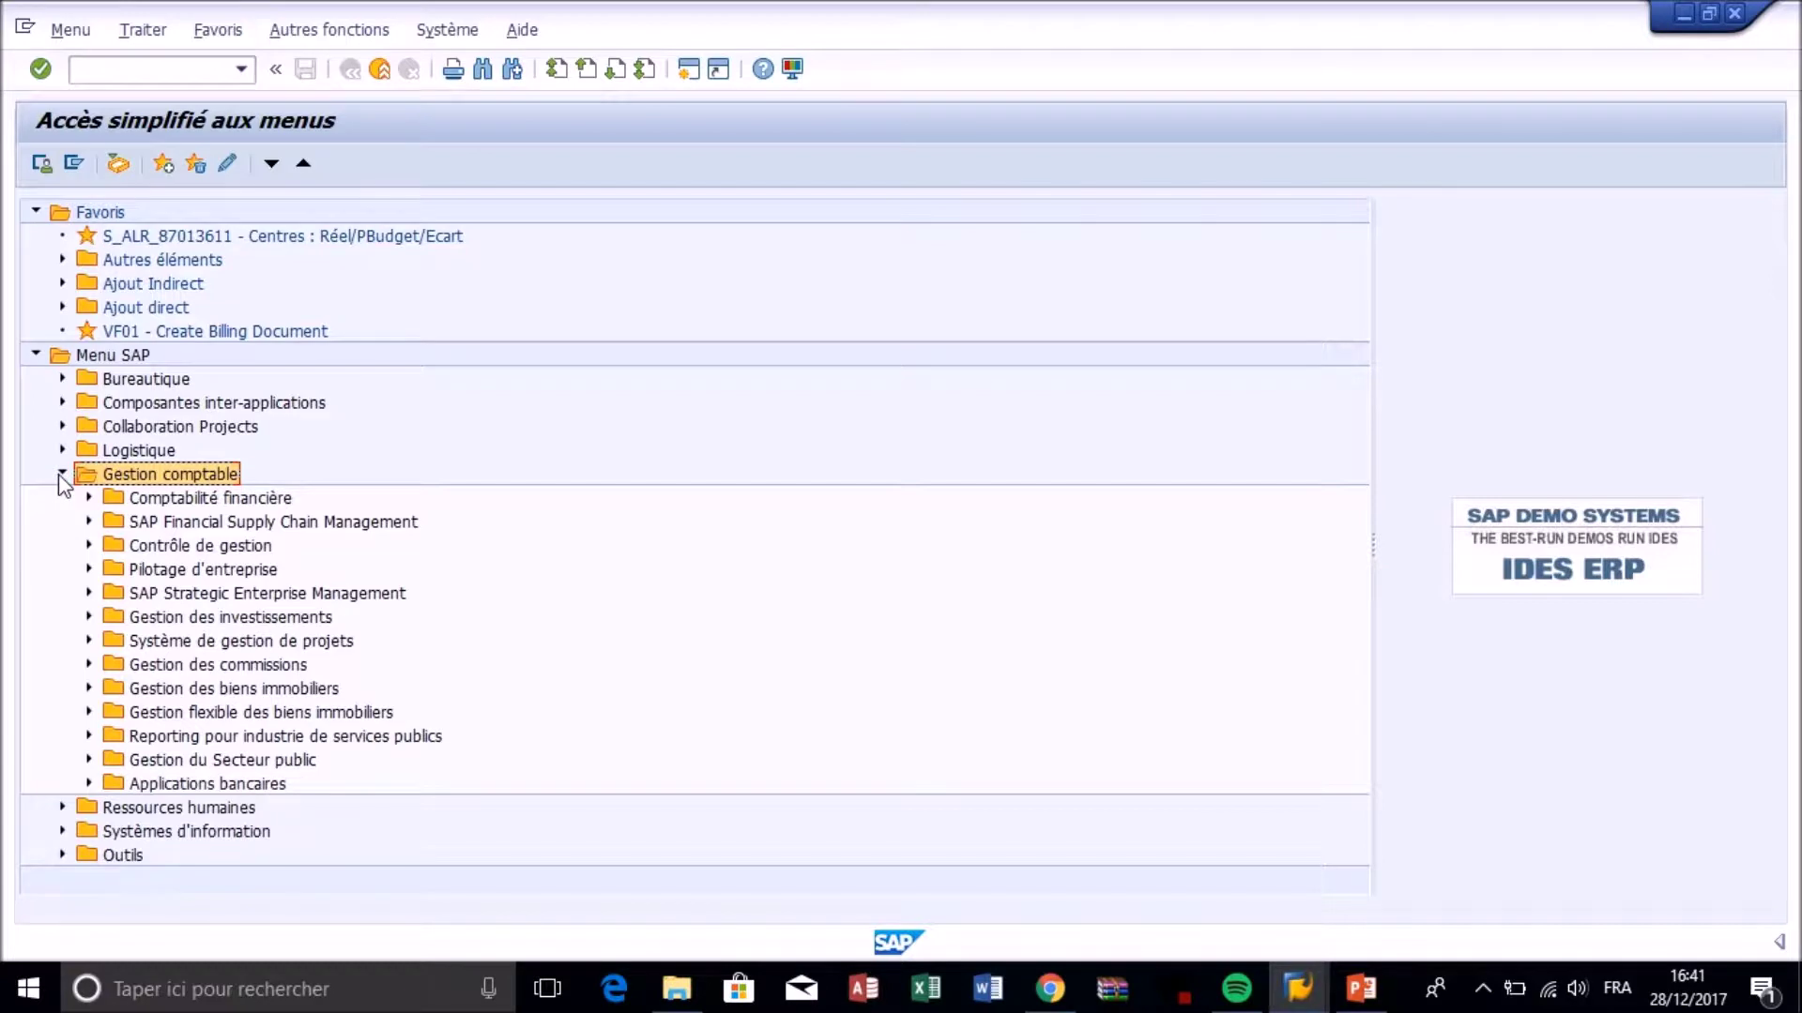
Open transaction KO01 for creating an internal order, found under Contrôle de gestion, Ordres internes, Données de base, Fonctions spéciales, Ordre.
left_click(89, 545)
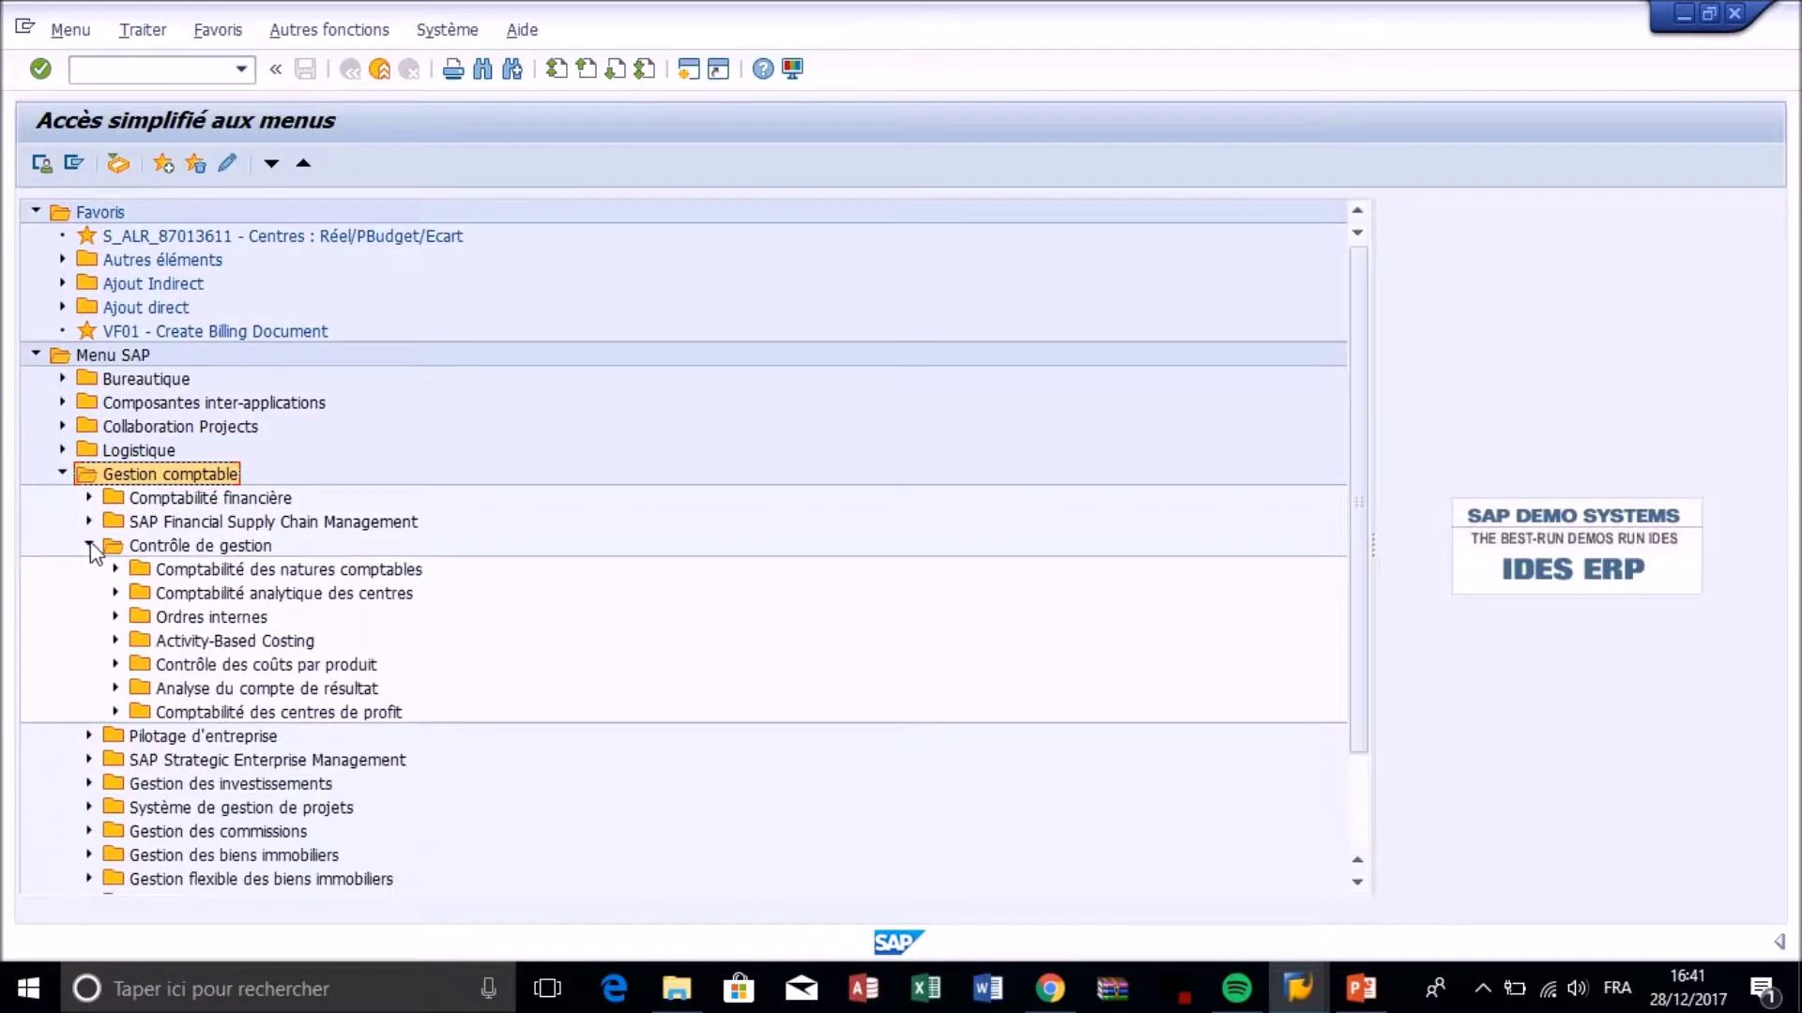
left_click(116, 617)
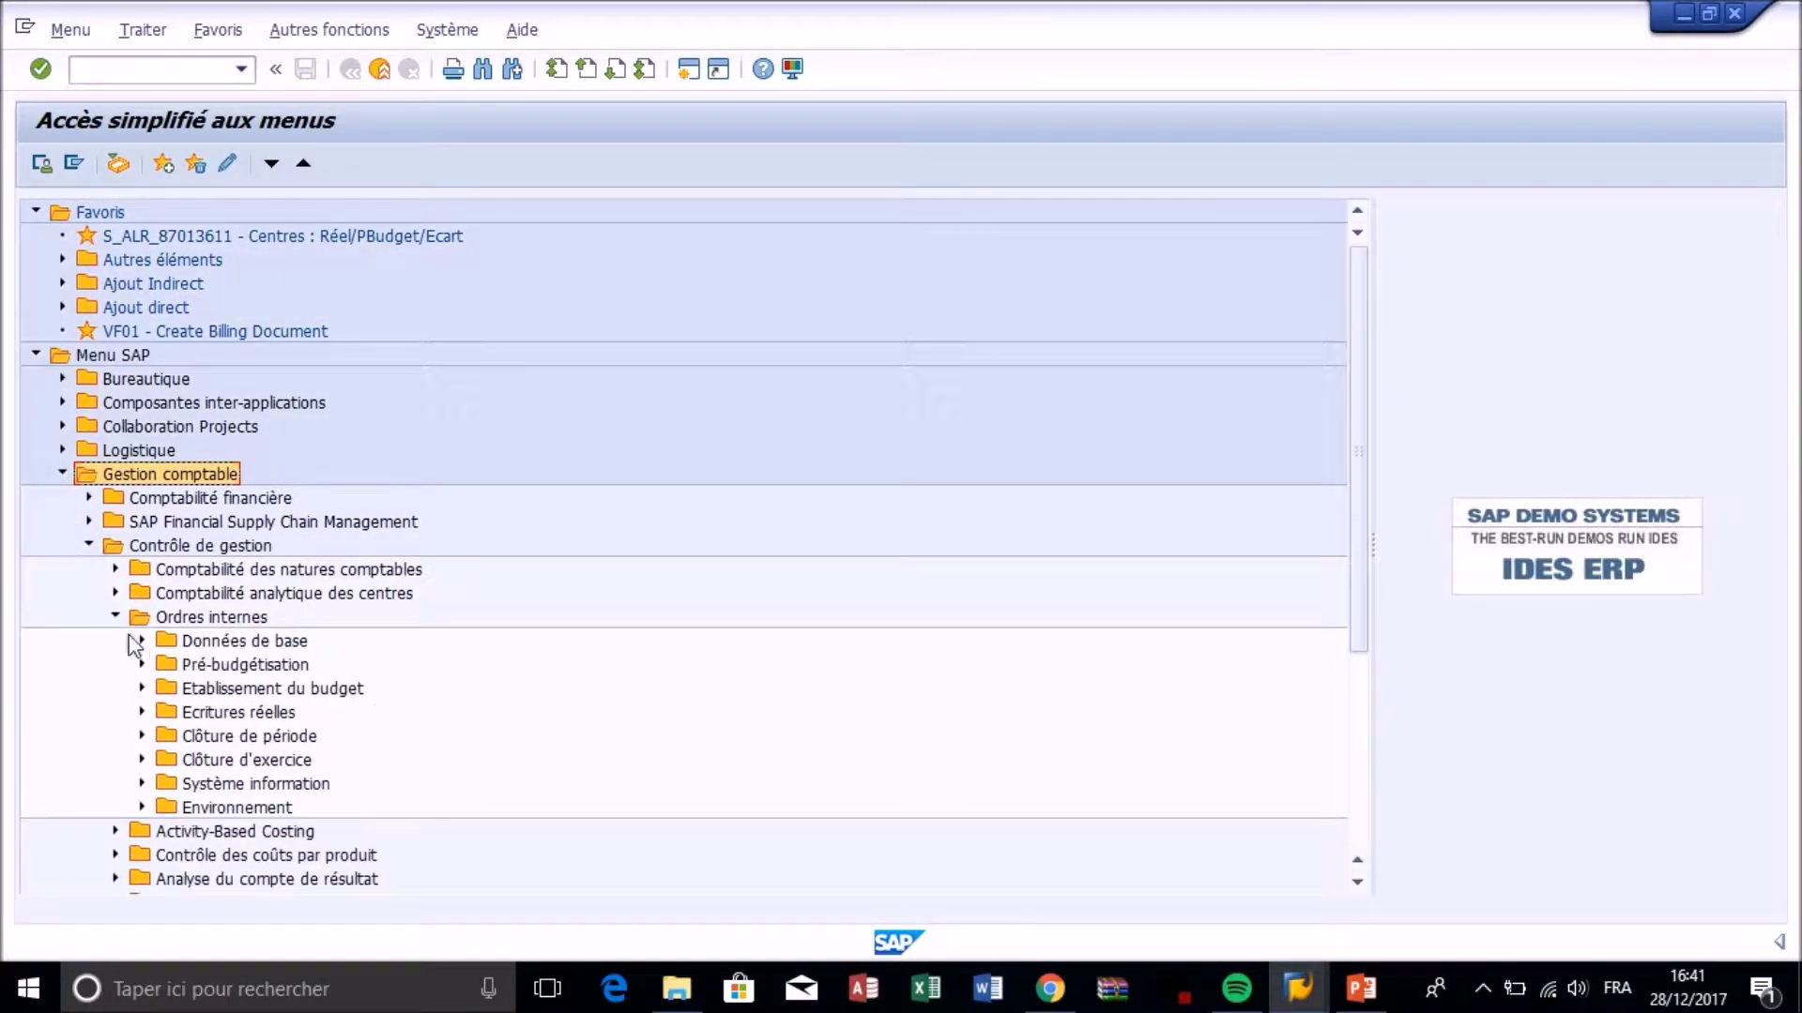
left_click(144, 641)
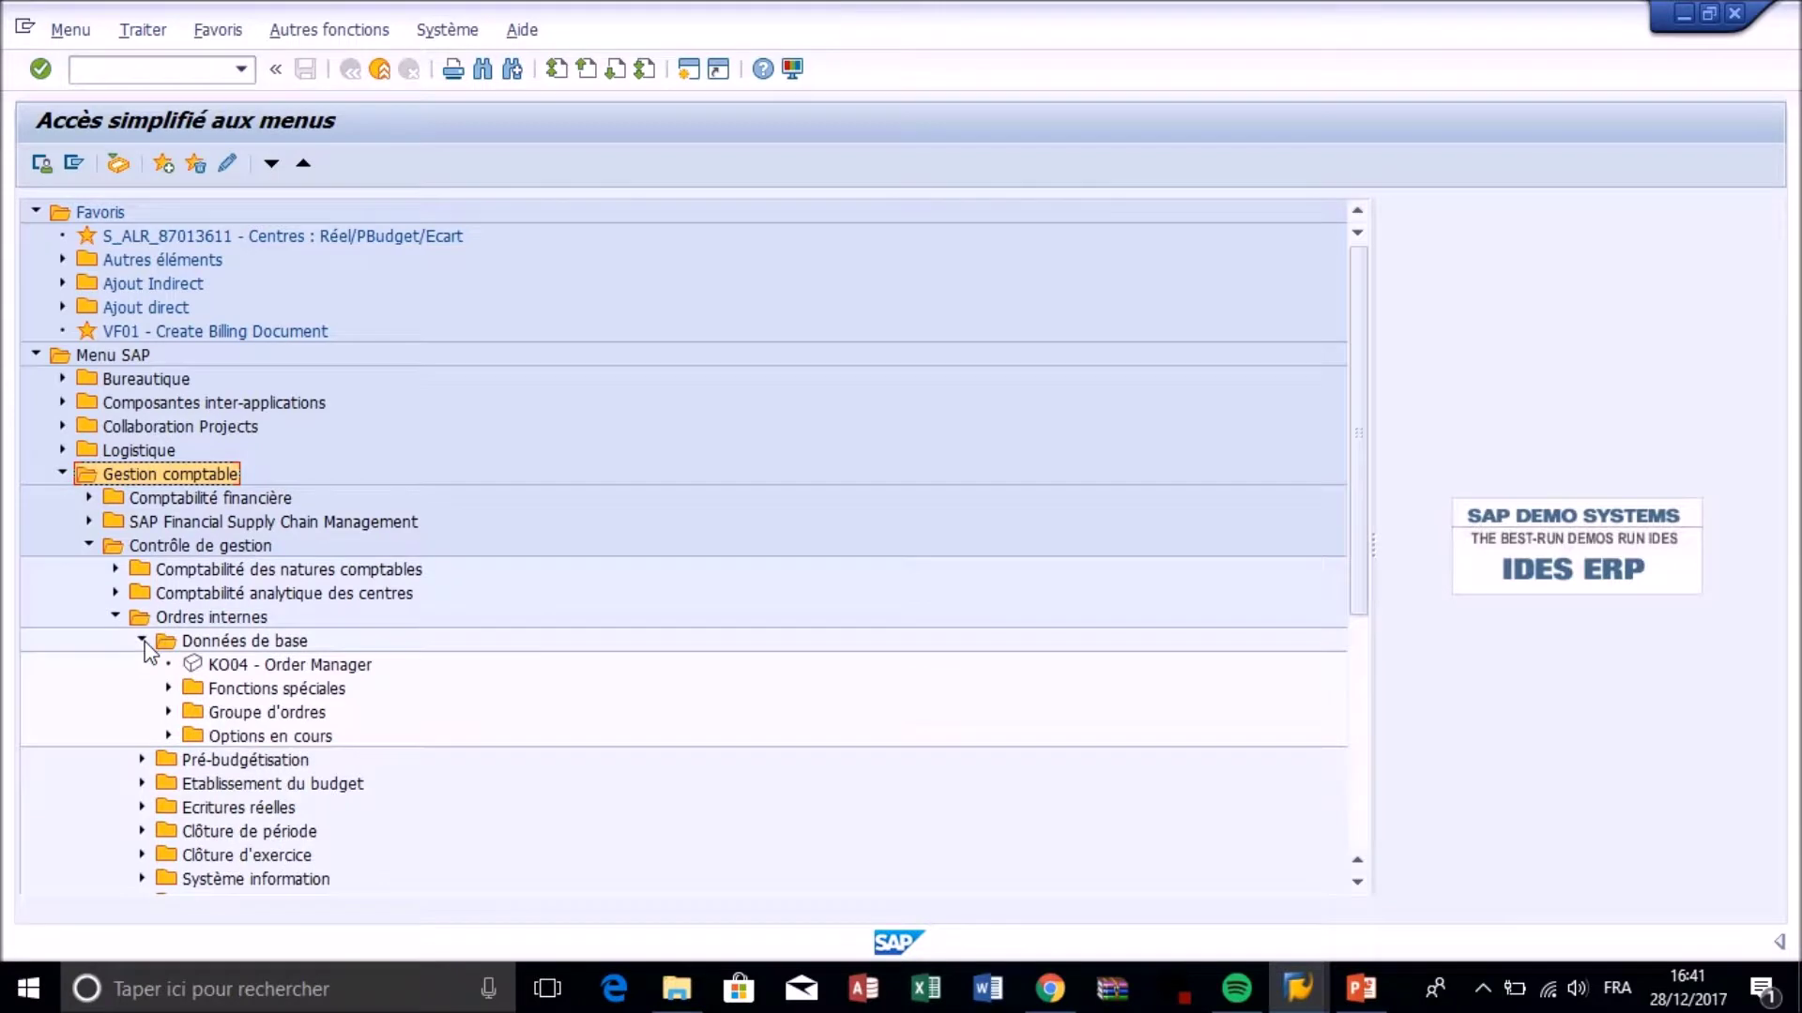
left_click(169, 688)
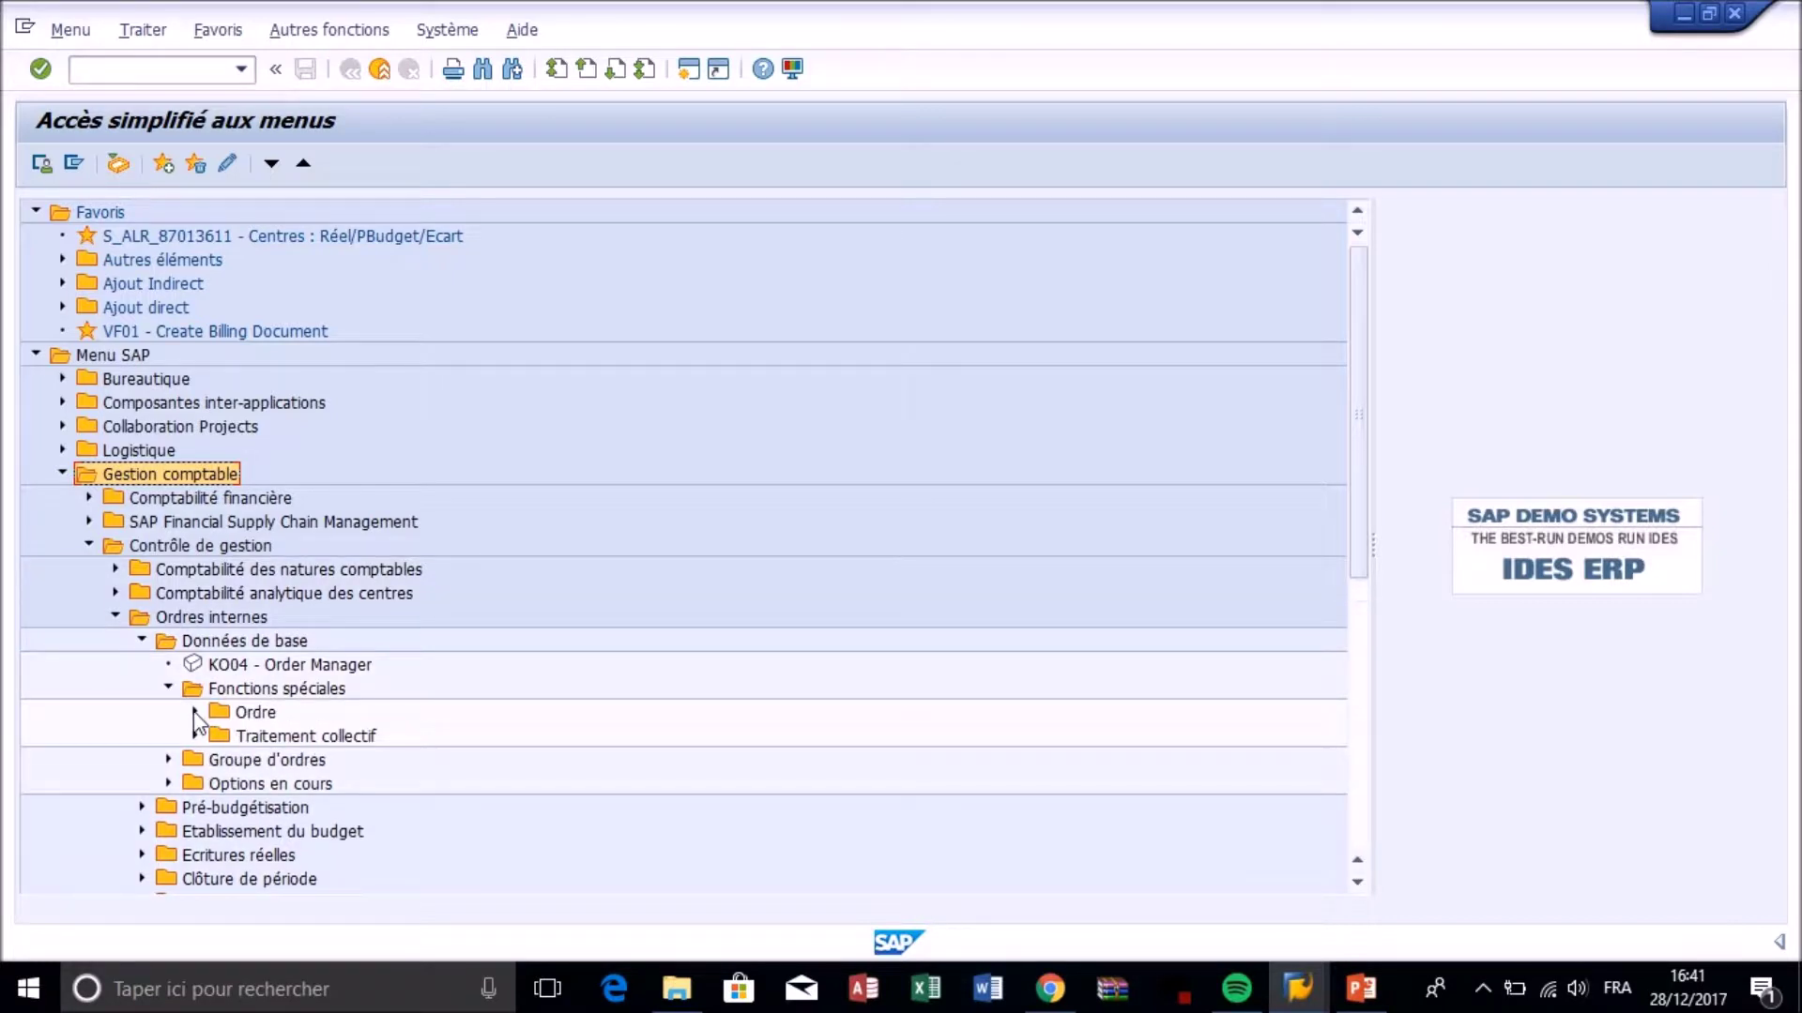
left_click(195, 713)
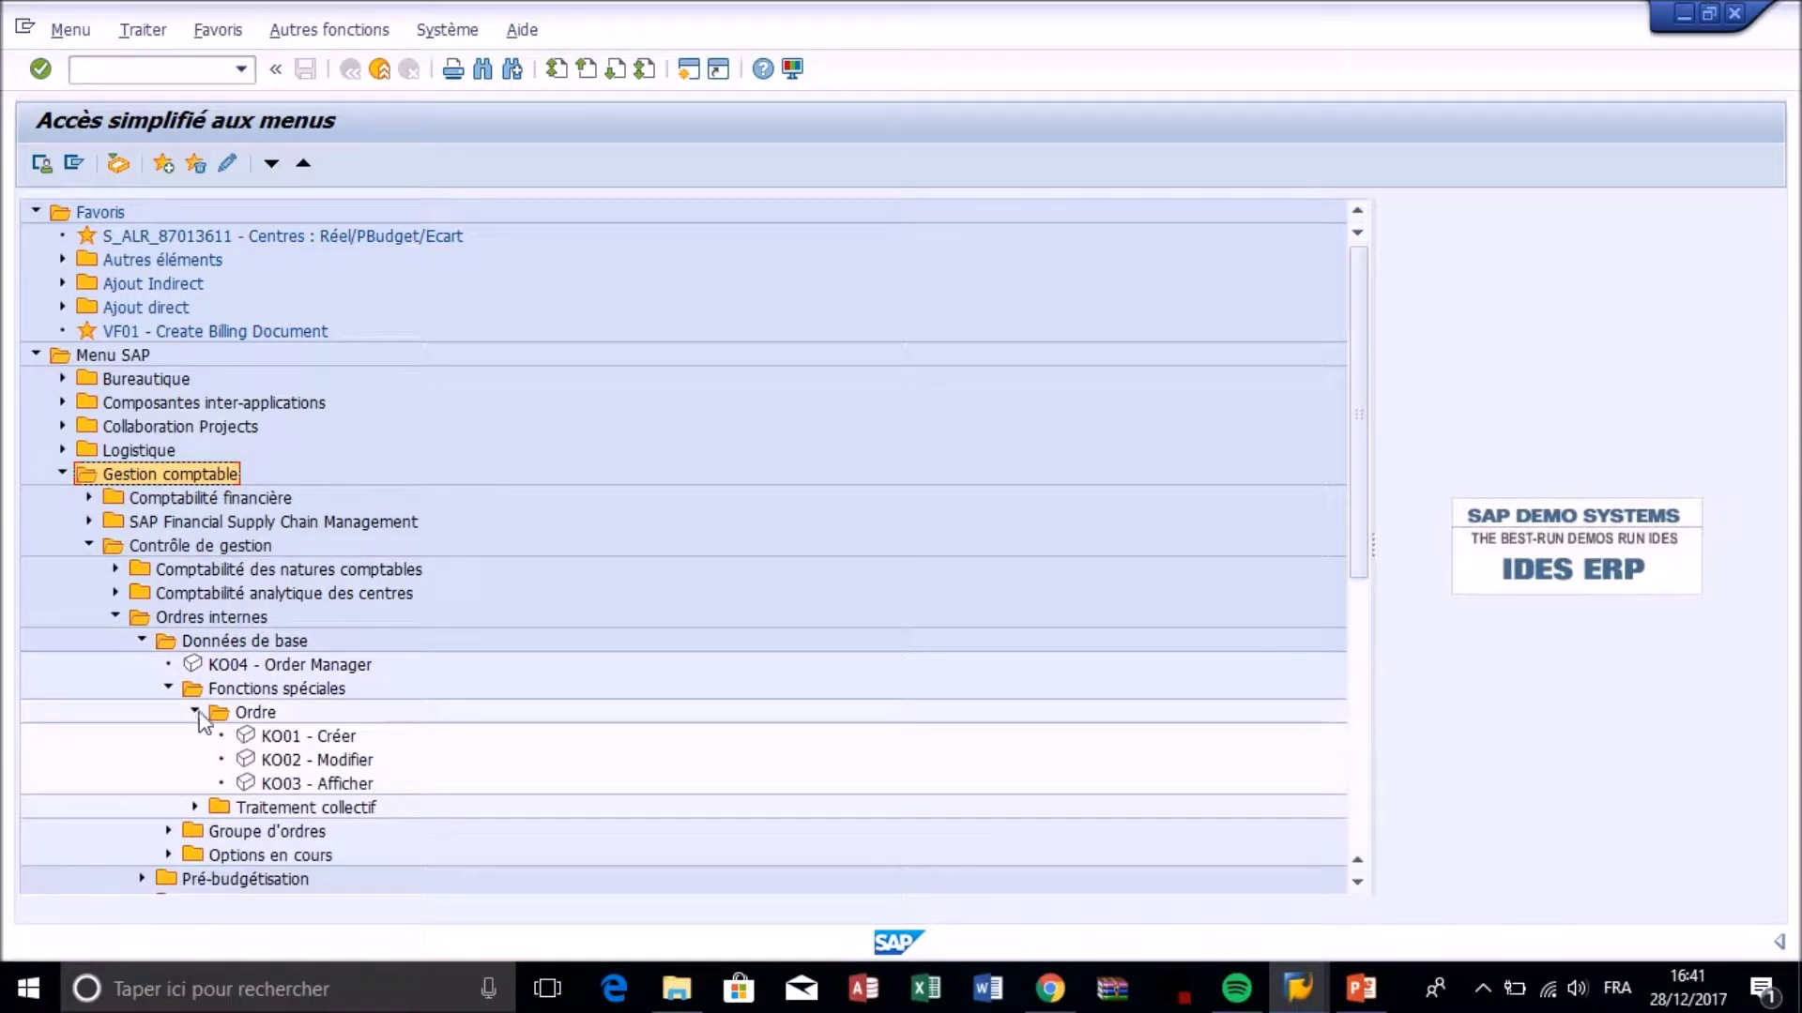
double_click(277, 740)
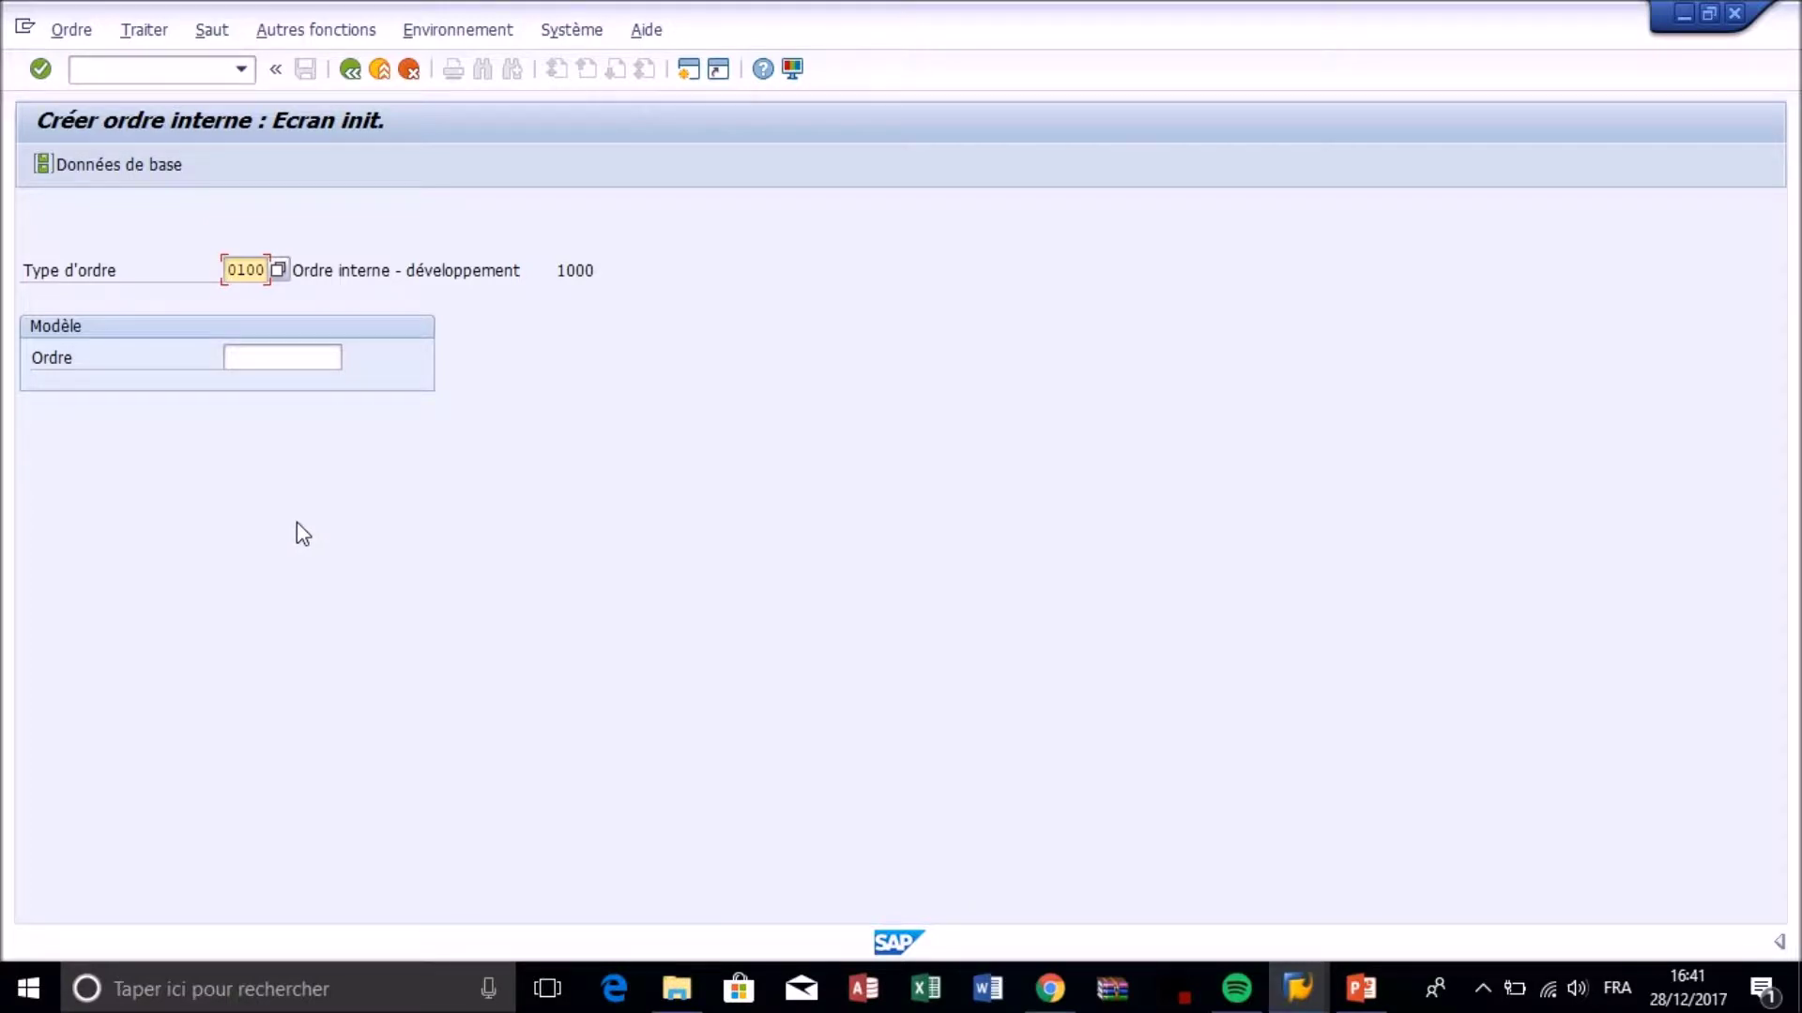
Choose order type 0100, Ordre interne - développement 1000, for the new internal order.
left_click(279, 269)
left_click(278, 269)
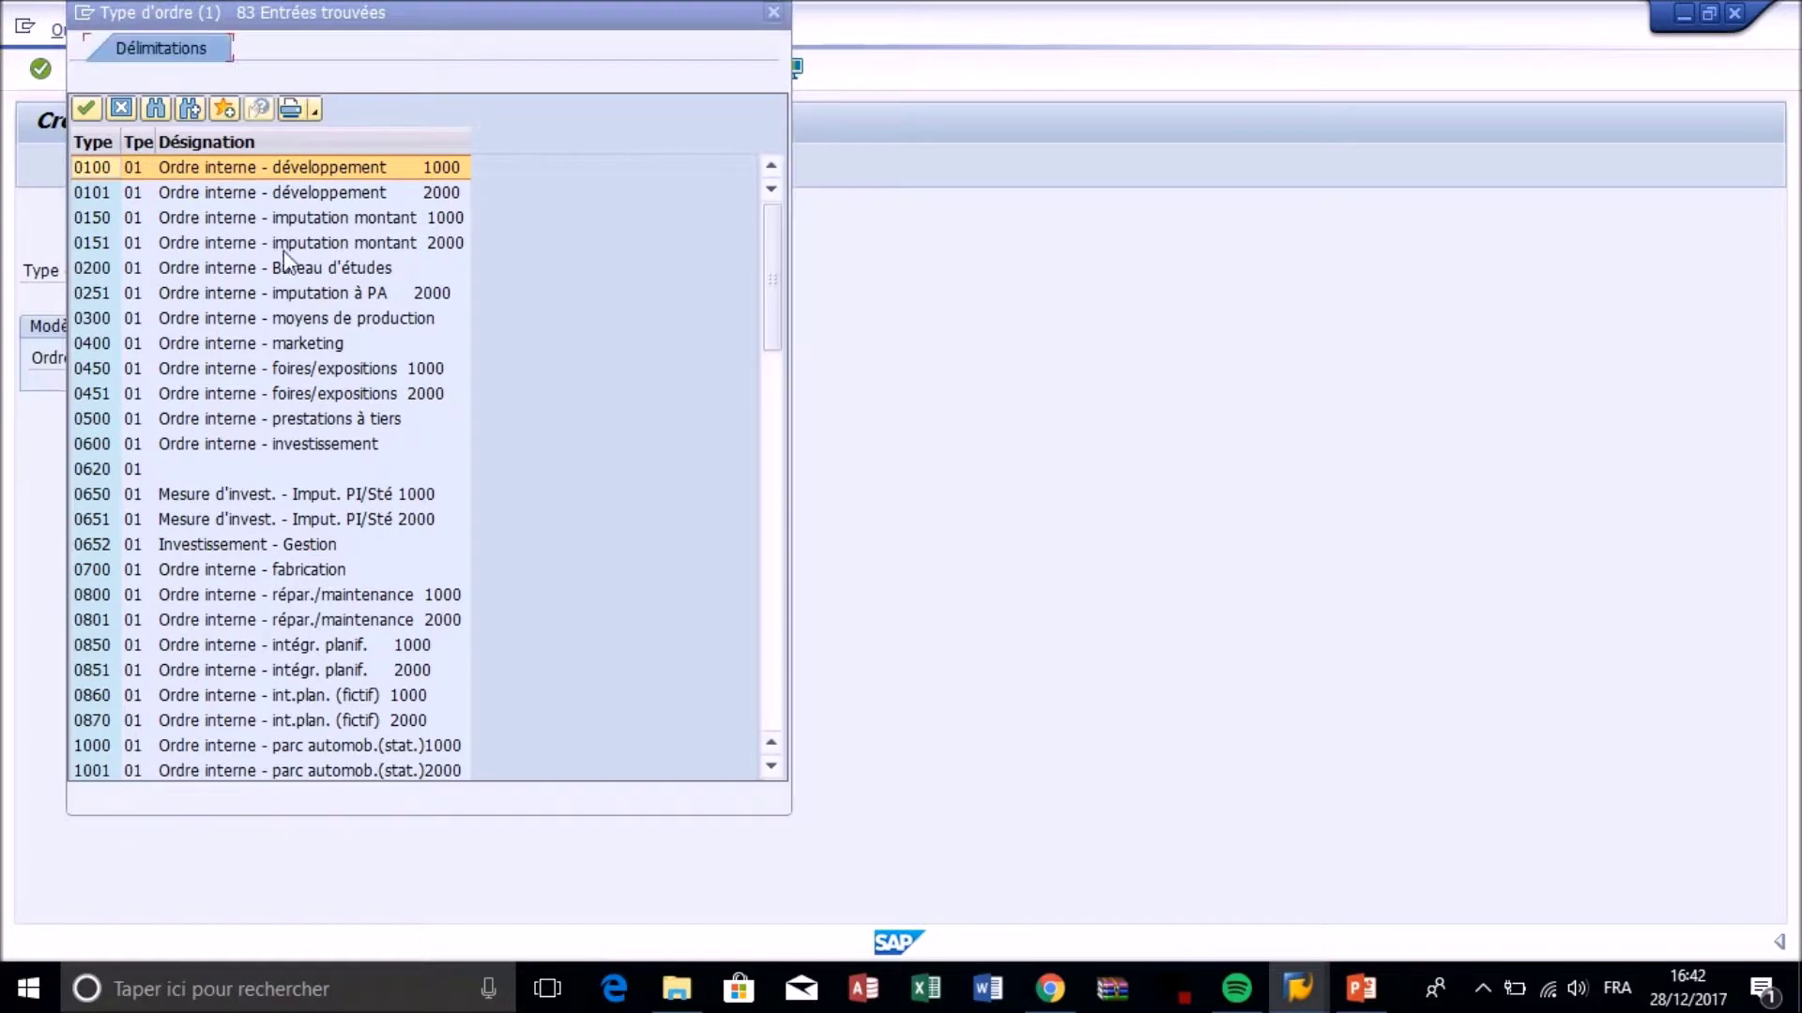
left_click(246, 169)
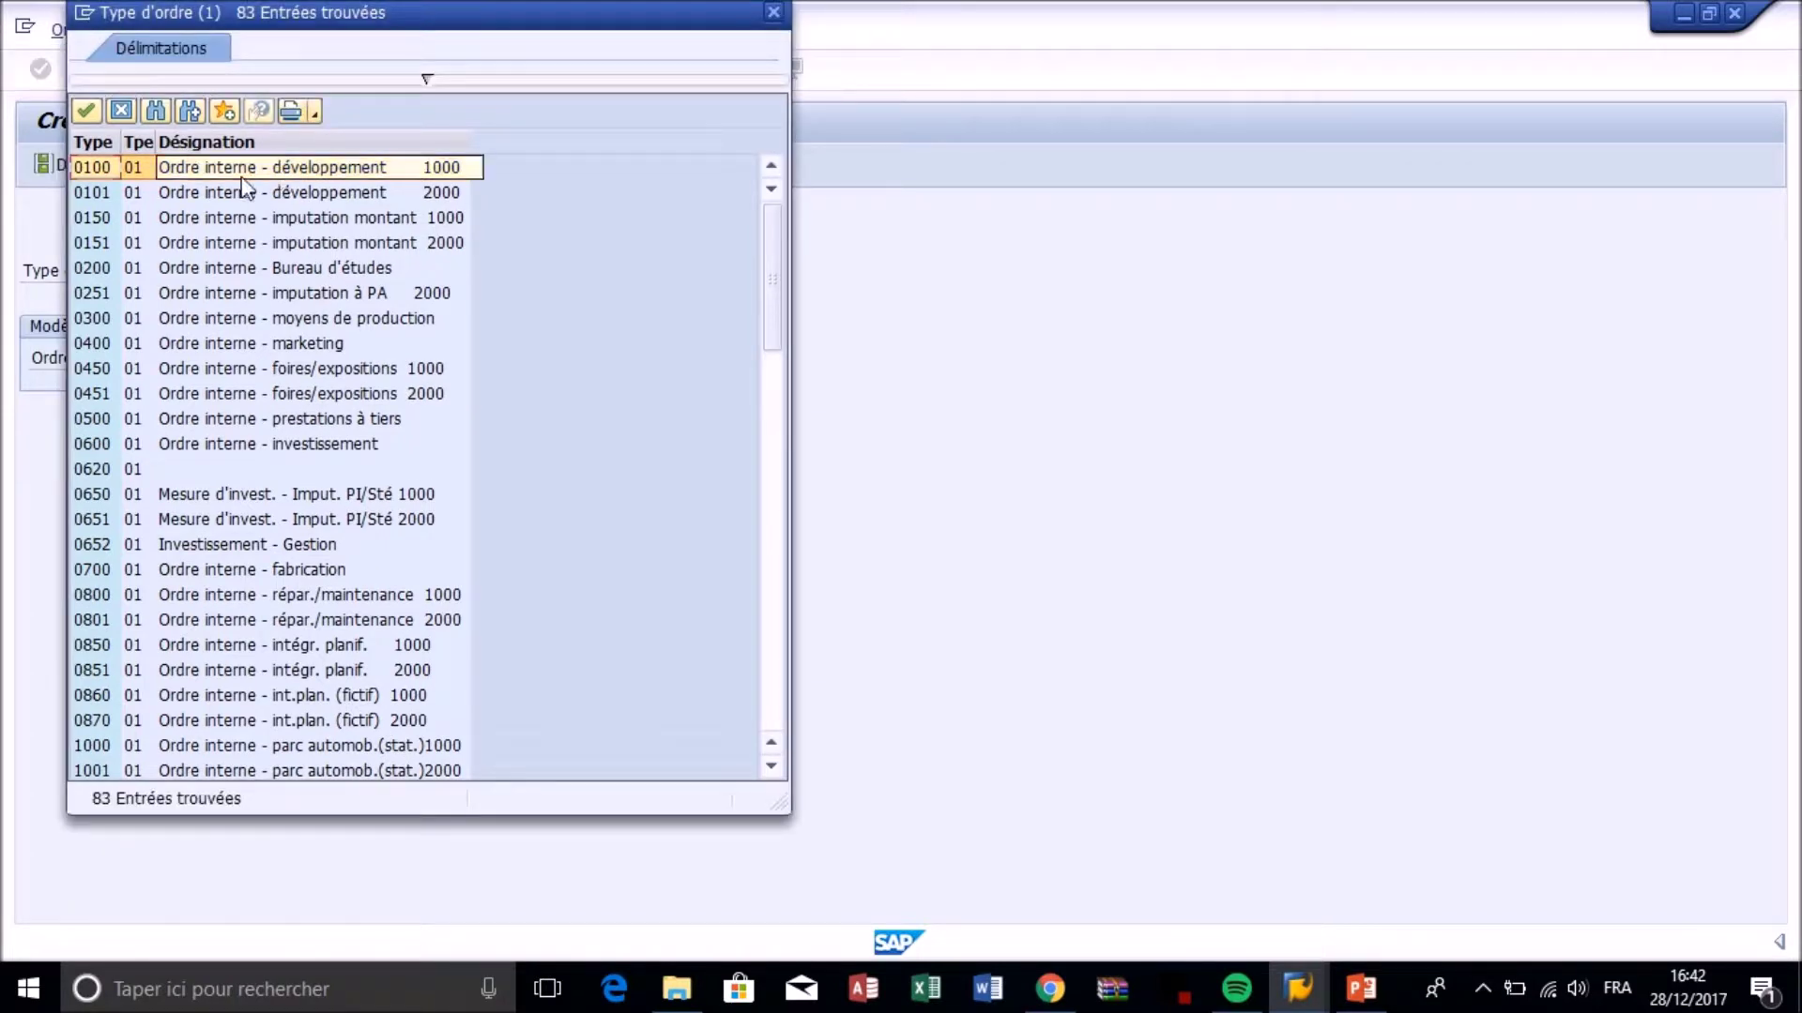
double_click(323, 167)
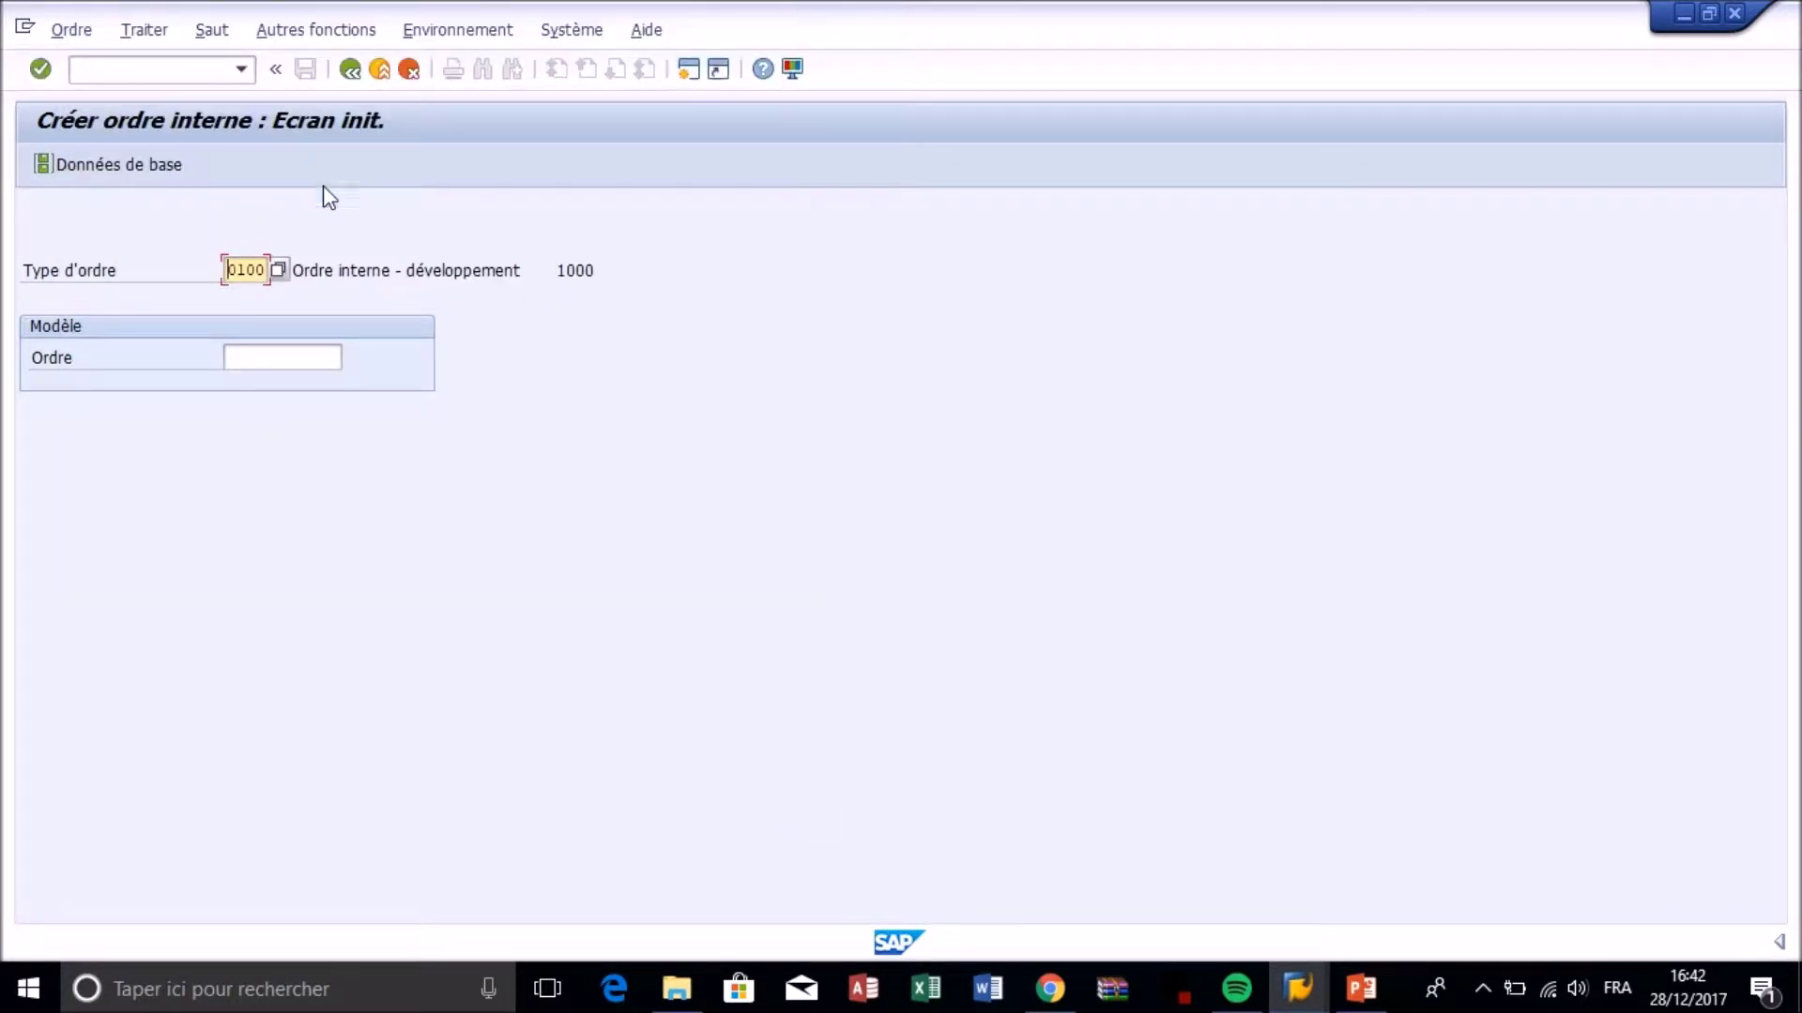
Set the controlling area to 2200 CO France and proceed to the order's master data.
left_click(43, 68)
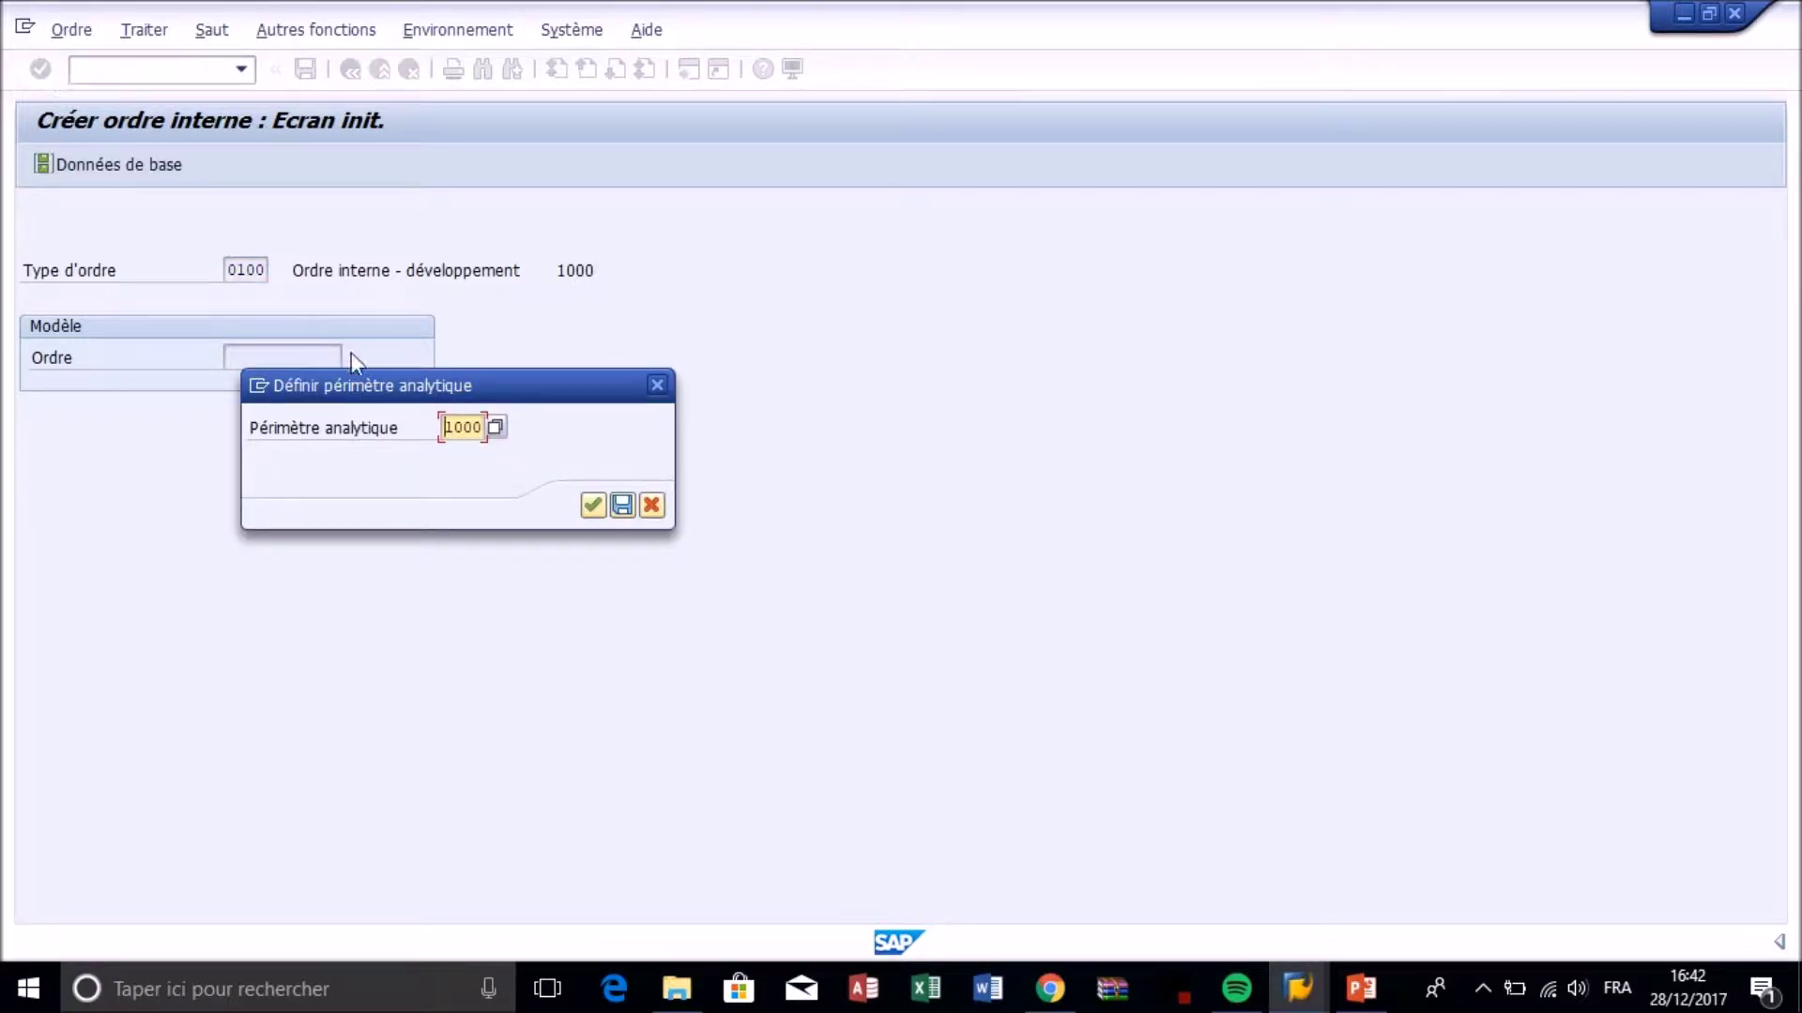
left_click(497, 428)
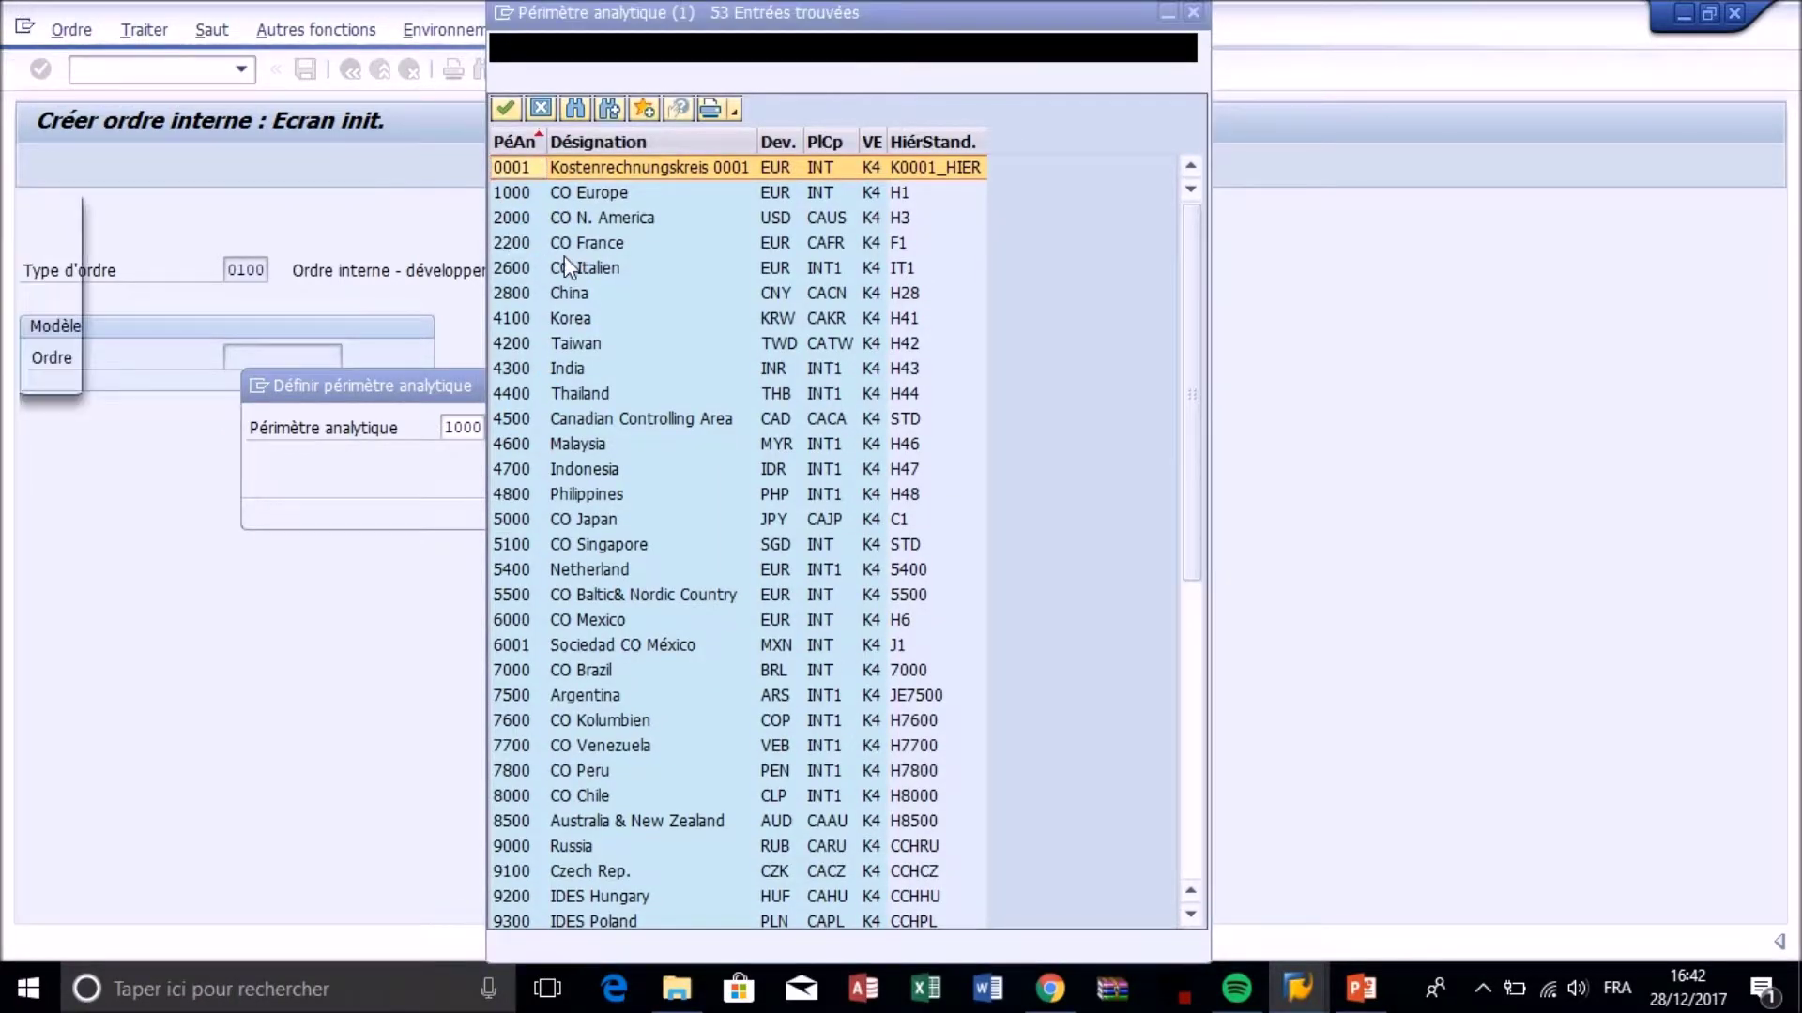
left_click(587, 242)
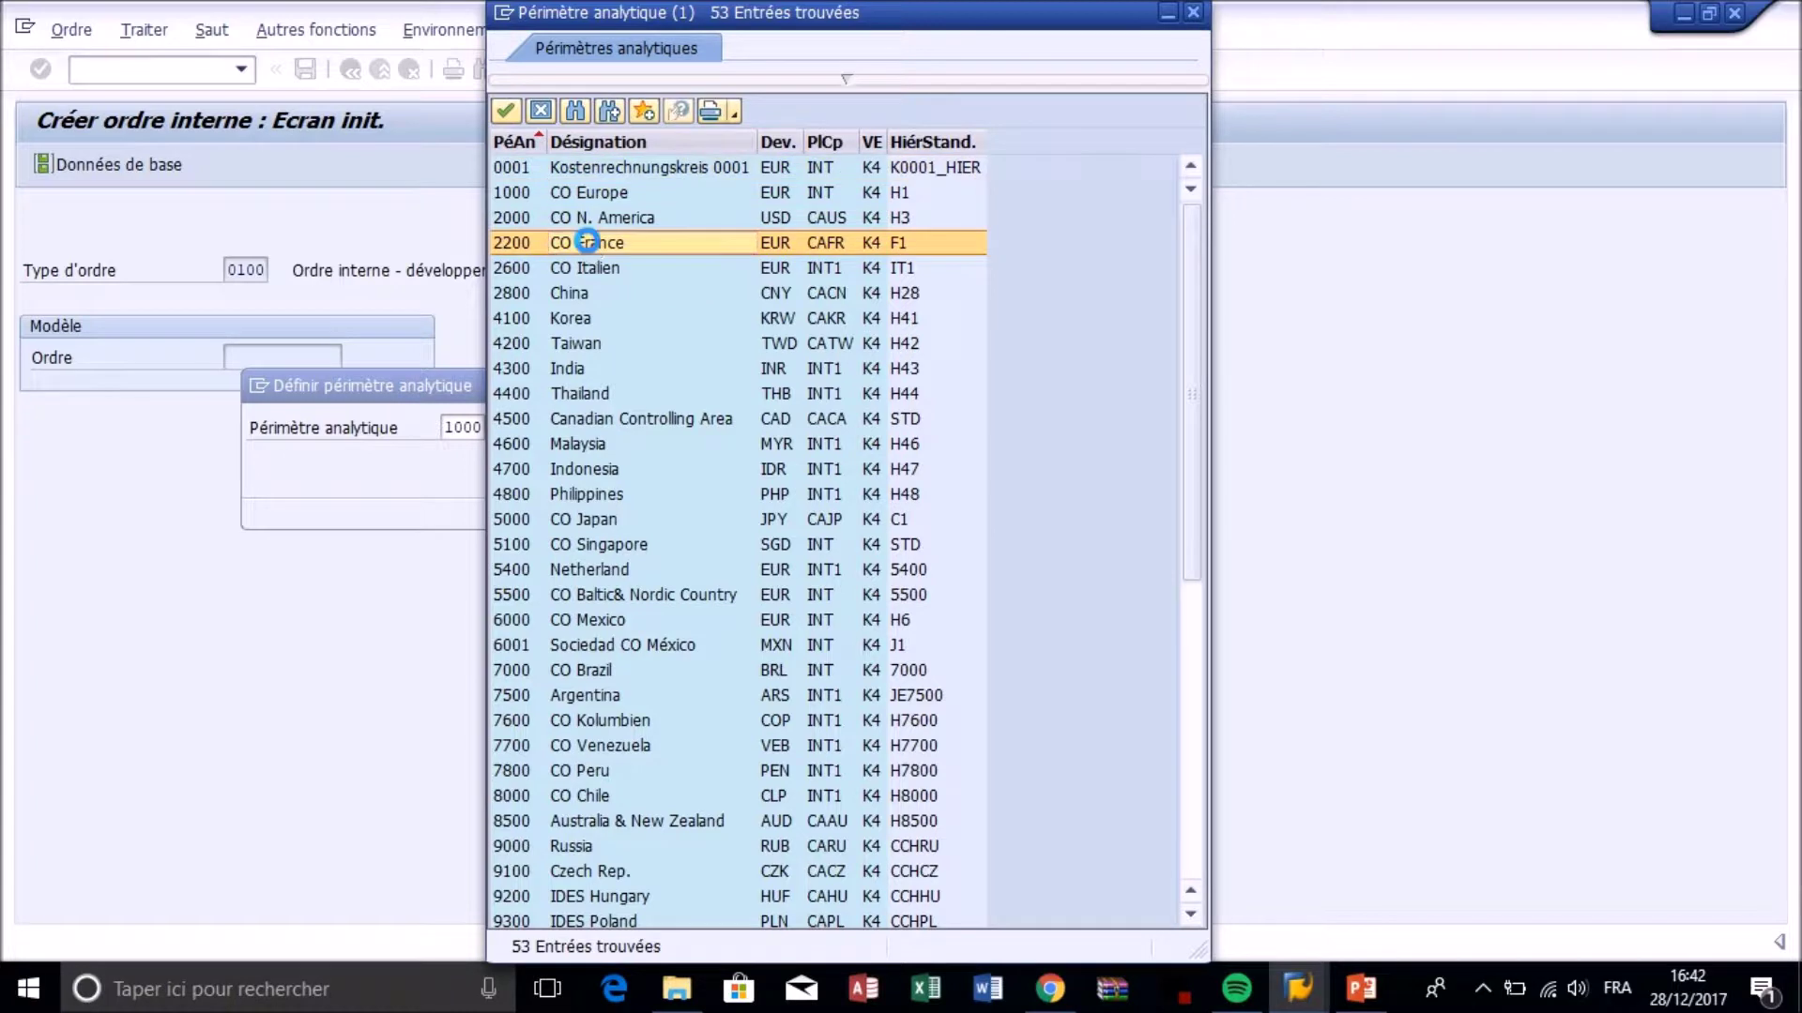
double_click(587, 242)
left_click(593, 506)
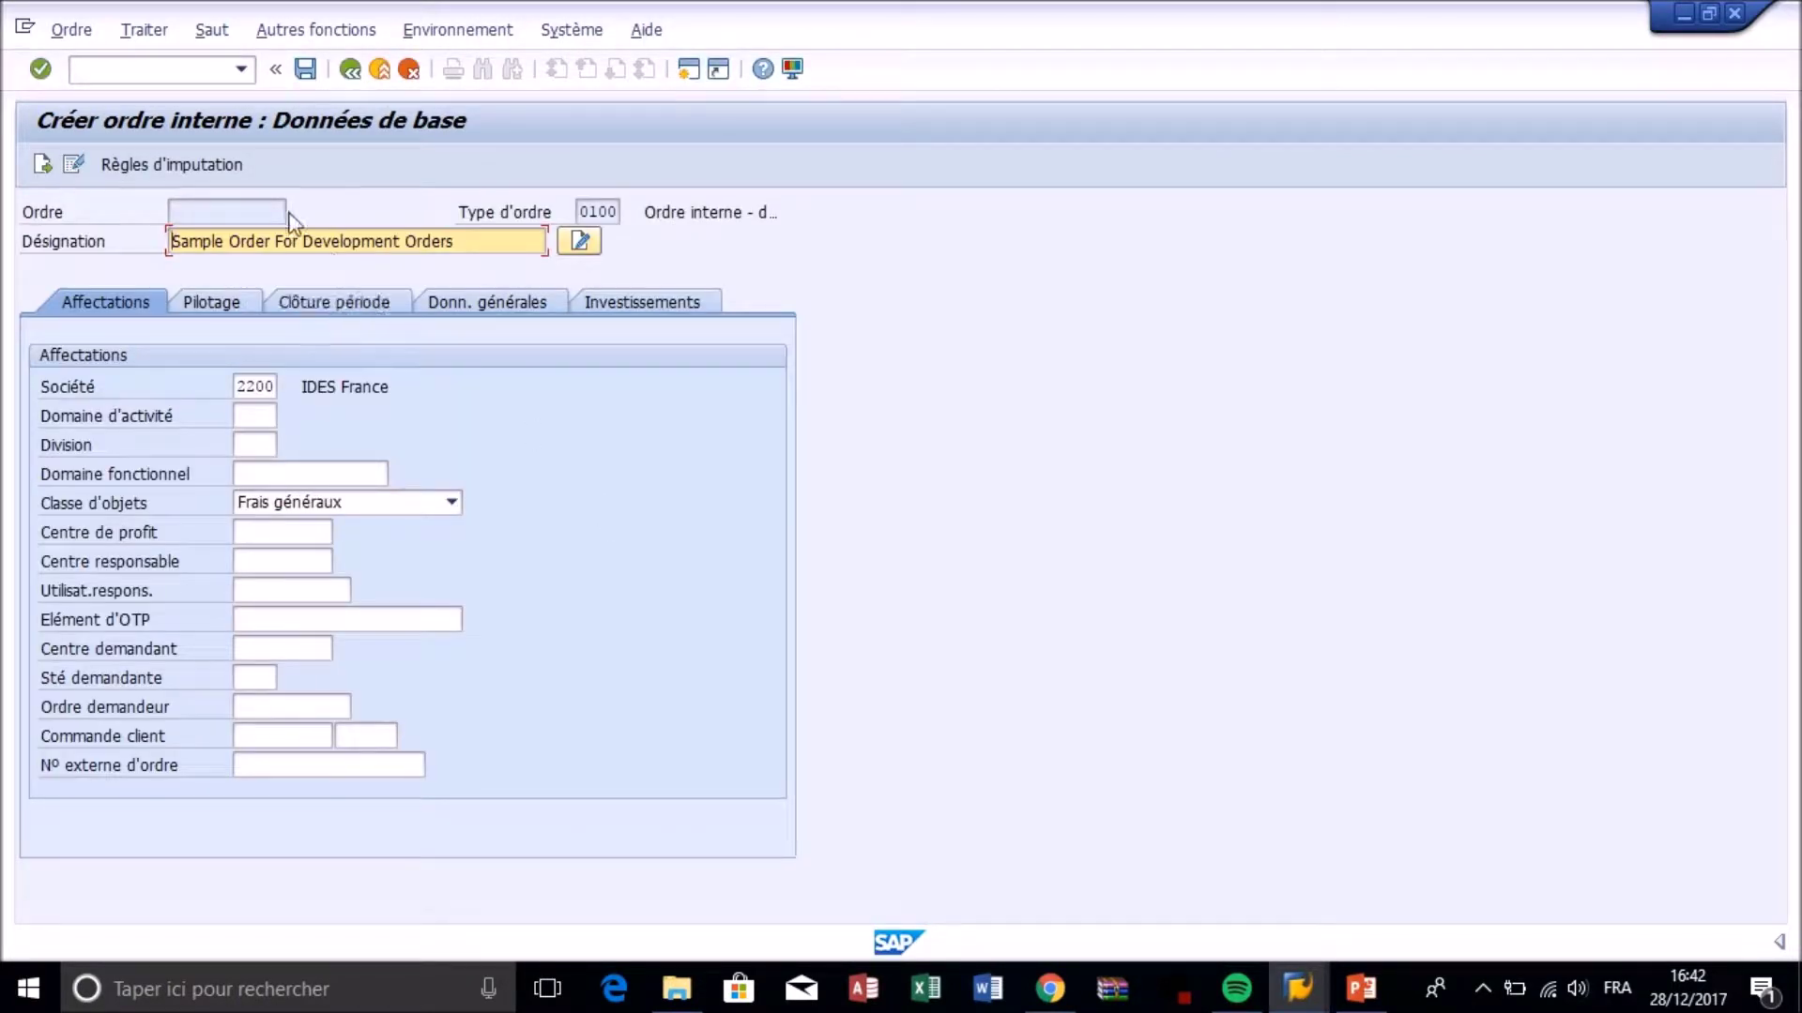
Check the number interval allowed for the order and look at its Désignation field.
left_click(215, 210)
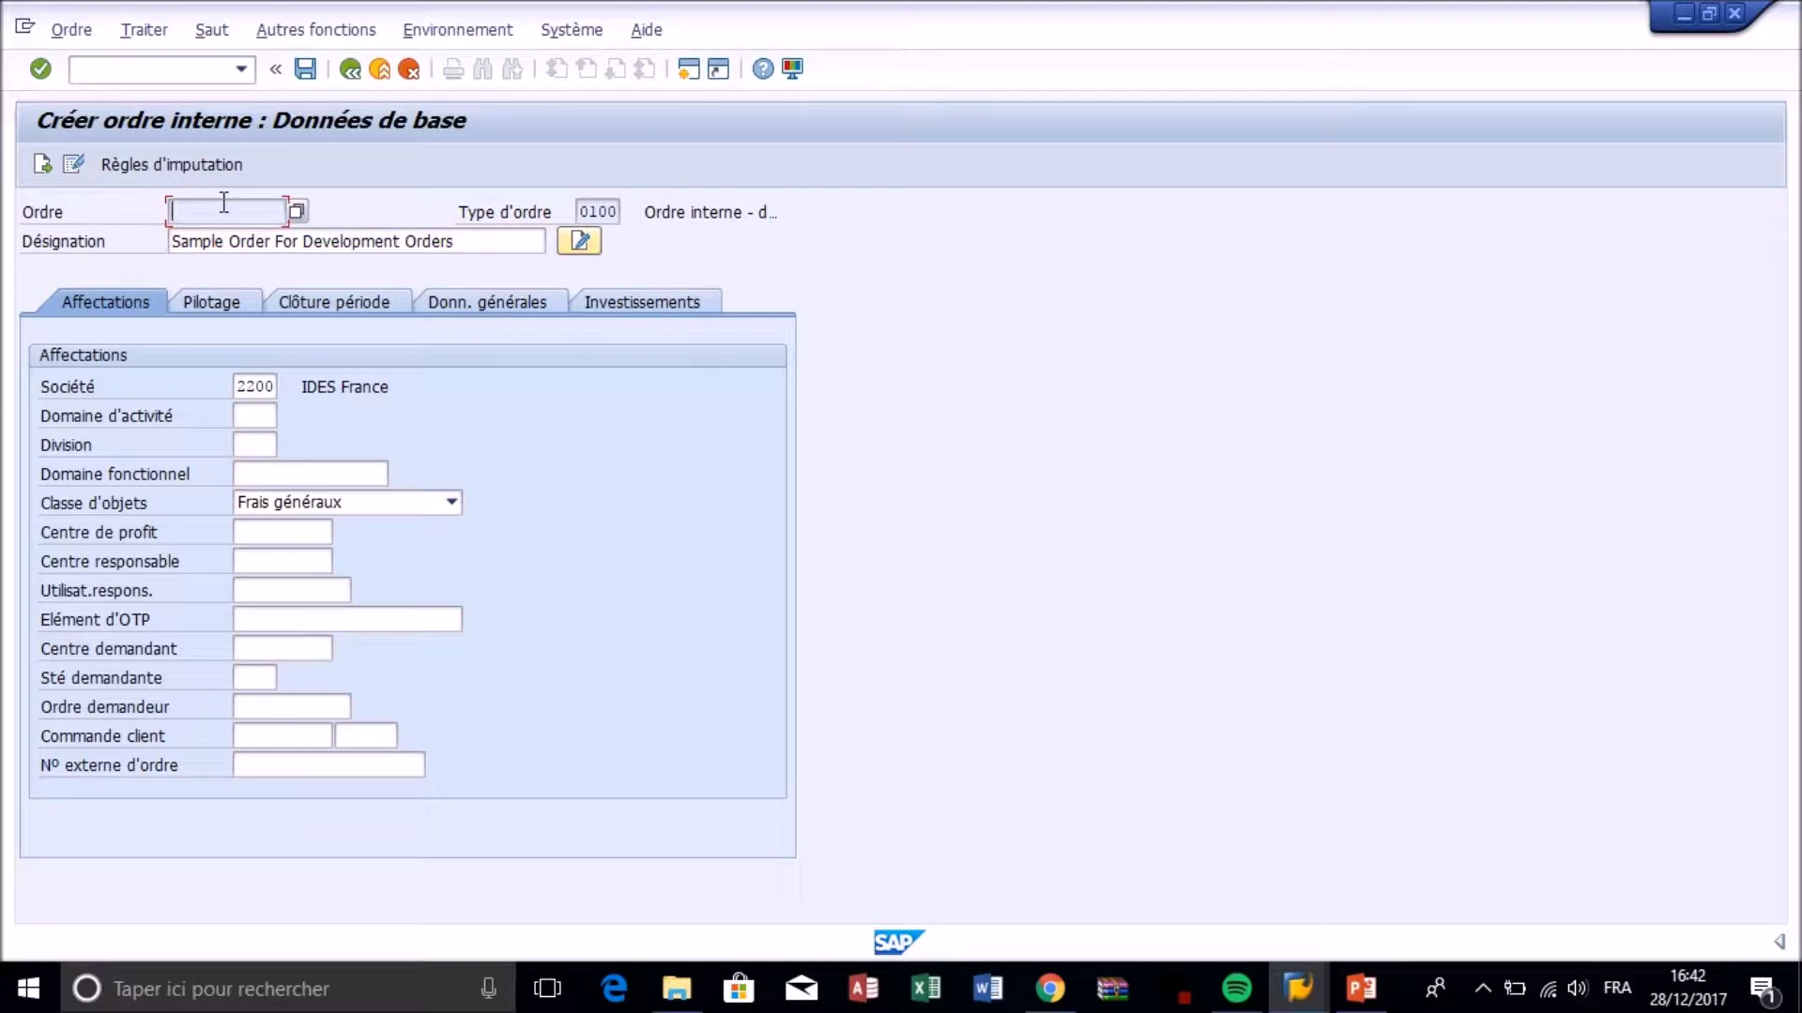
left_click(300, 214)
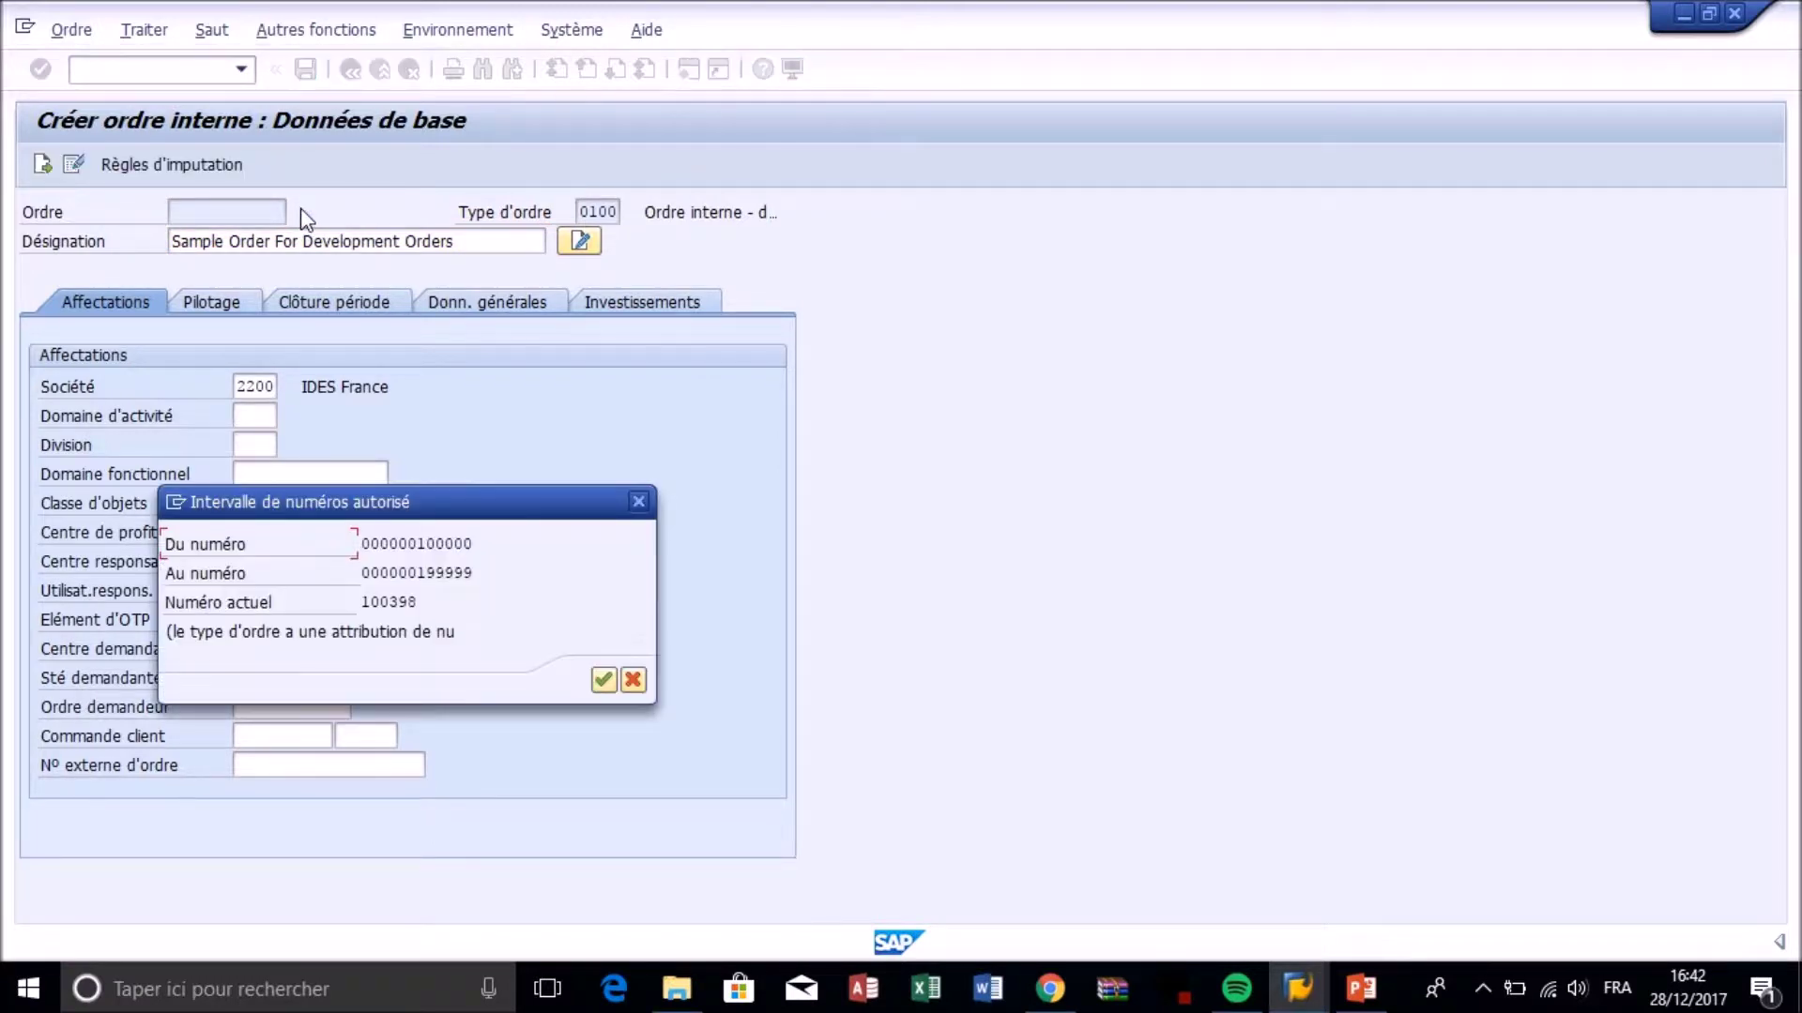
left_click(638, 501)
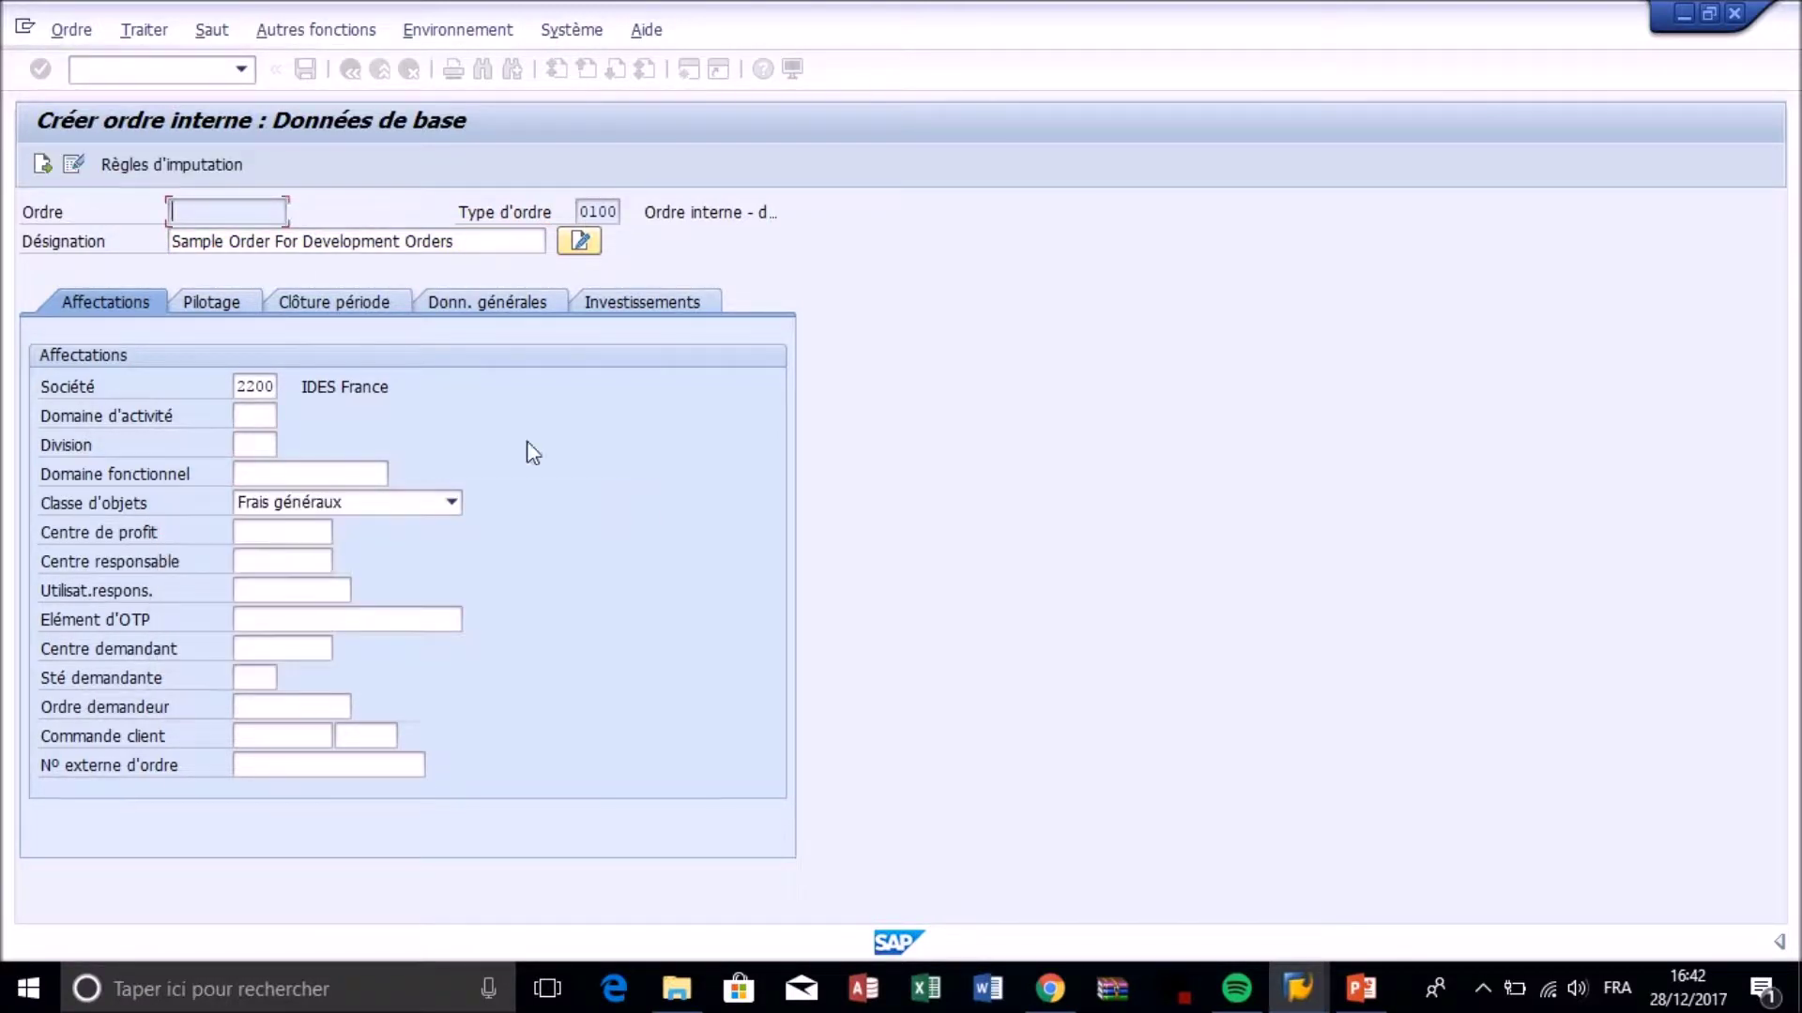
left_click(462, 244)
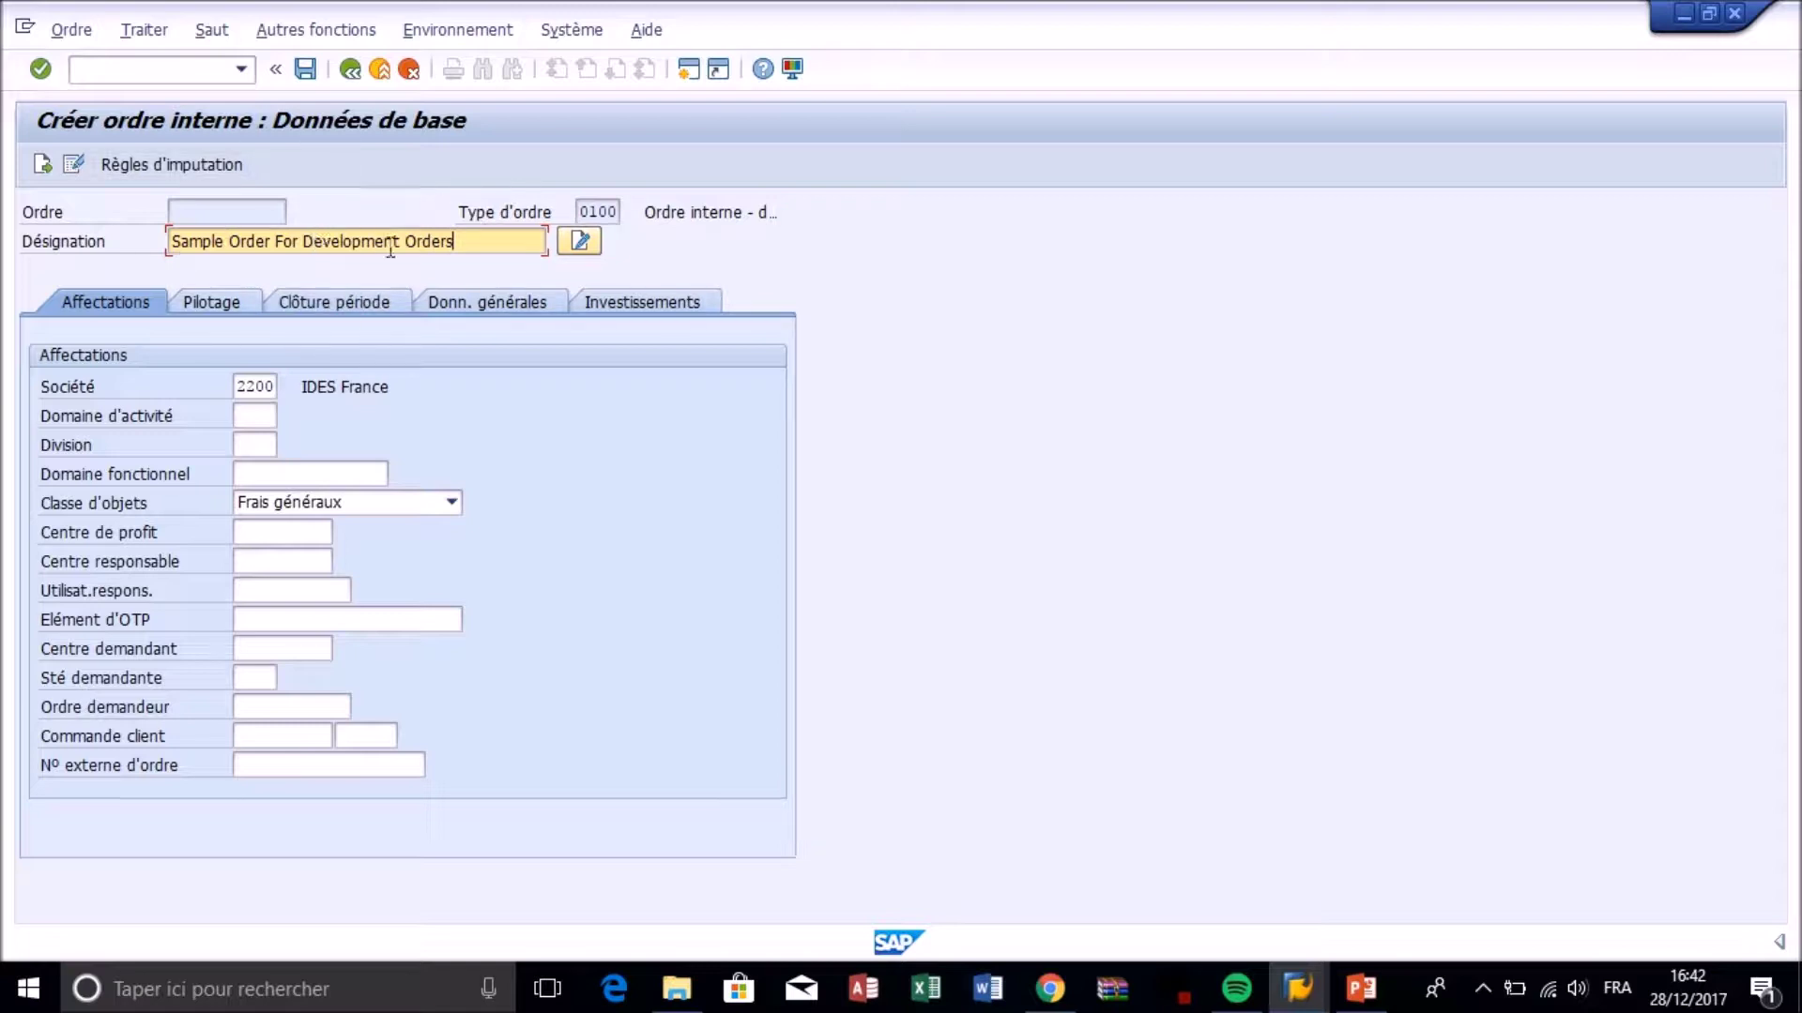
mouse_move(464, 241)
left_mouse_down()
mouse_move(141, 272)
mouse_move(345, 238)
mouse_move(472, 250)
left_mouse_up()
Set the order's Domaine d'activité to BA41 from the list of available values.
left_click(260, 413)
left_click(287, 416)
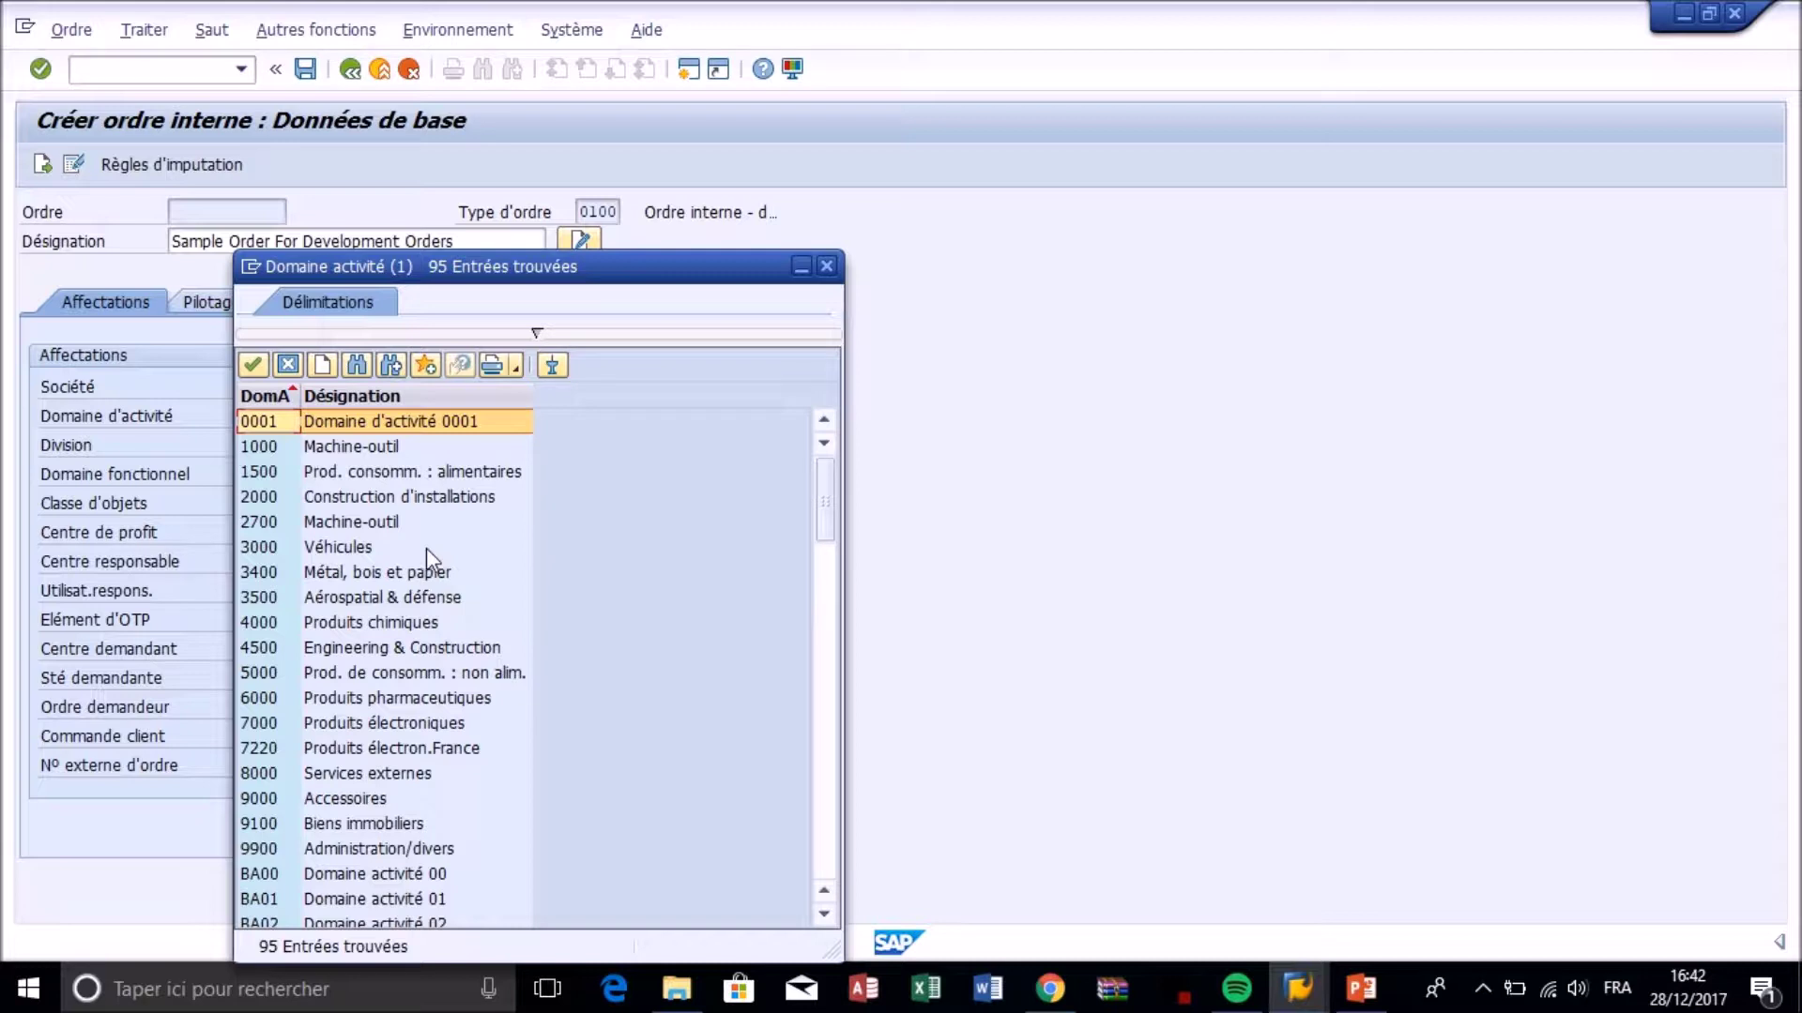
scroll(426, 548, "down", 11)
scroll(428, 628, "down", 7)
scroll(426, 629, "up", 2)
left_click(262, 549)
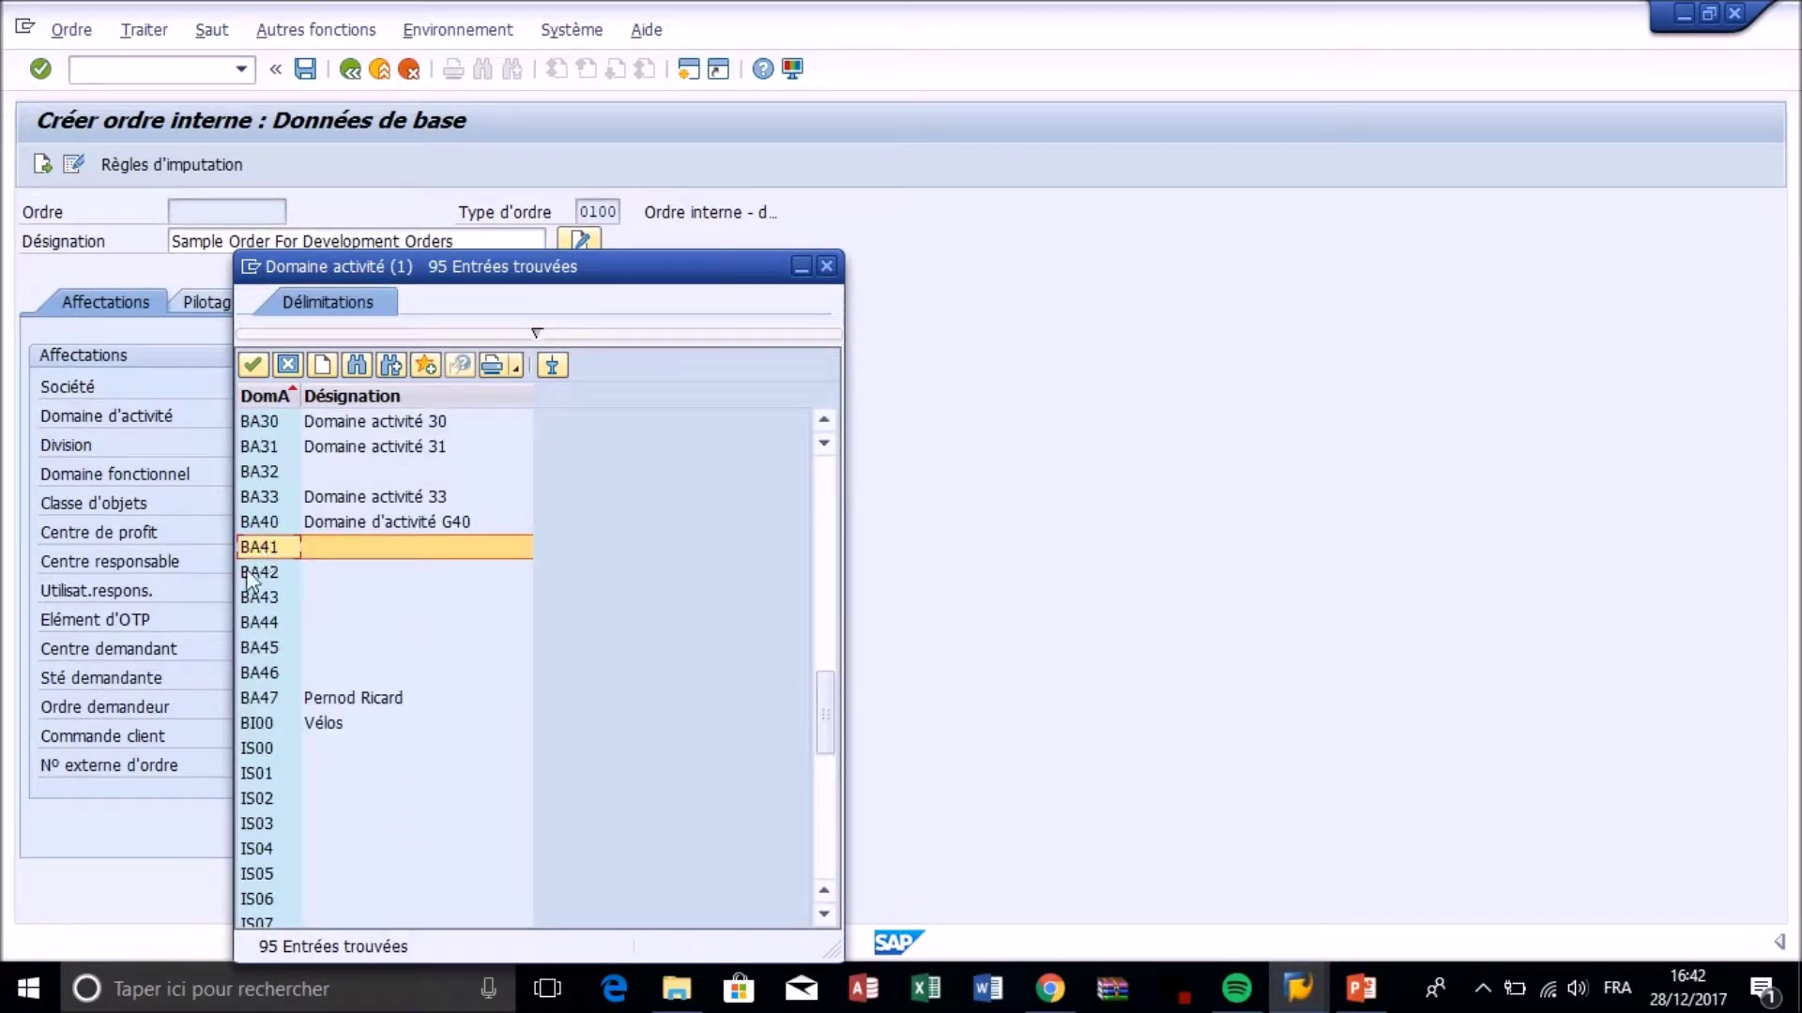
double_click(261, 546)
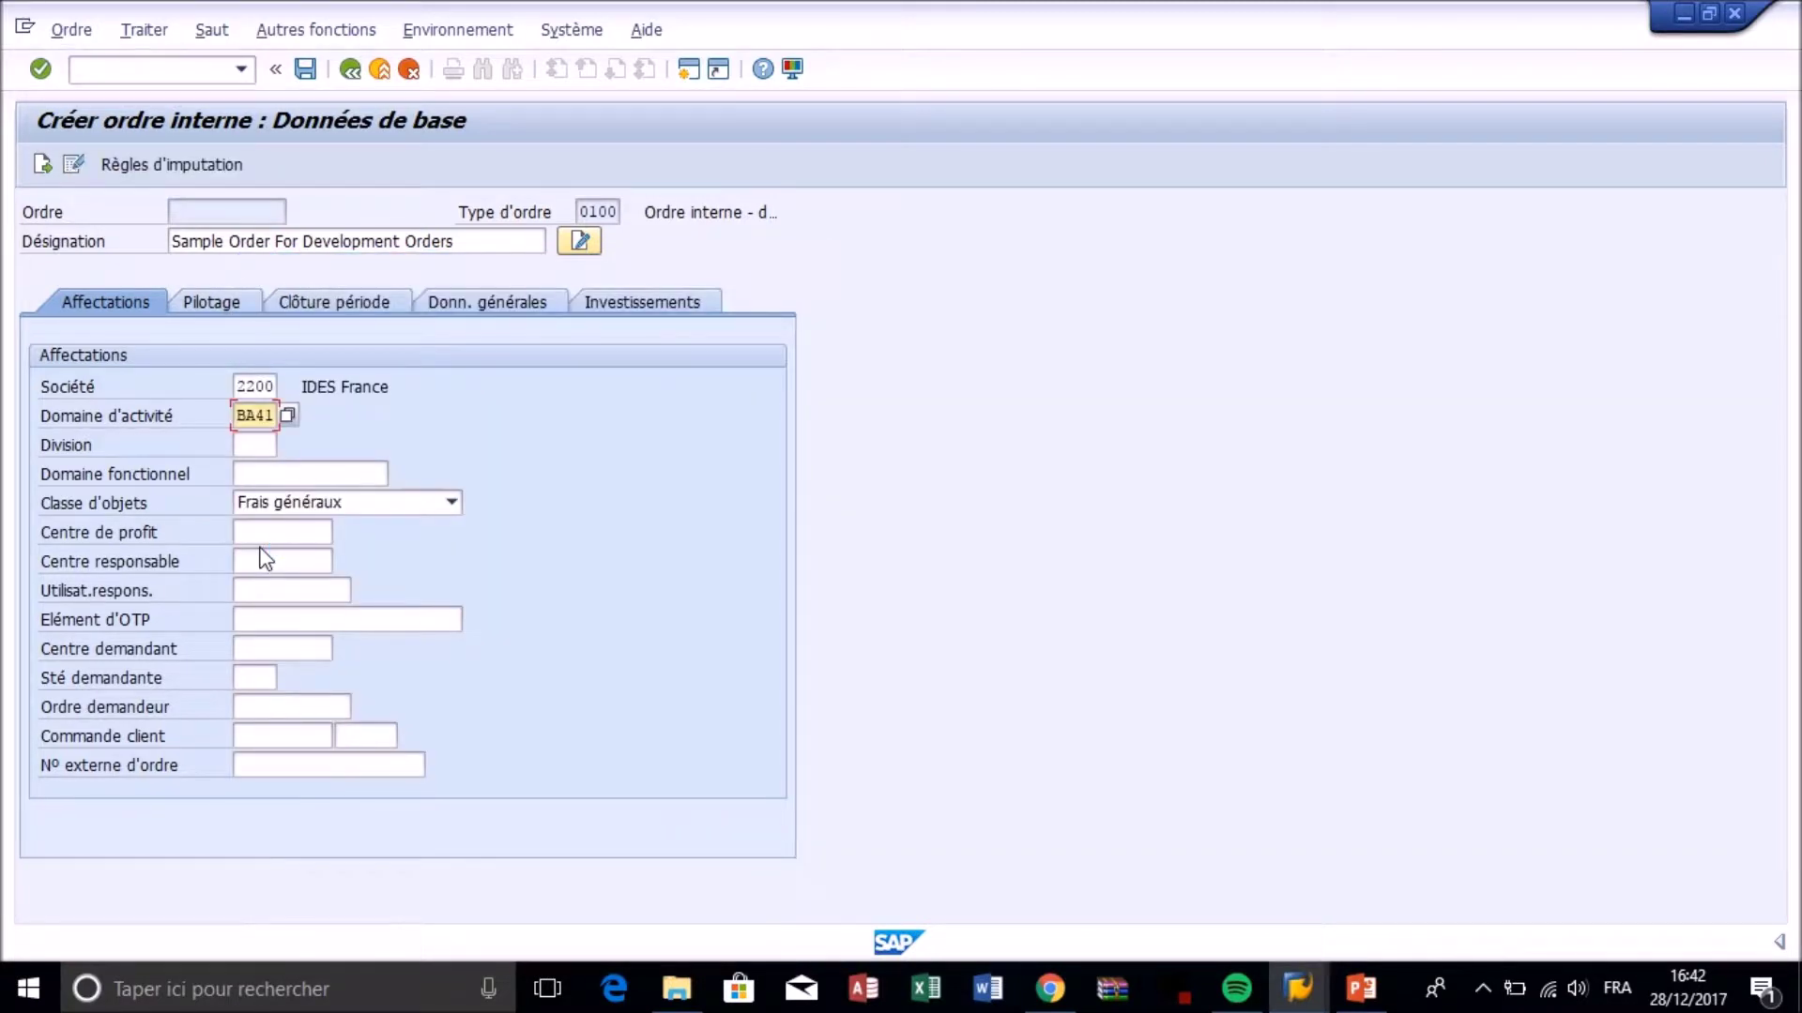
Select Frais généraux as the Classe d'objets and view the order's Pilotage settings before returning to the Affectations.
left_click(433, 512)
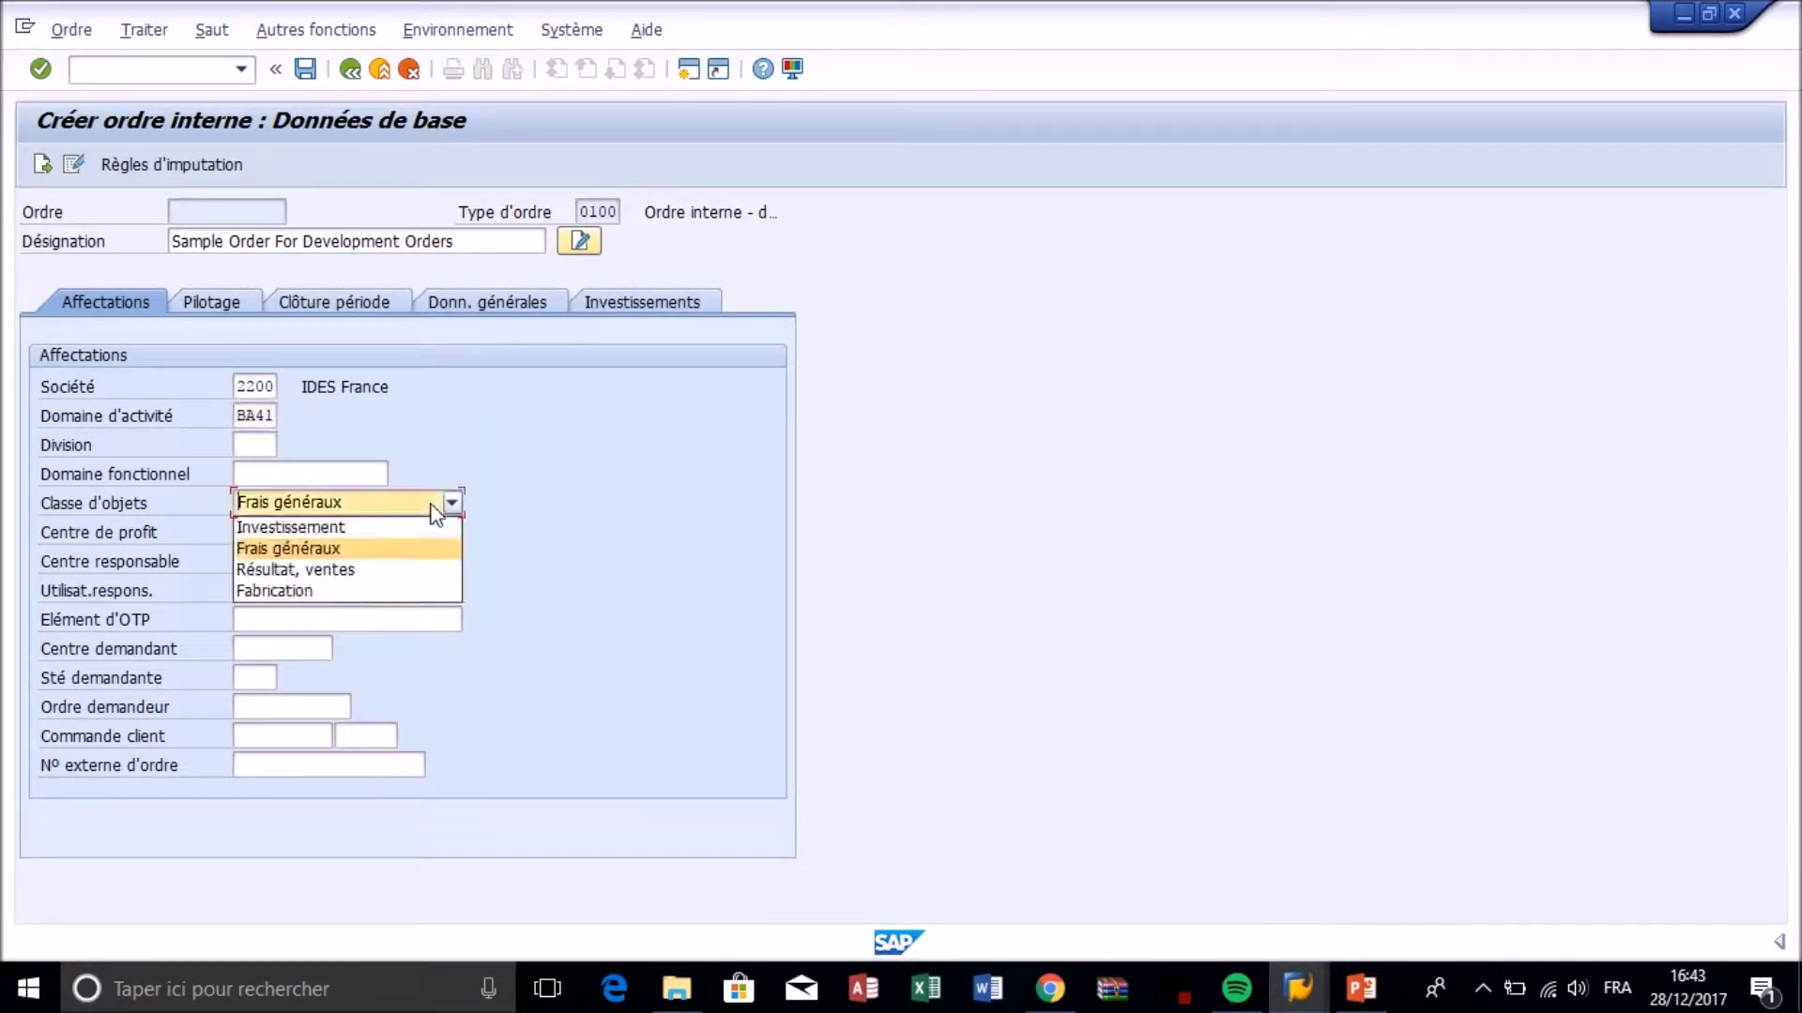
left_click(434, 514)
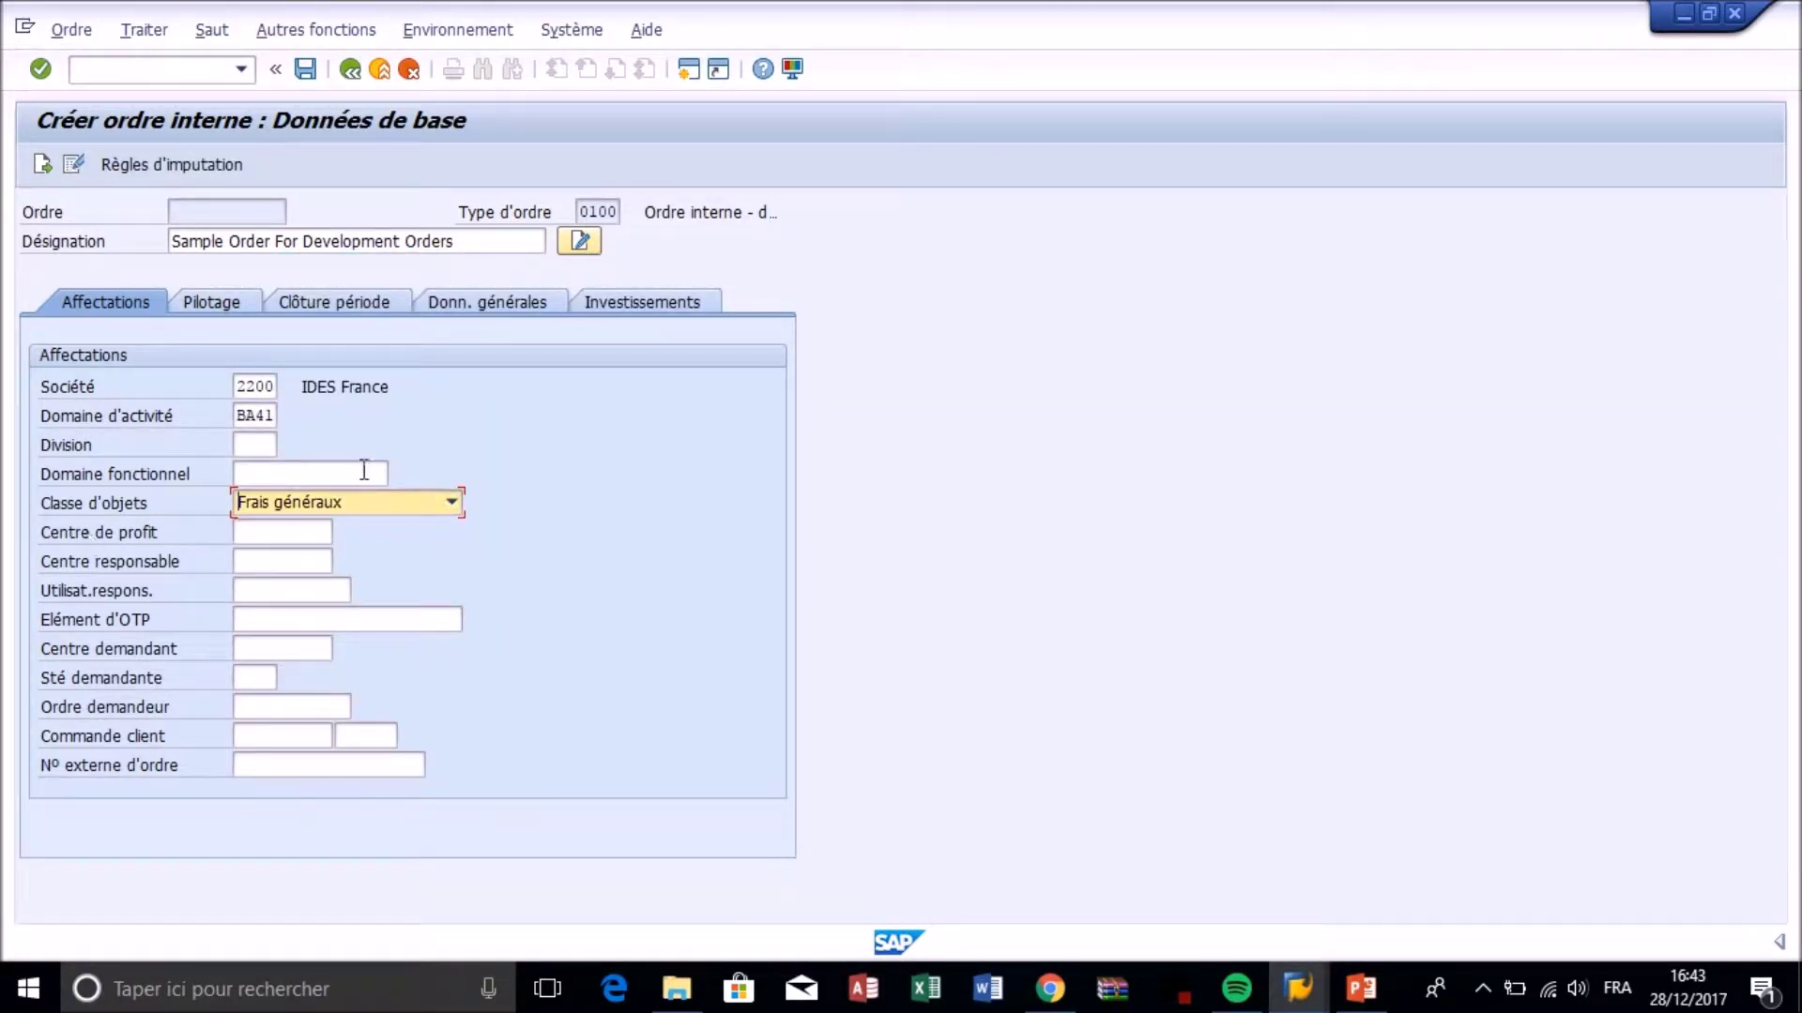
left_click(404, 507)
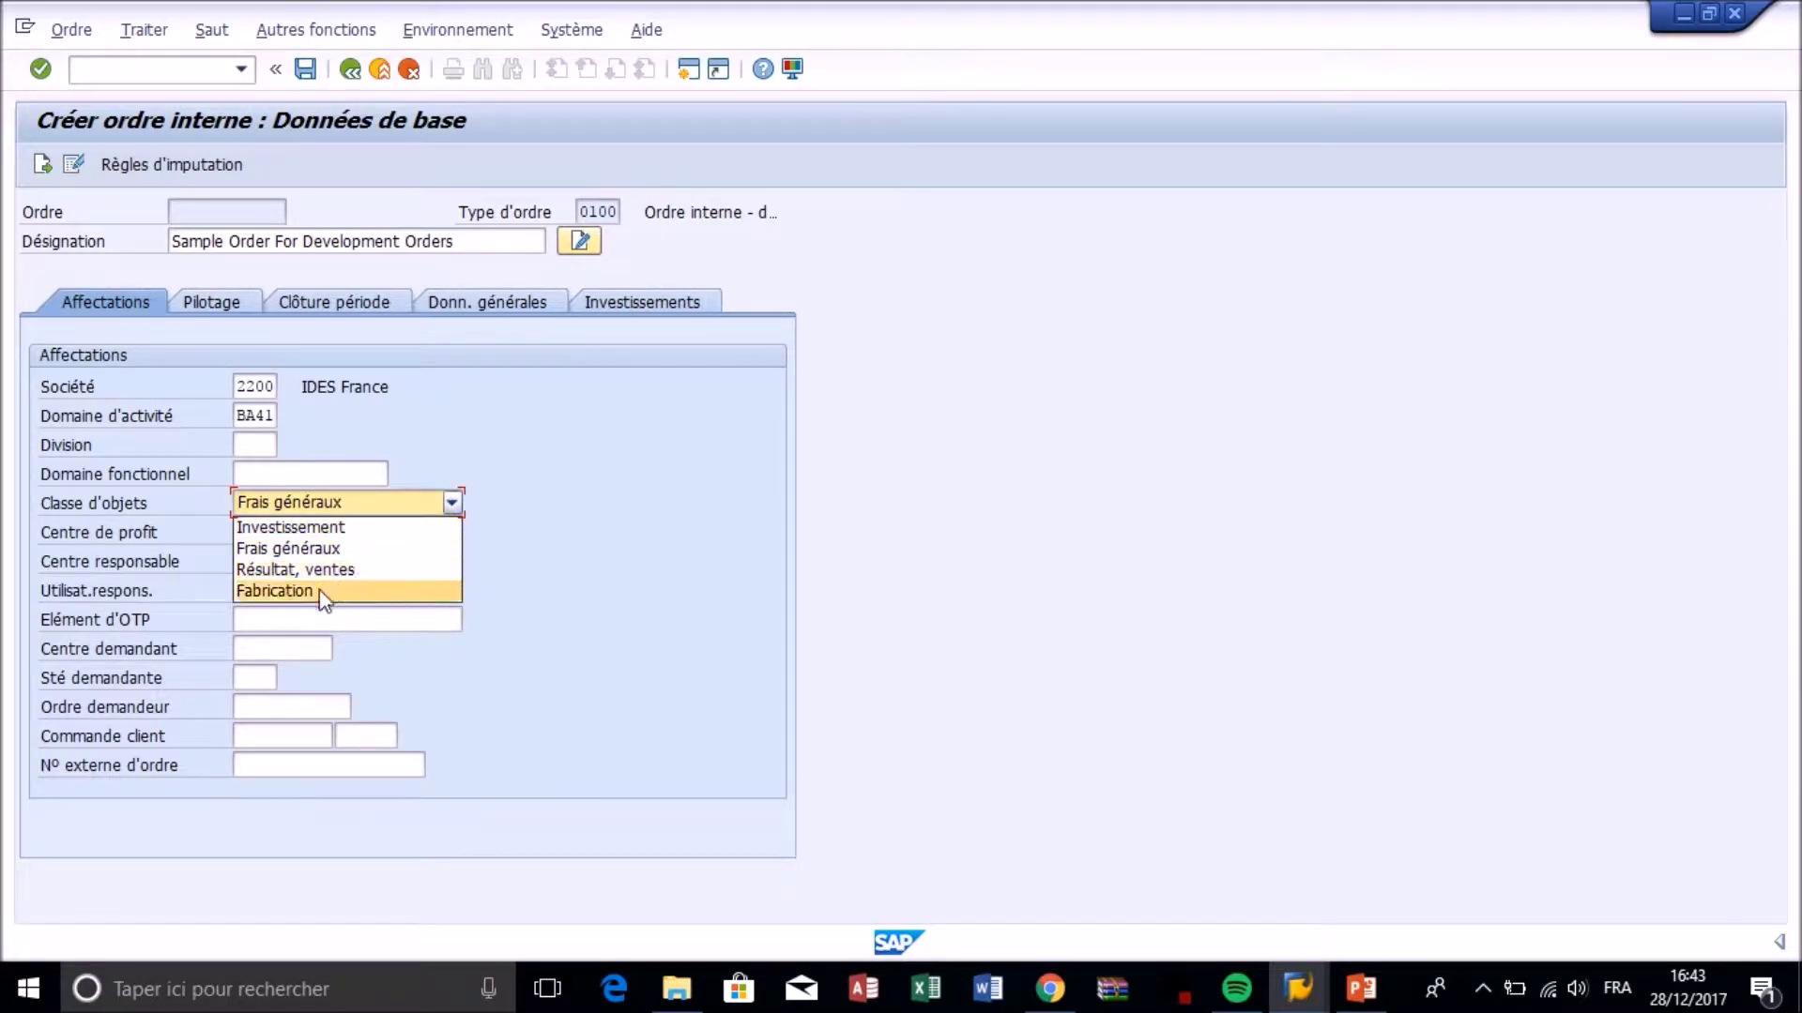
left_click(322, 552)
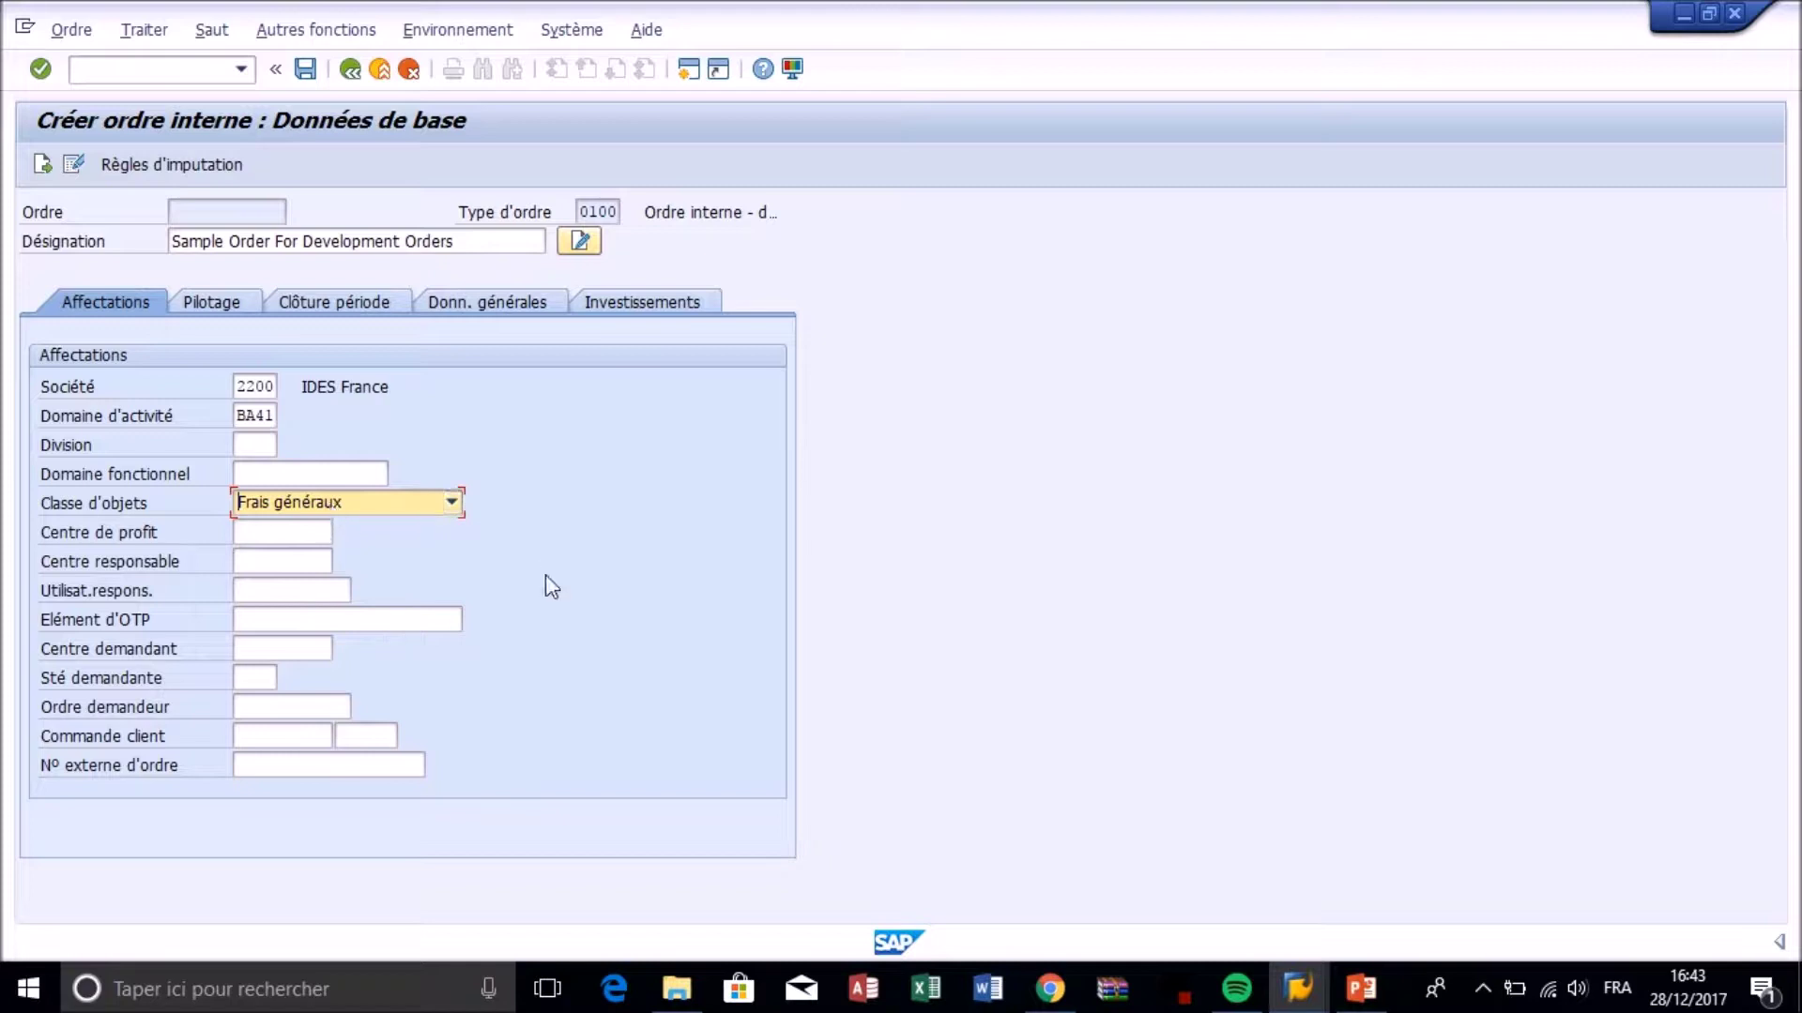
left_click(191, 300)
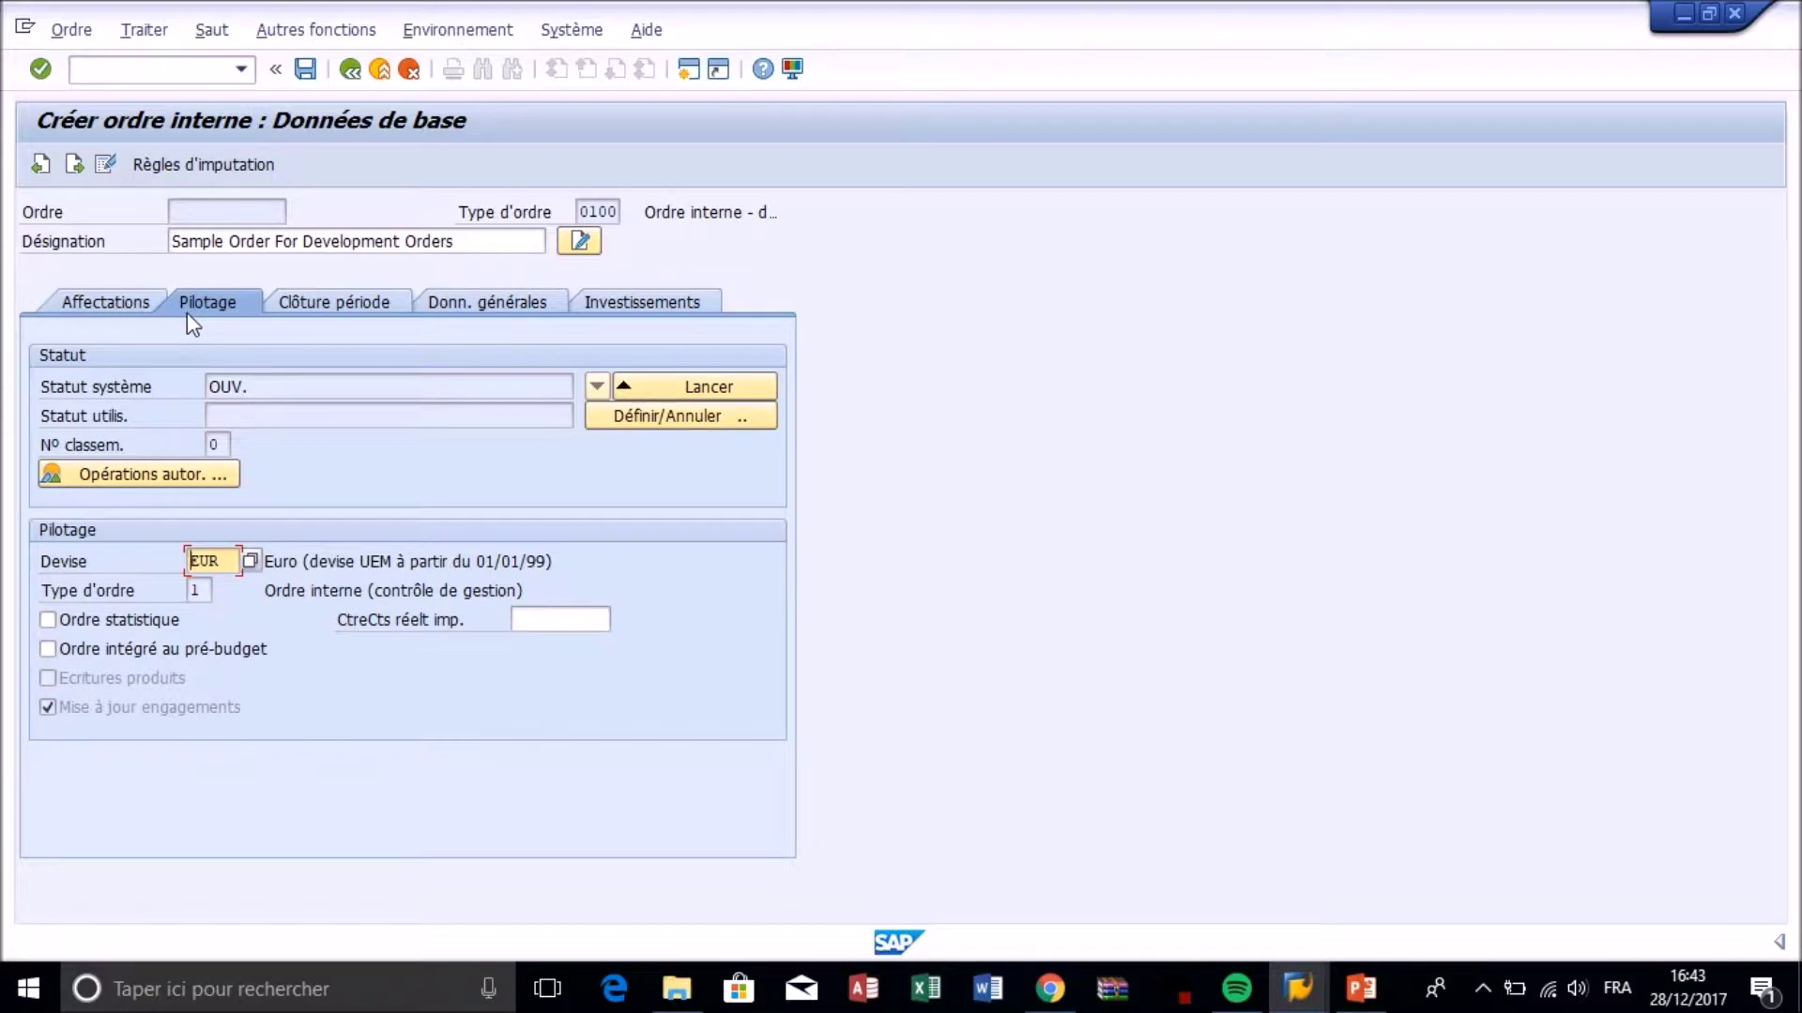
left_click(133, 304)
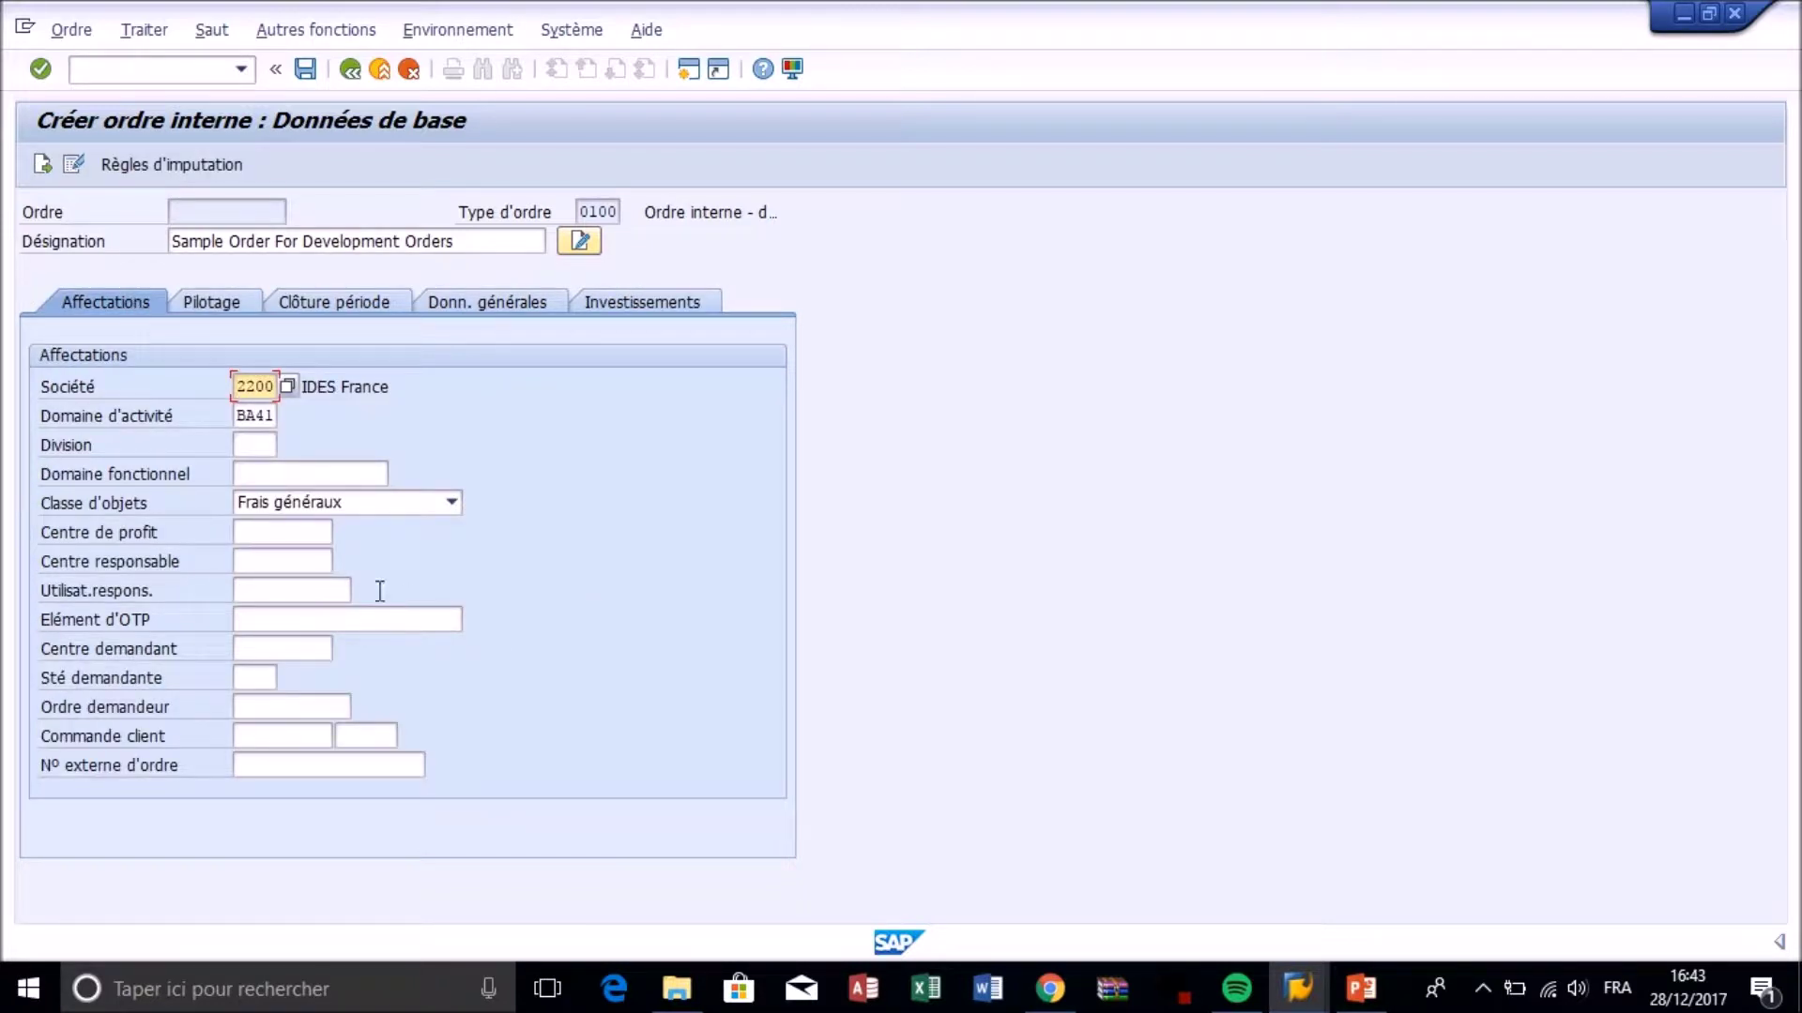
Search for profit centres in controlling area 2200 with the maximum number of hits set to 1000.
left_click(282, 532)
left_click(343, 533)
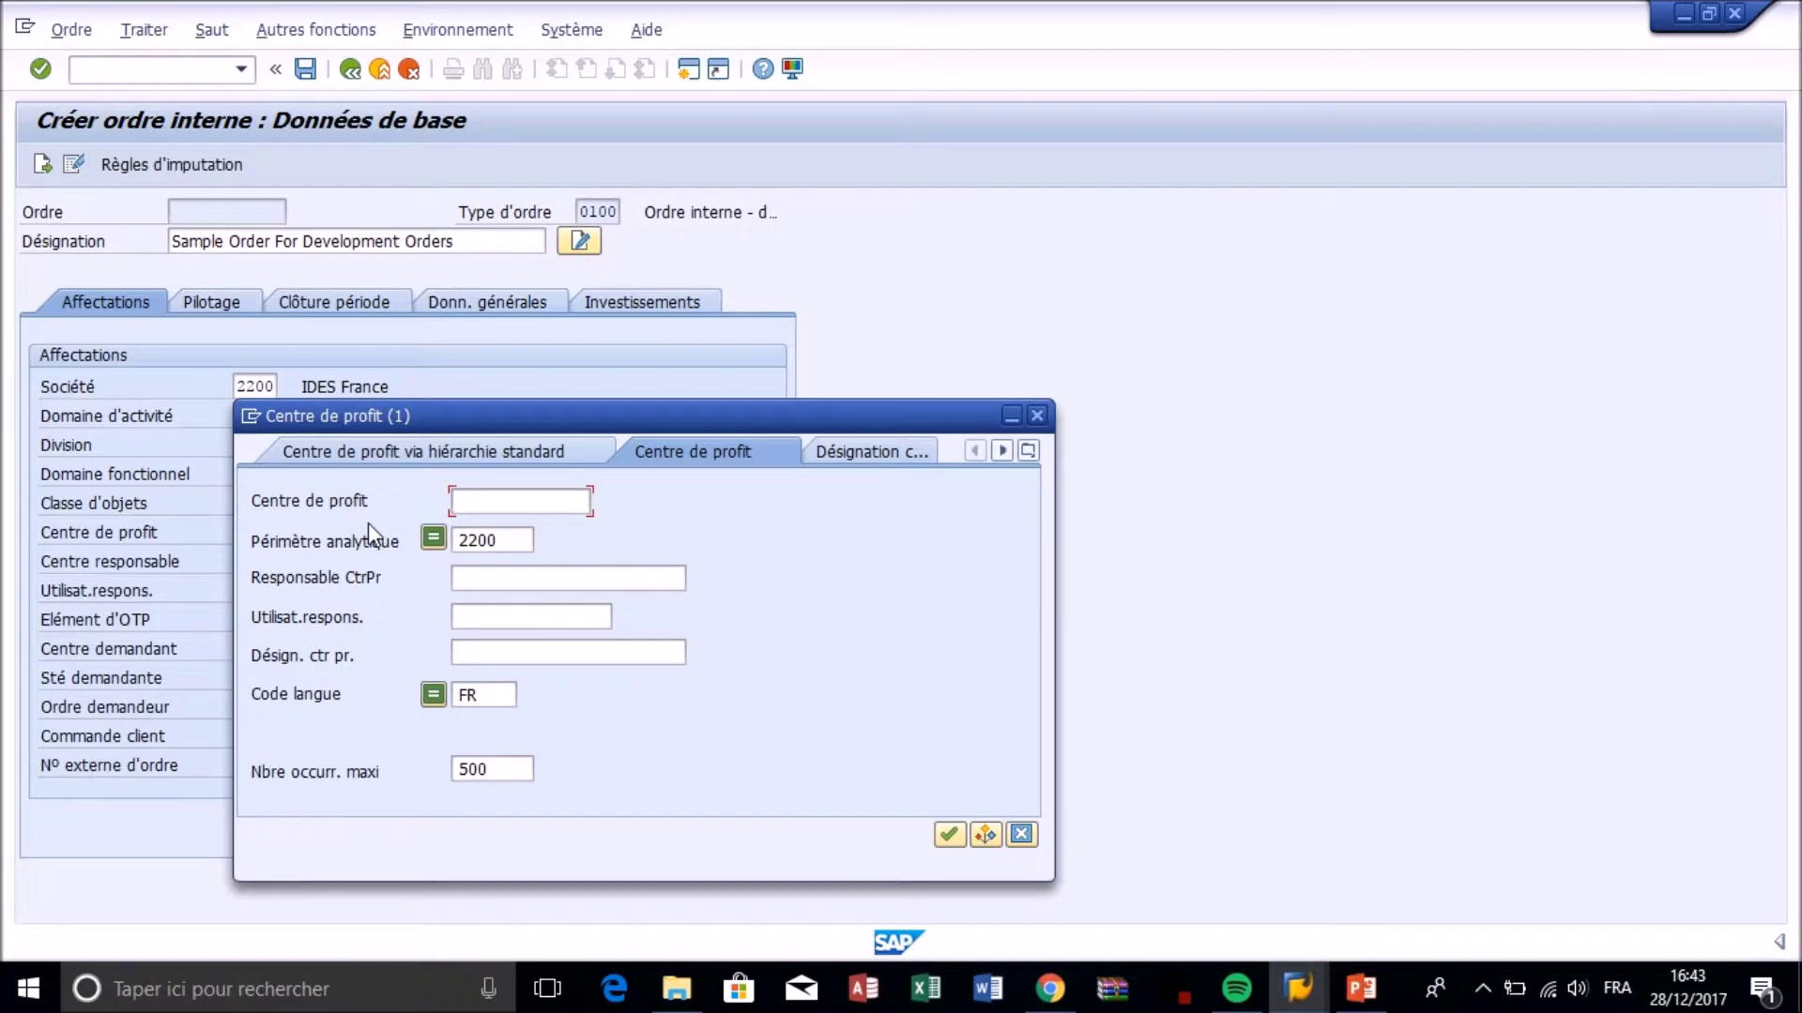
left_click_drag(489, 769, 463, 771)
type("1000")
left_click(950, 834)
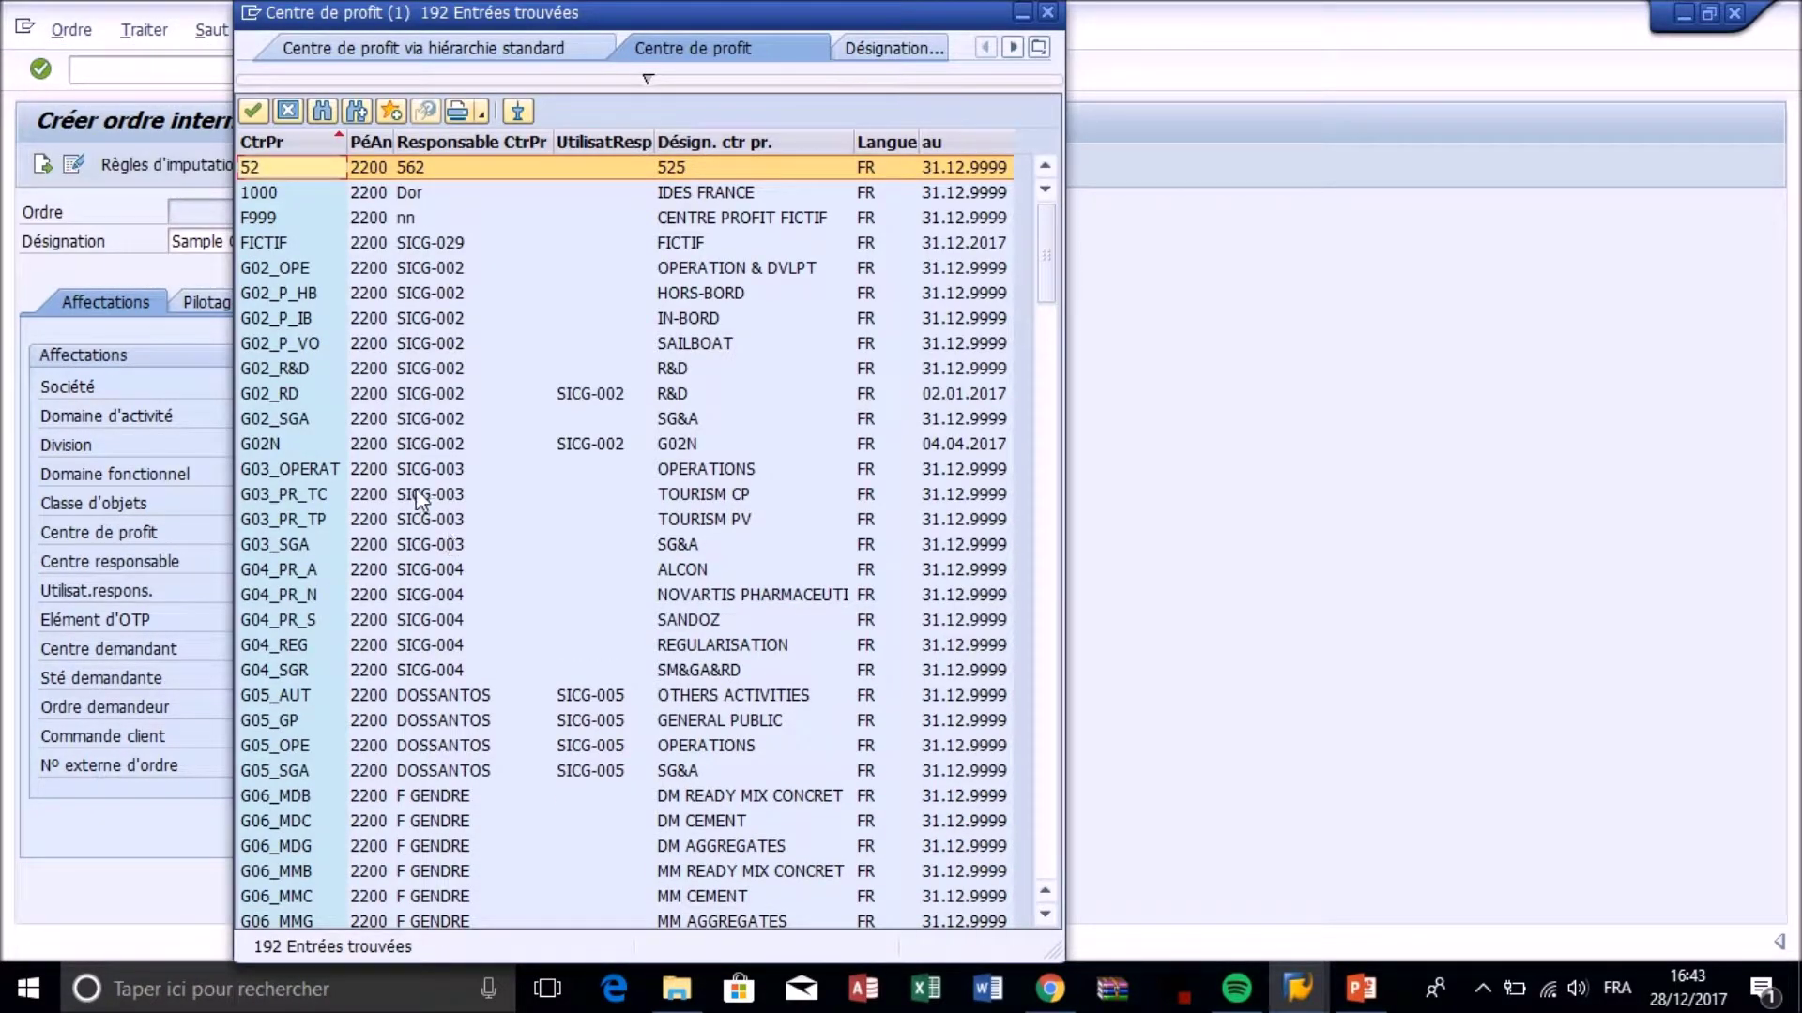
Assign profit centre G41_PR_GP, GENERAL PUBLIC ACTIV, to the order.
scroll(416, 490, "down", 4)
scroll(431, 610, "down", 18)
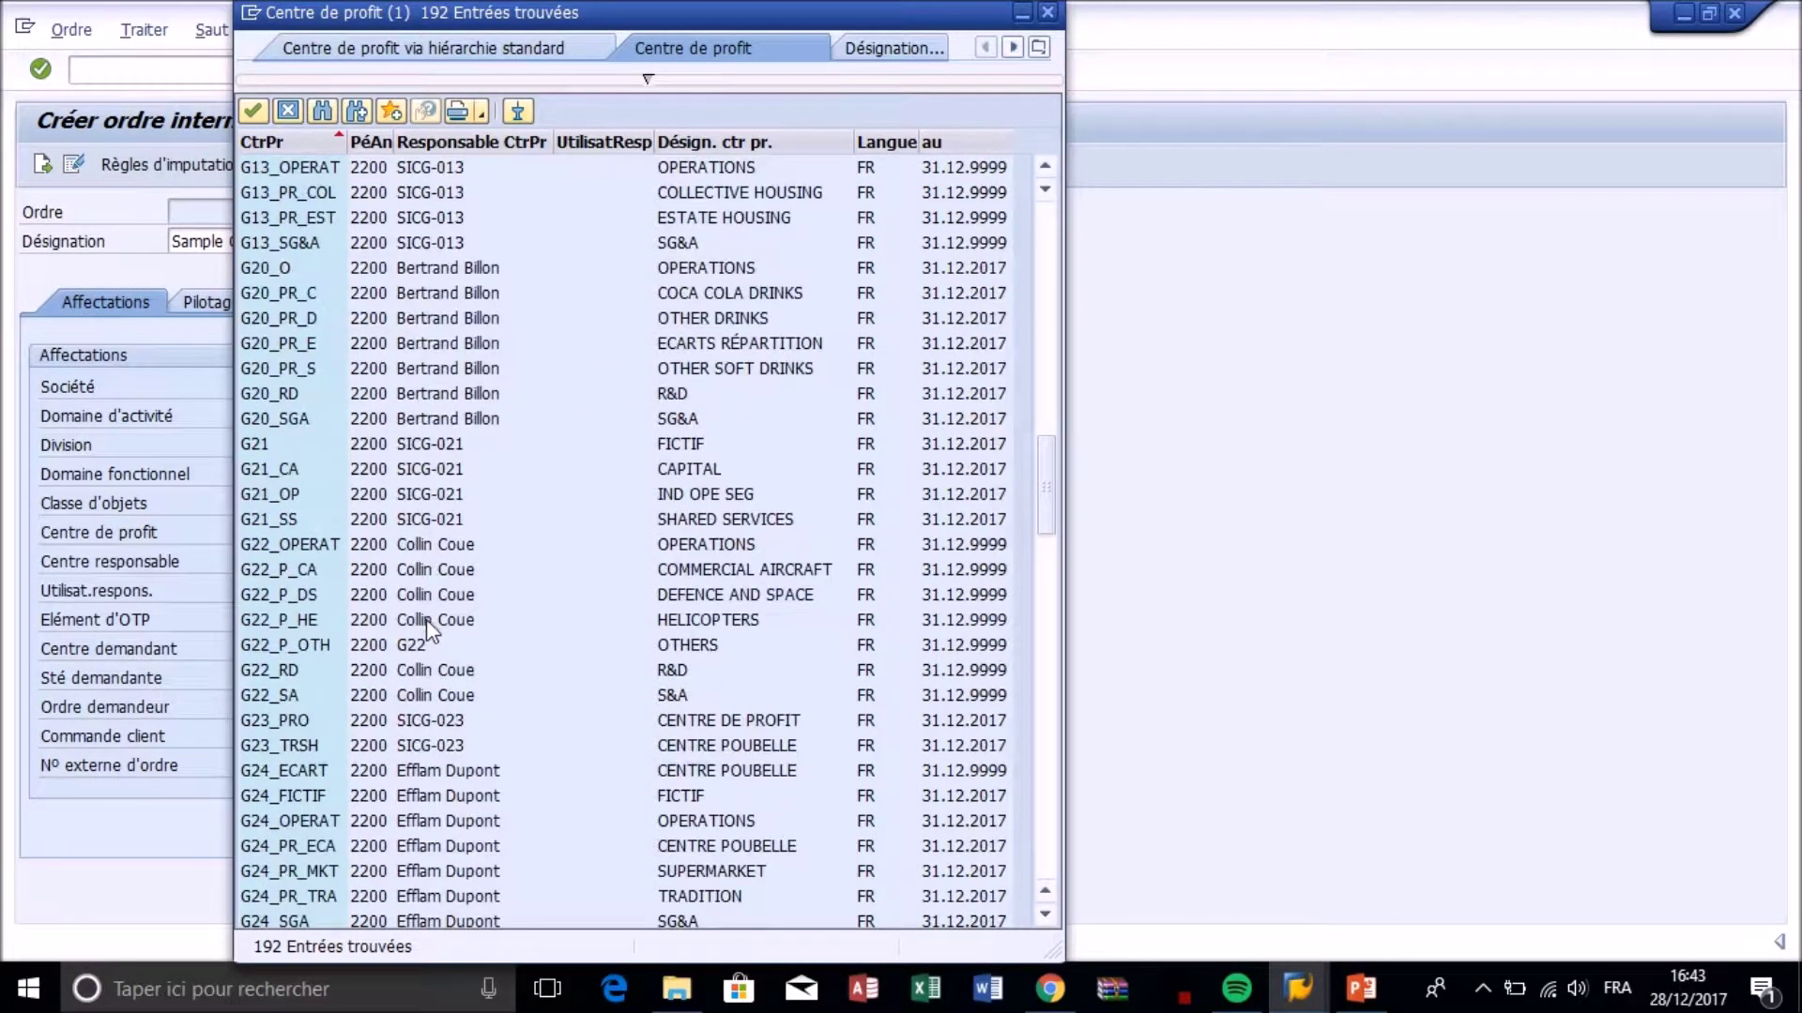
scroll(426, 620, "down", 20)
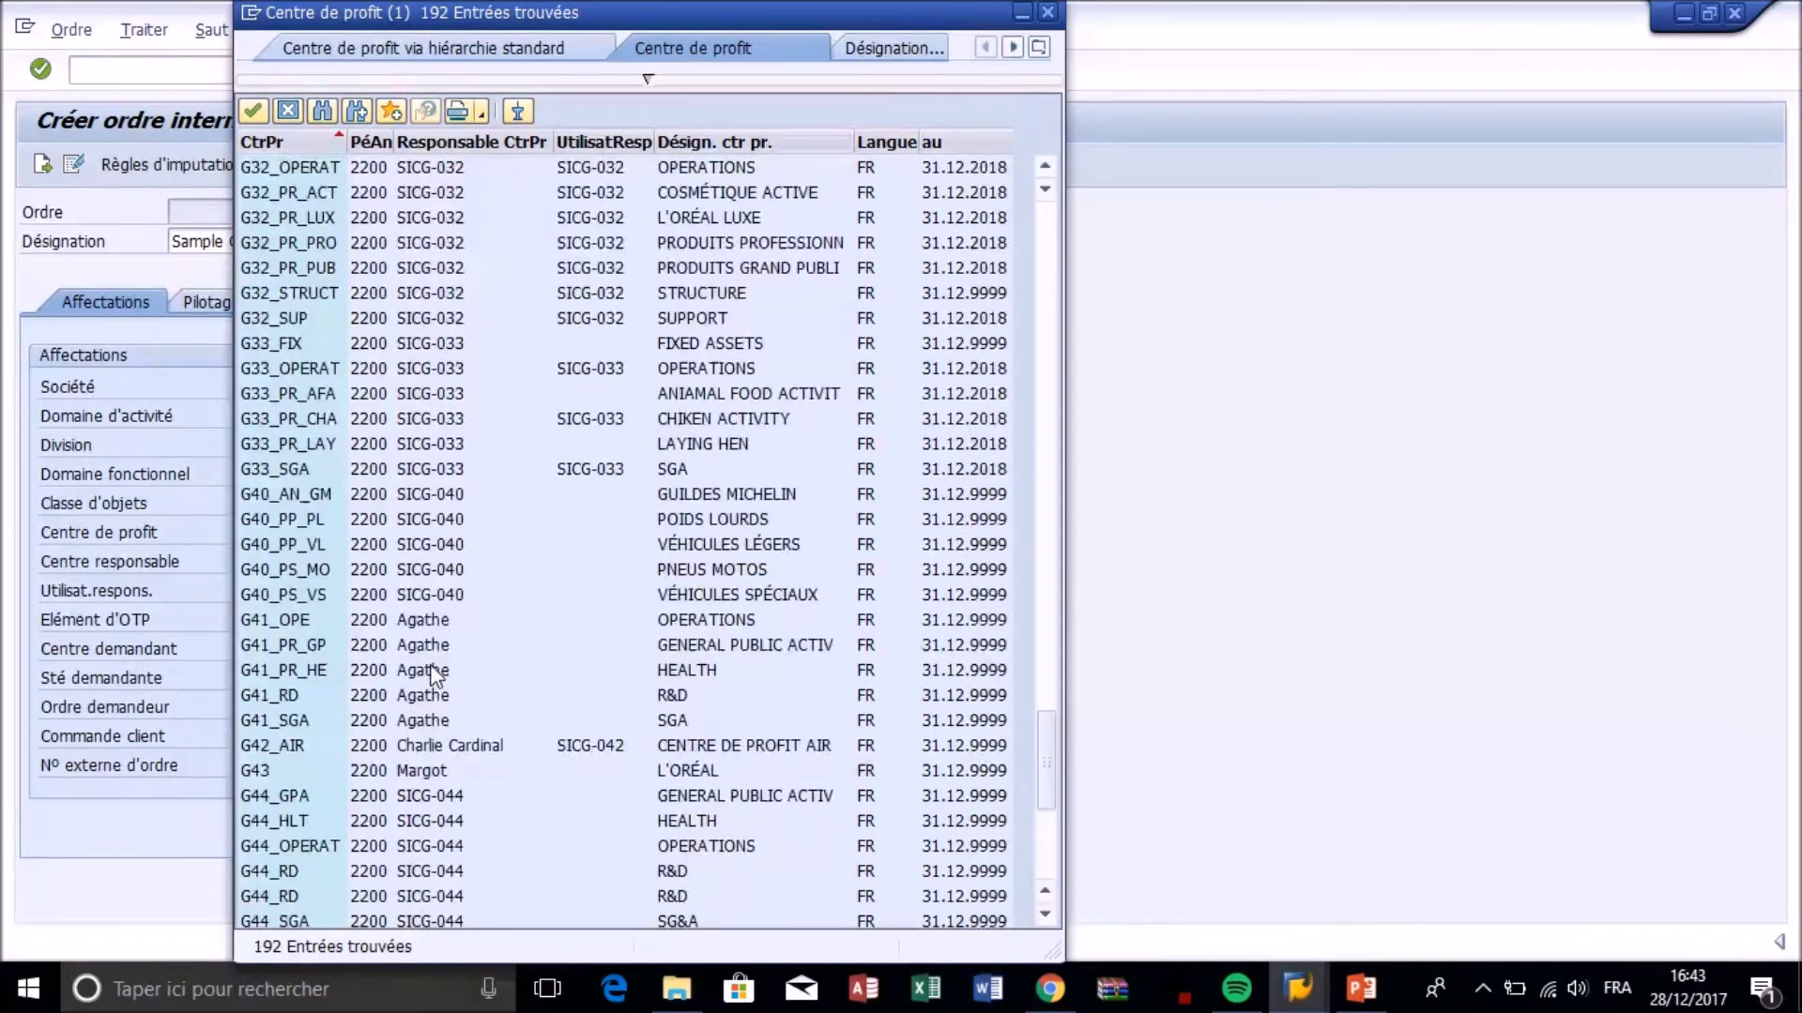
scroll(434, 673, "down", 6)
scroll(322, 449, "up", 3)
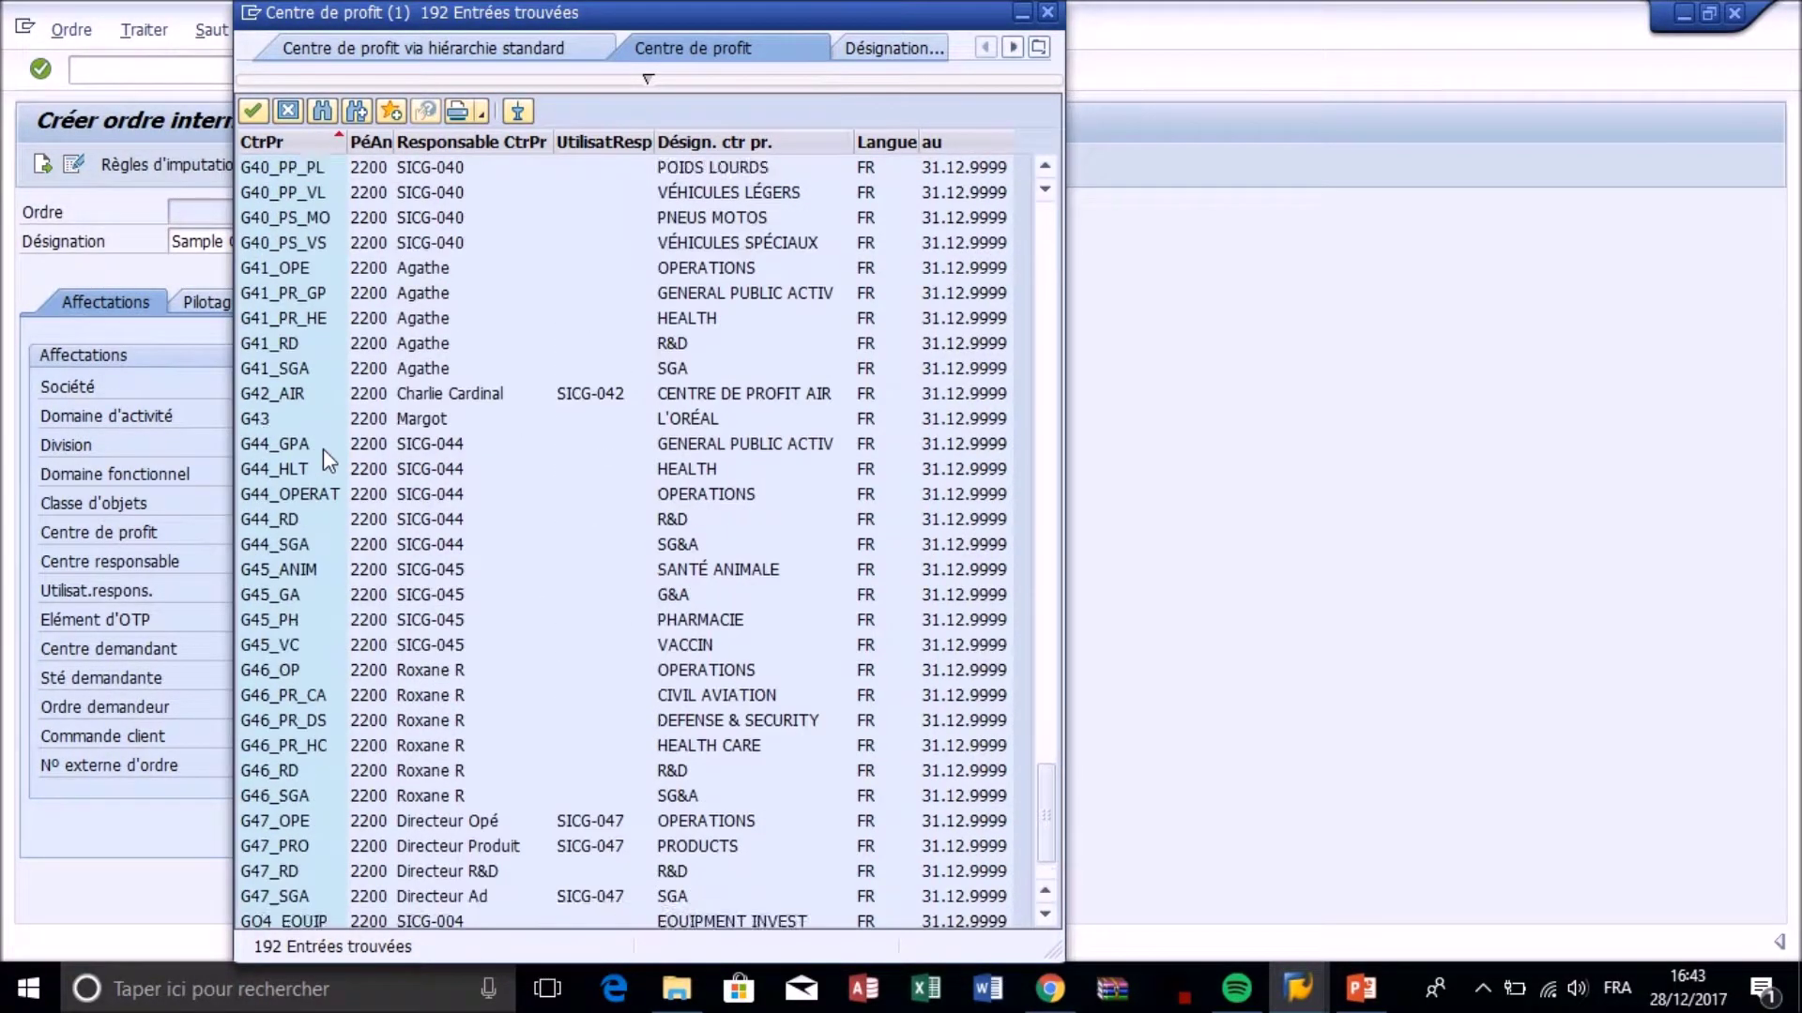
scroll(369, 443, "up", 1)
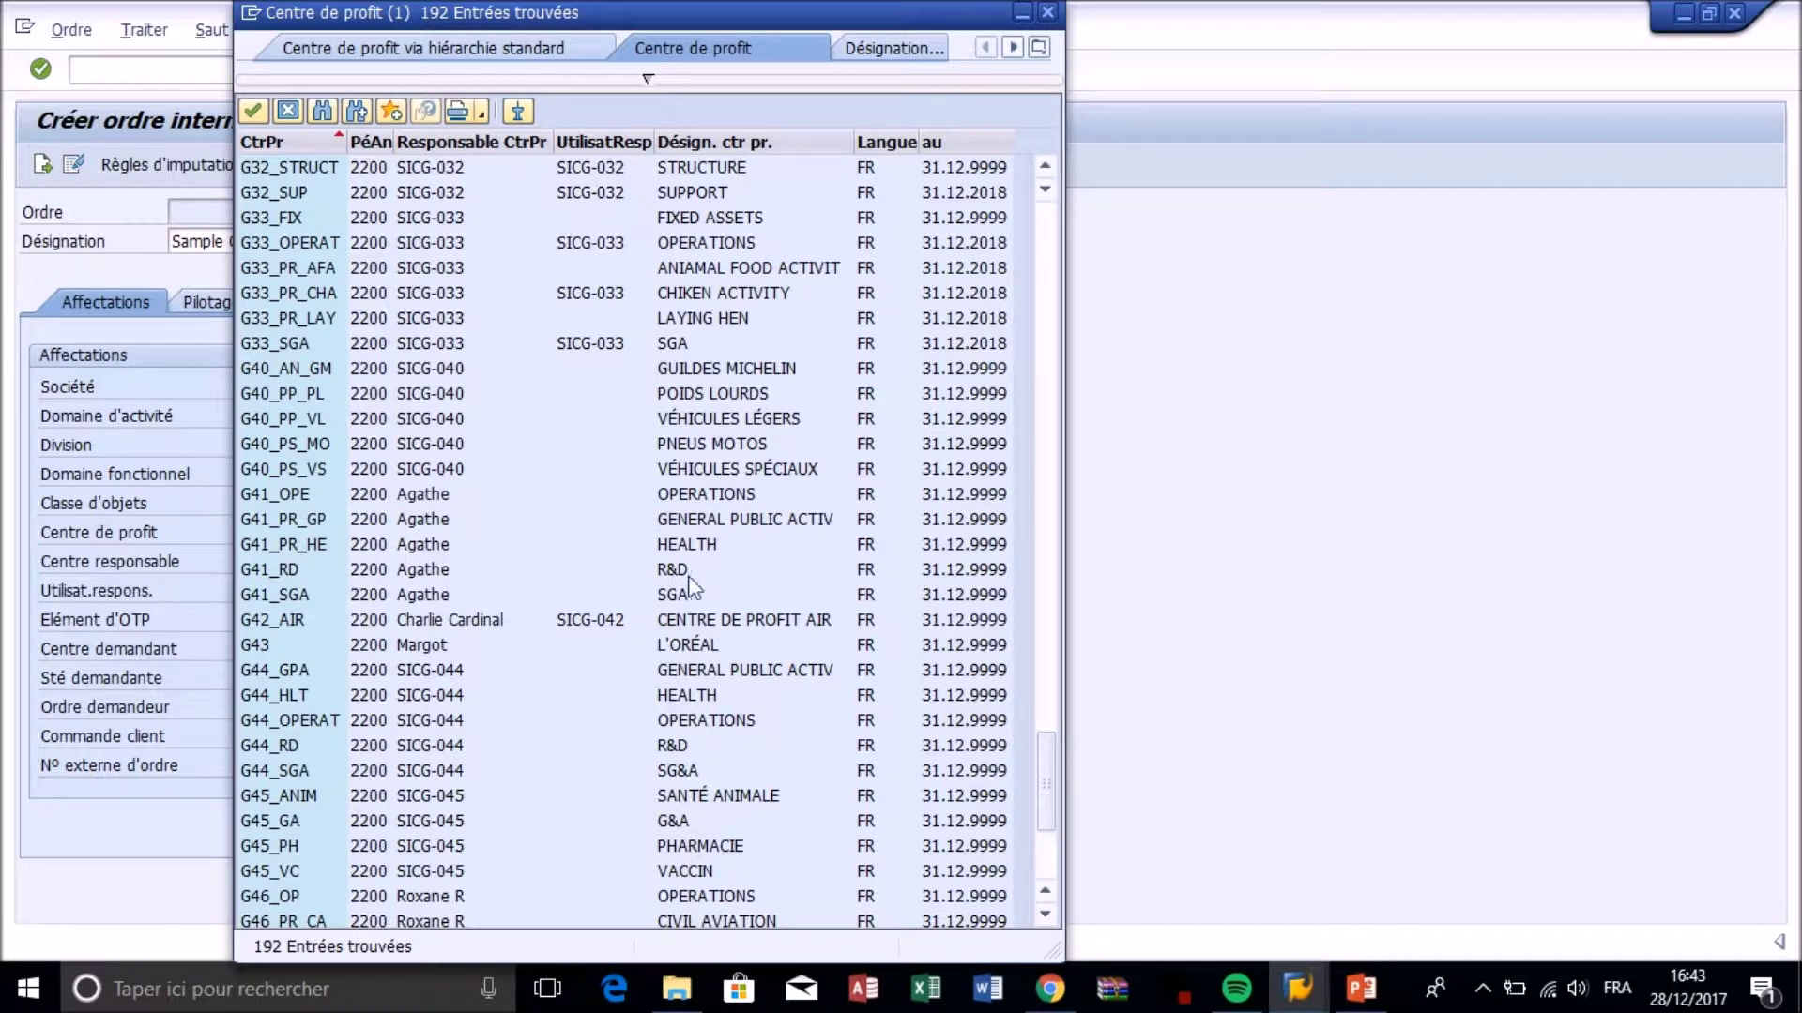
left_click(310, 520)
double_click(307, 516)
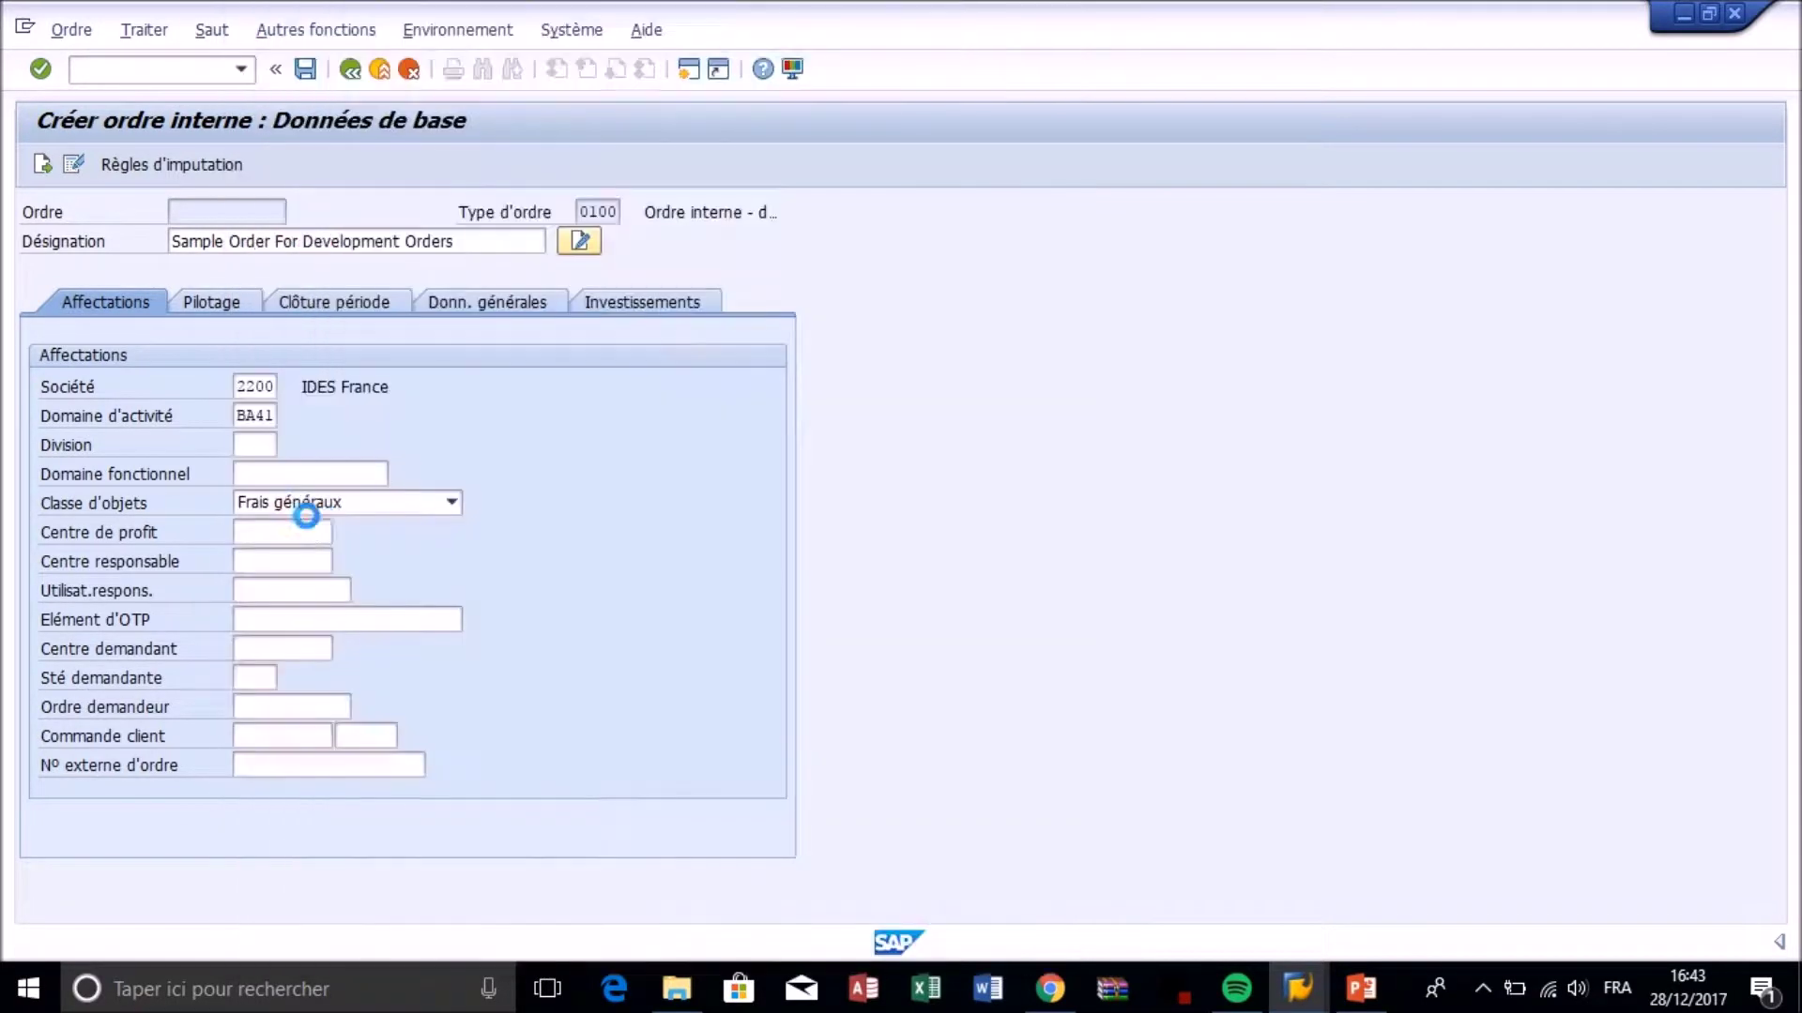
Search for cost centres for the order's Centre responsable with the maximum number of hits set to 1000.
left_click(302, 559)
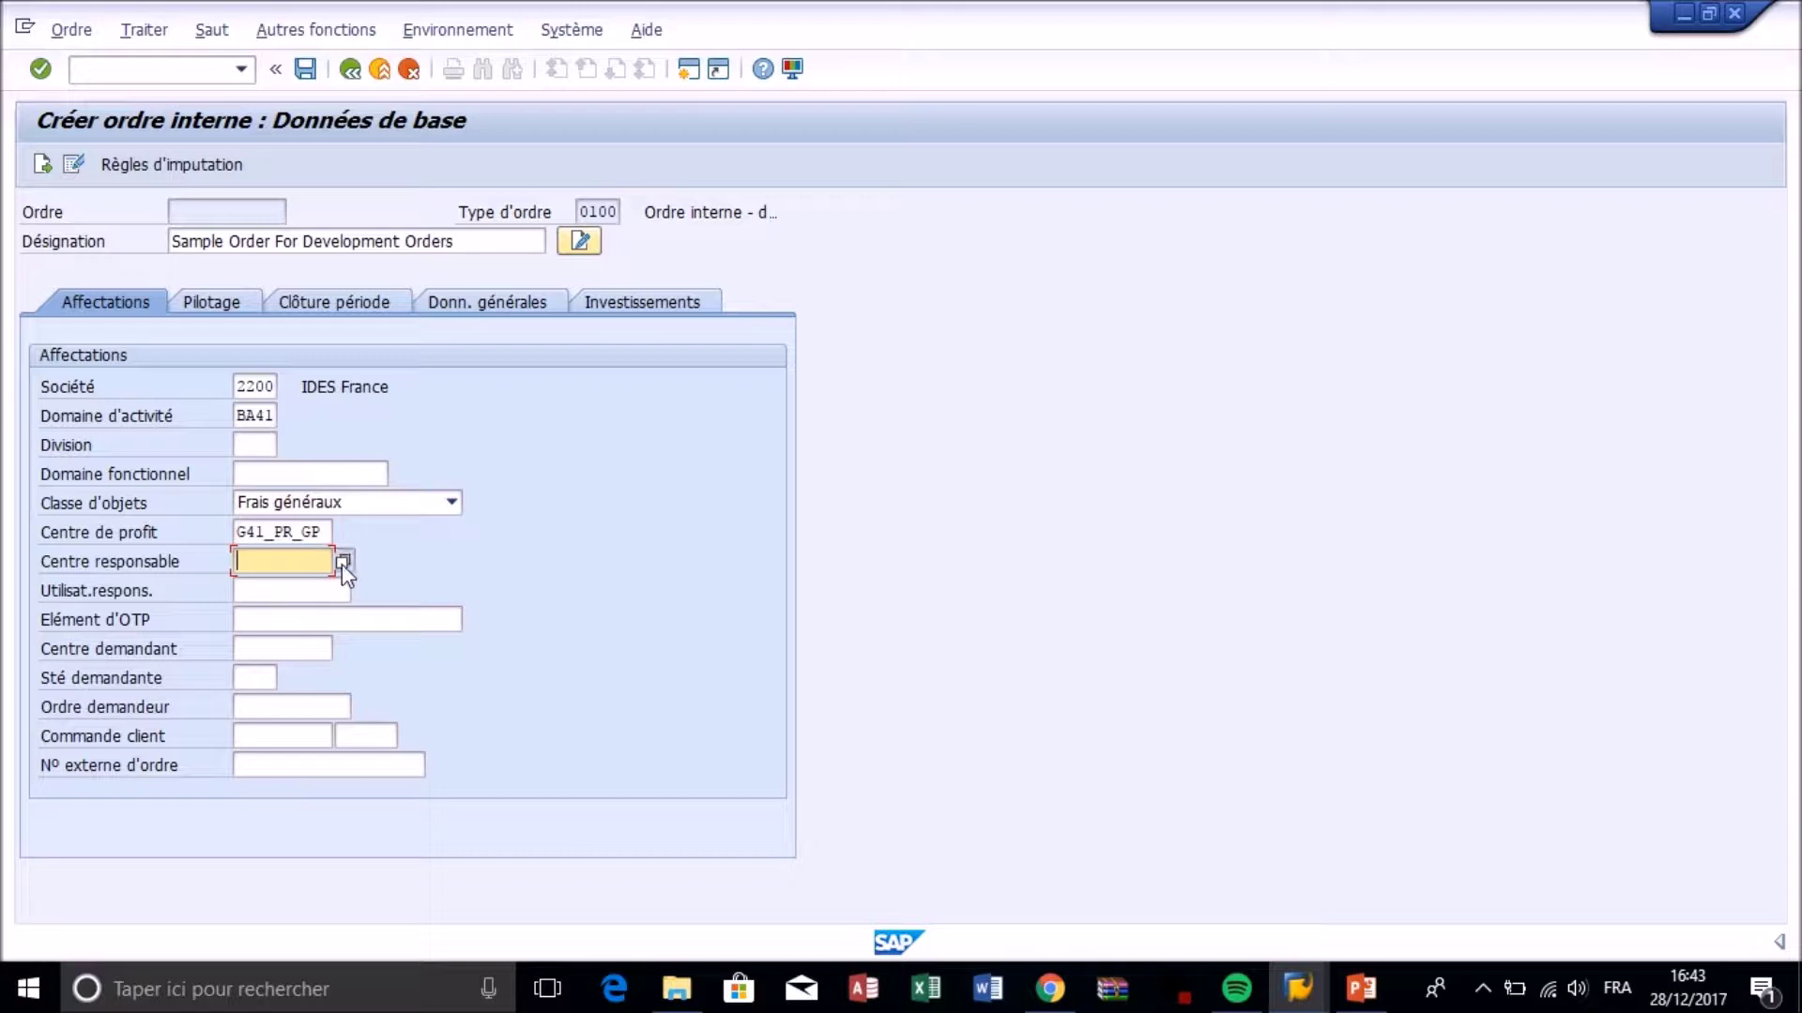
left_click(342, 563)
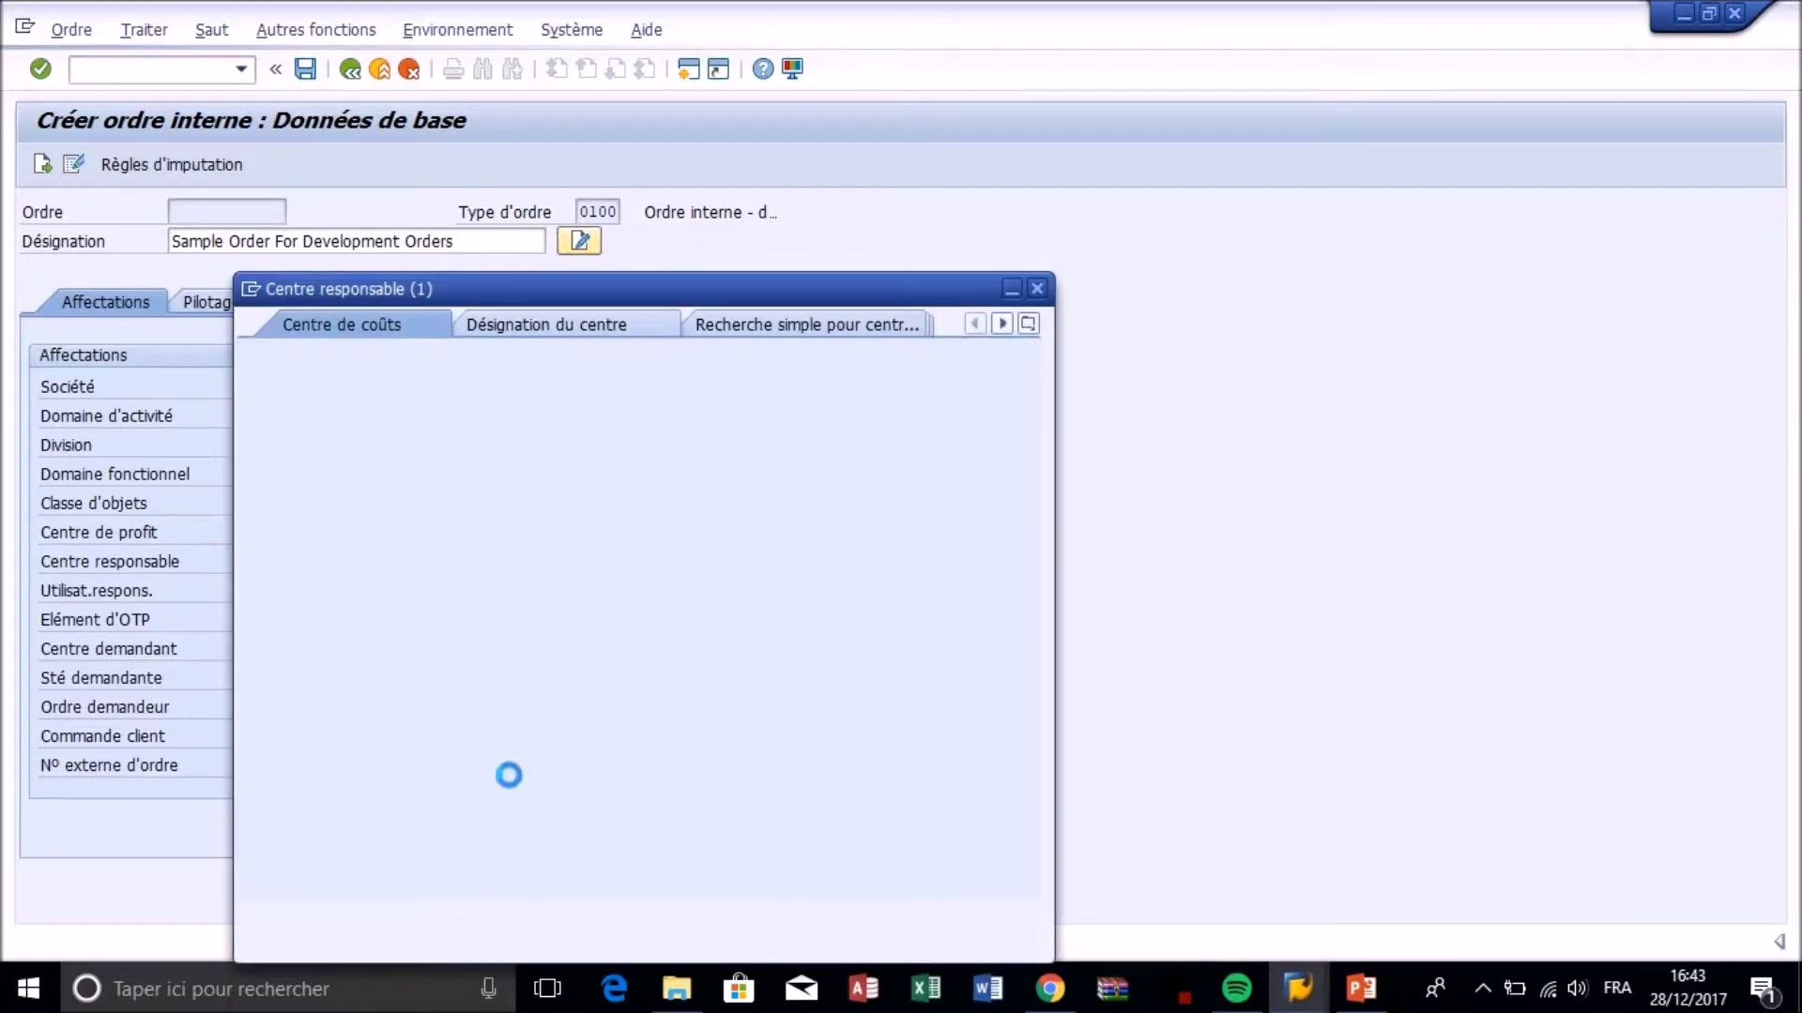
double_click(474, 723)
type("1000")
key("Return")
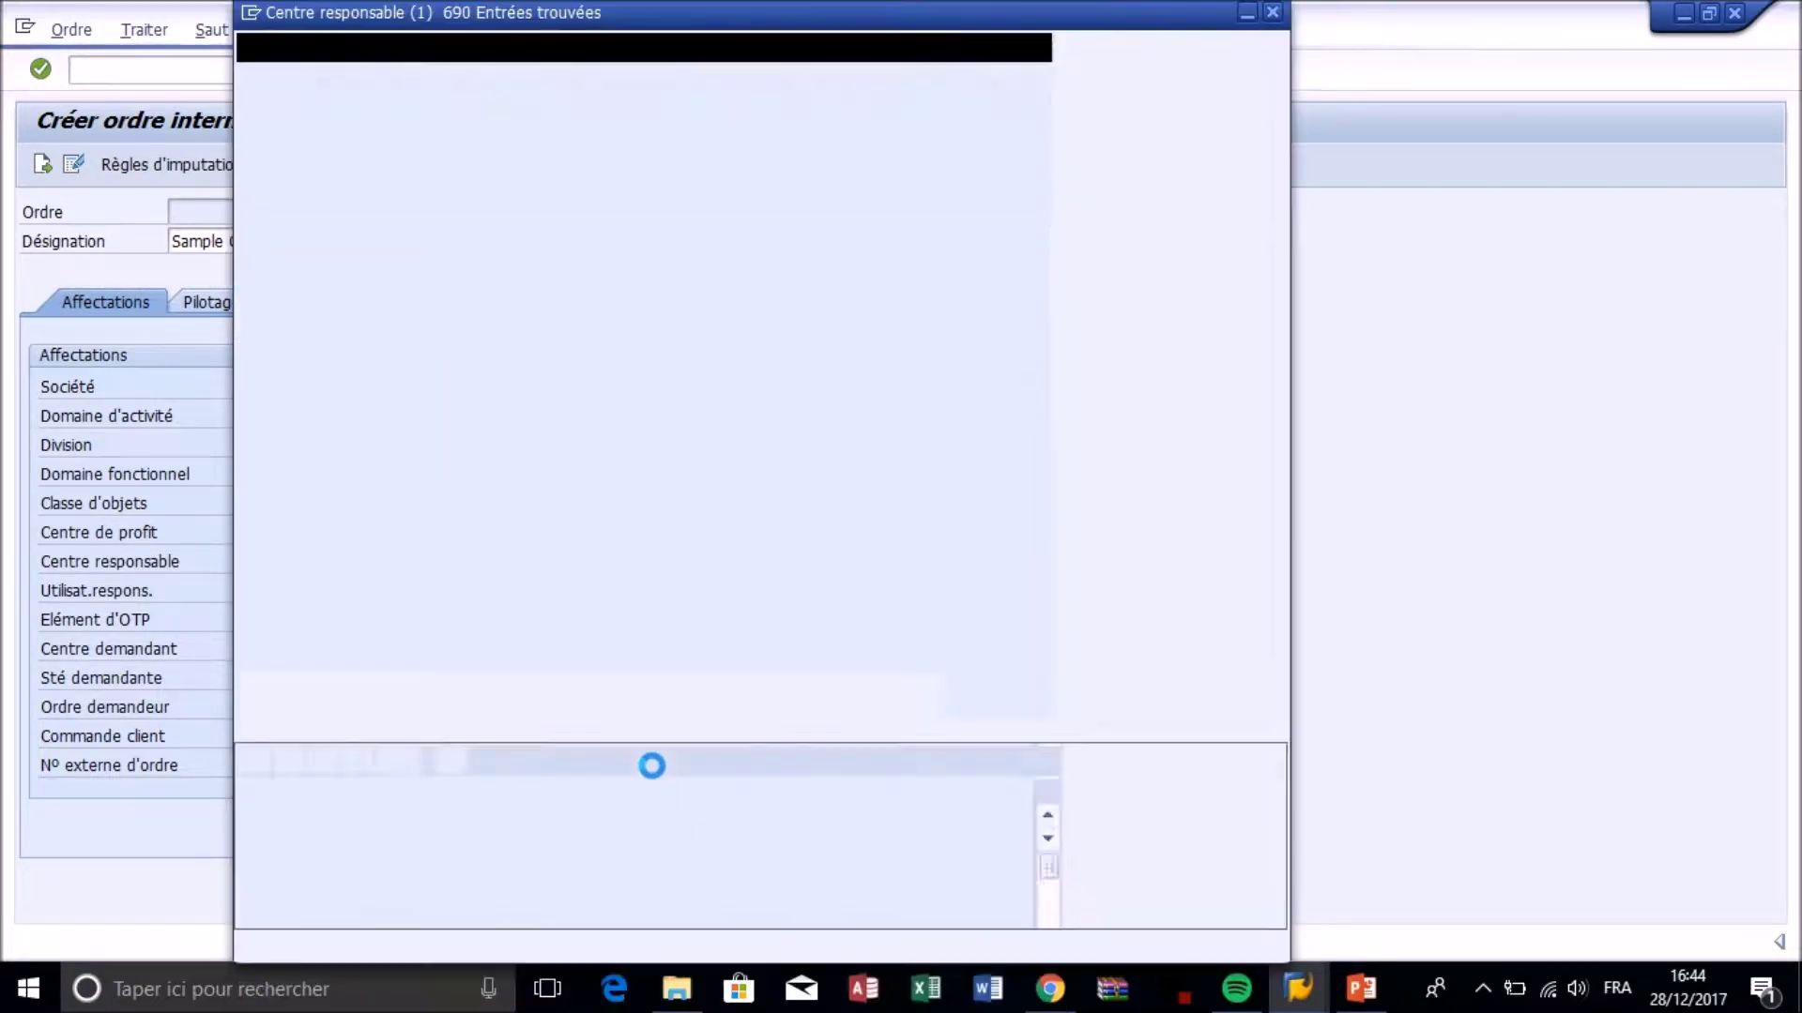
Assign cost centre G41_PR_G_W, WATERS, as the order's Centre responsable.
scroll(426, 623, "down", 20)
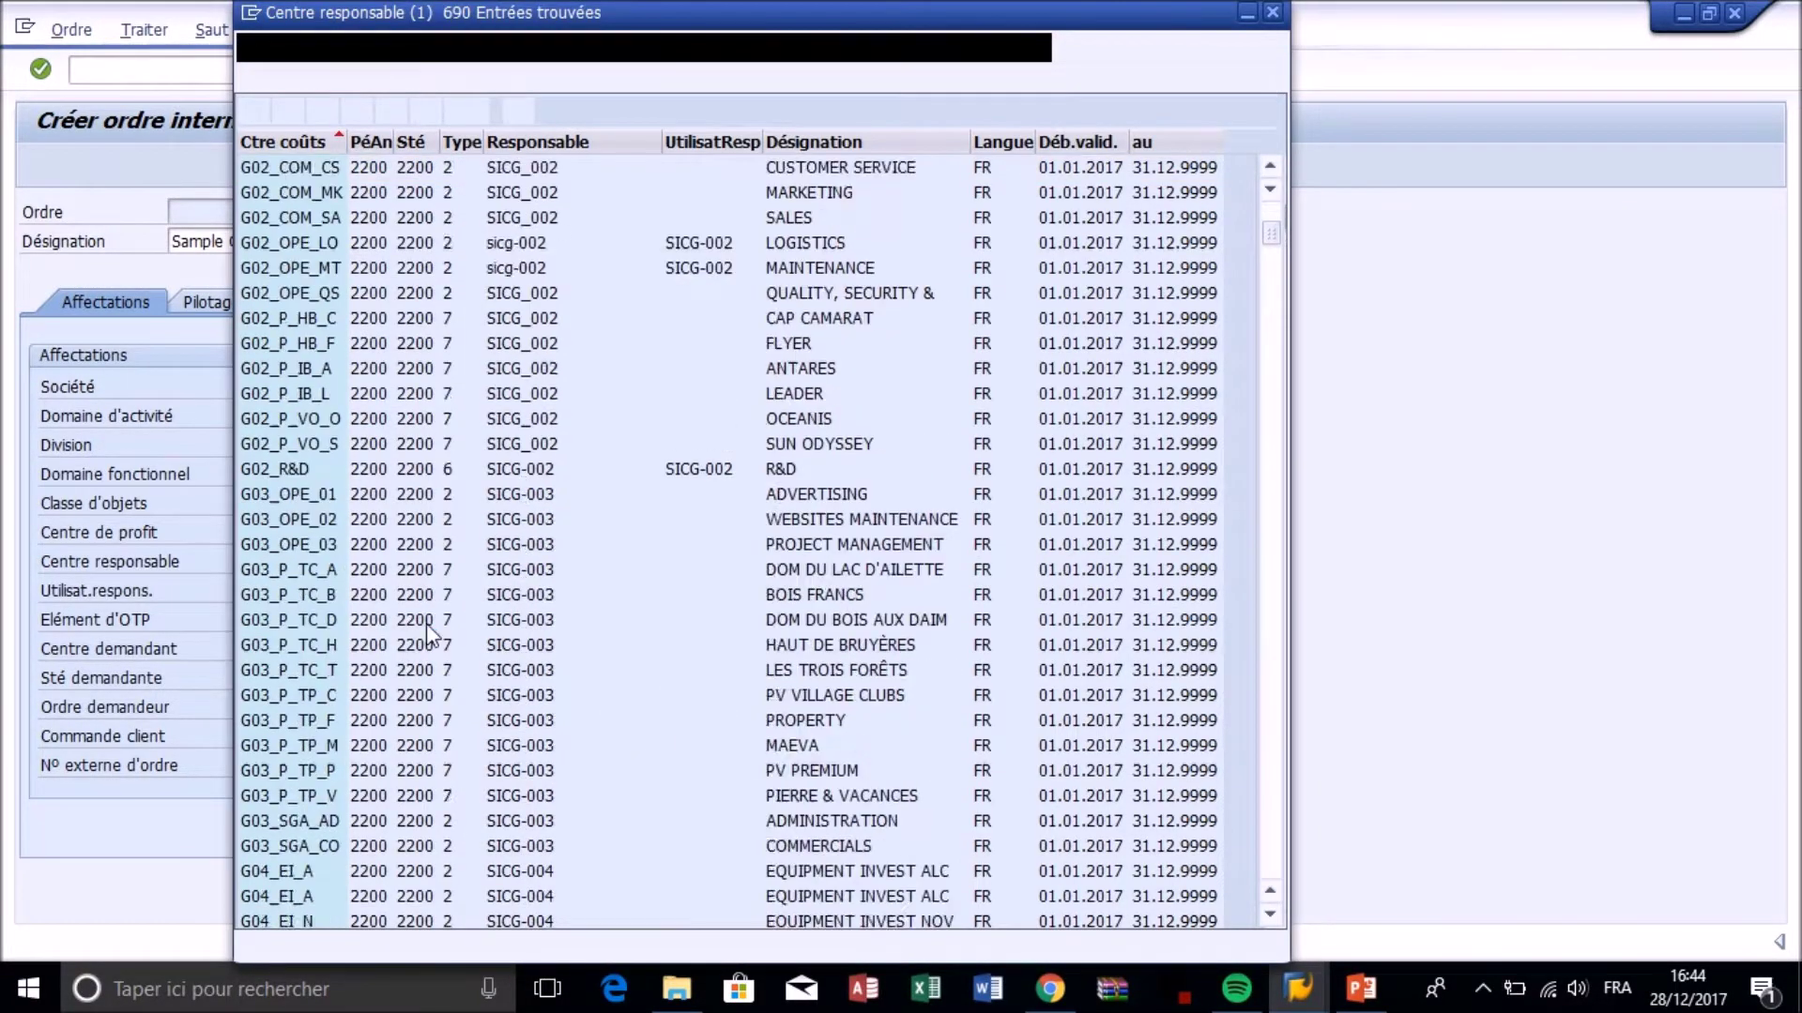
scroll(426, 638, "down", 20)
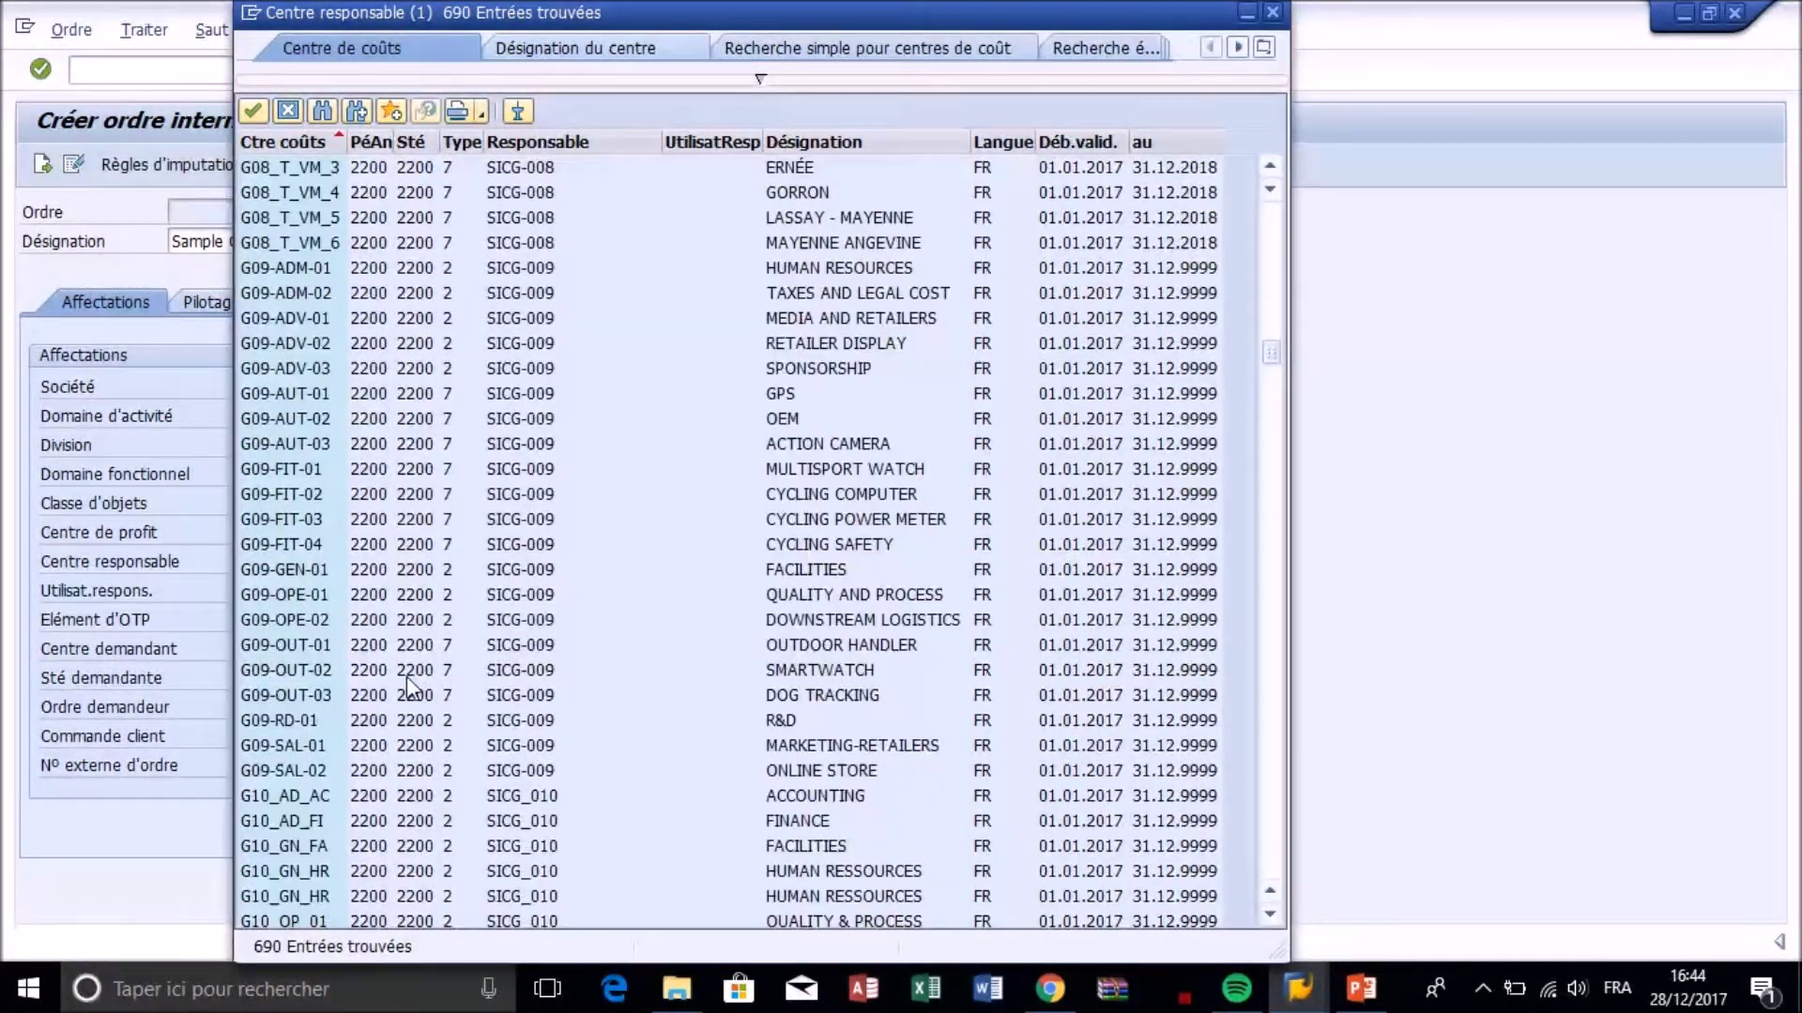
left_click(402, 690)
scroll(439, 634, "down", 20)
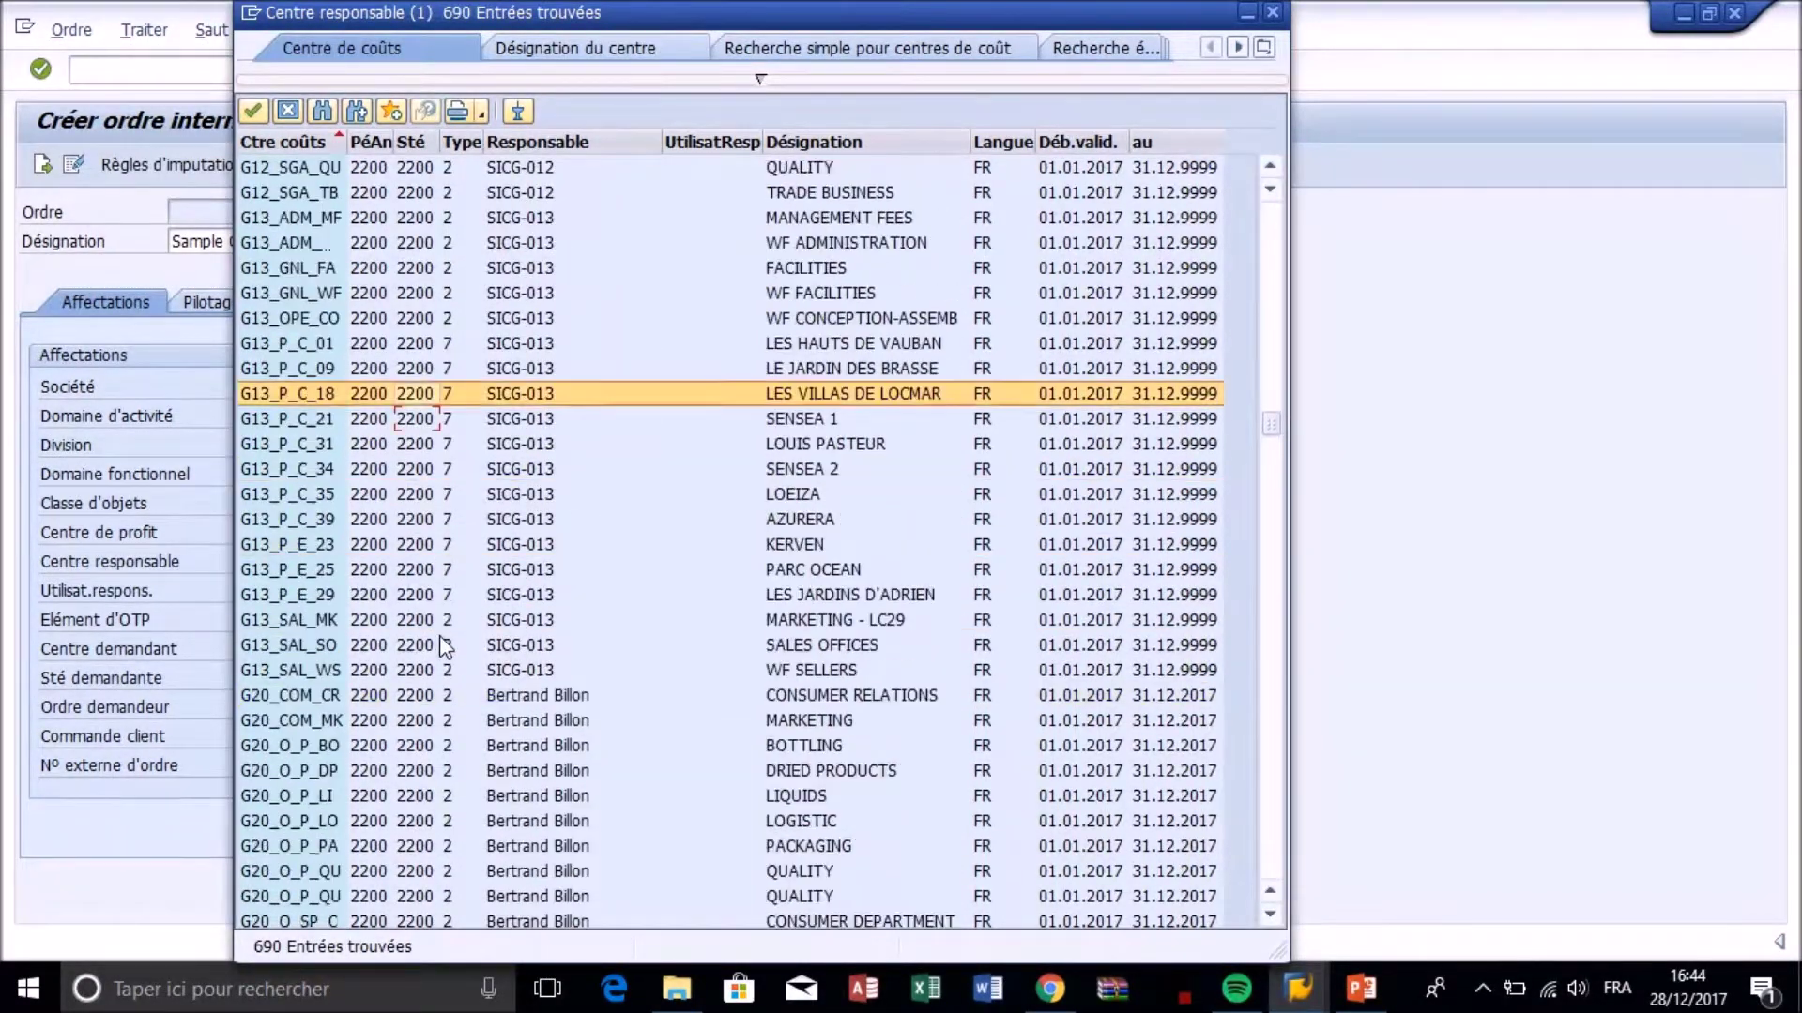
scroll(450, 657, "down", 20)
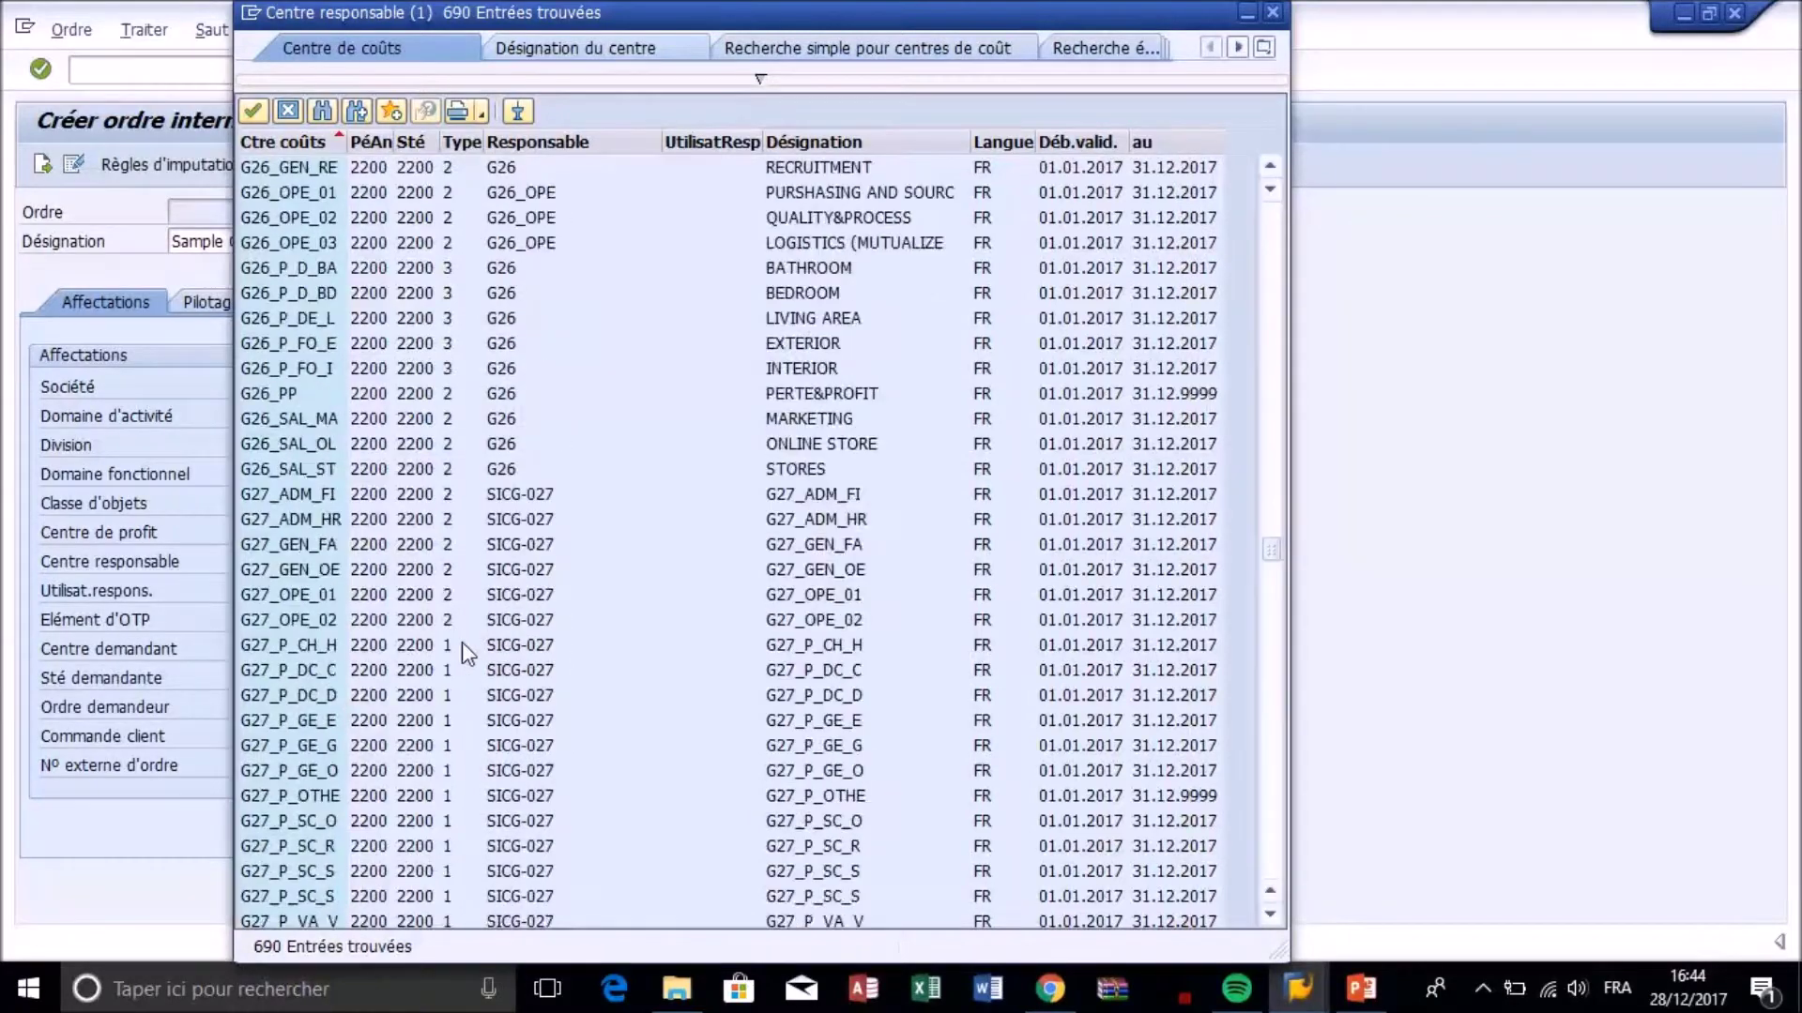
scroll(463, 645, "down", 20)
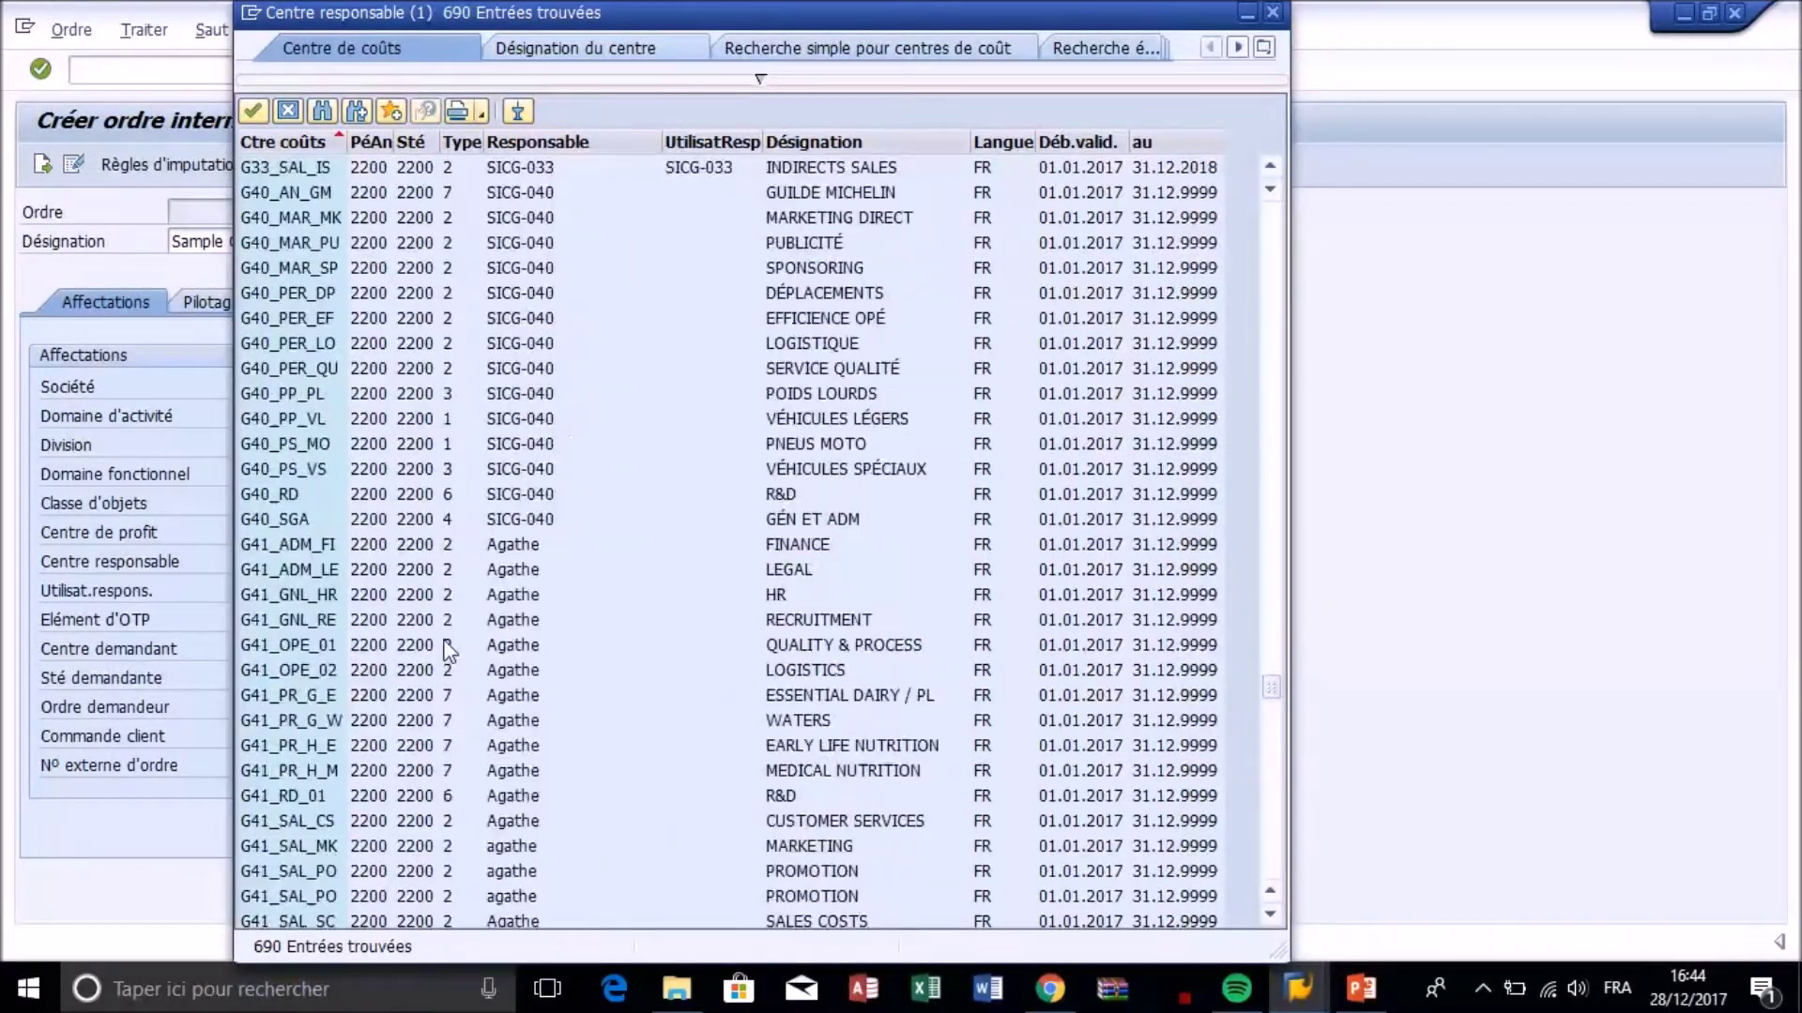
scroll(459, 634, "up", 6)
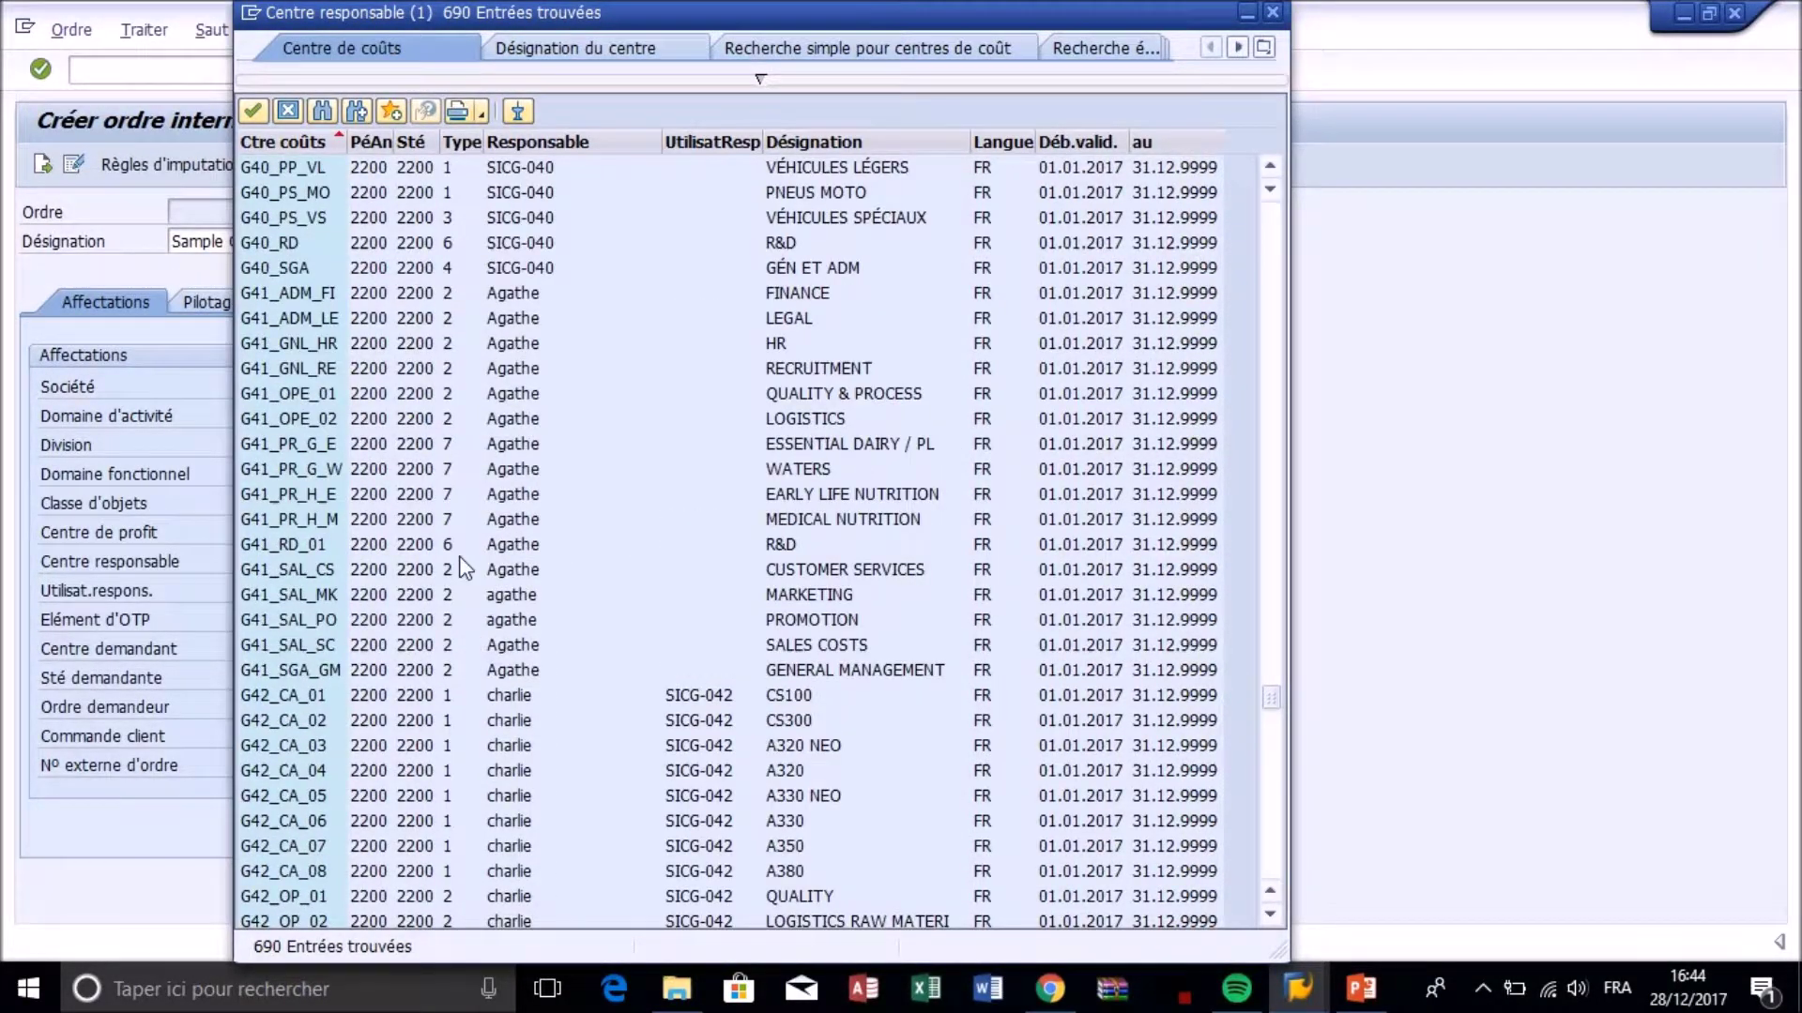
scroll(704, 587, "up", 1)
scroll(700, 588, "down", 1)
left_click(330, 596)
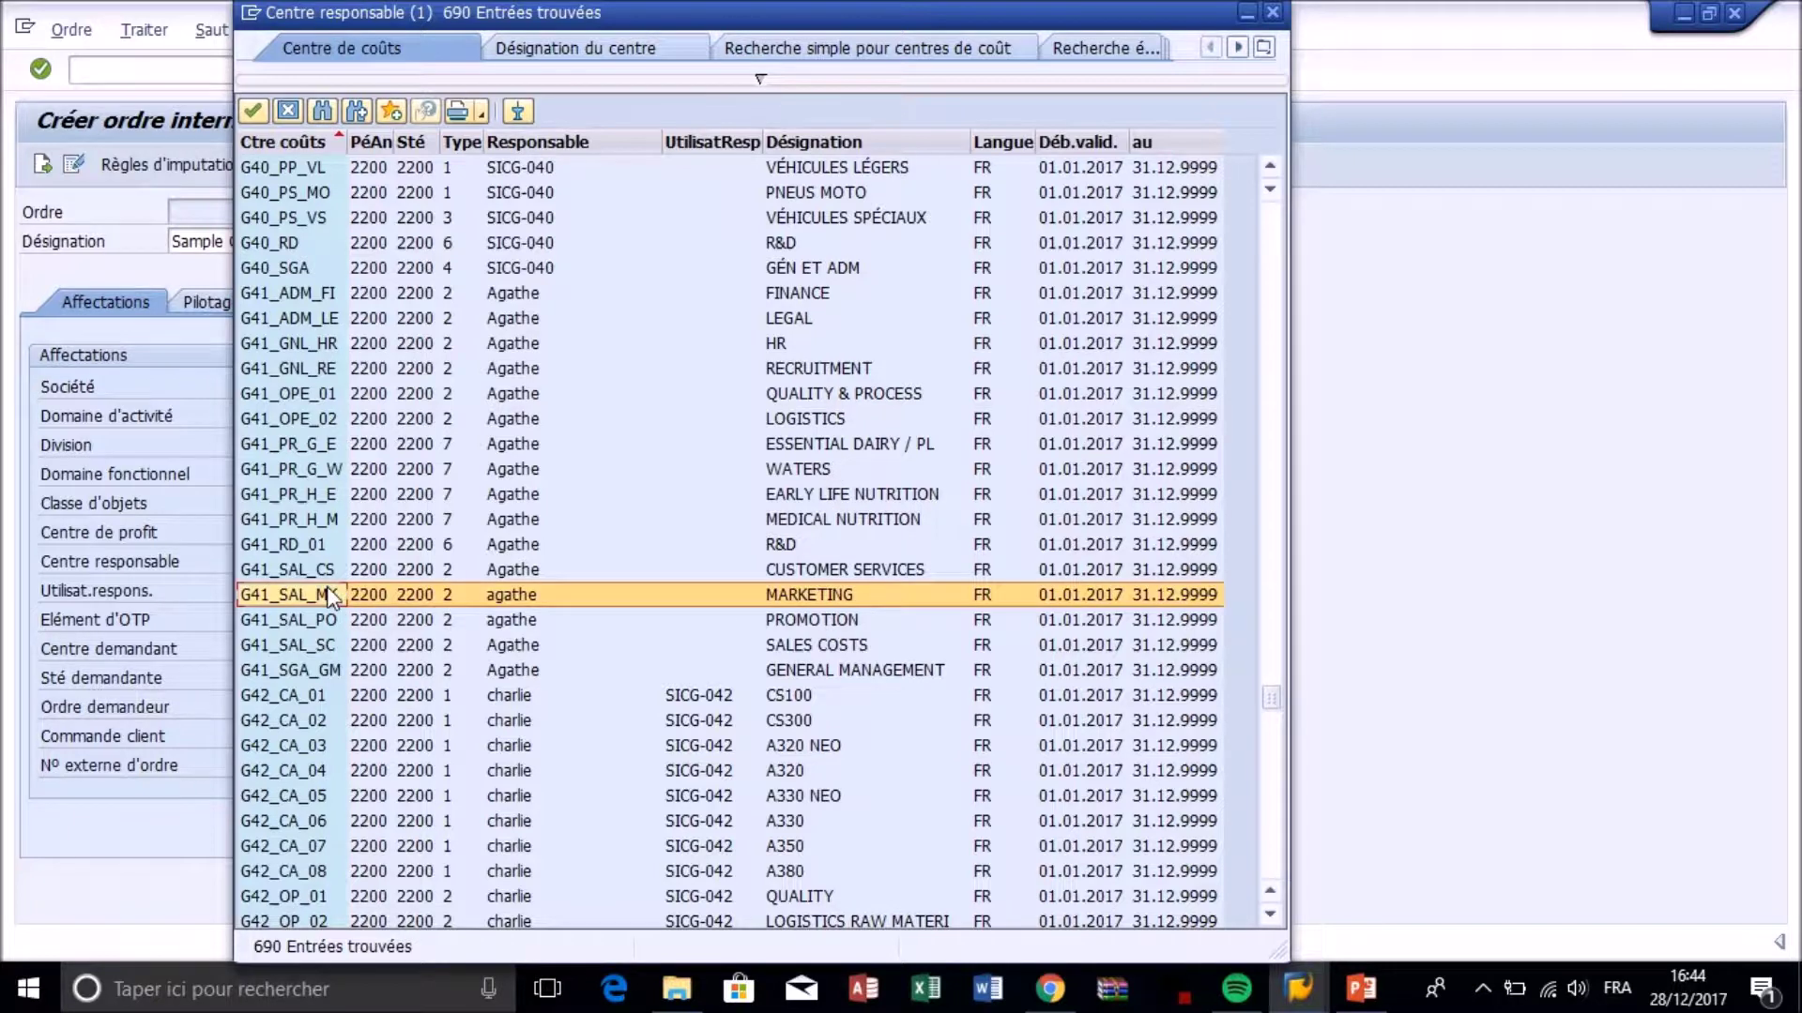
left_click(797, 670)
double_click(773, 469)
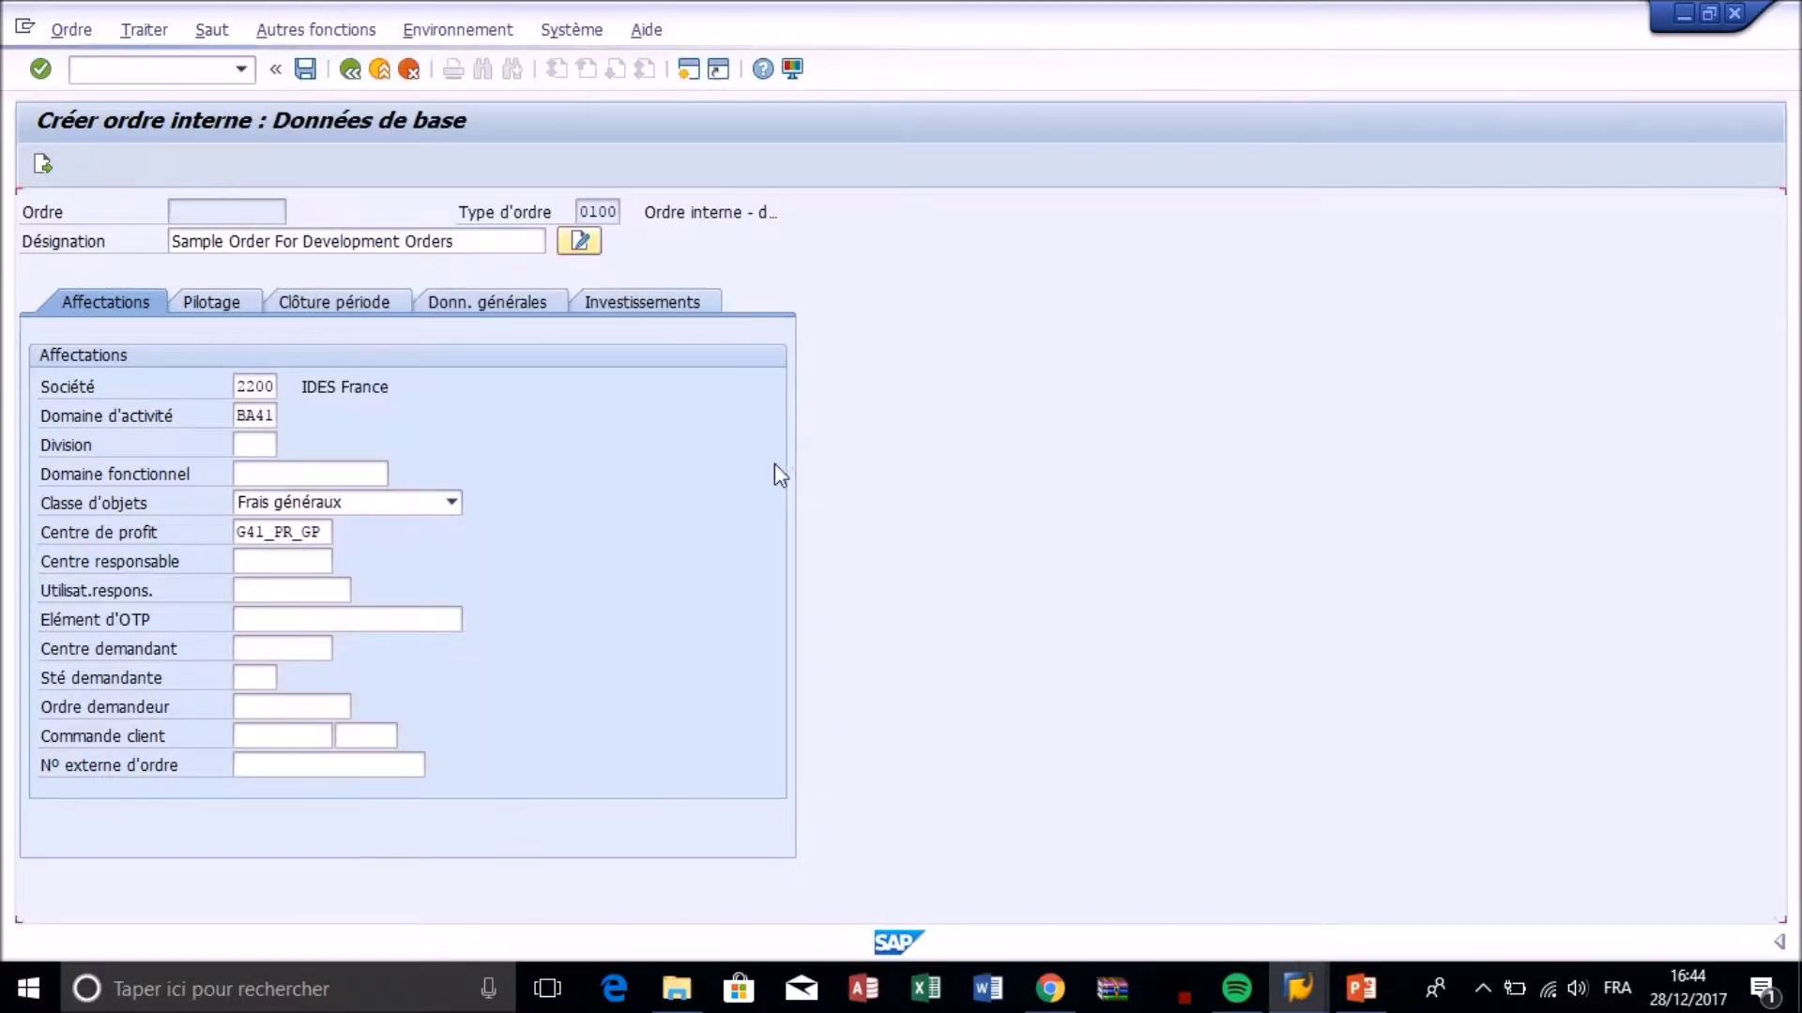
Release the internal order by setting its system status to Lancer in the Pilotage data.
left_click(188, 304)
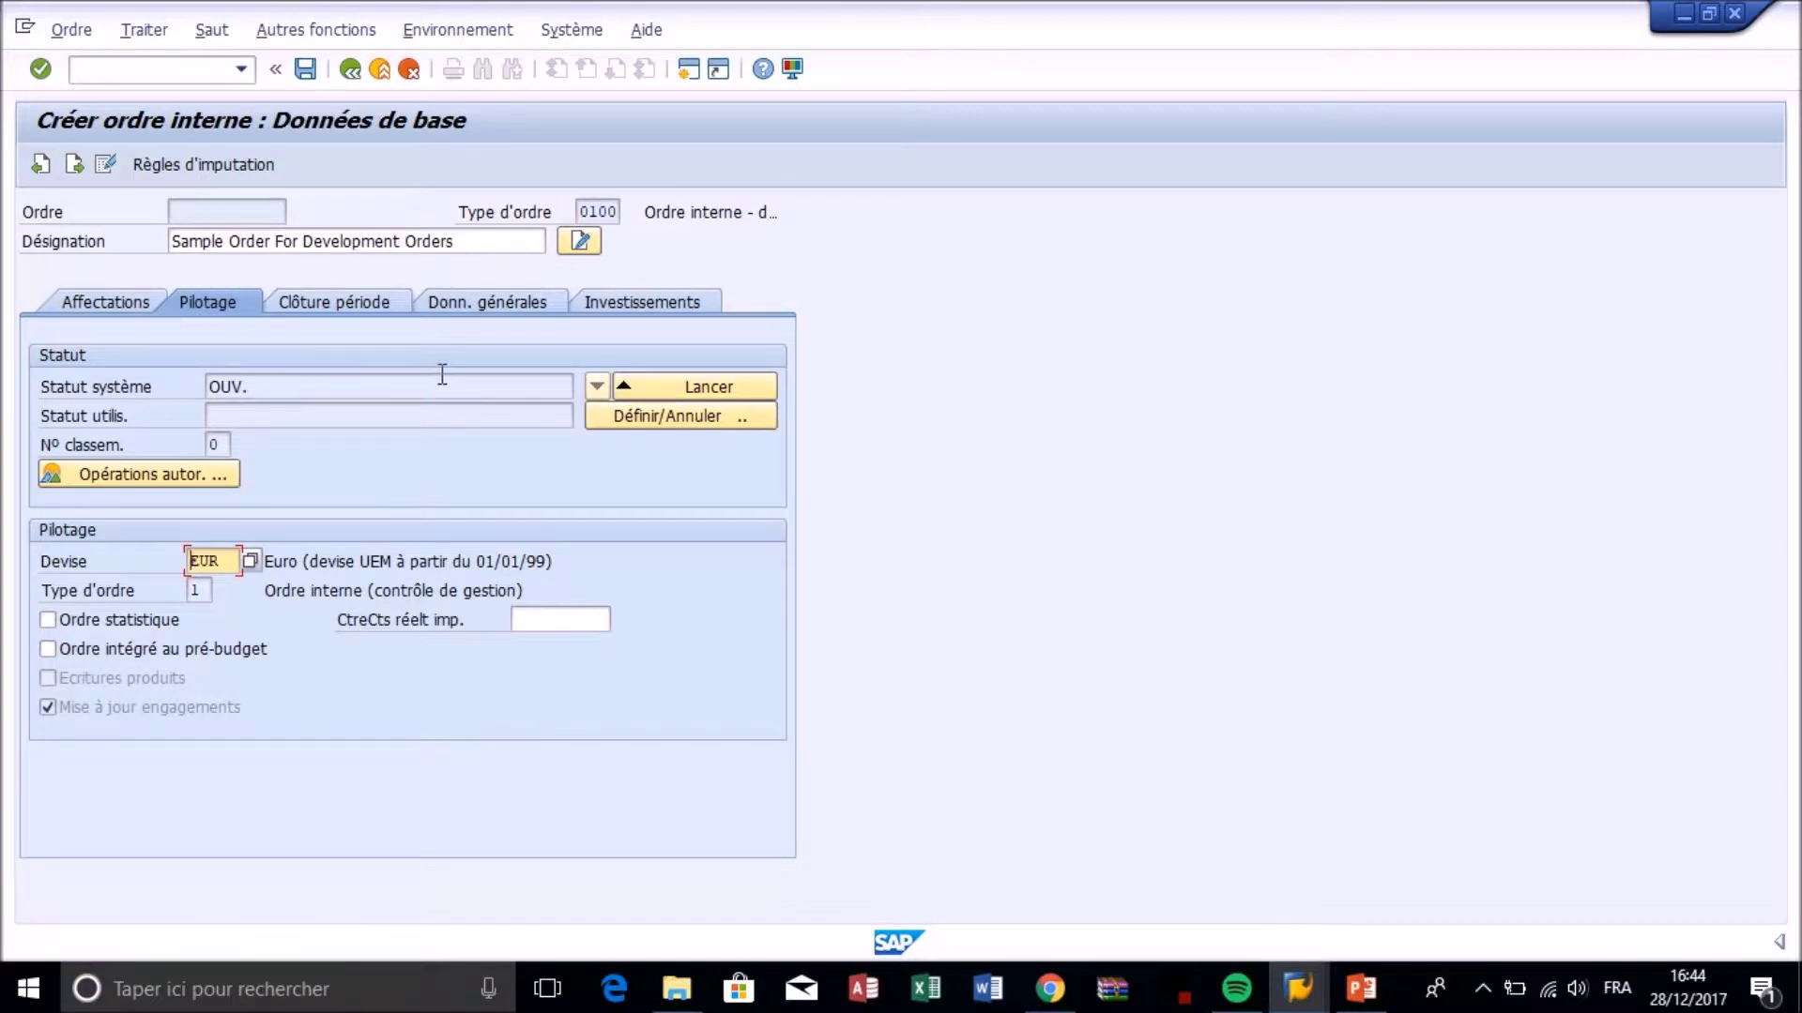
left_click(677, 387)
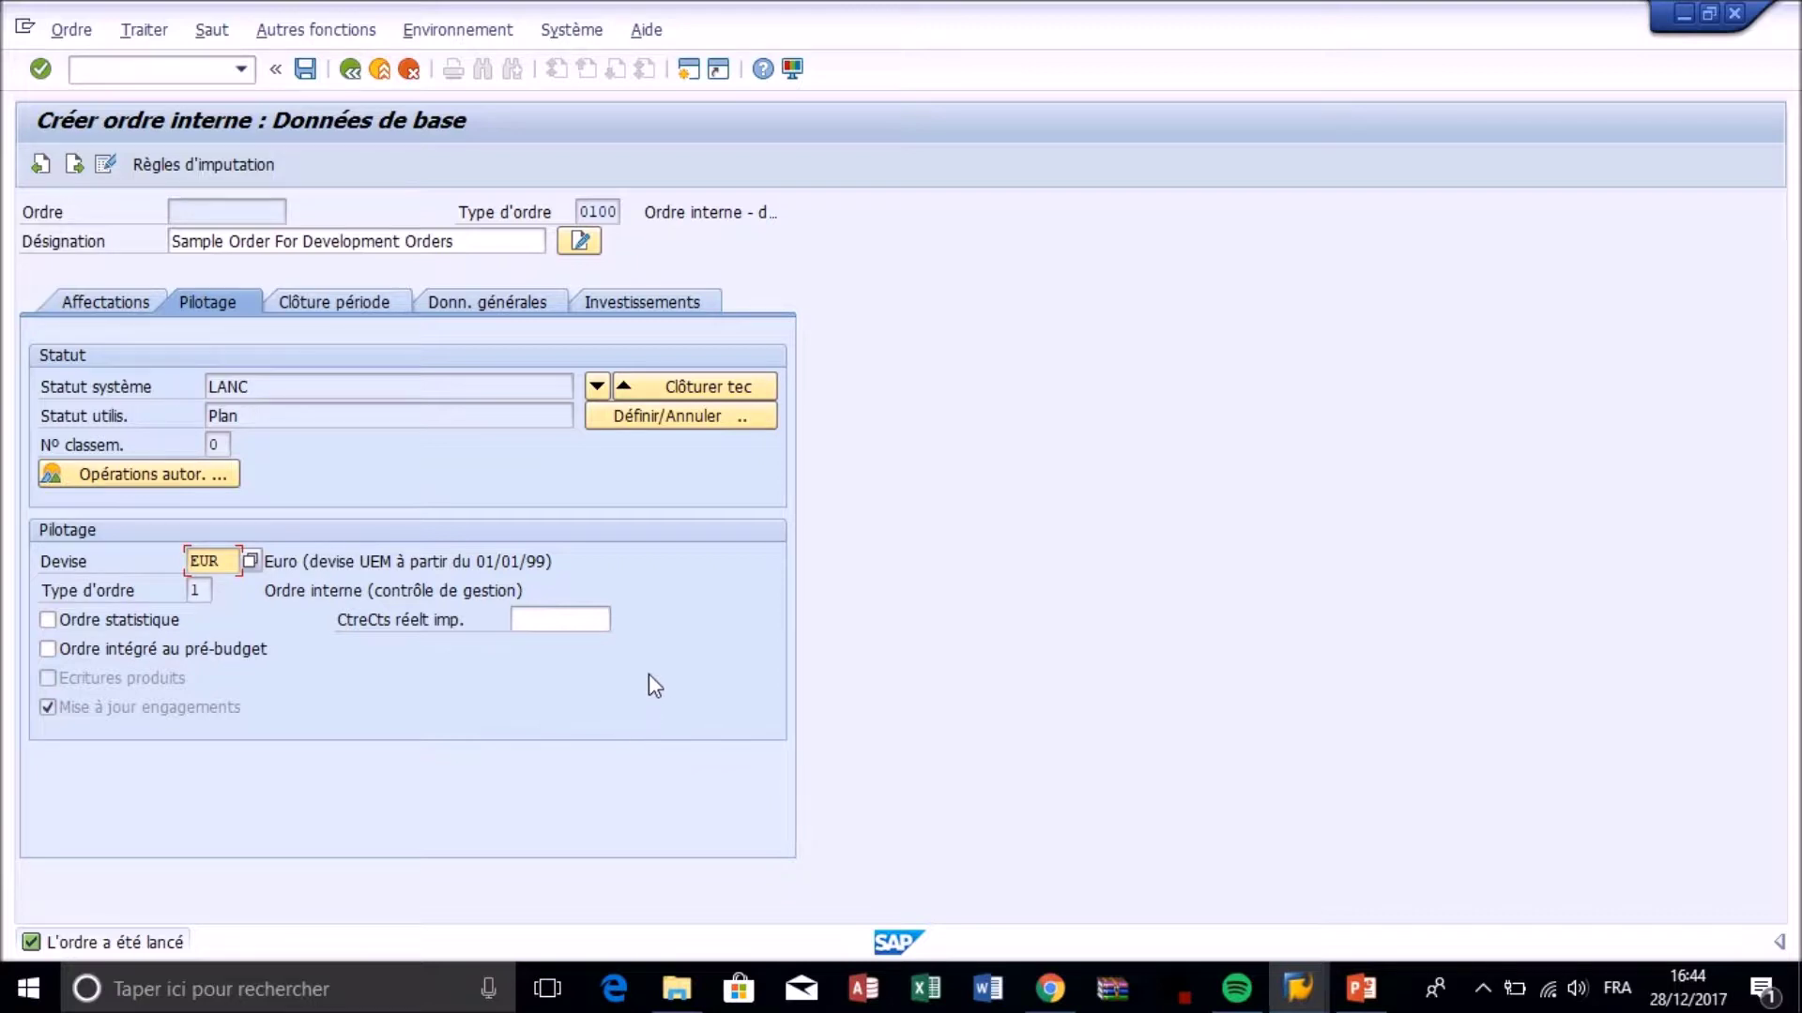
Open the order's Règles d'imputation and set the first rule's receiver category to CTR, Centre de coûts.
left_click(198, 159)
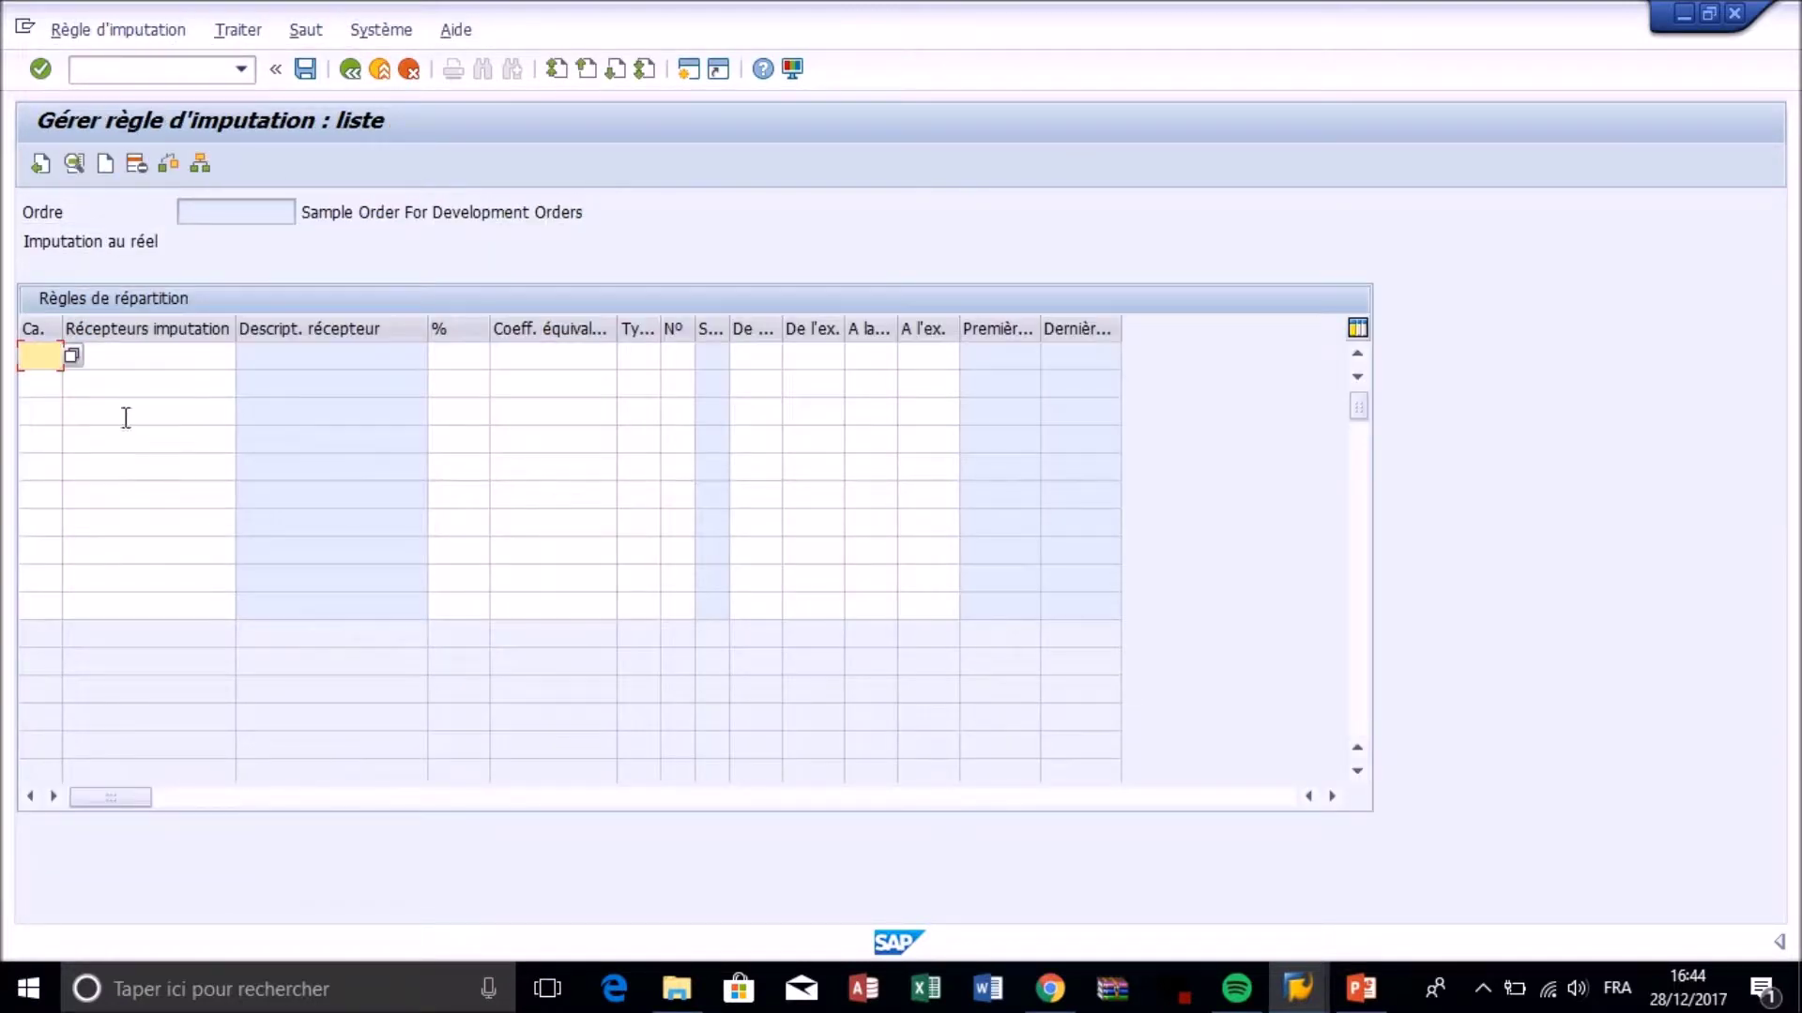
left_click(70, 355)
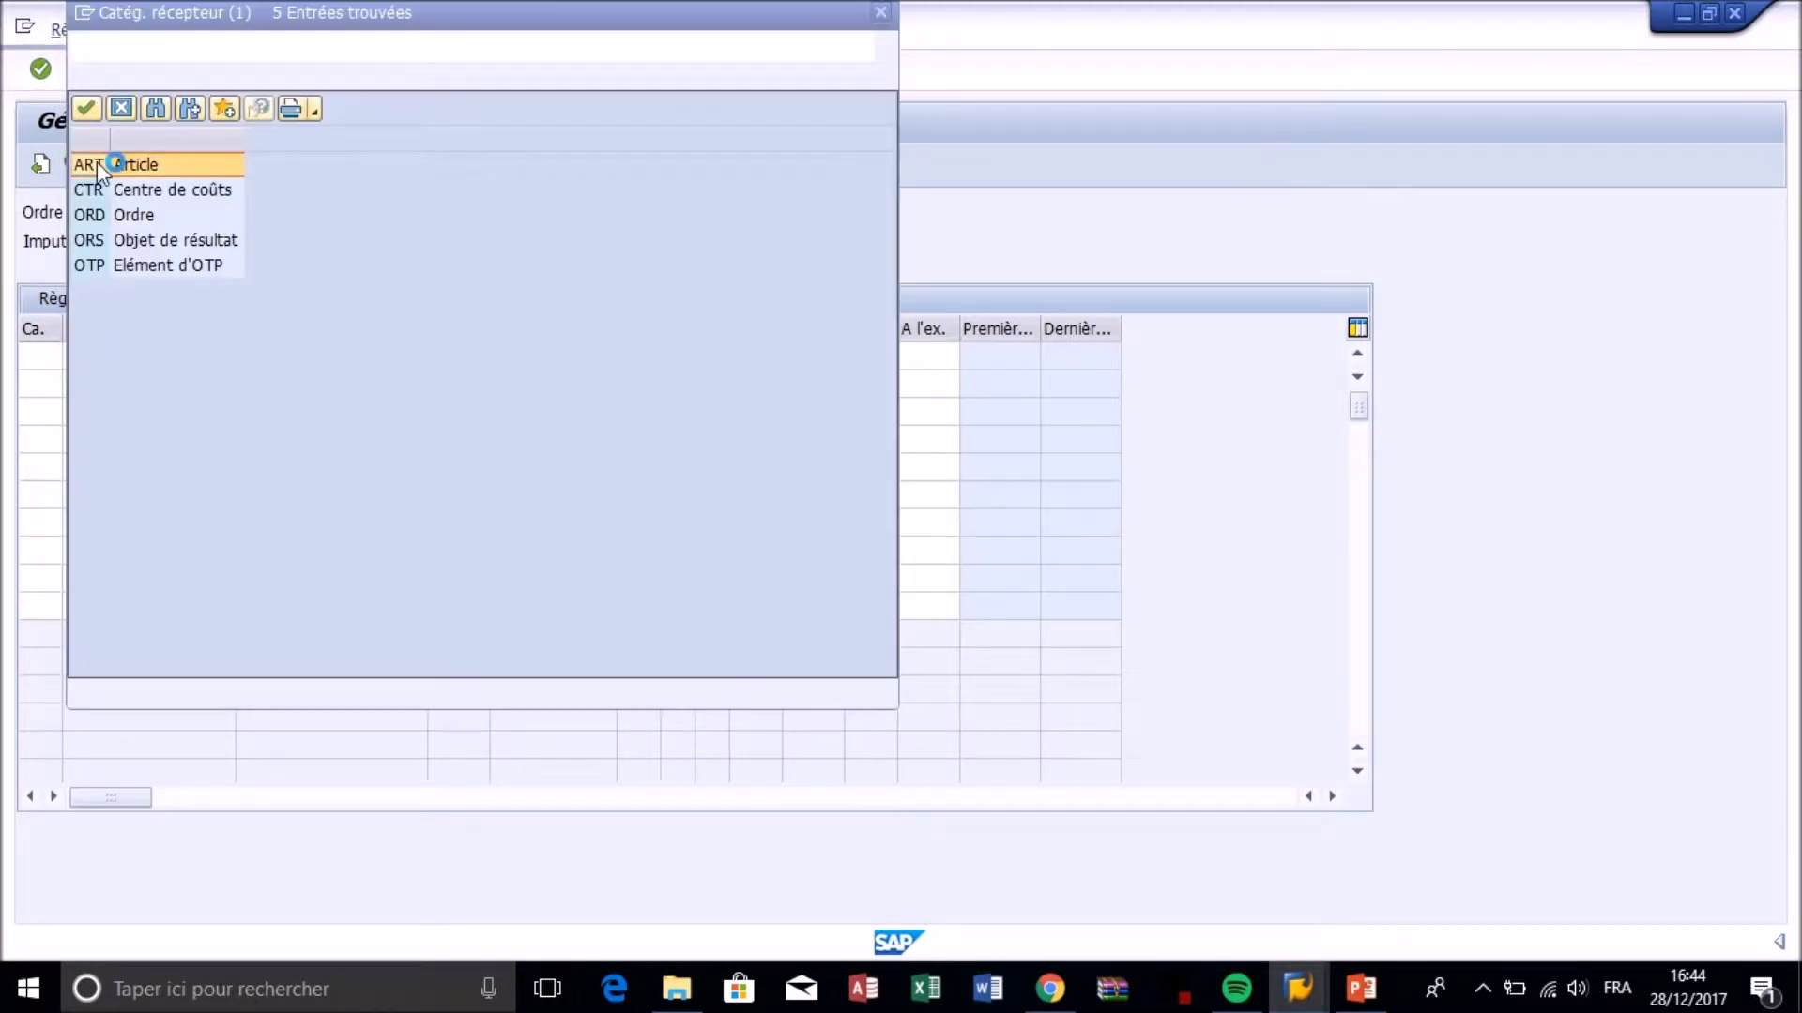
double_click(171, 192)
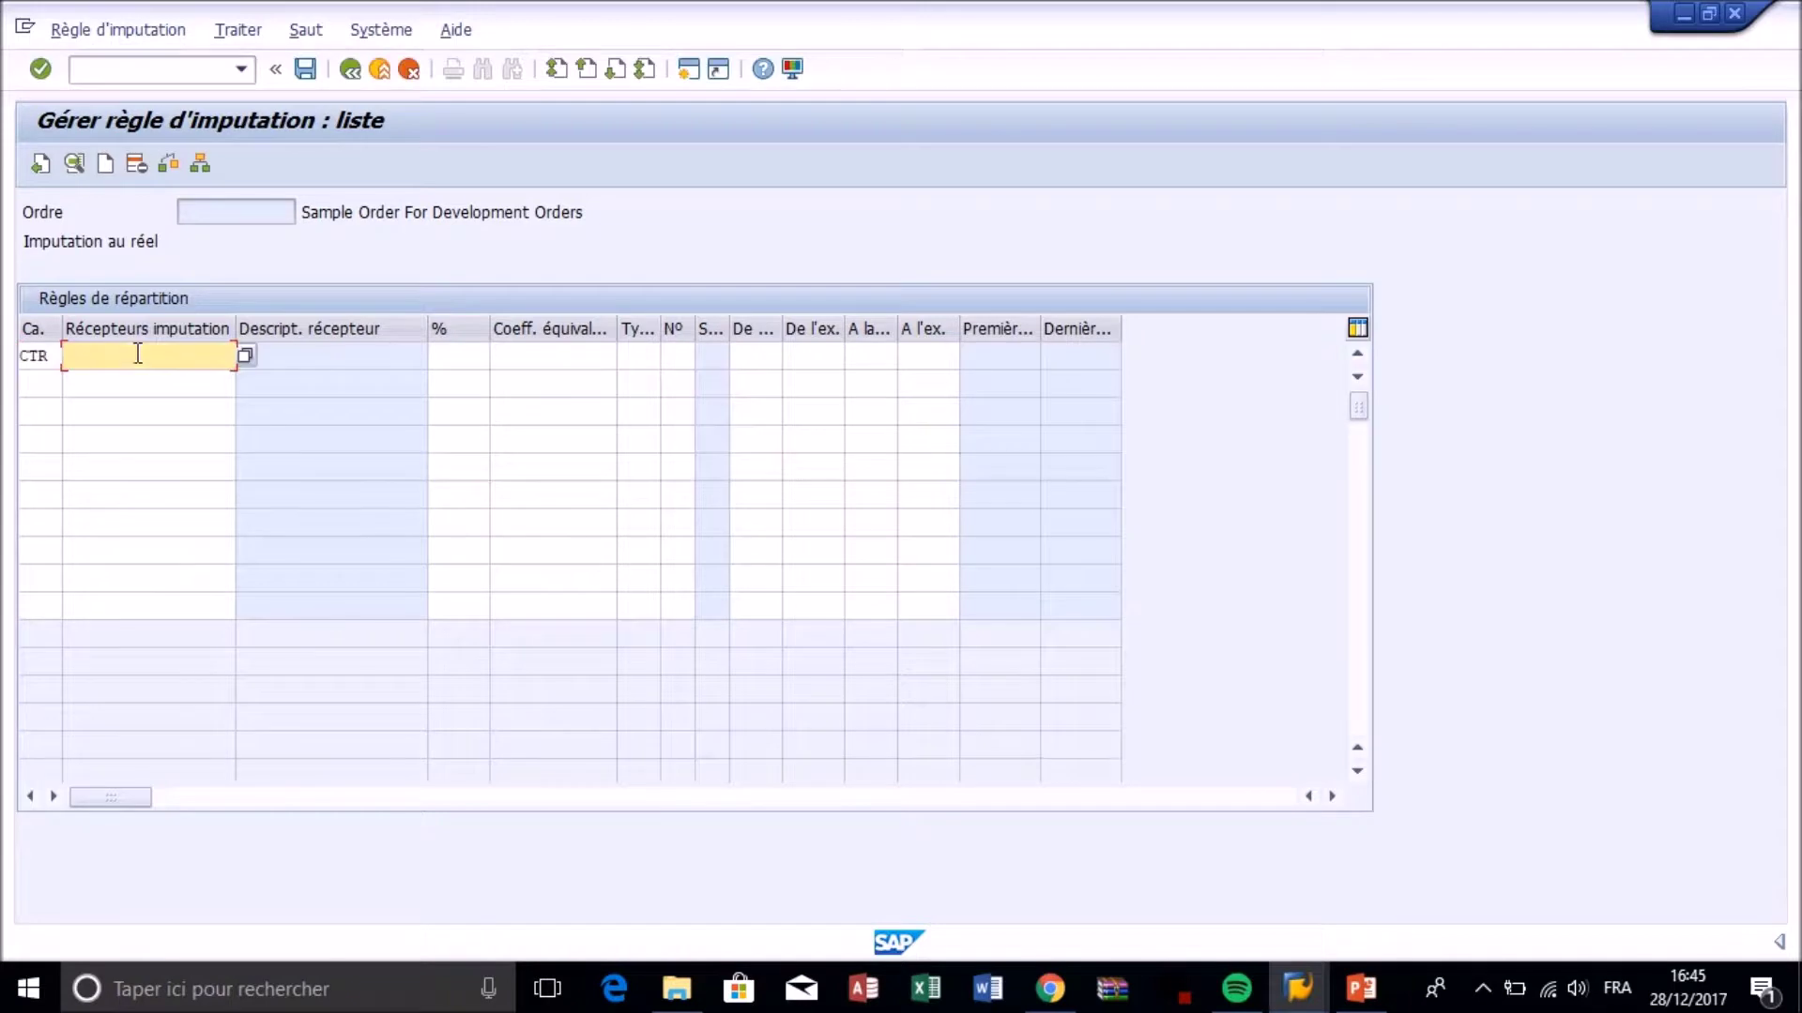
Search for receiver cost centres in controlling area 2200 for the settlement rule, allowing up to 1000 hits.
left_click(240, 356)
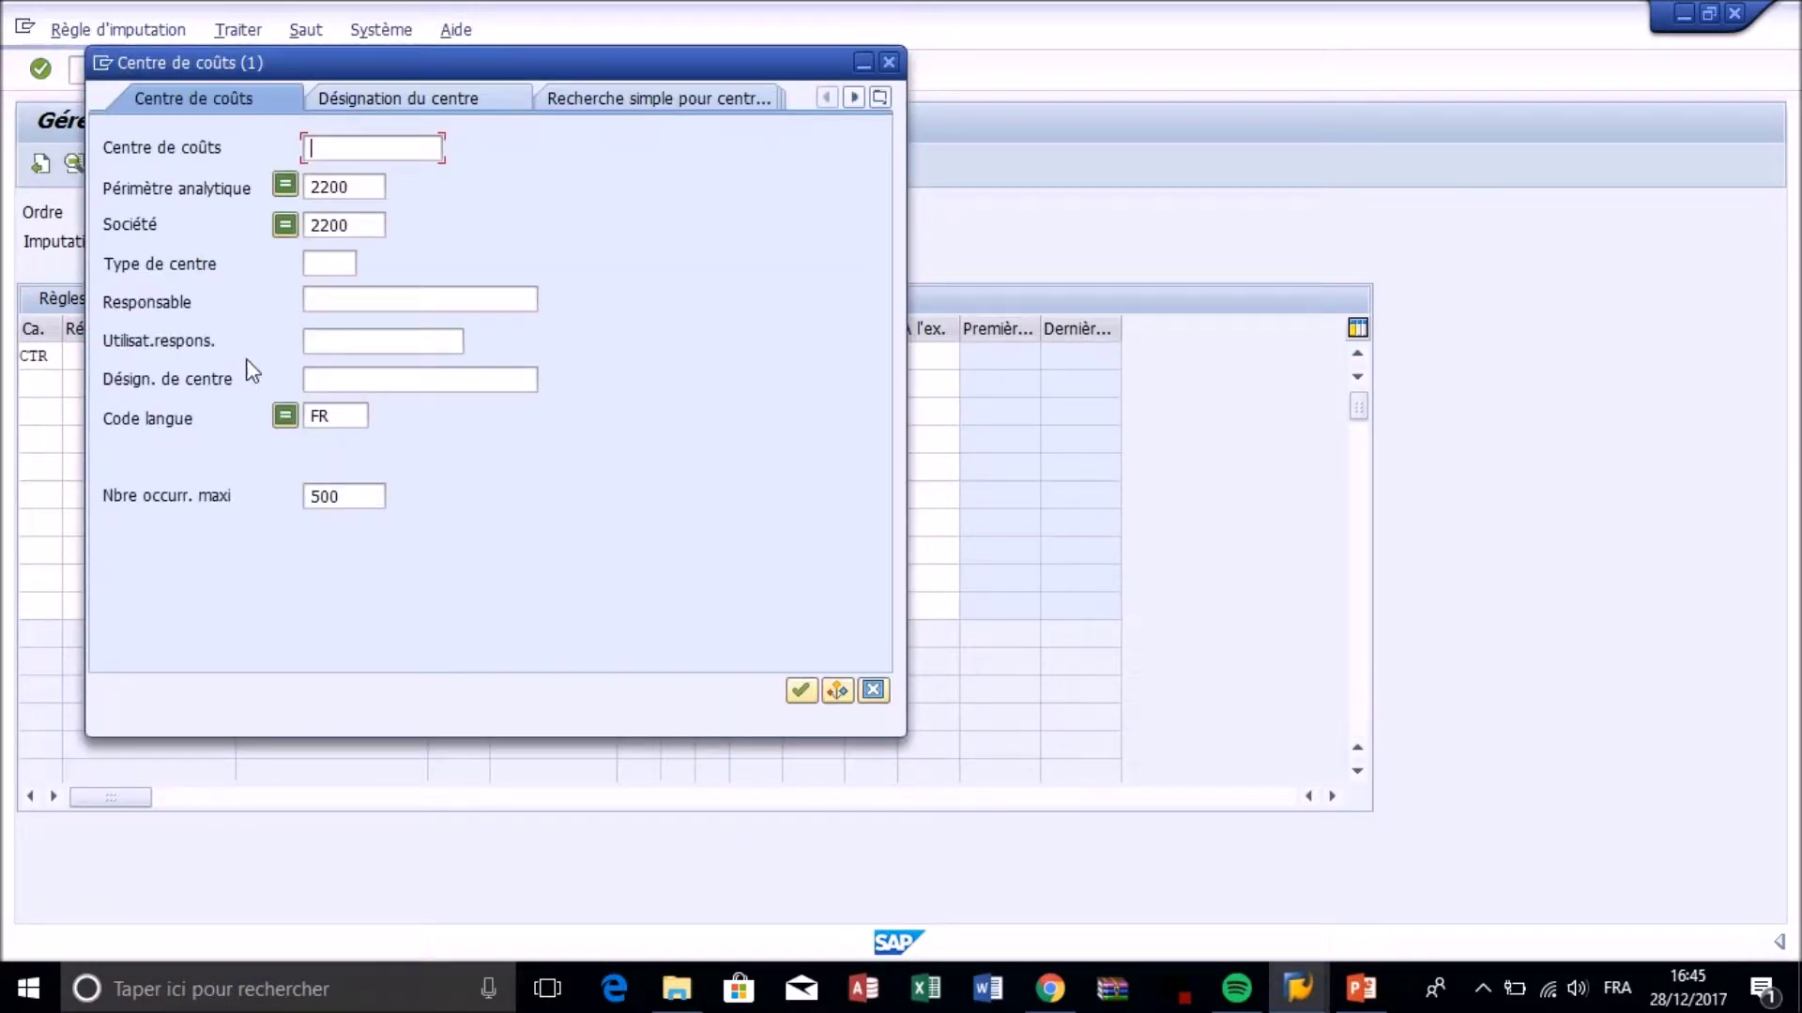
left_click_drag(365, 489, 284, 502)
type("1000")
key("Return")
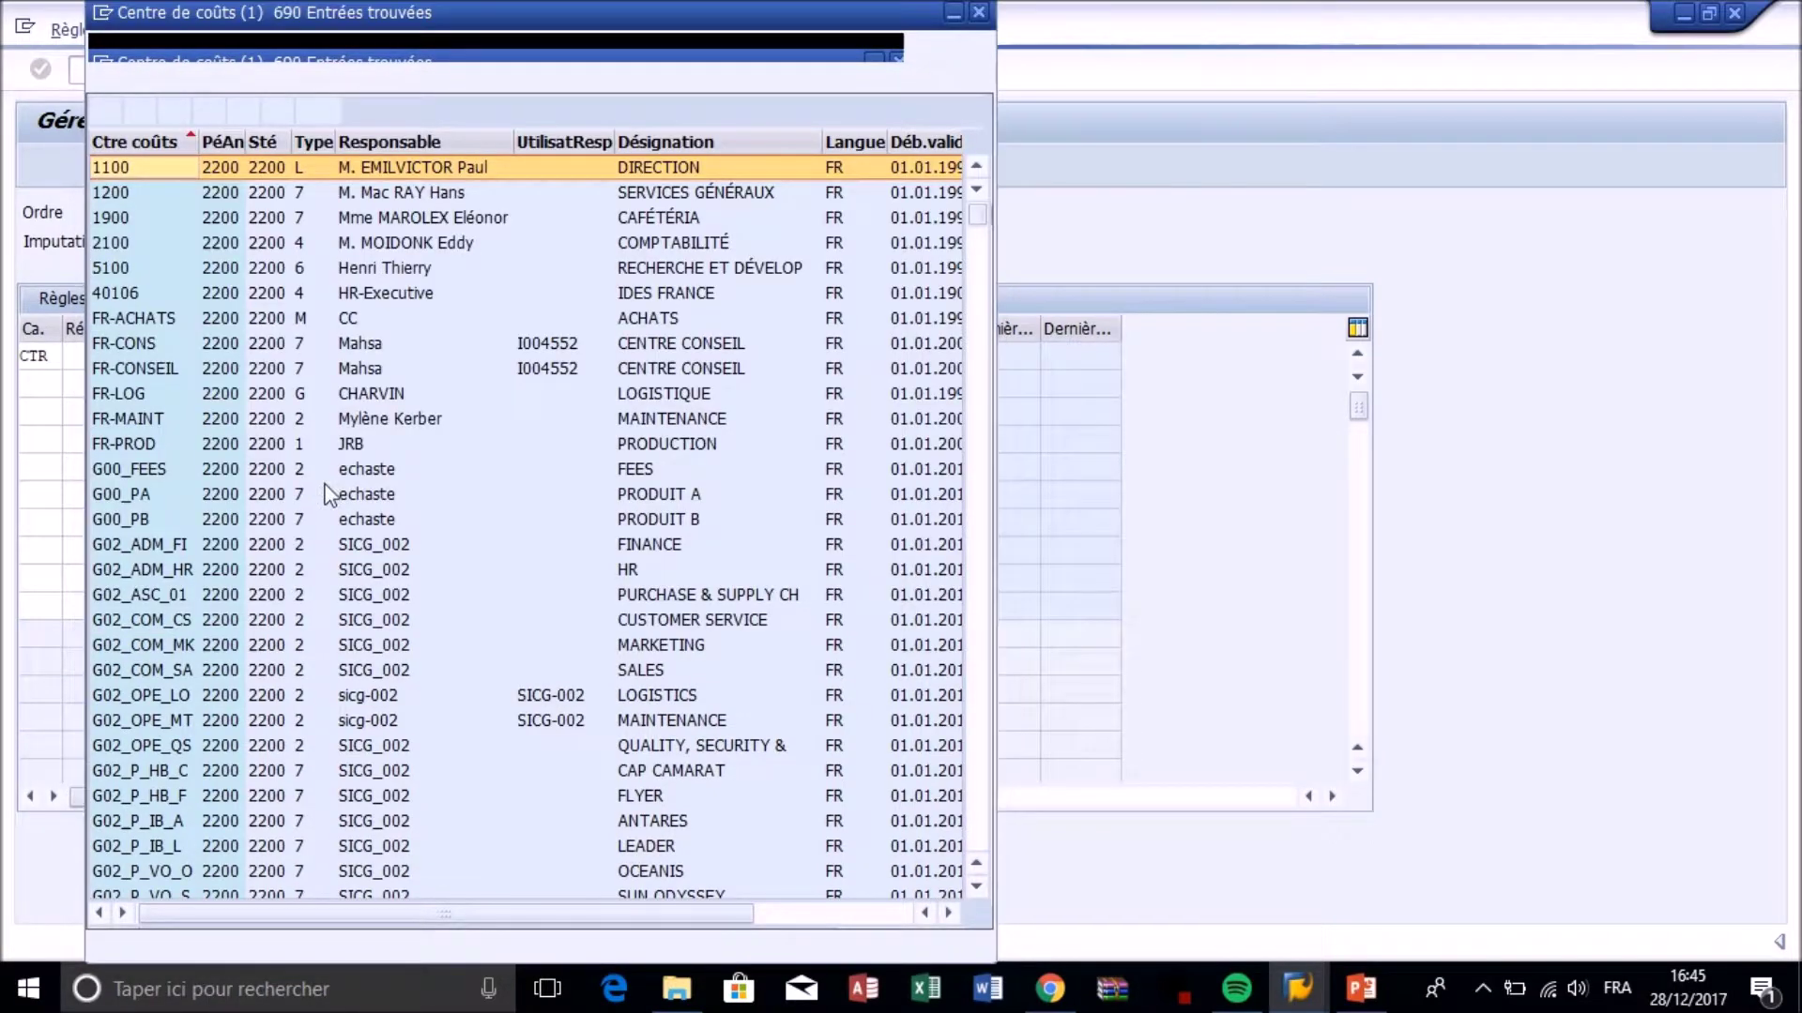
Choose cost centre G41_PR_G_W, WATERS, as the settlement receiver in the first distribution rule.
scroll(329, 492, "down", 6)
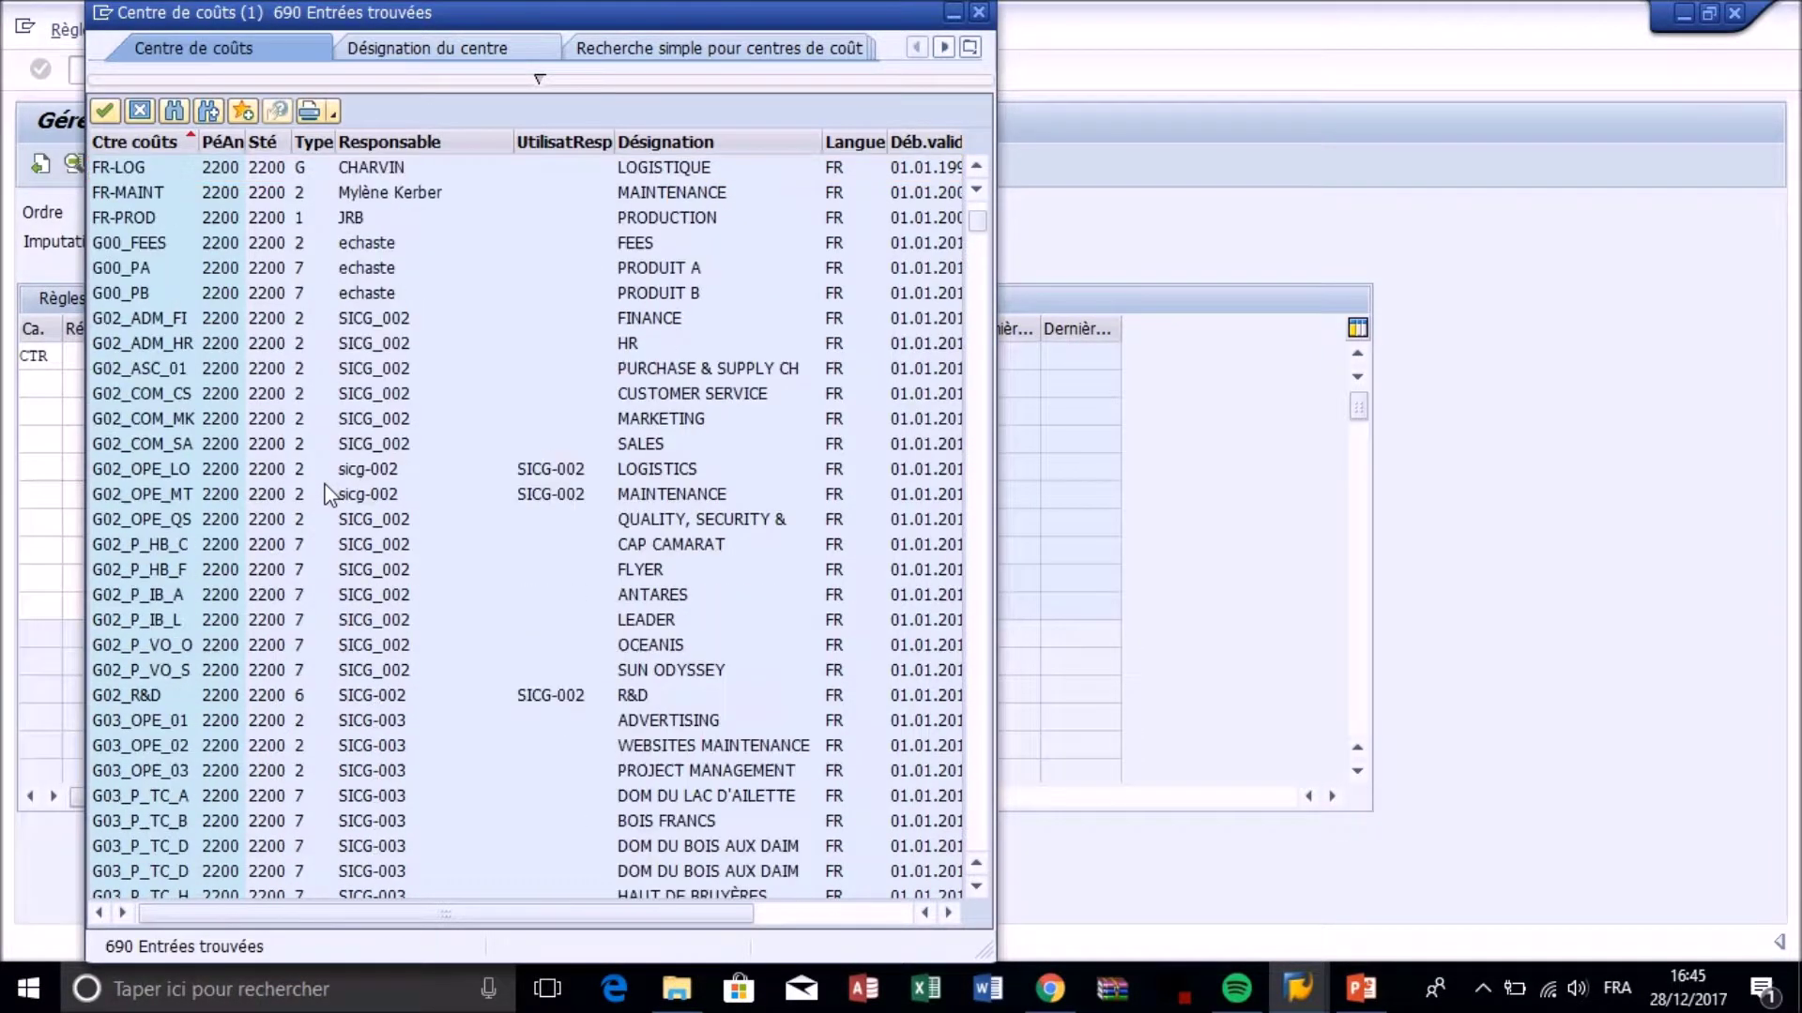
scroll(328, 469, "down", 8)
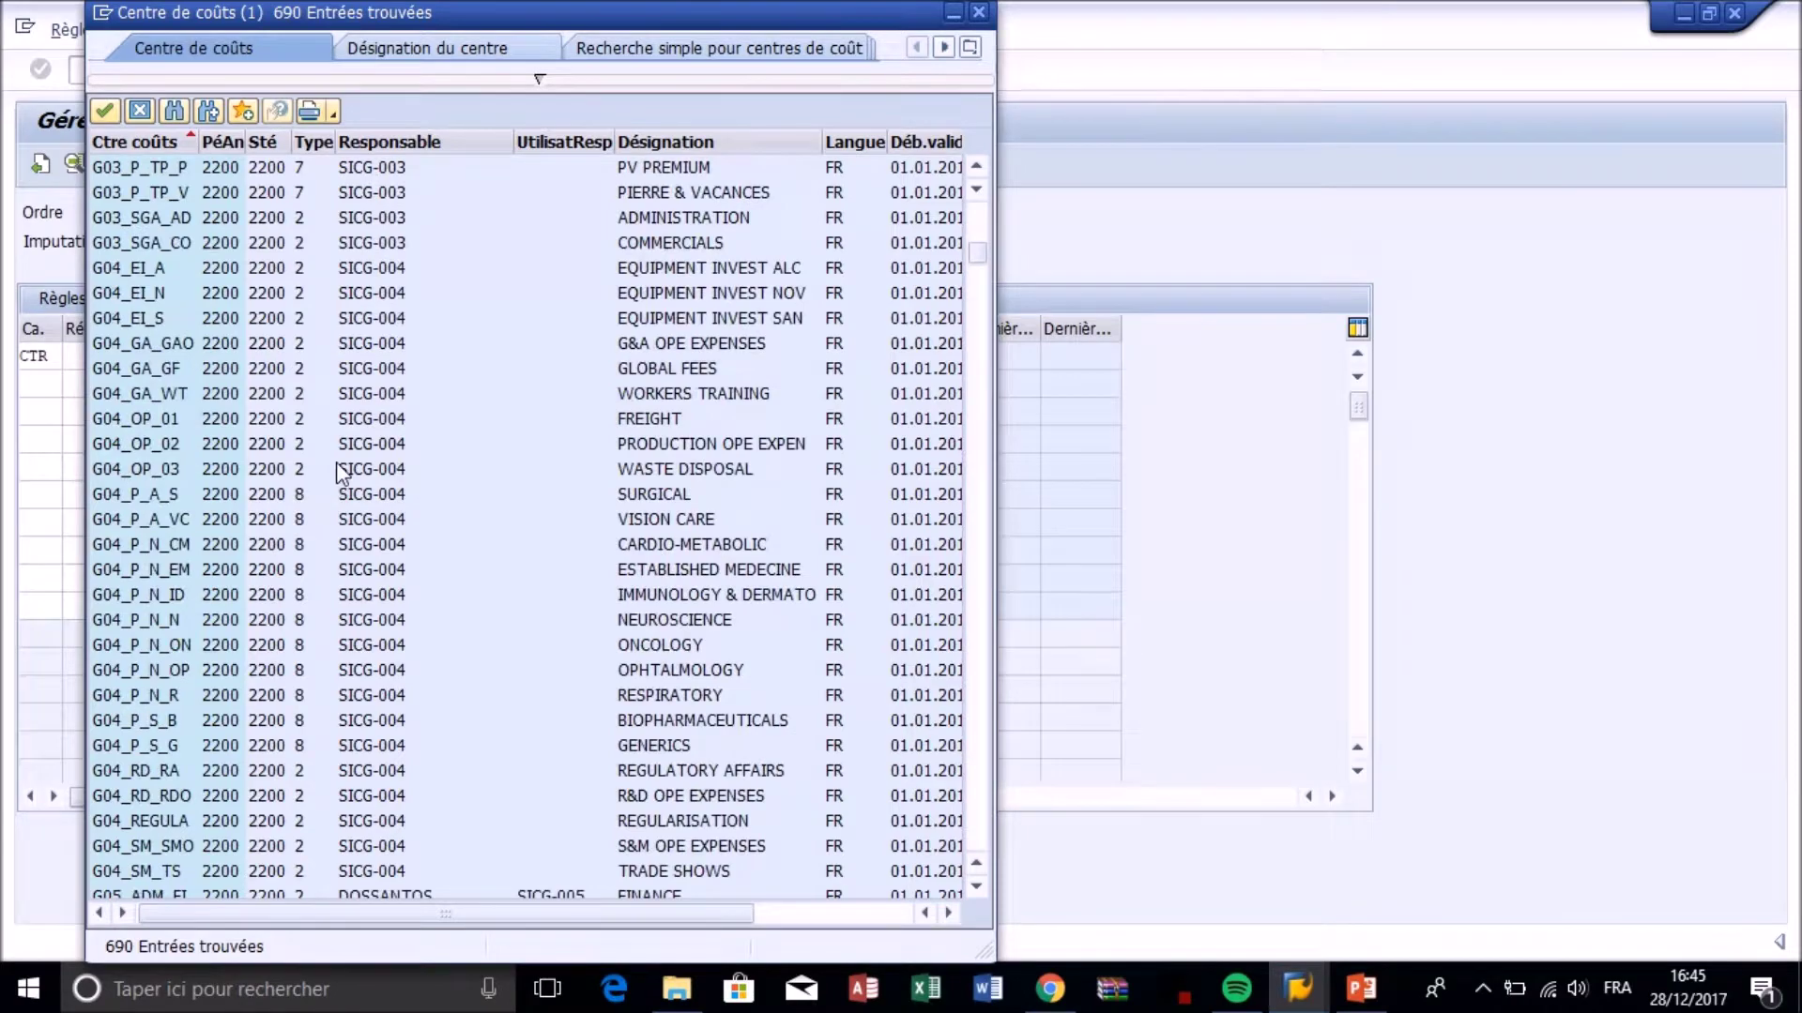
scroll(339, 463, "down", 20)
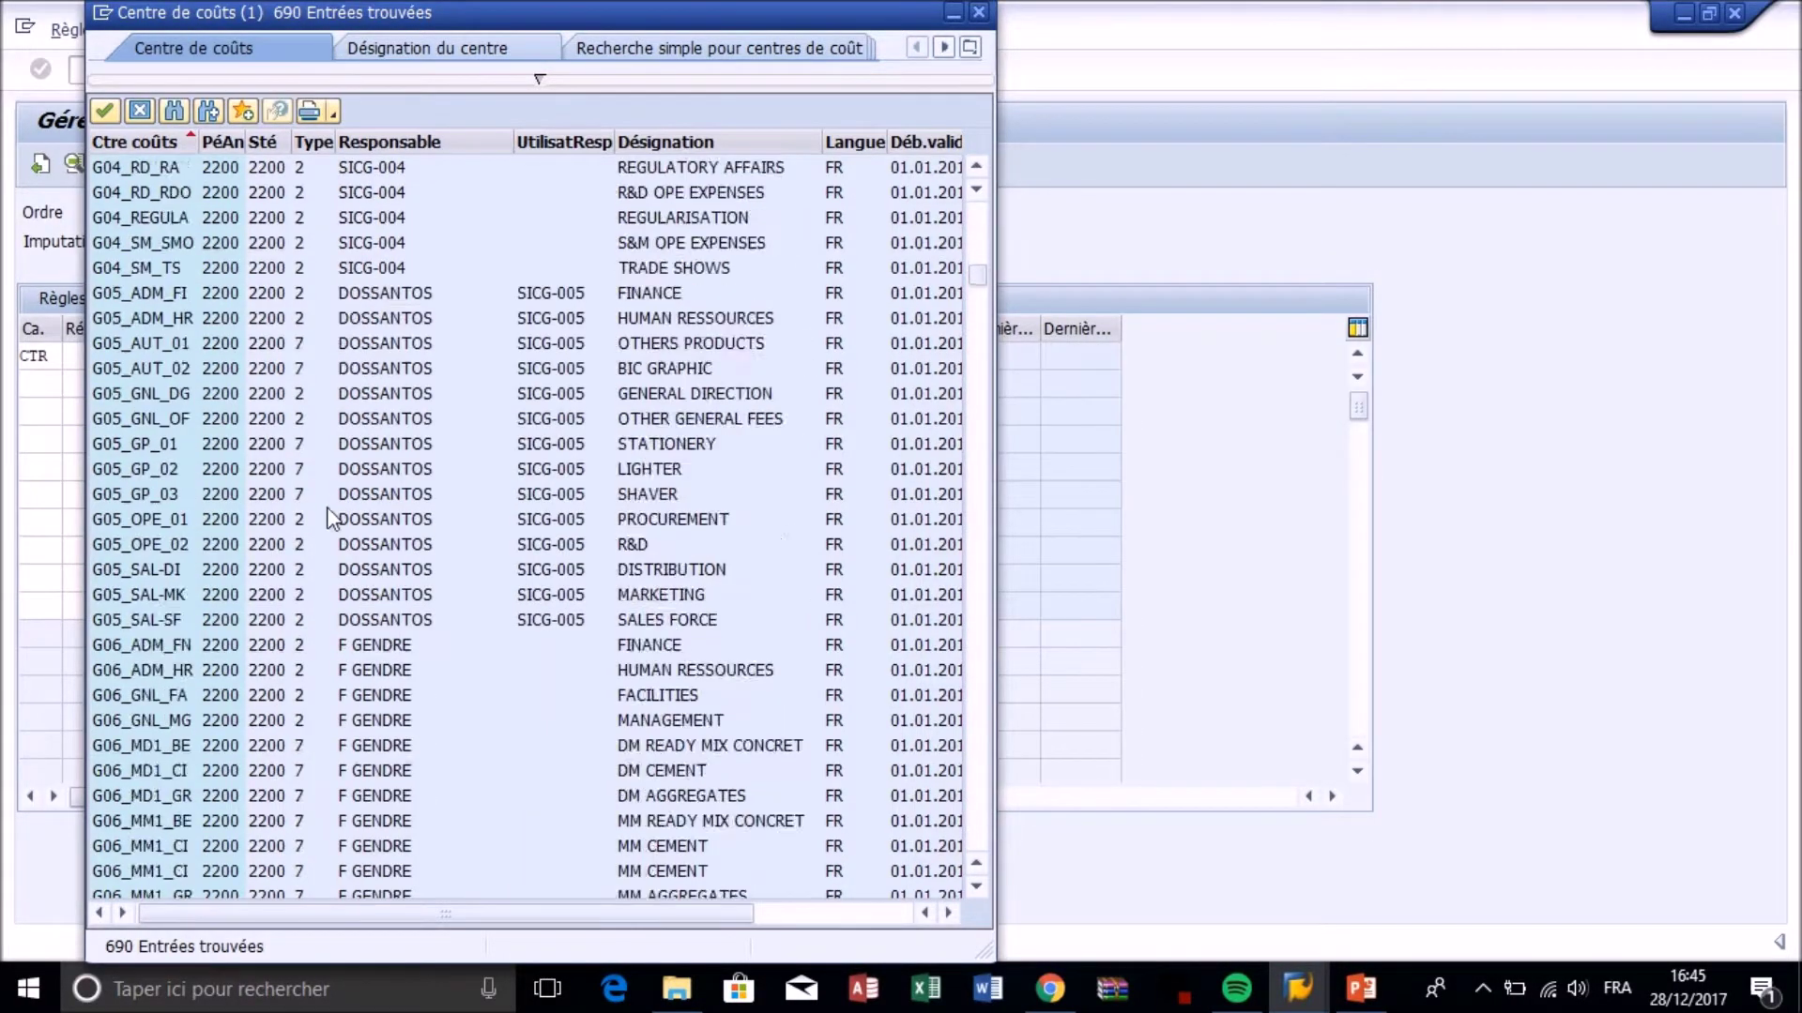
scroll(352, 511, "down", 20)
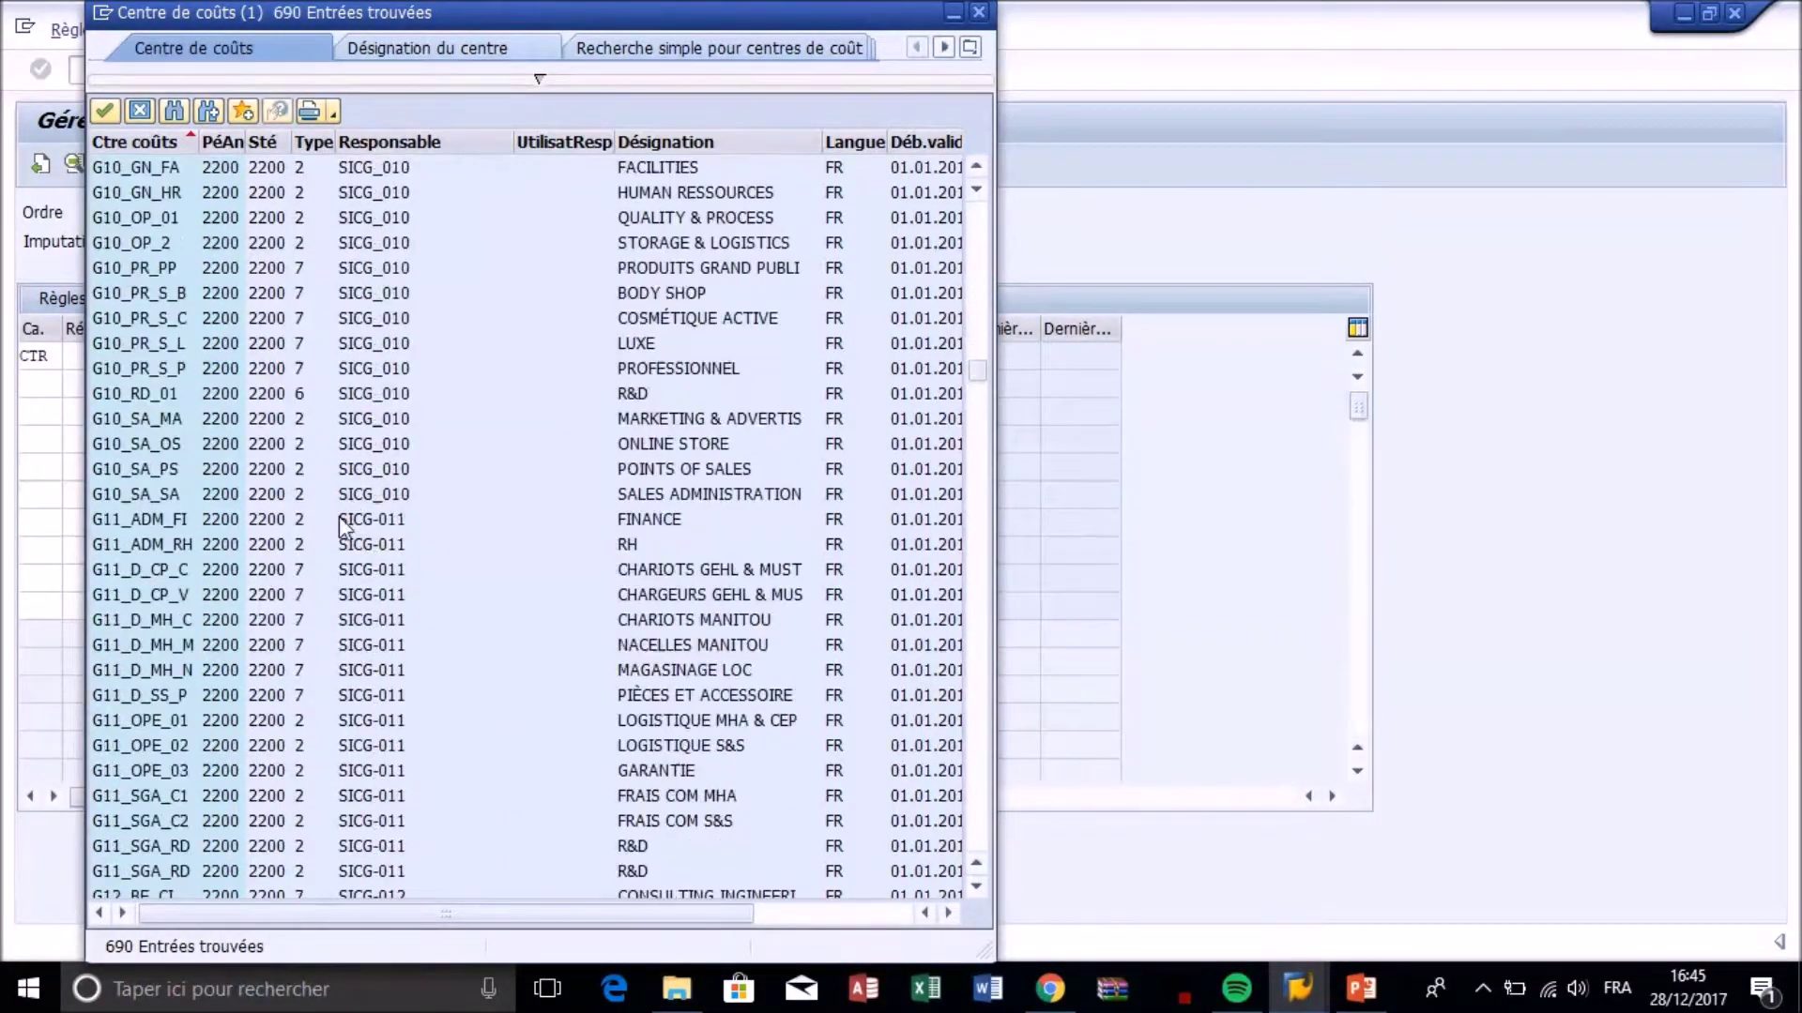
scroll(330, 488, "down", 20)
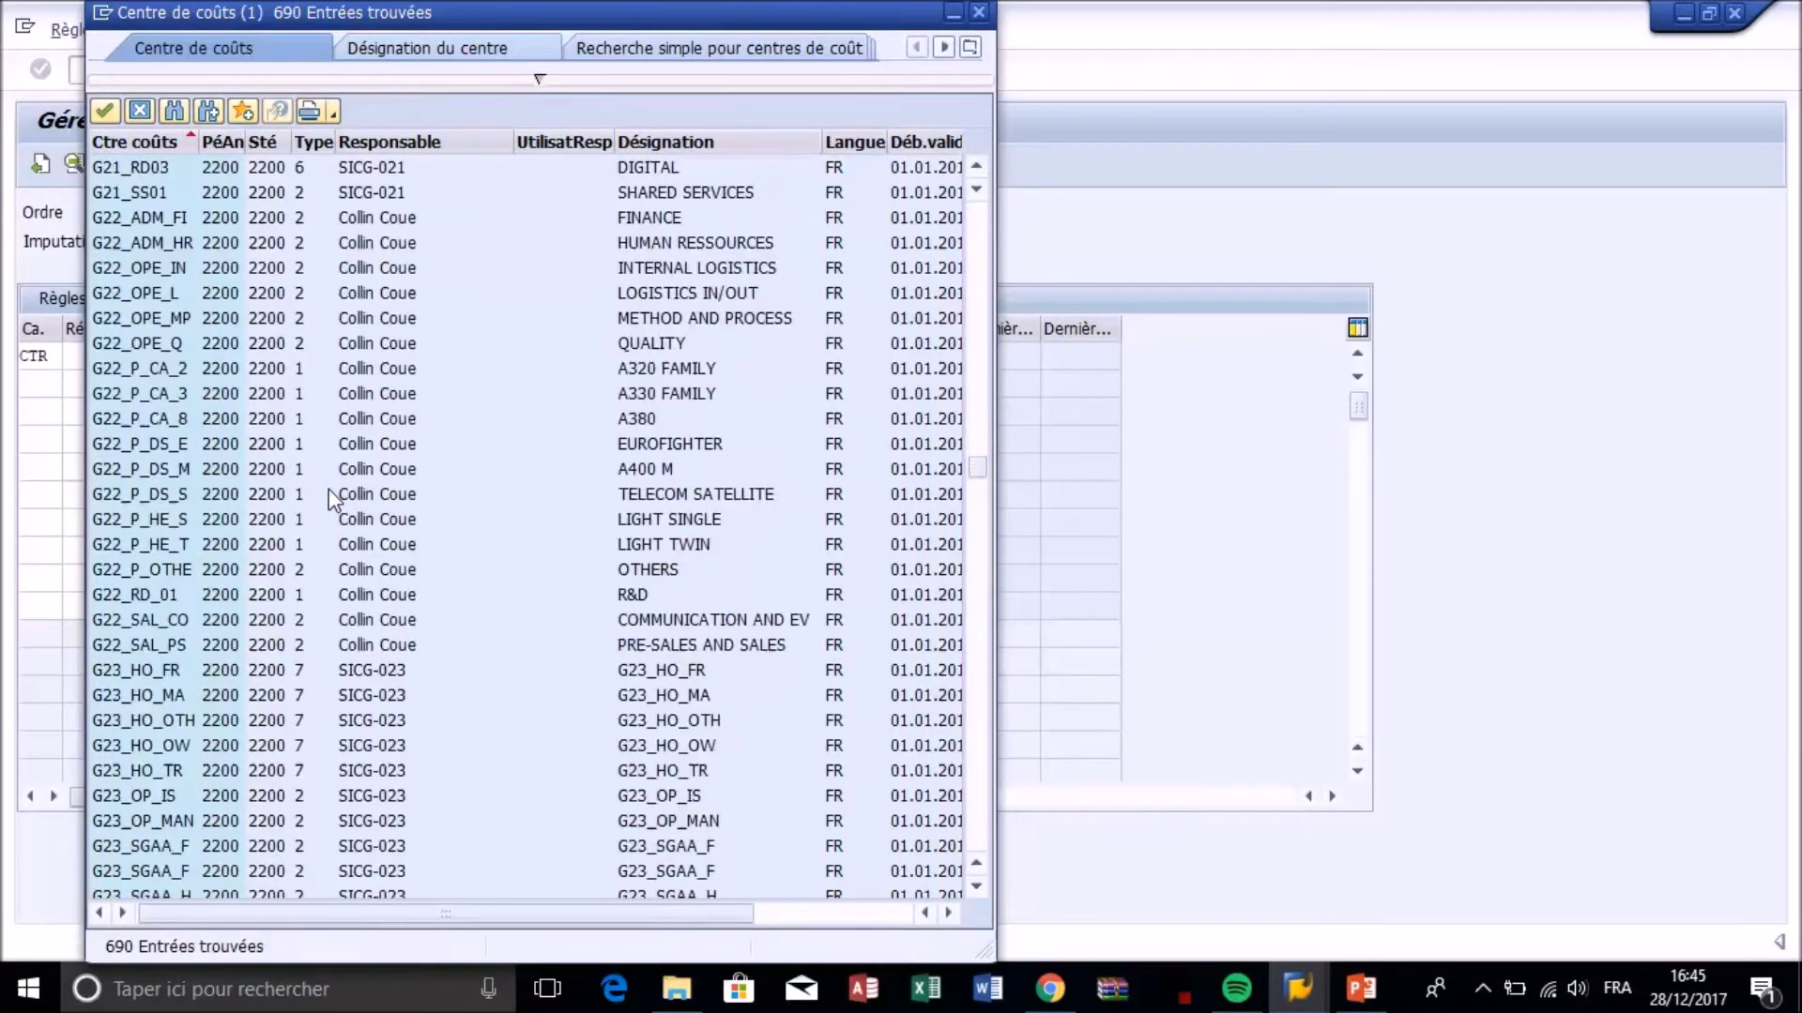
scroll(333, 476, "down", 20)
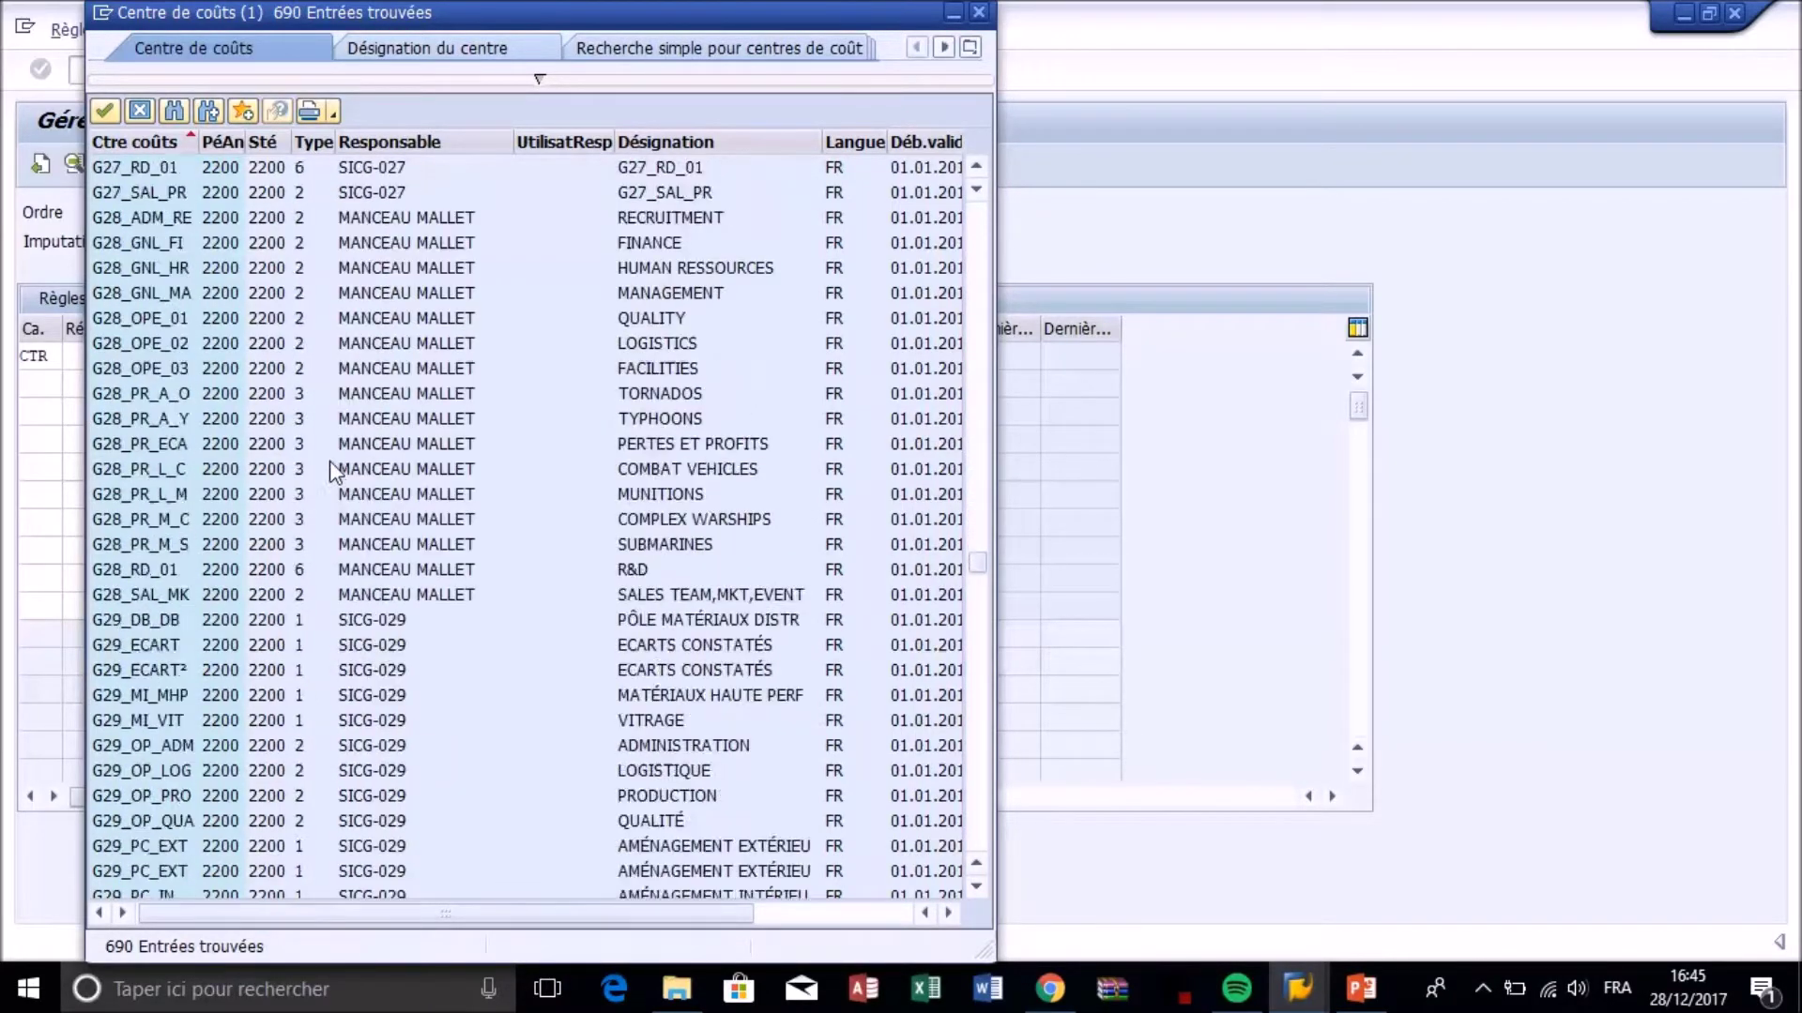
scroll(328, 450, "down", 20)
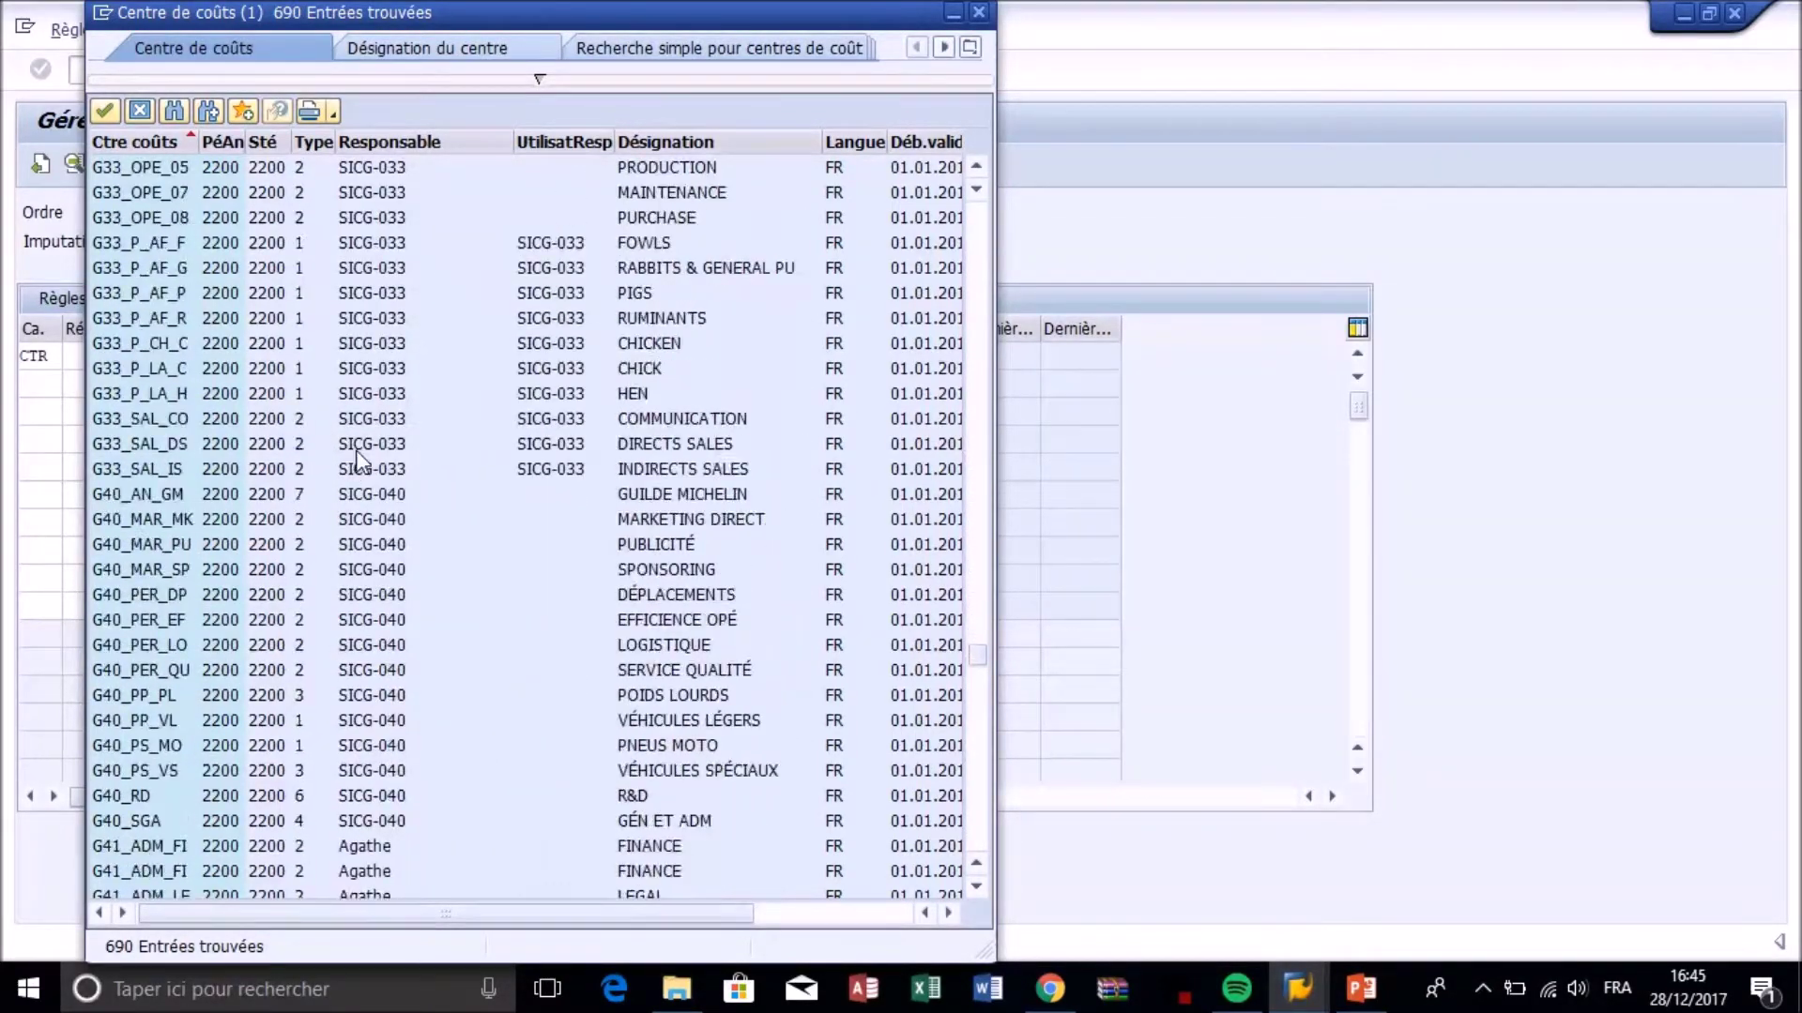
scroll(342, 455, "down", 12)
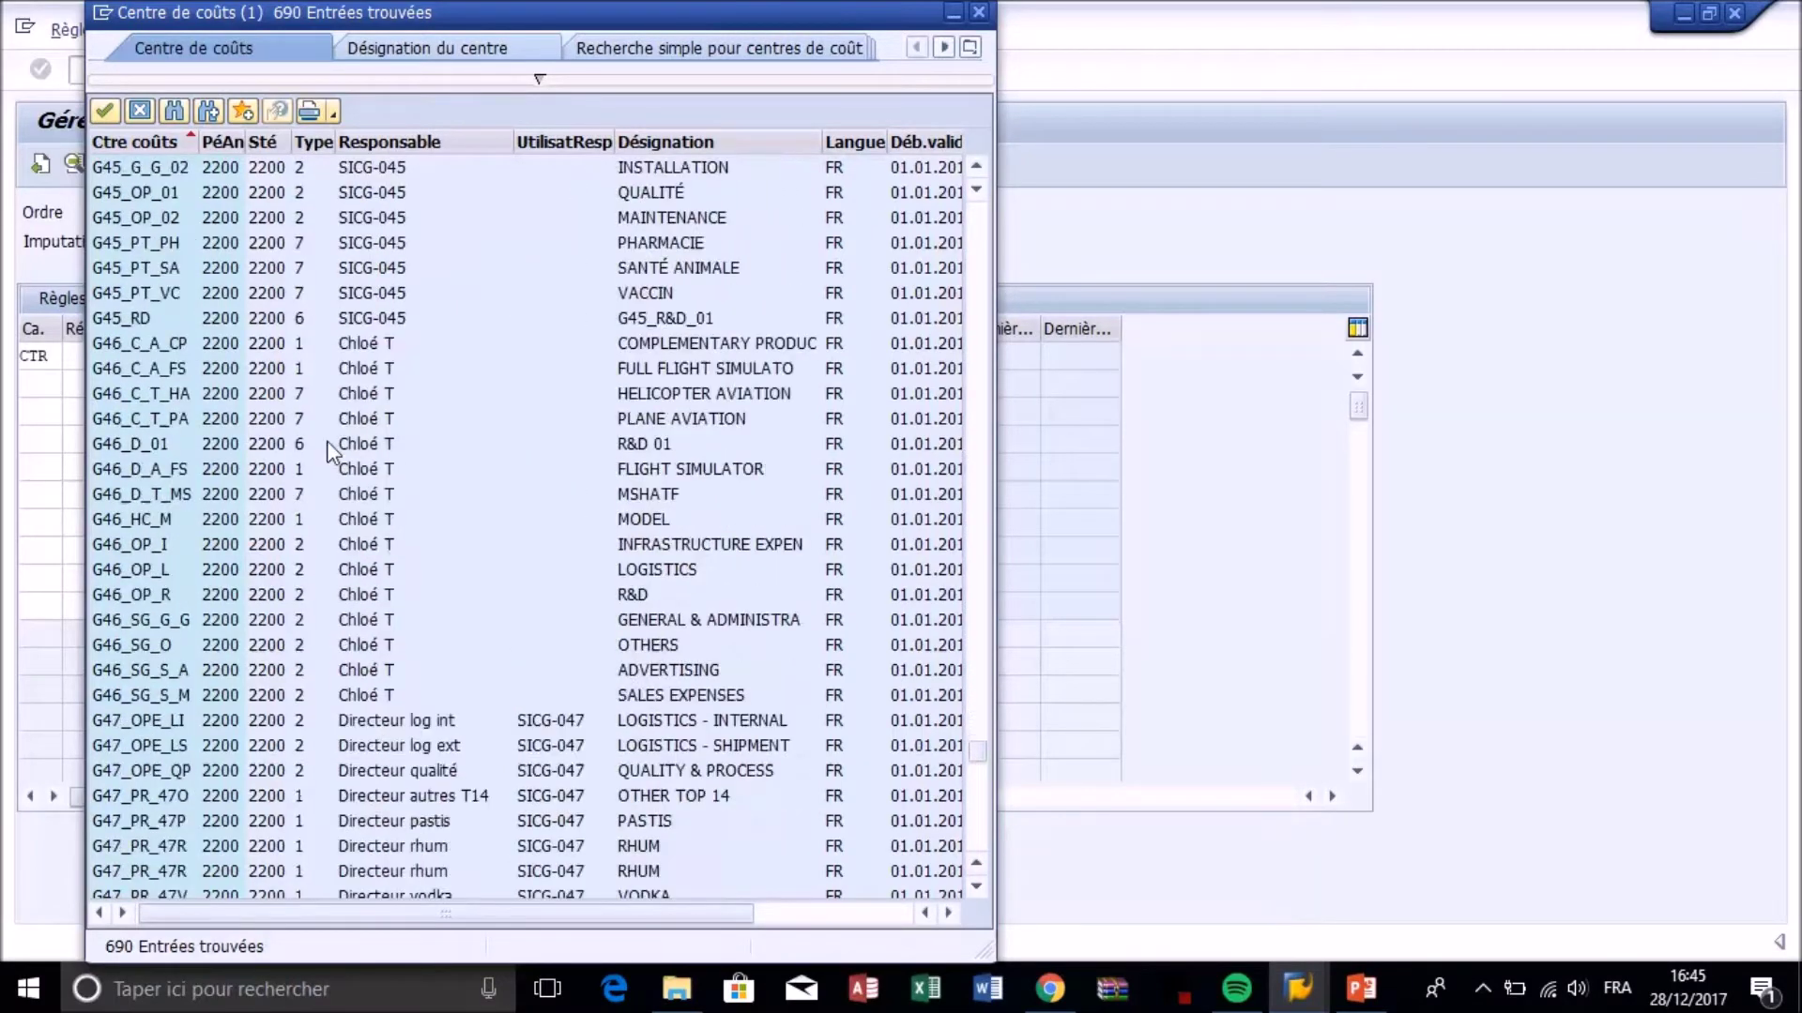
scroll(328, 450, "up", 7)
scroll(330, 450, "up", 20)
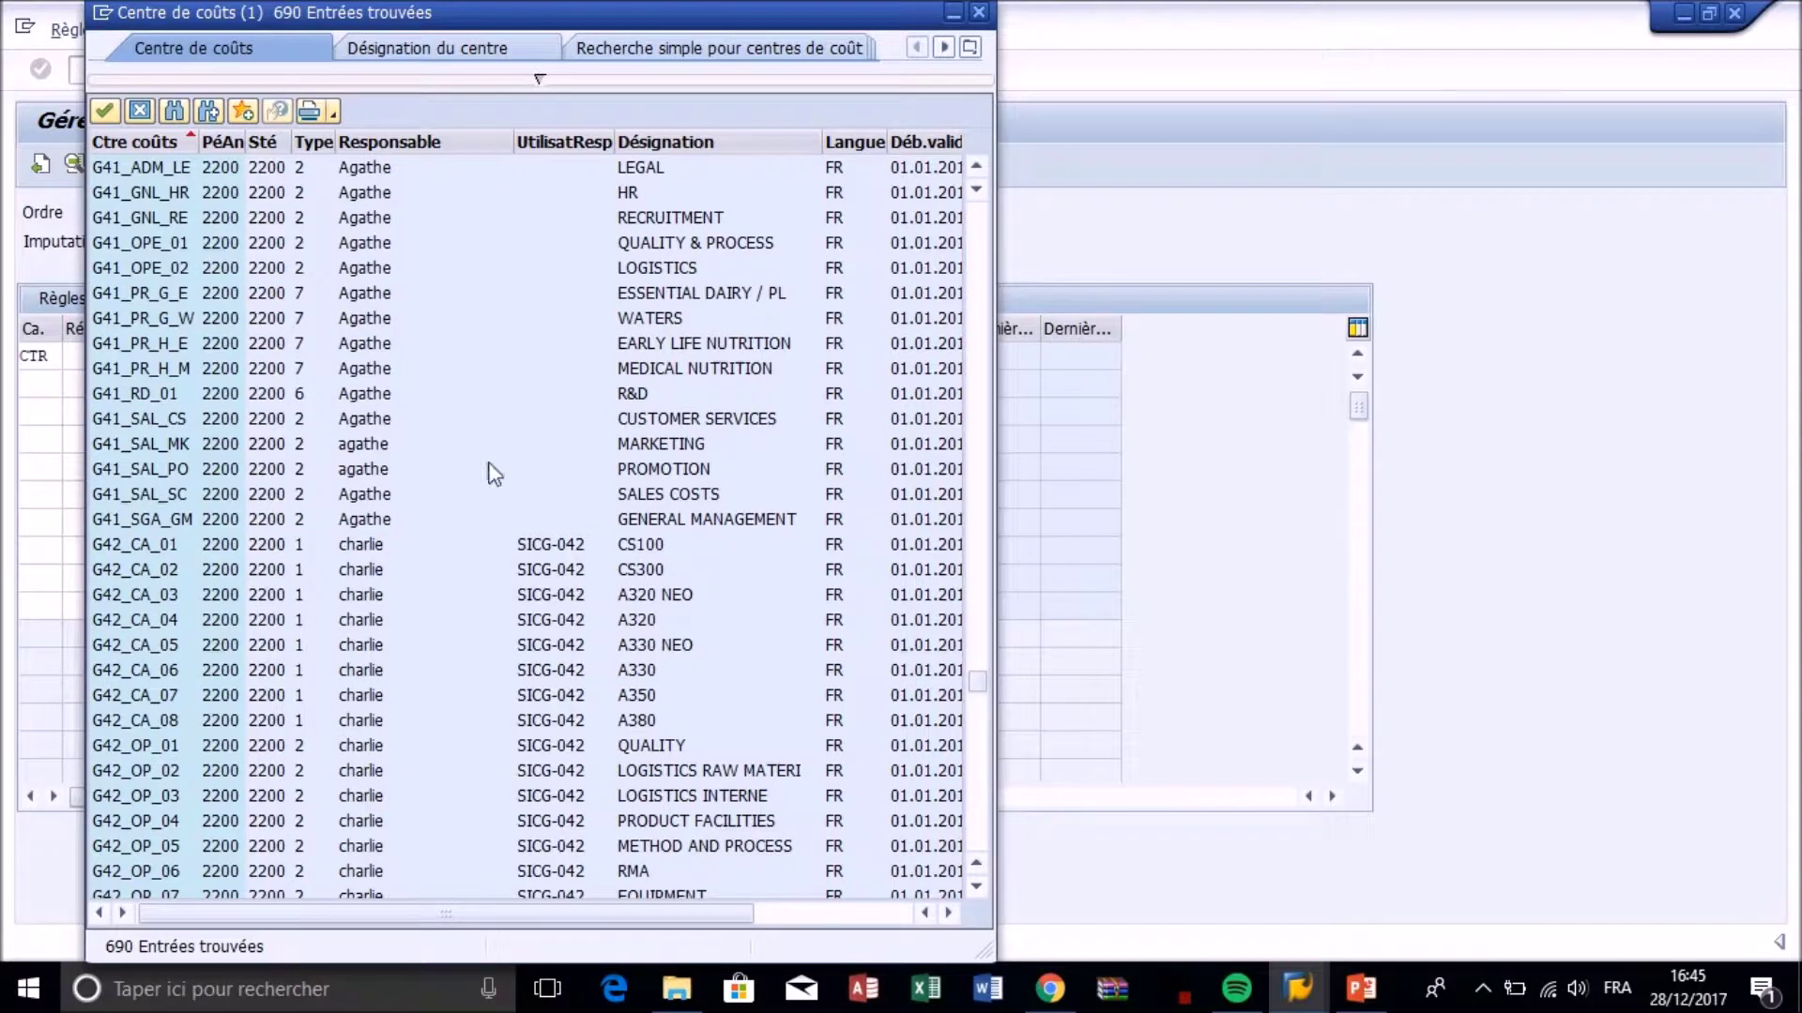
double_click(274, 322)
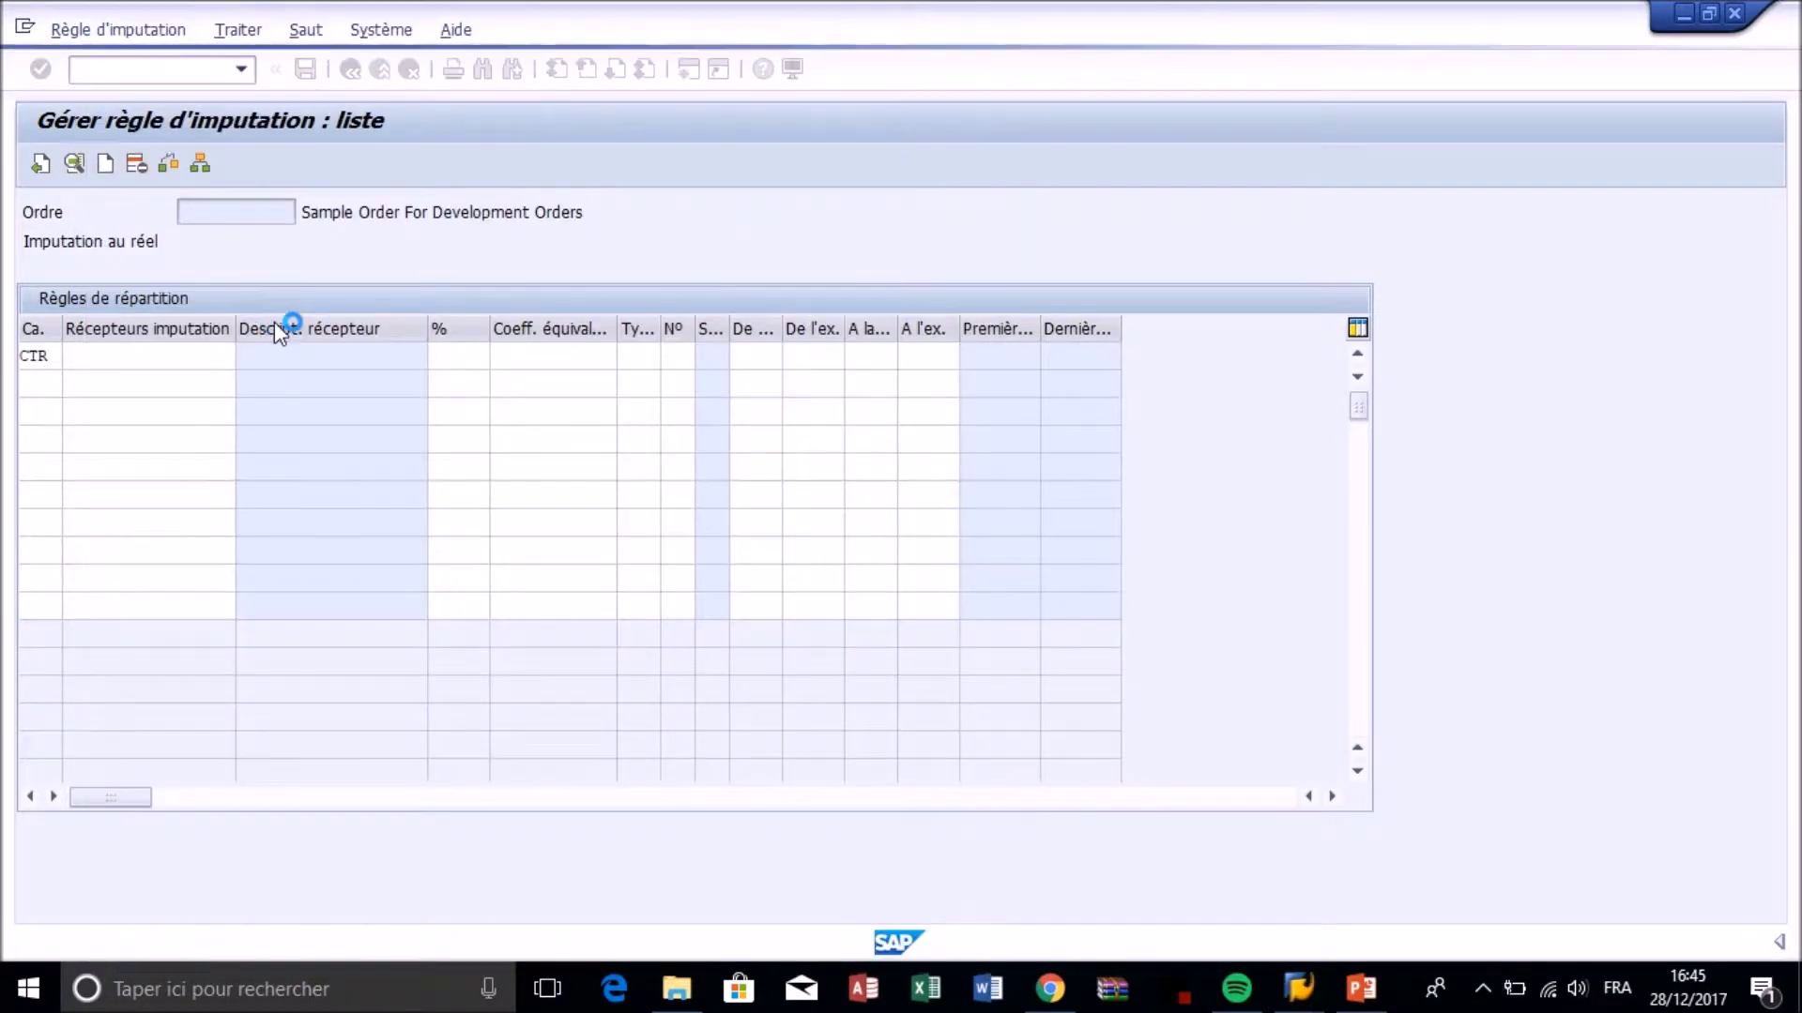
Set the settlement percentage for receiver G41_PR_G_W to 100.
left_click(461, 363)
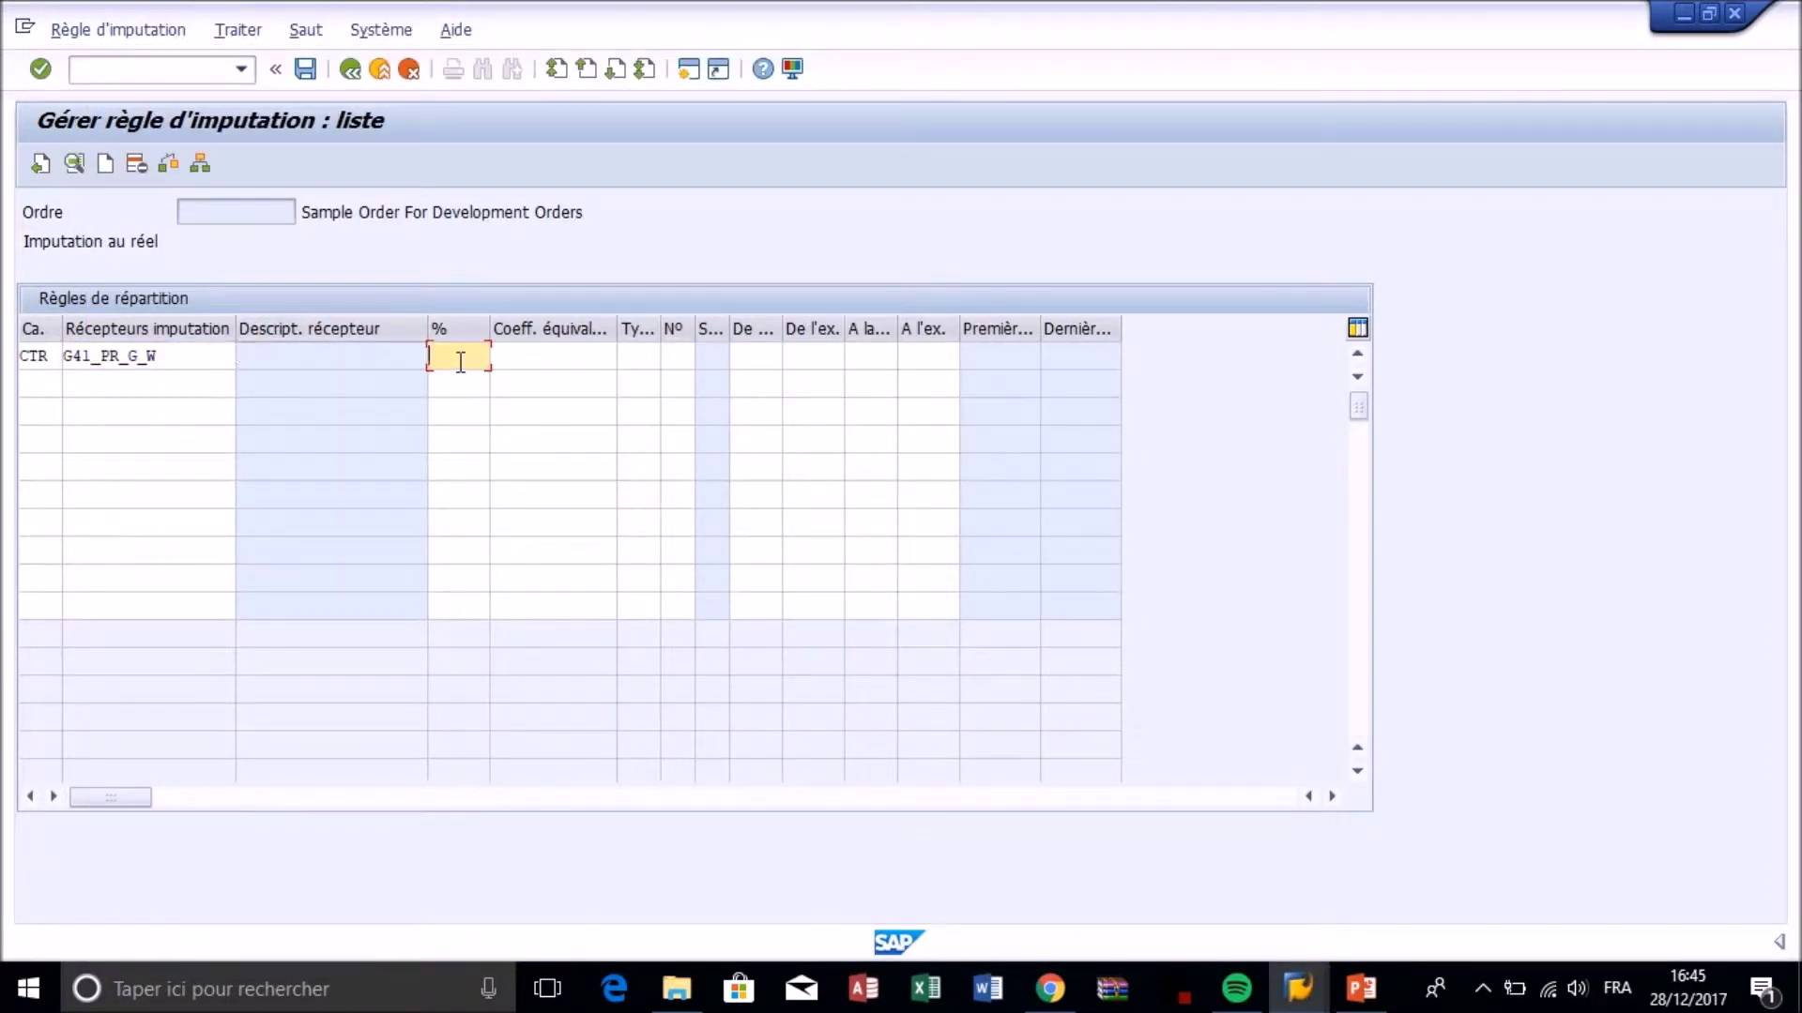
type("100")
key("Return")
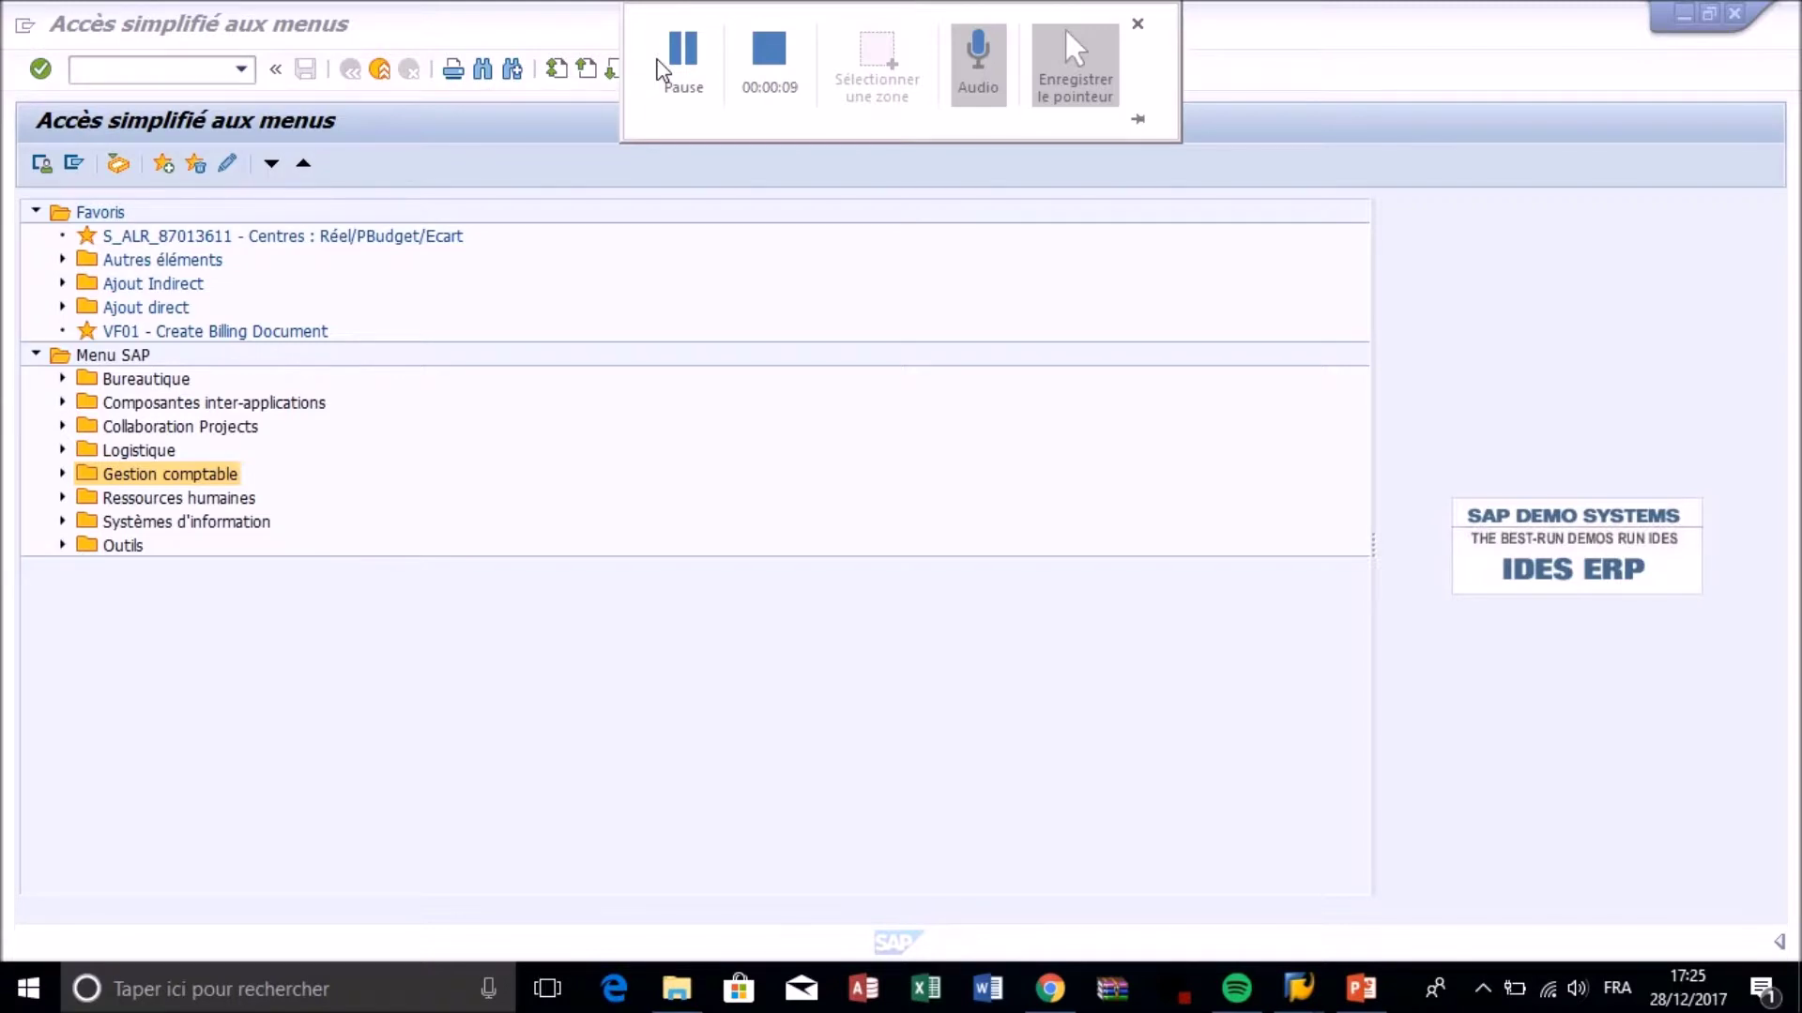
Open the transaction for changing the overall planning of internal orders, Modifier pré-budgétisation globale, within Contrôle de gestion.
left_click(62, 474)
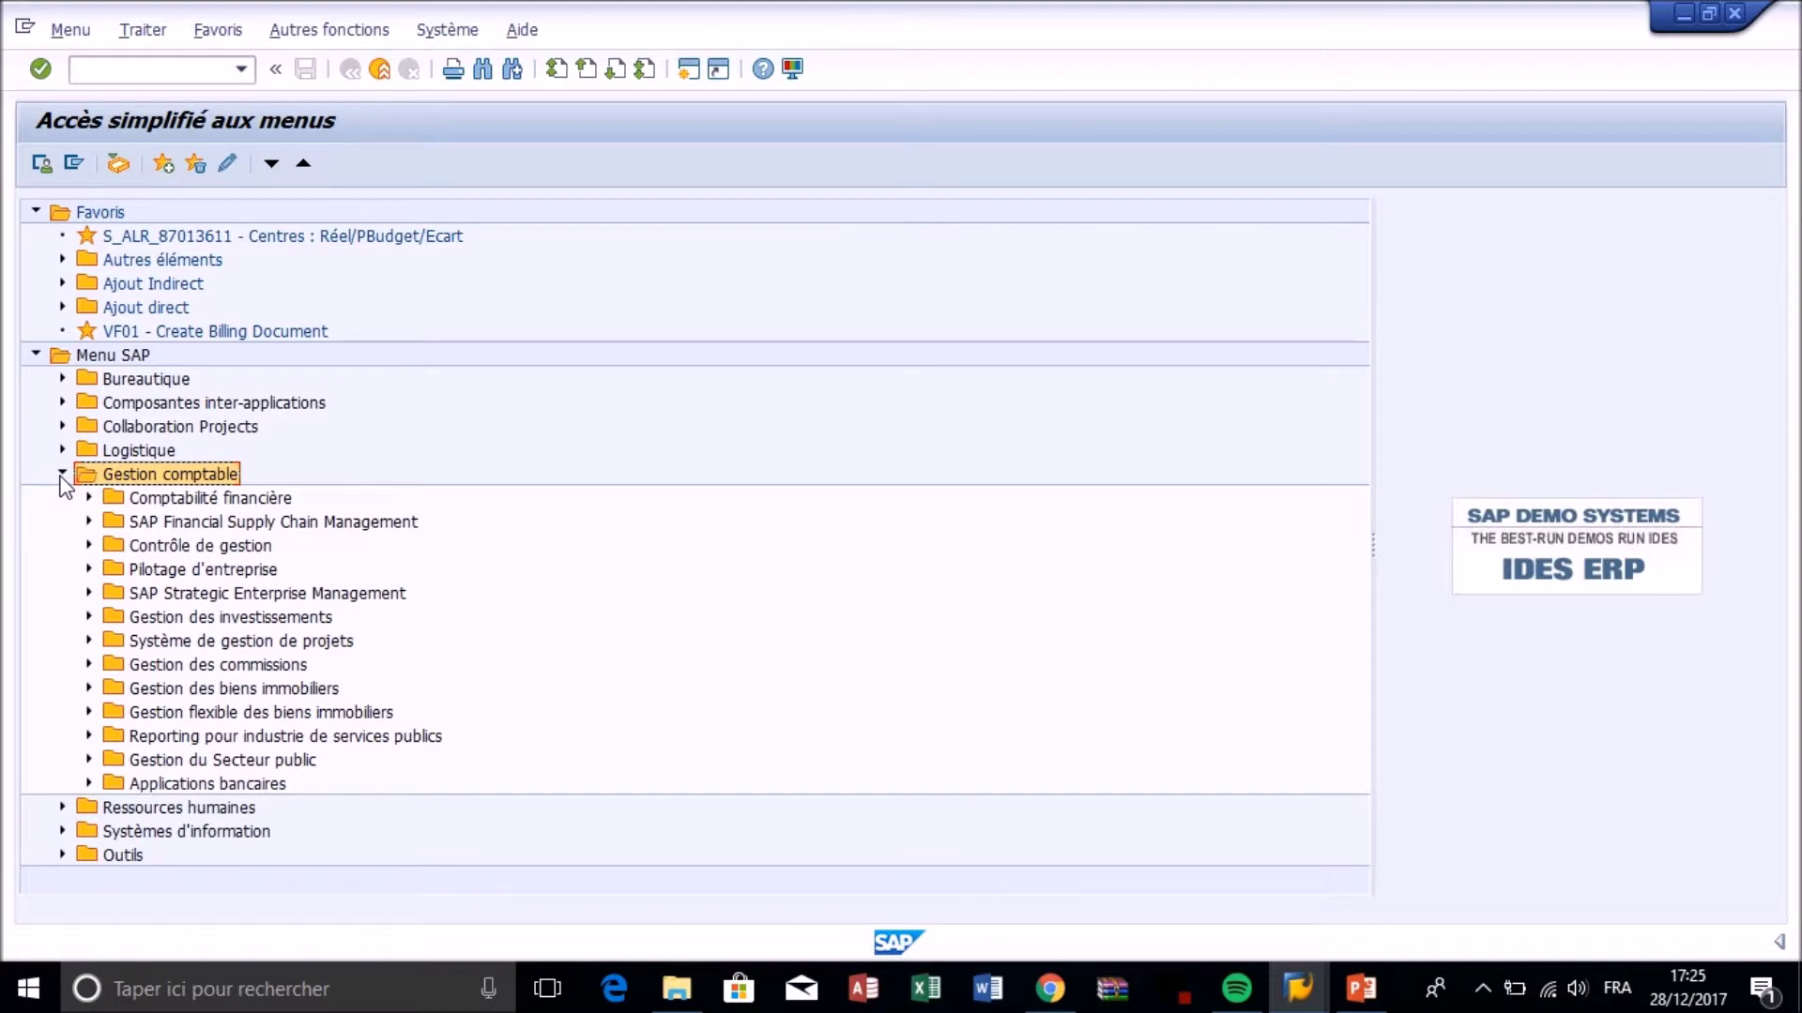
left_click(89, 547)
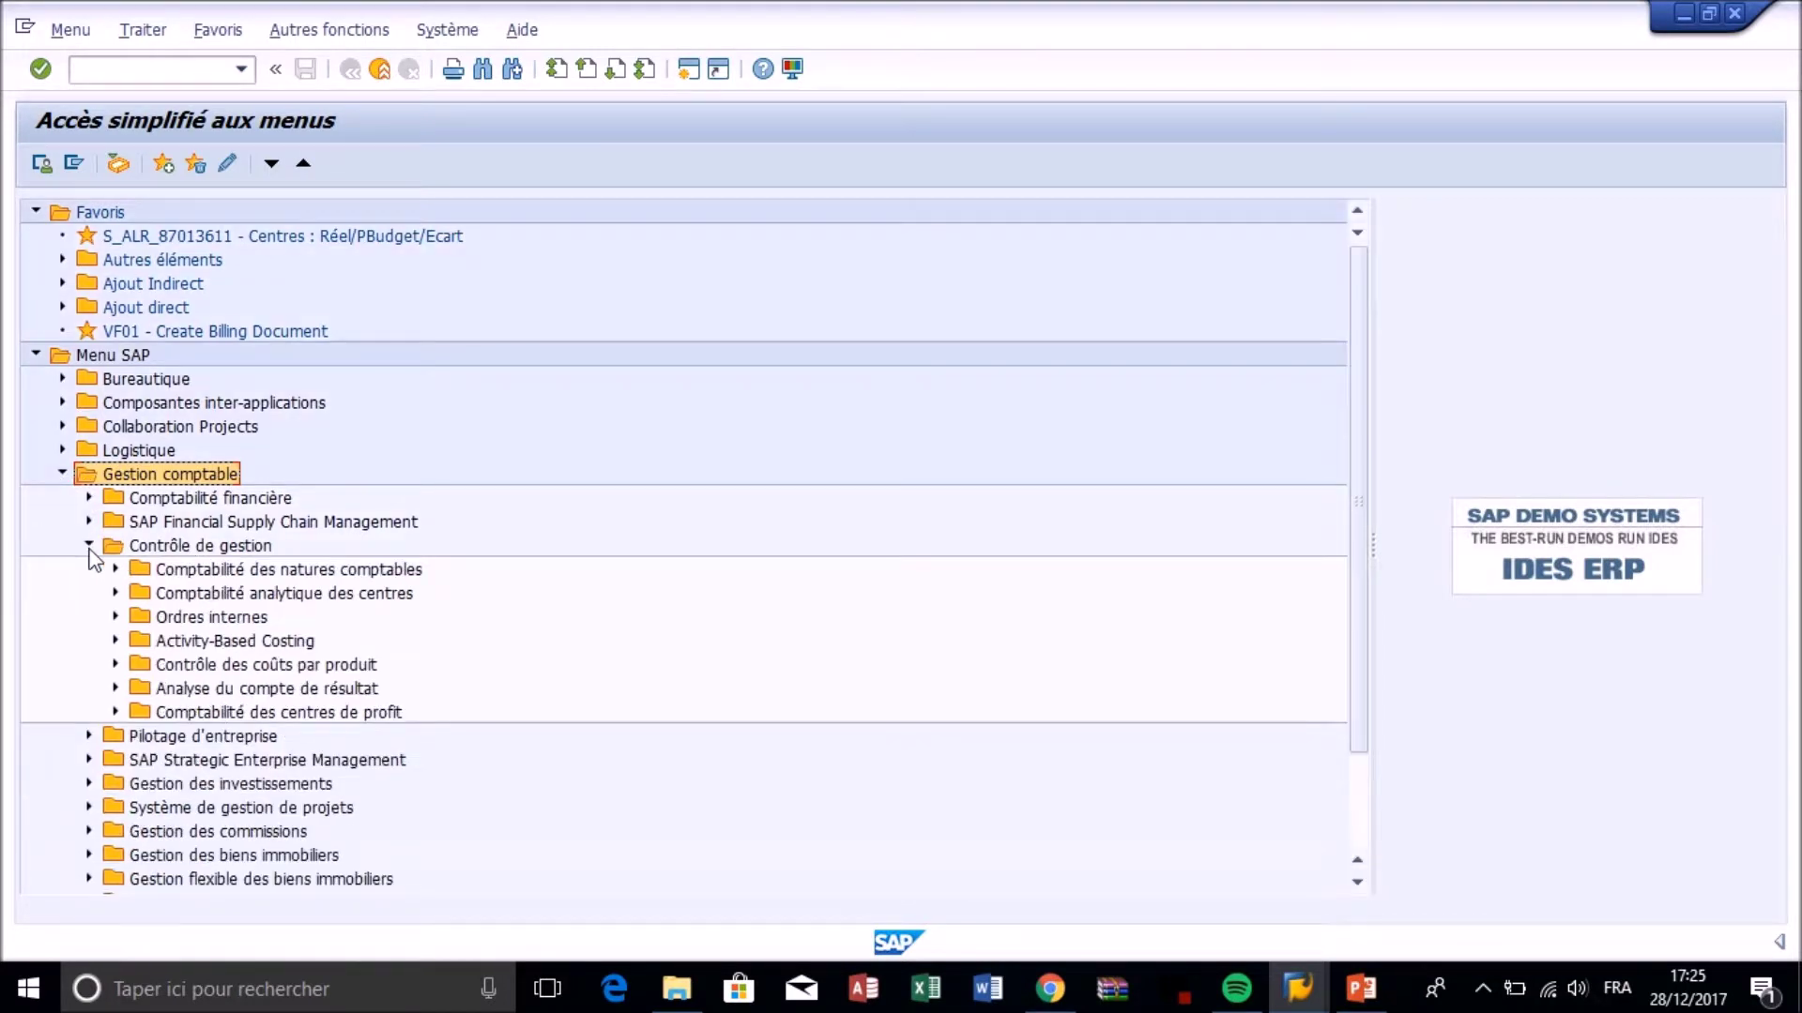
left_click(116, 616)
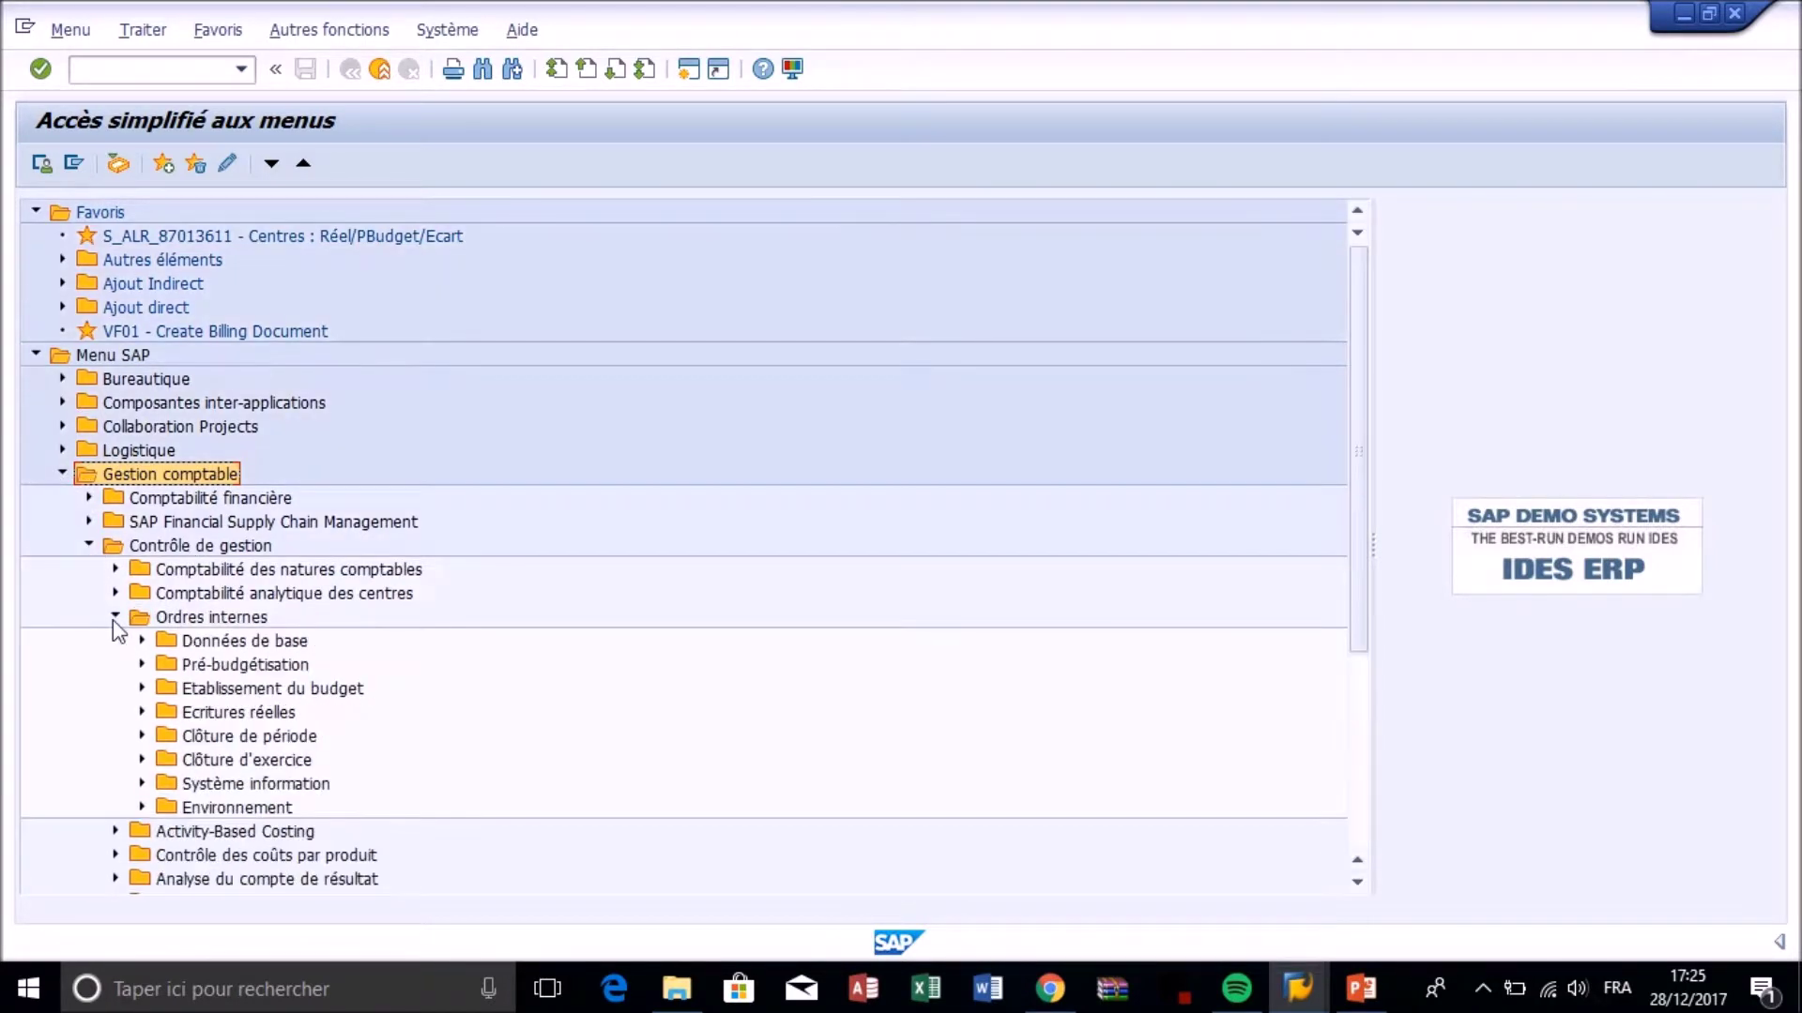
left_click(141, 664)
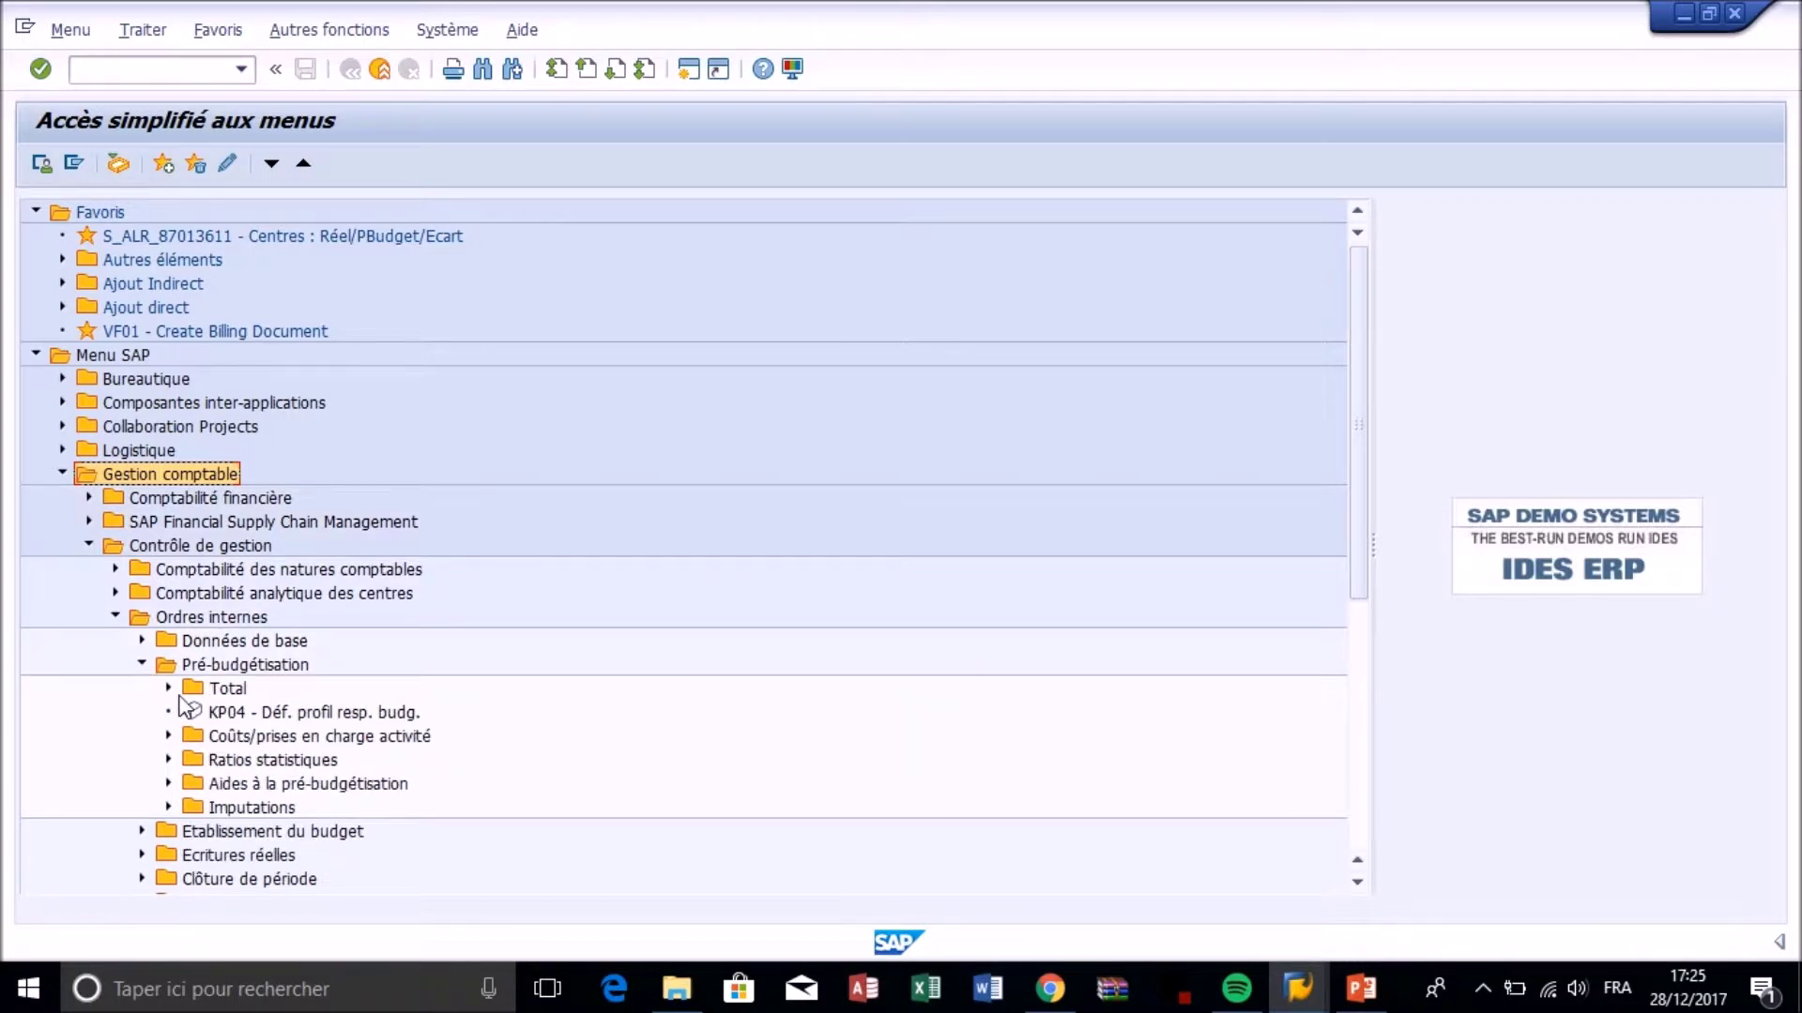
left_click(169, 689)
double_click(328, 715)
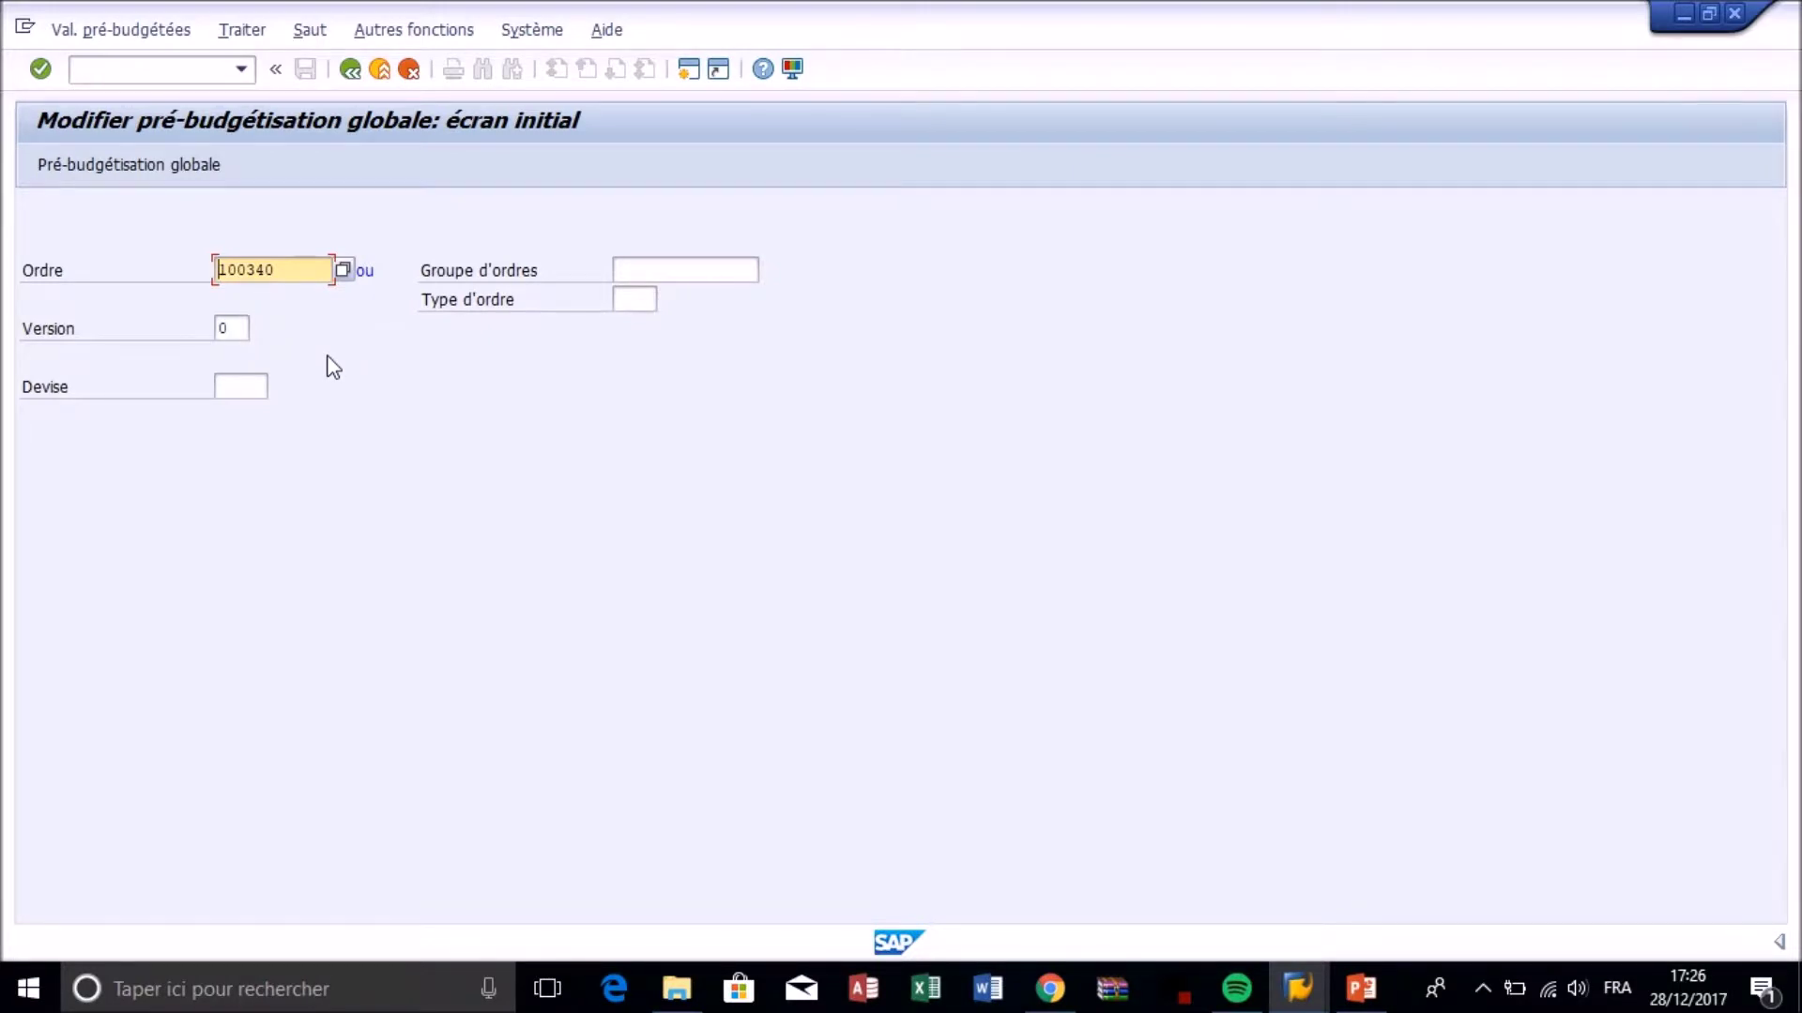
Search orders in controlling area 2200 with up to 2000 hits and select the type 0100 order OI Développement gamme PB41.
left_click(344, 272)
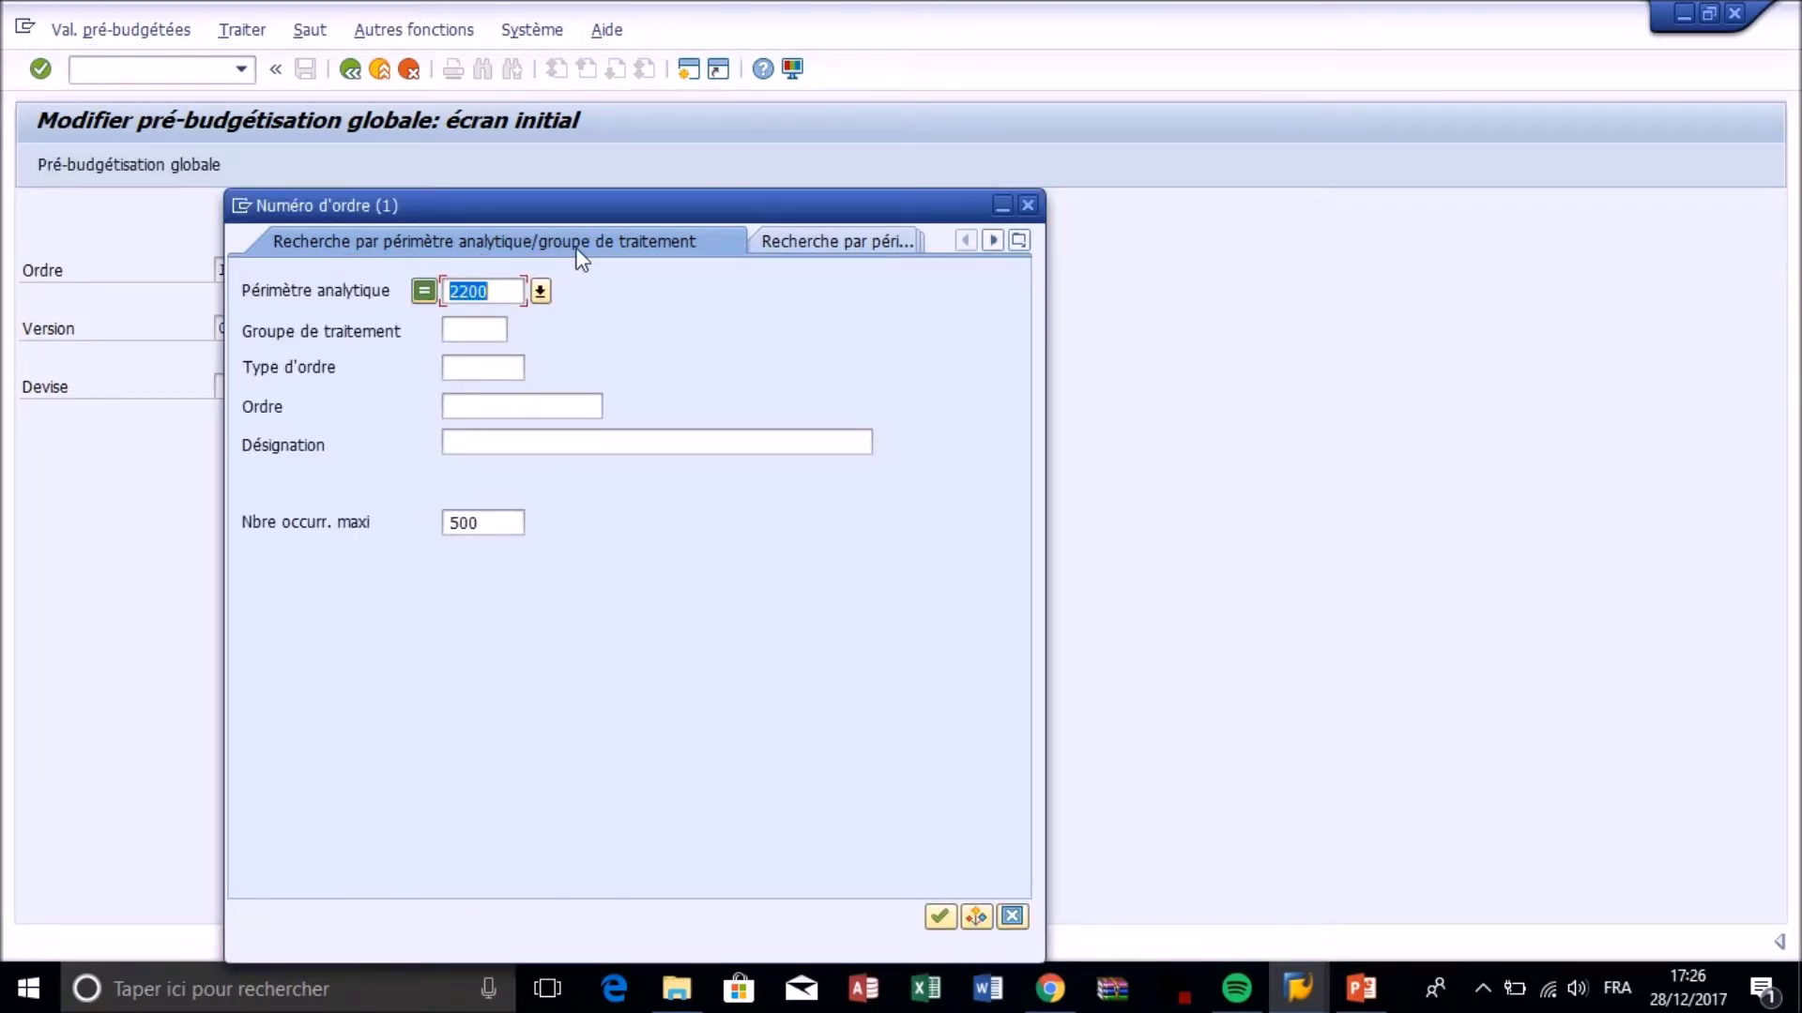
double_click(503, 521)
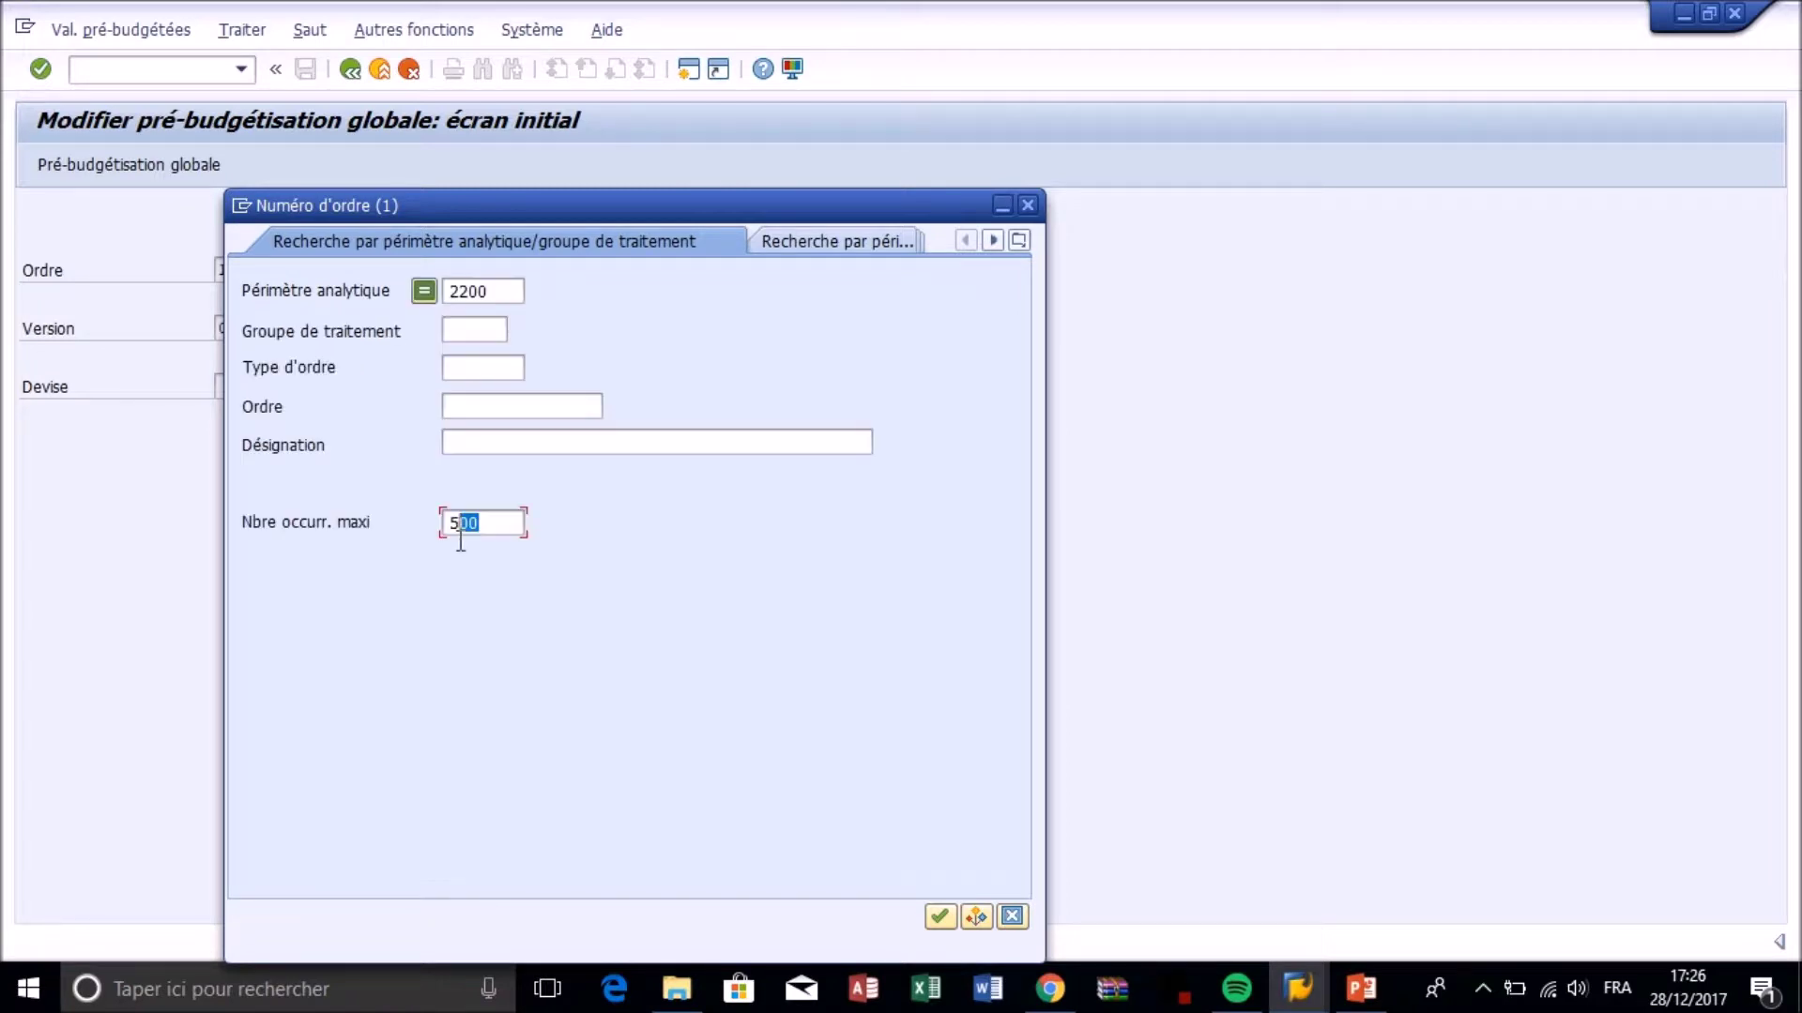
type("2000")
key("Return")
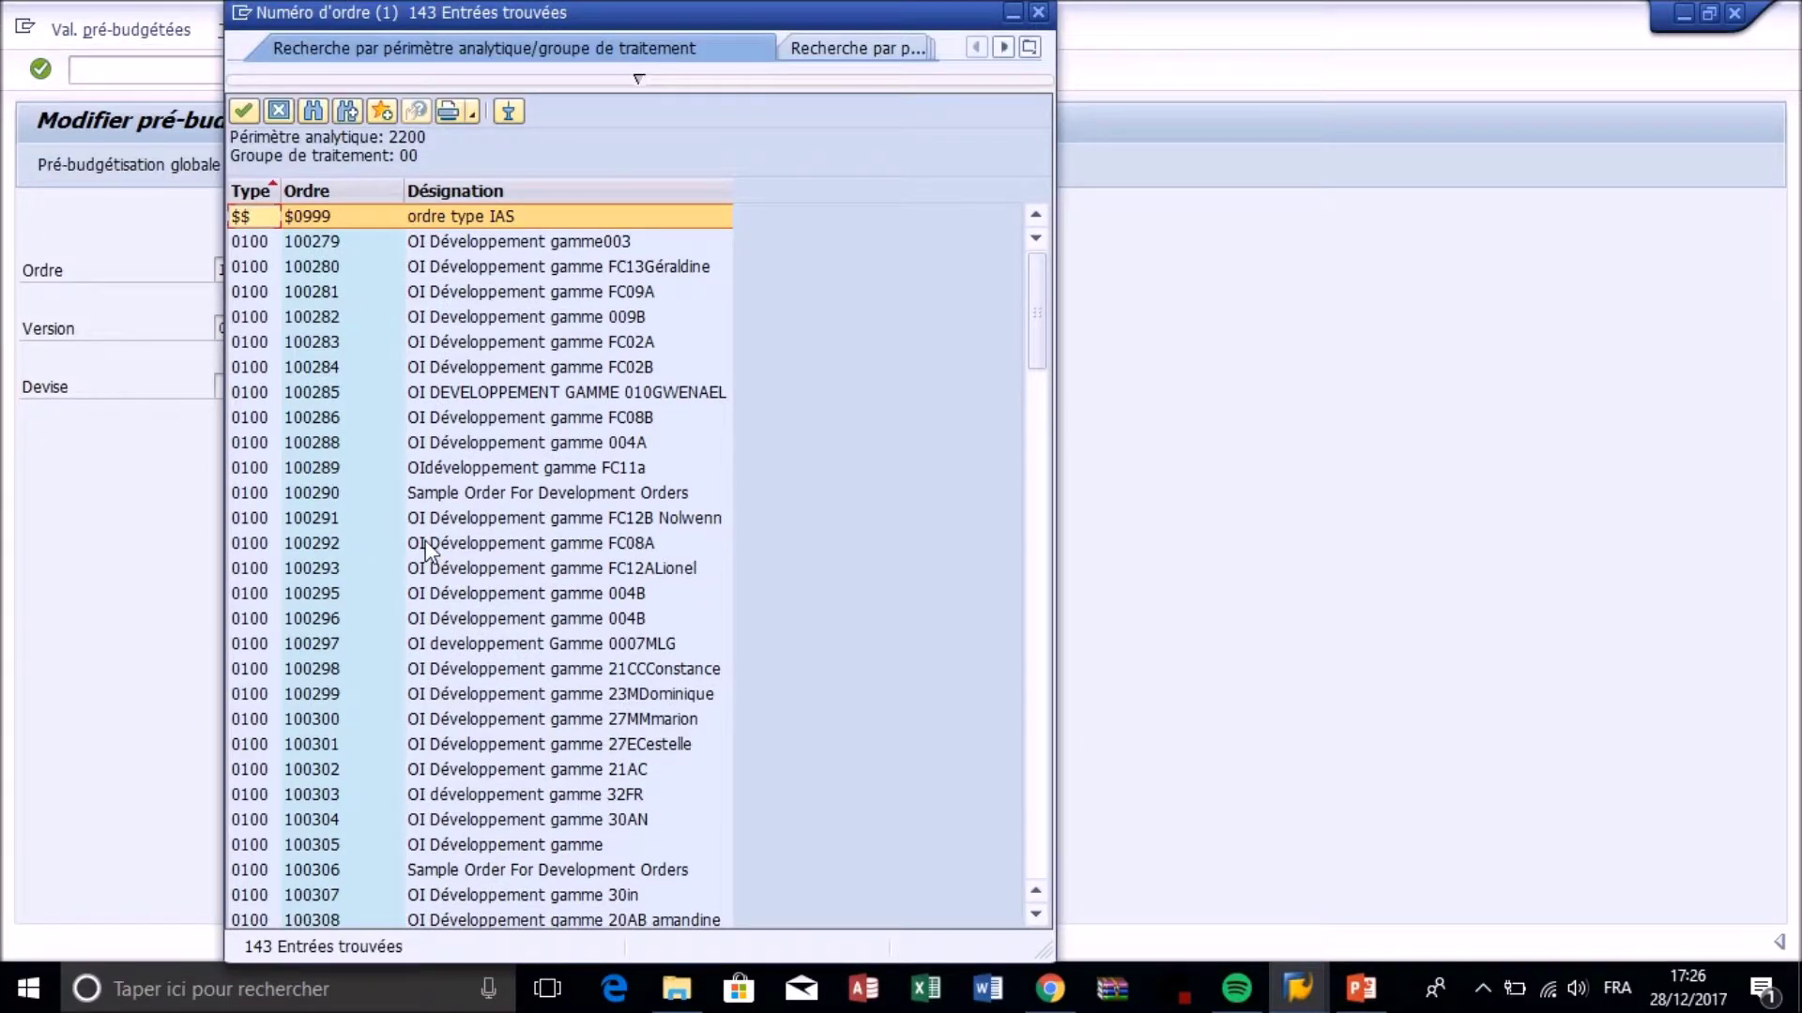
scroll(563, 525, "down", 15)
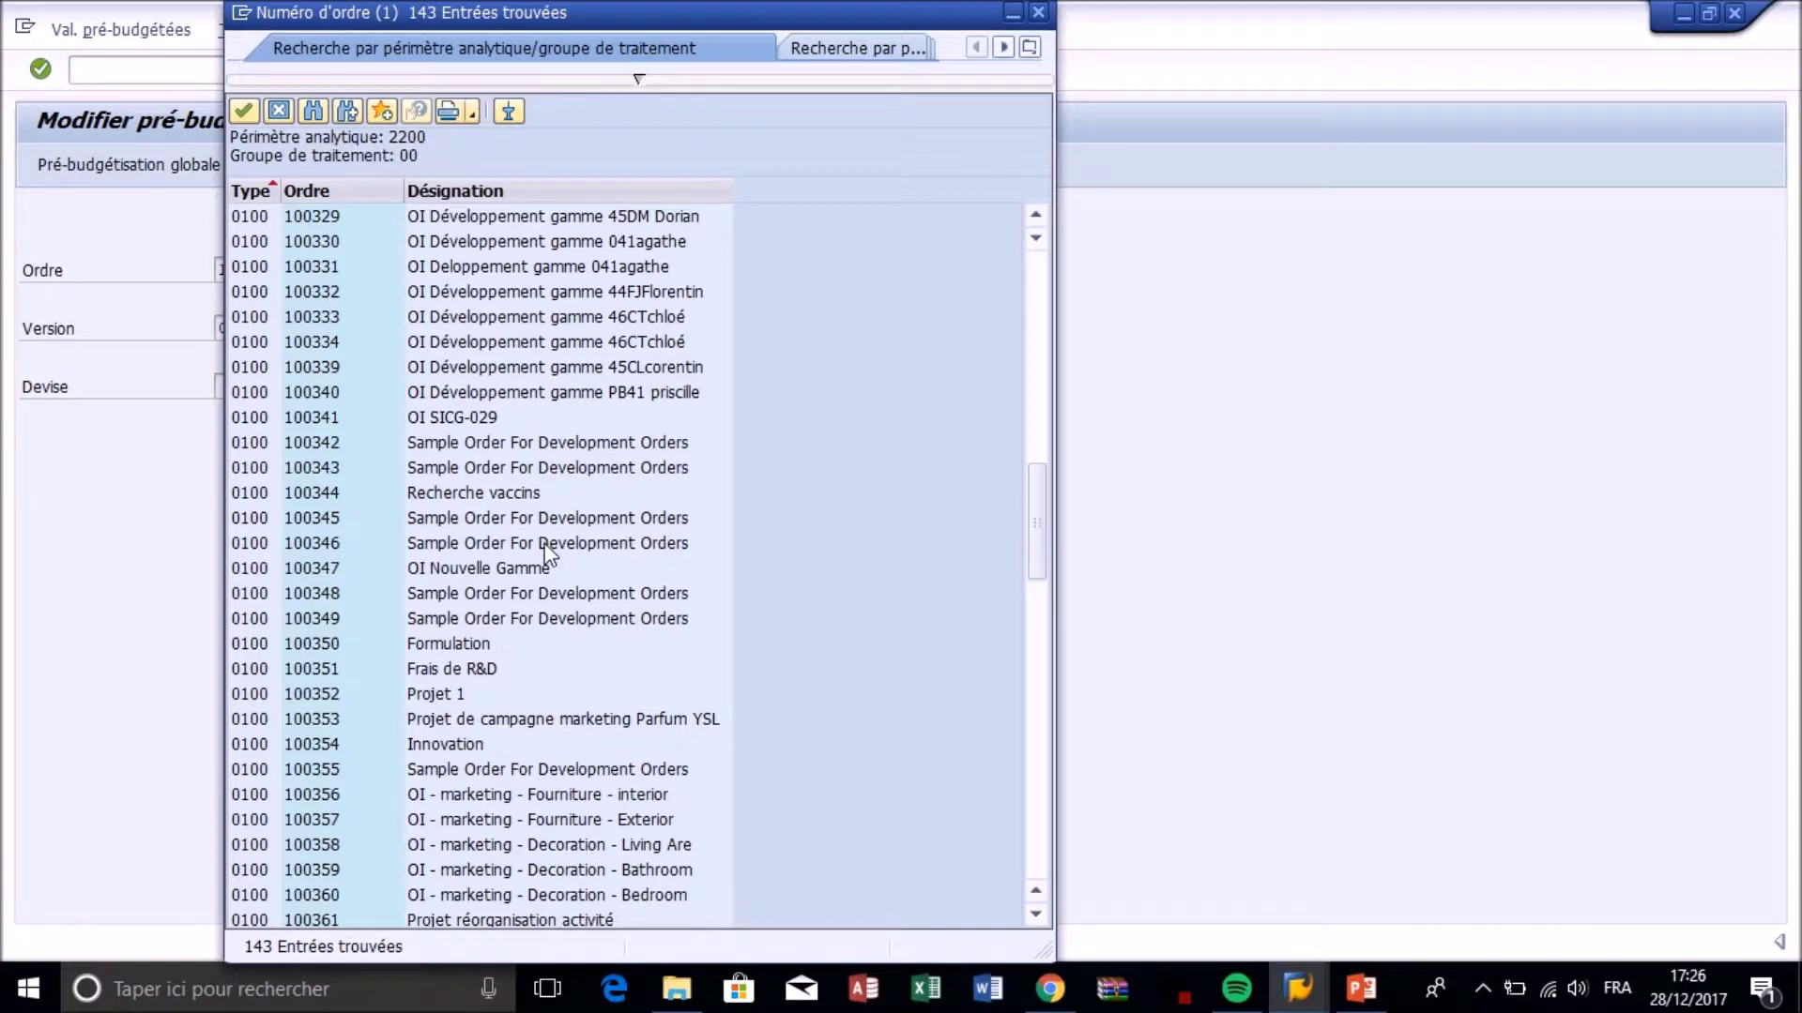
left_click(454, 395)
double_click(659, 394)
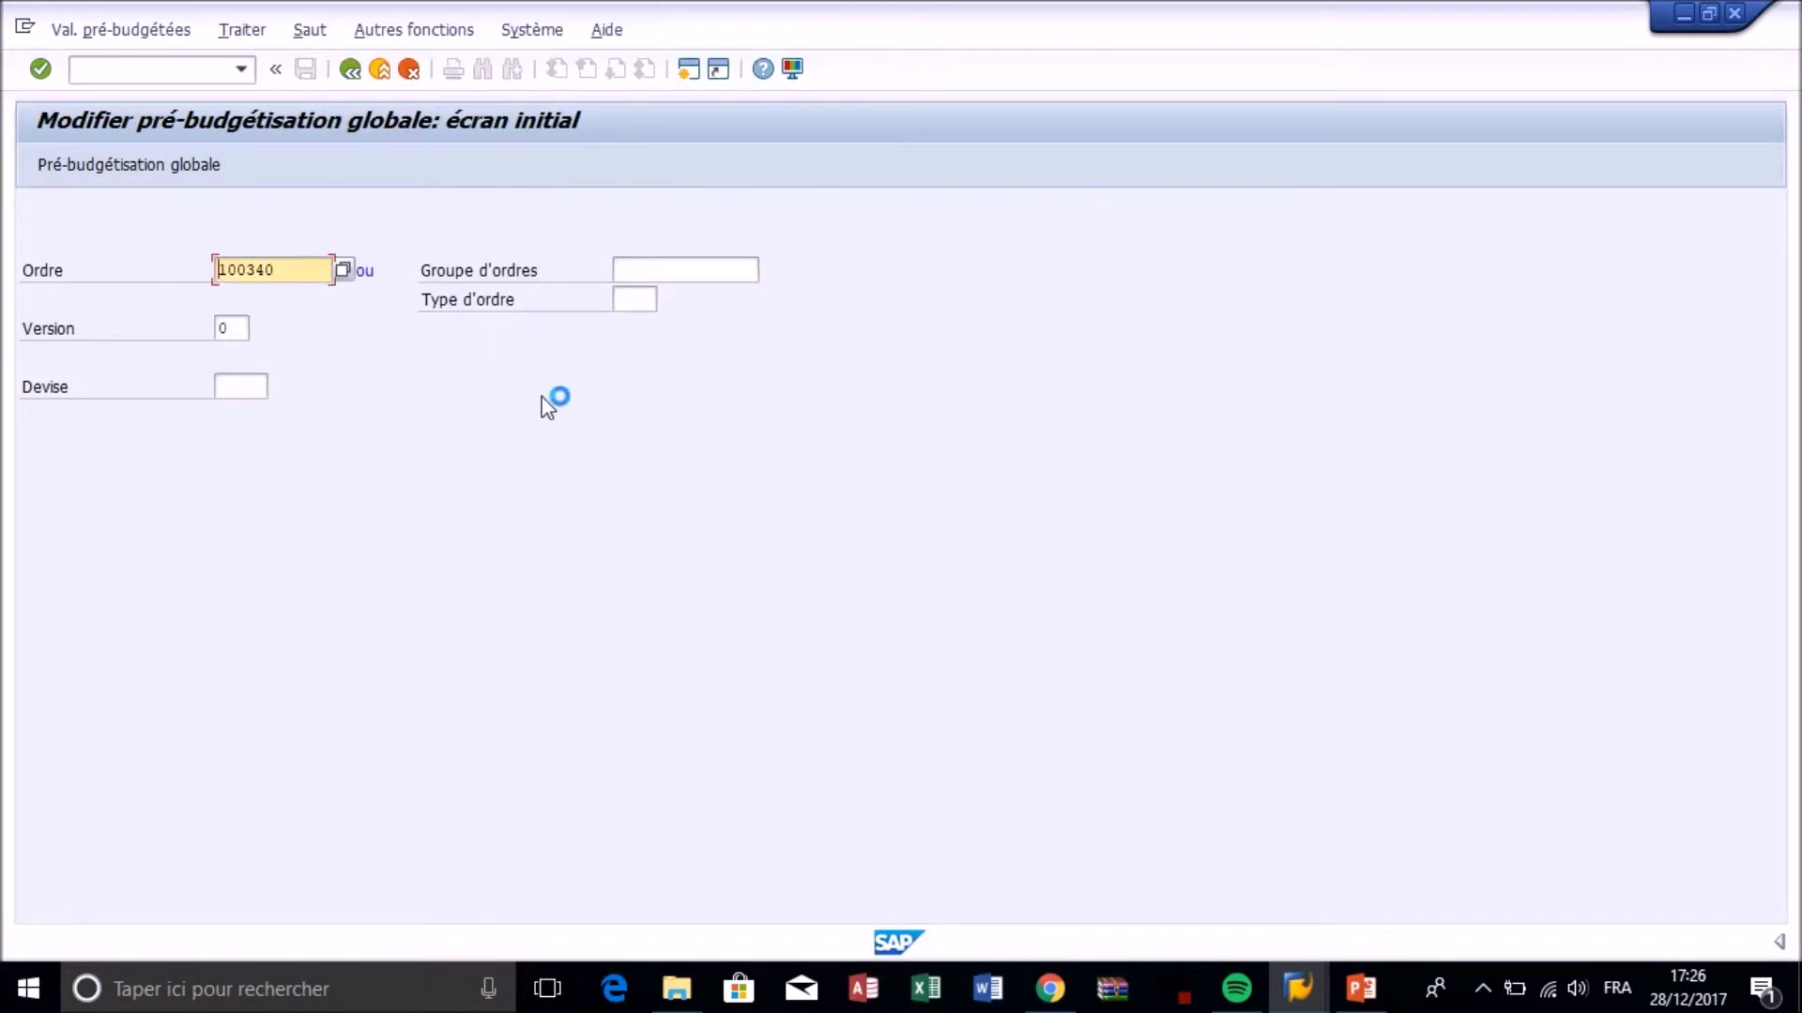
Set the currency to EUR and open the annual cost planning overview of the selected order.
left_click(254, 383)
type("eu")
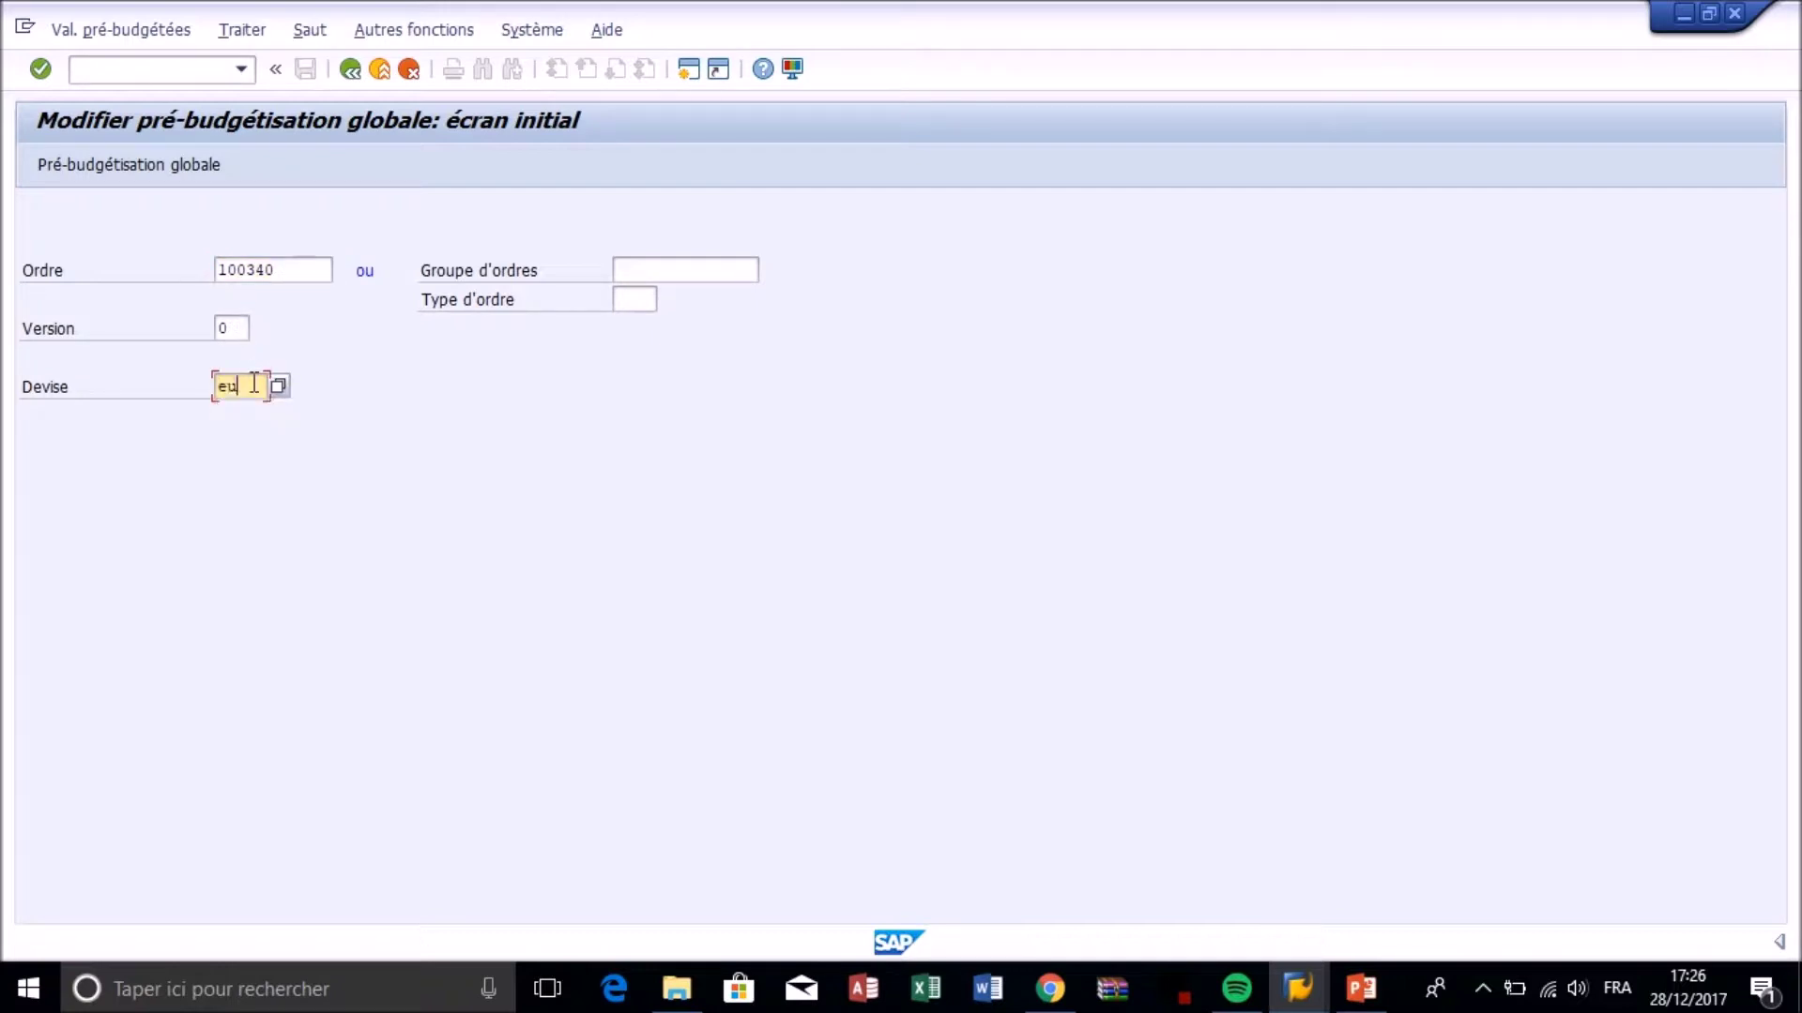
type("r")
key("Return")
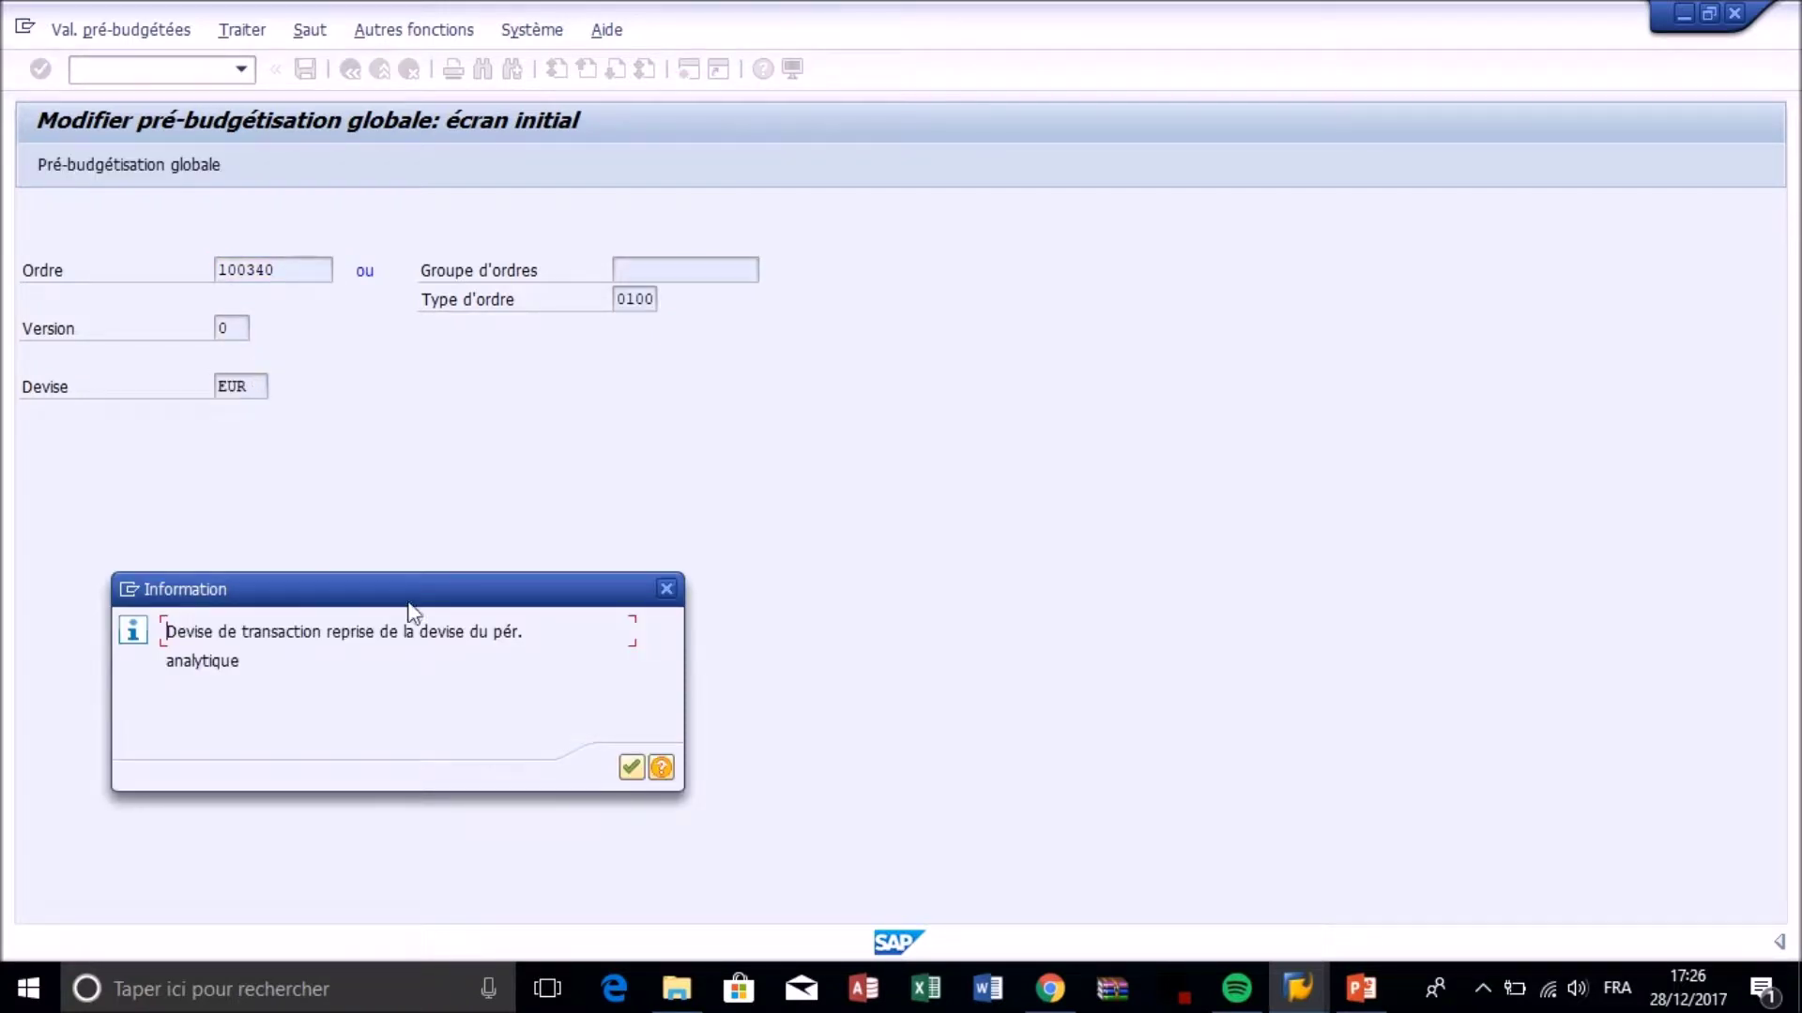
left_click(631, 769)
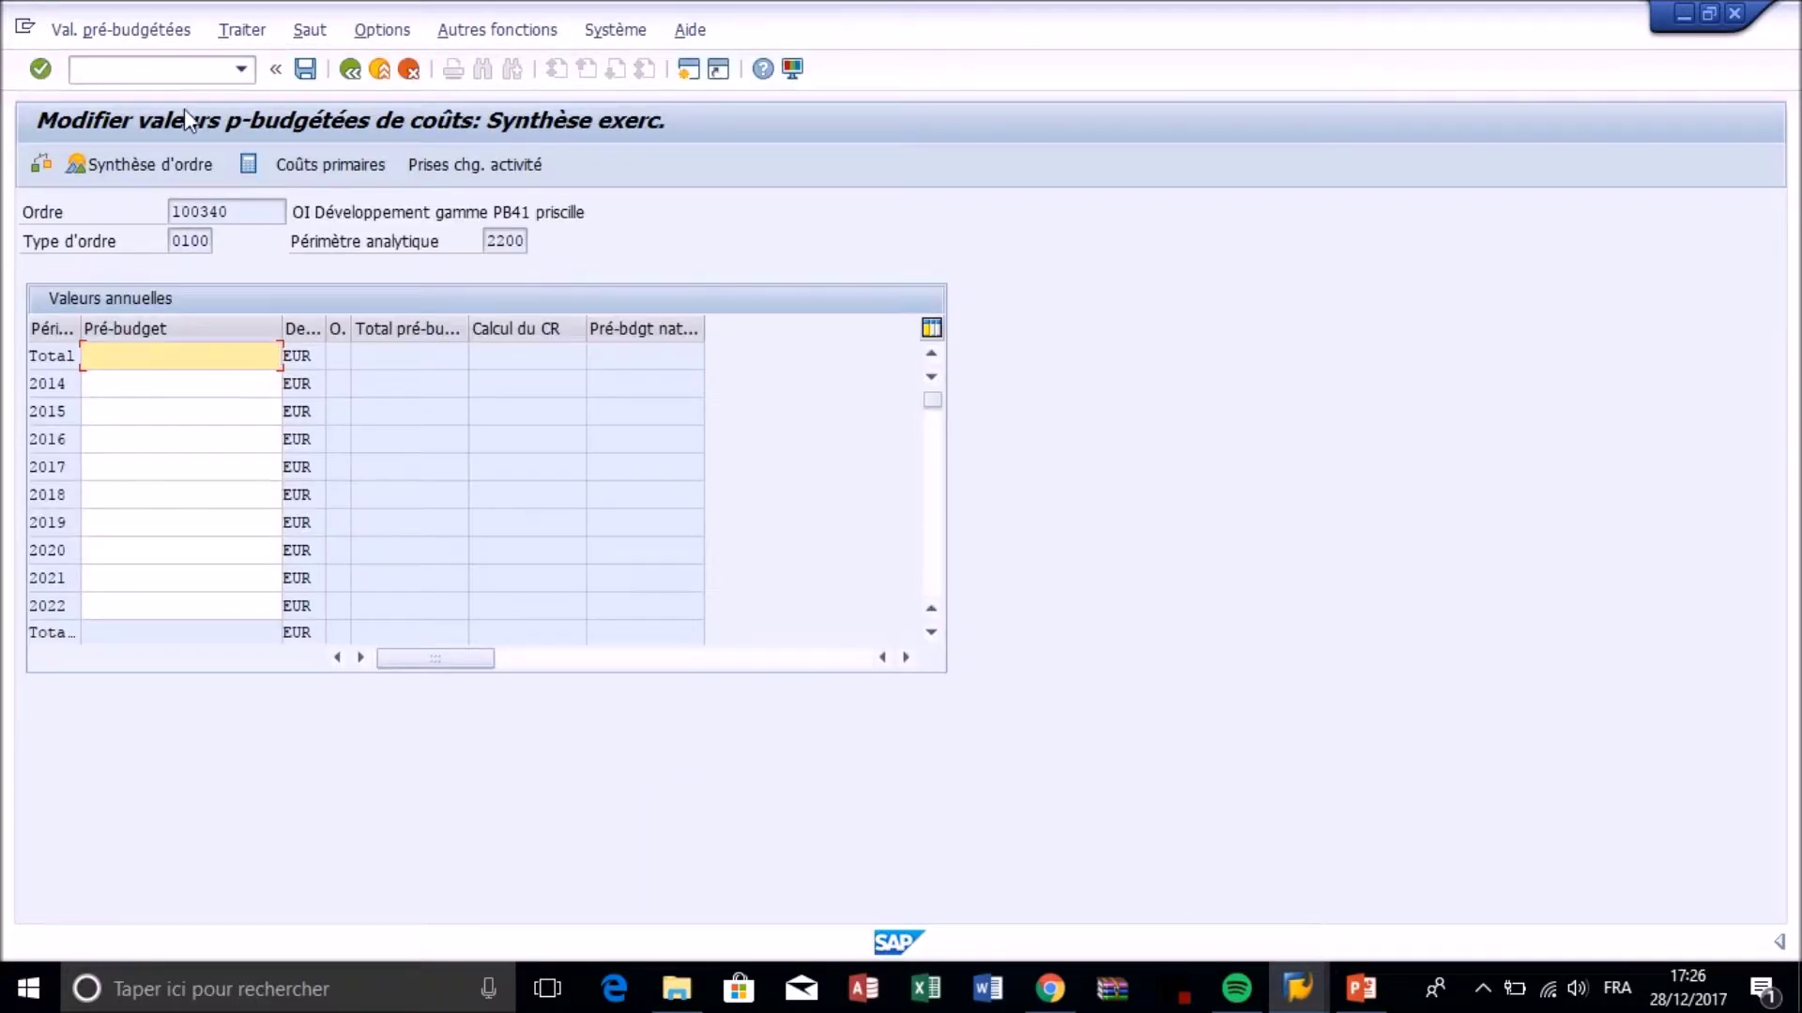
Return to the initial screen, reopen the order's overall planning, and set the total pre-budget to 10.000 EUR.
left_click(349, 73)
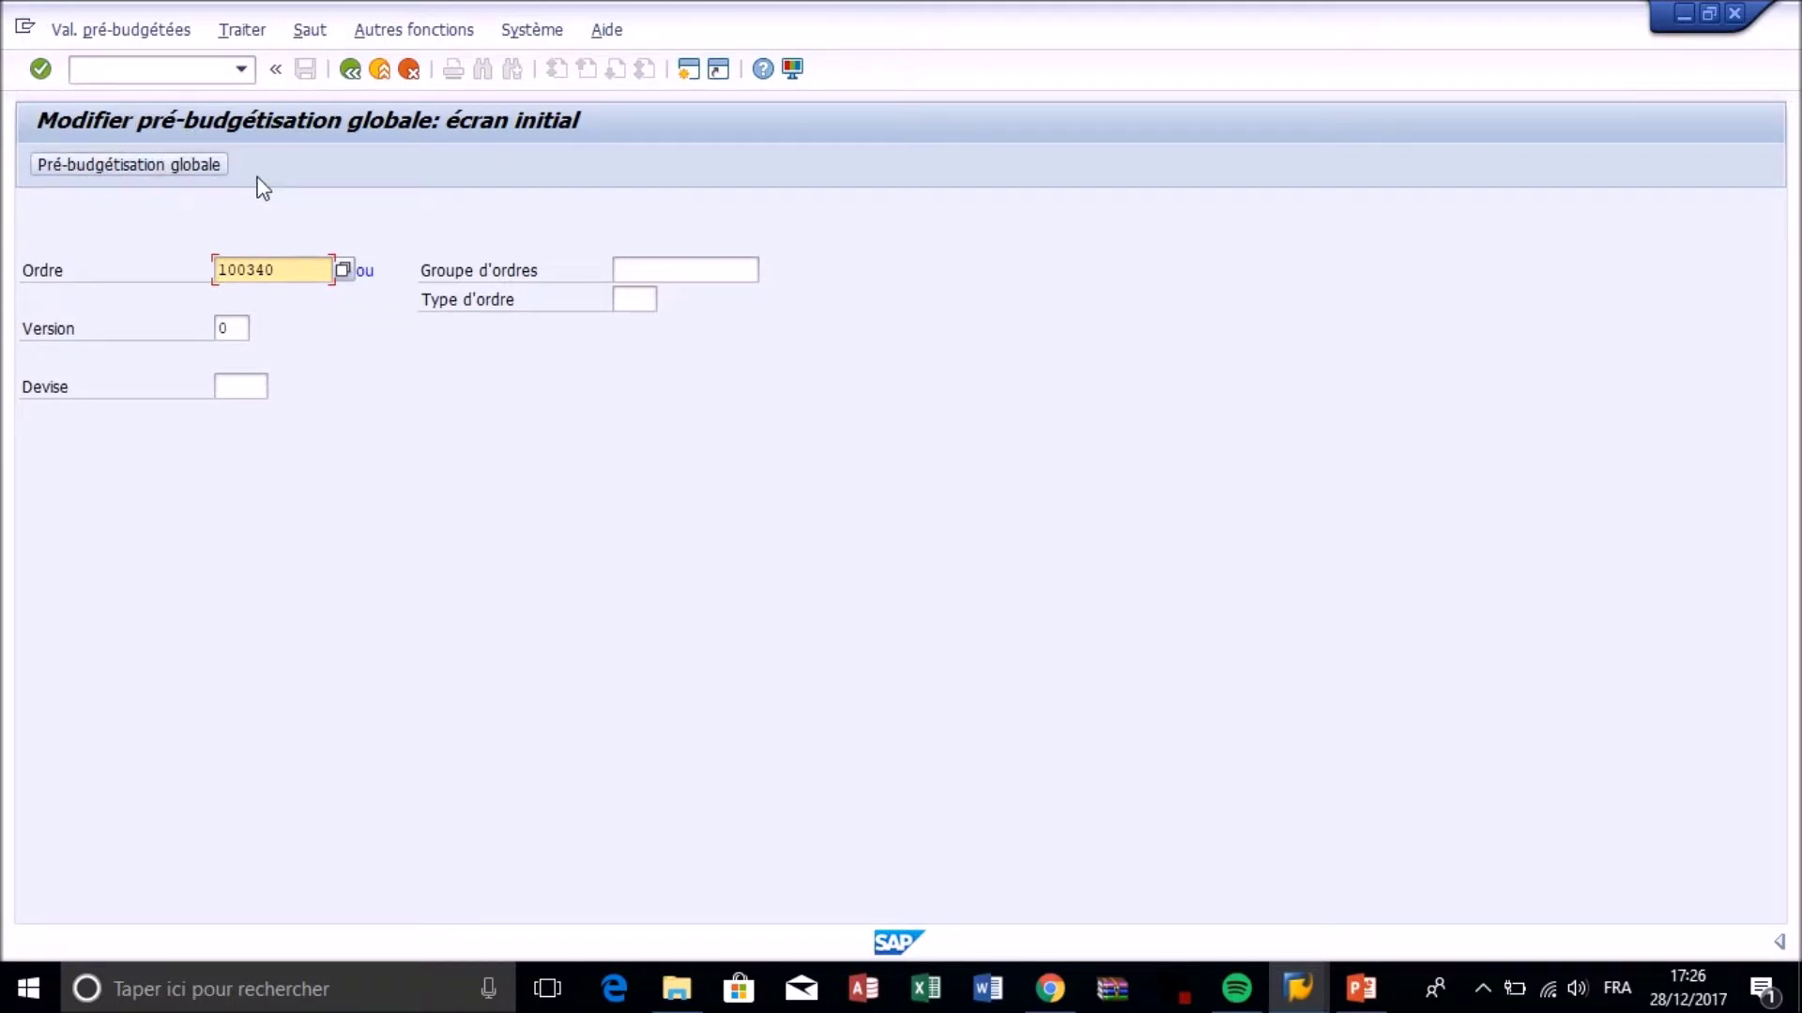
left_click(186, 174)
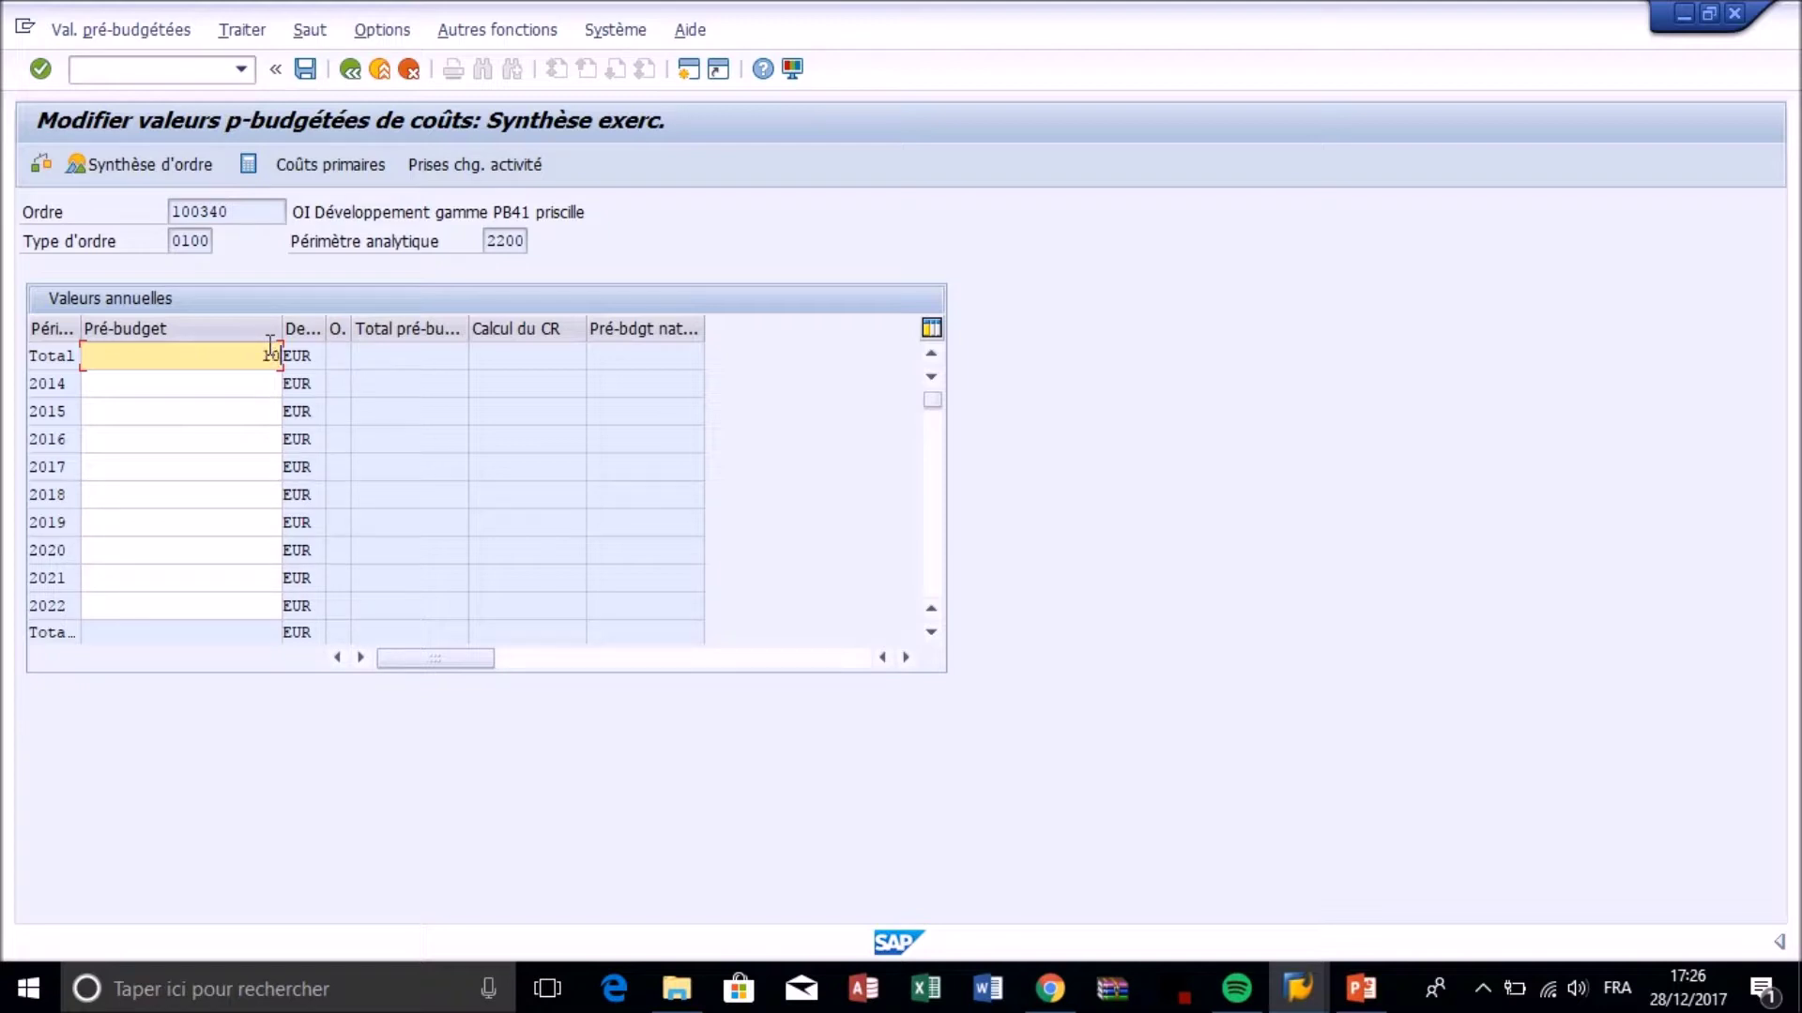
type("00")
key("Return")
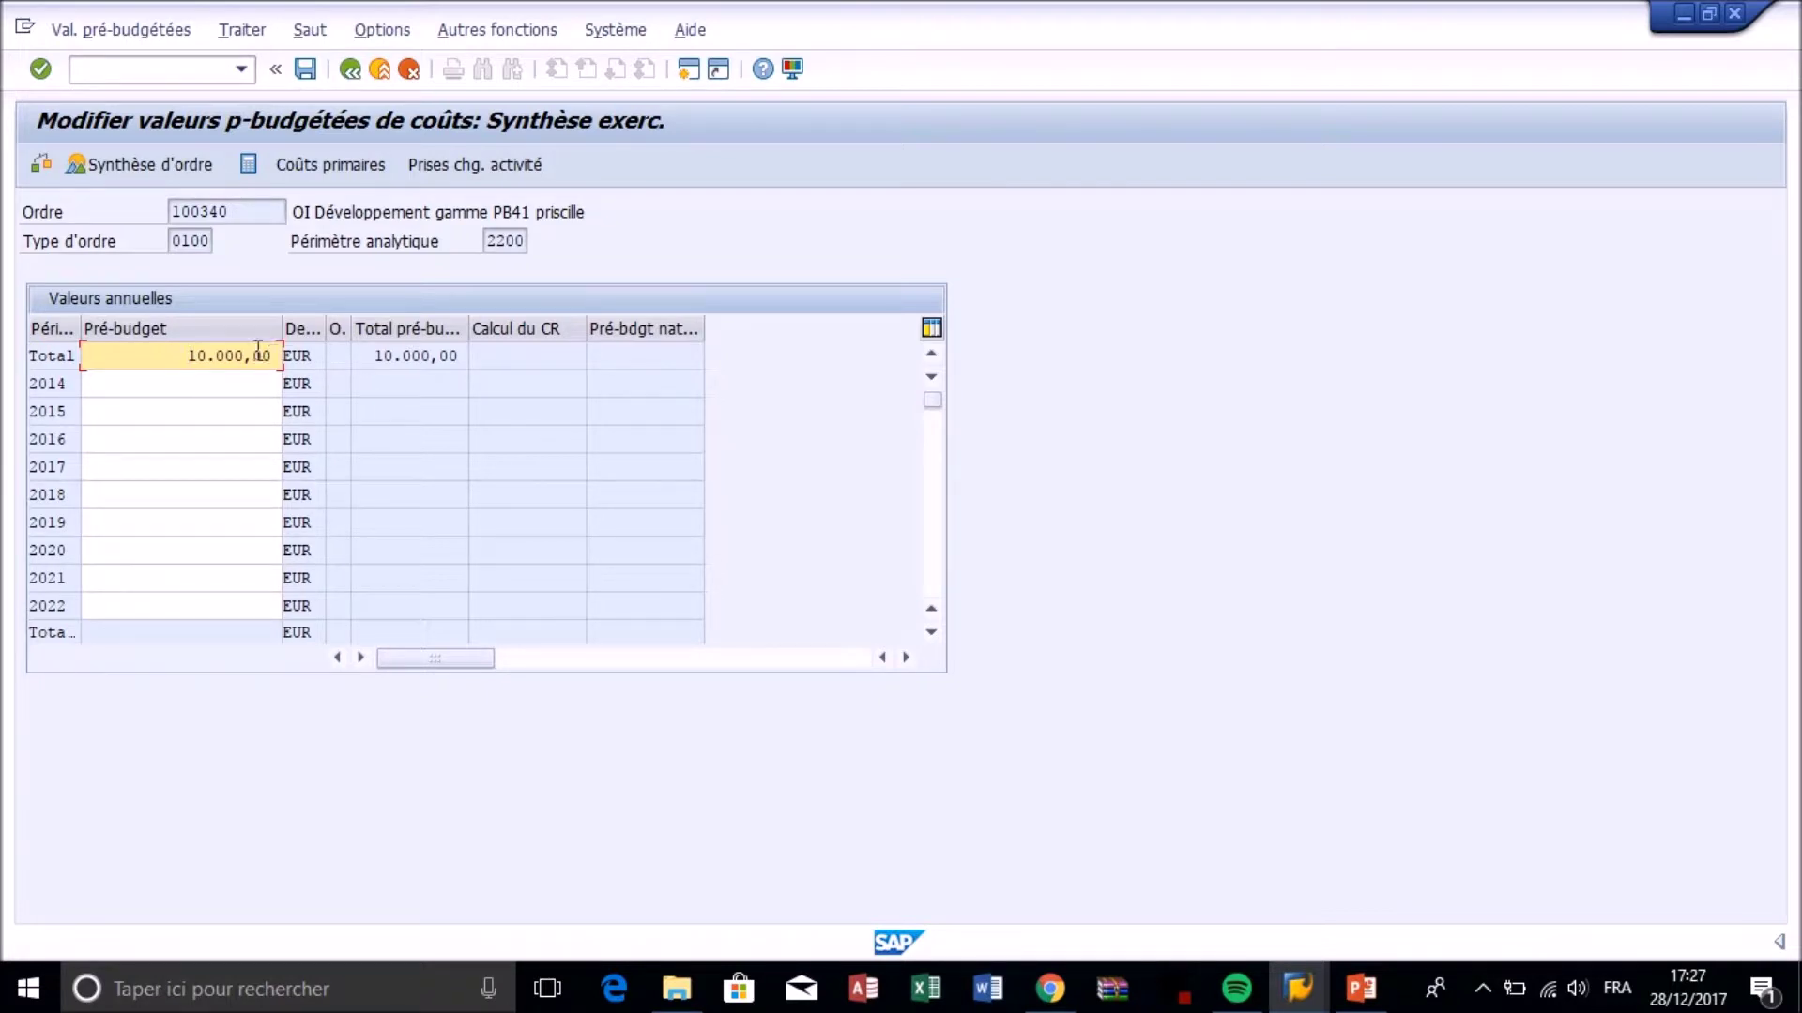
Set the order's 2017 pre-budget to 2.000 EUR in the order overview and go back to the annual overview.
left_click(146, 166)
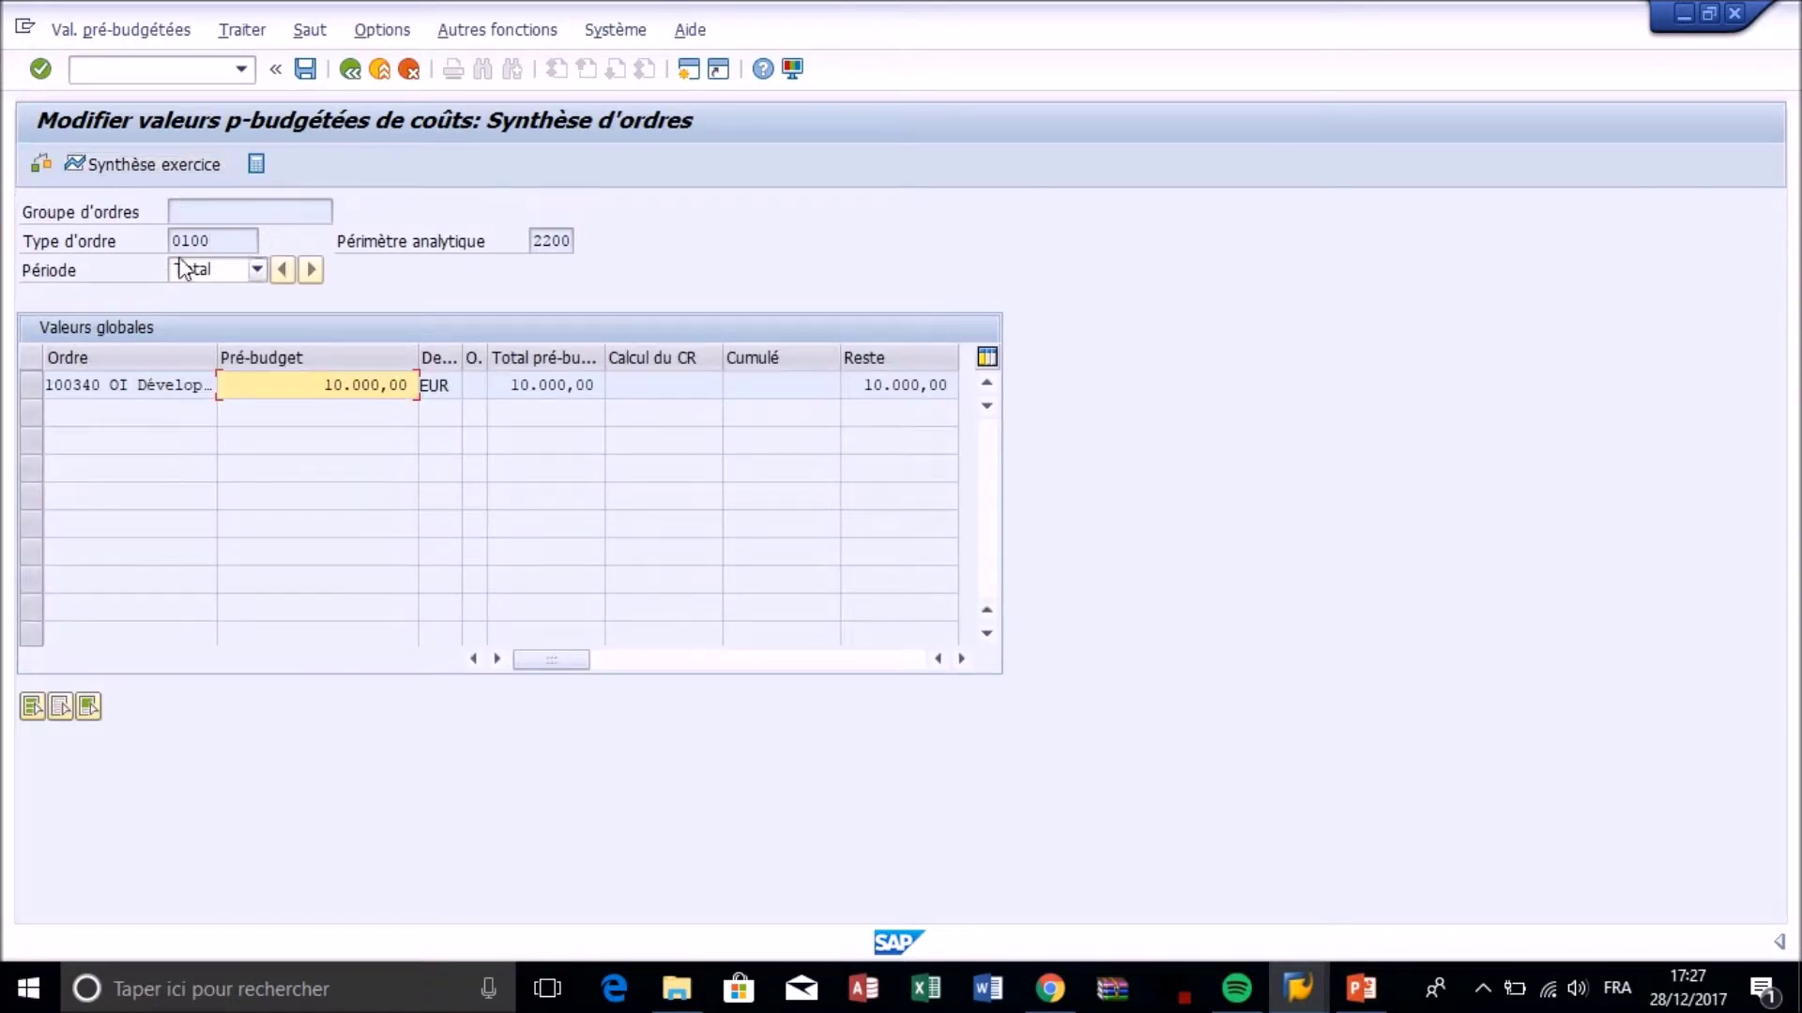
left_click(255, 271)
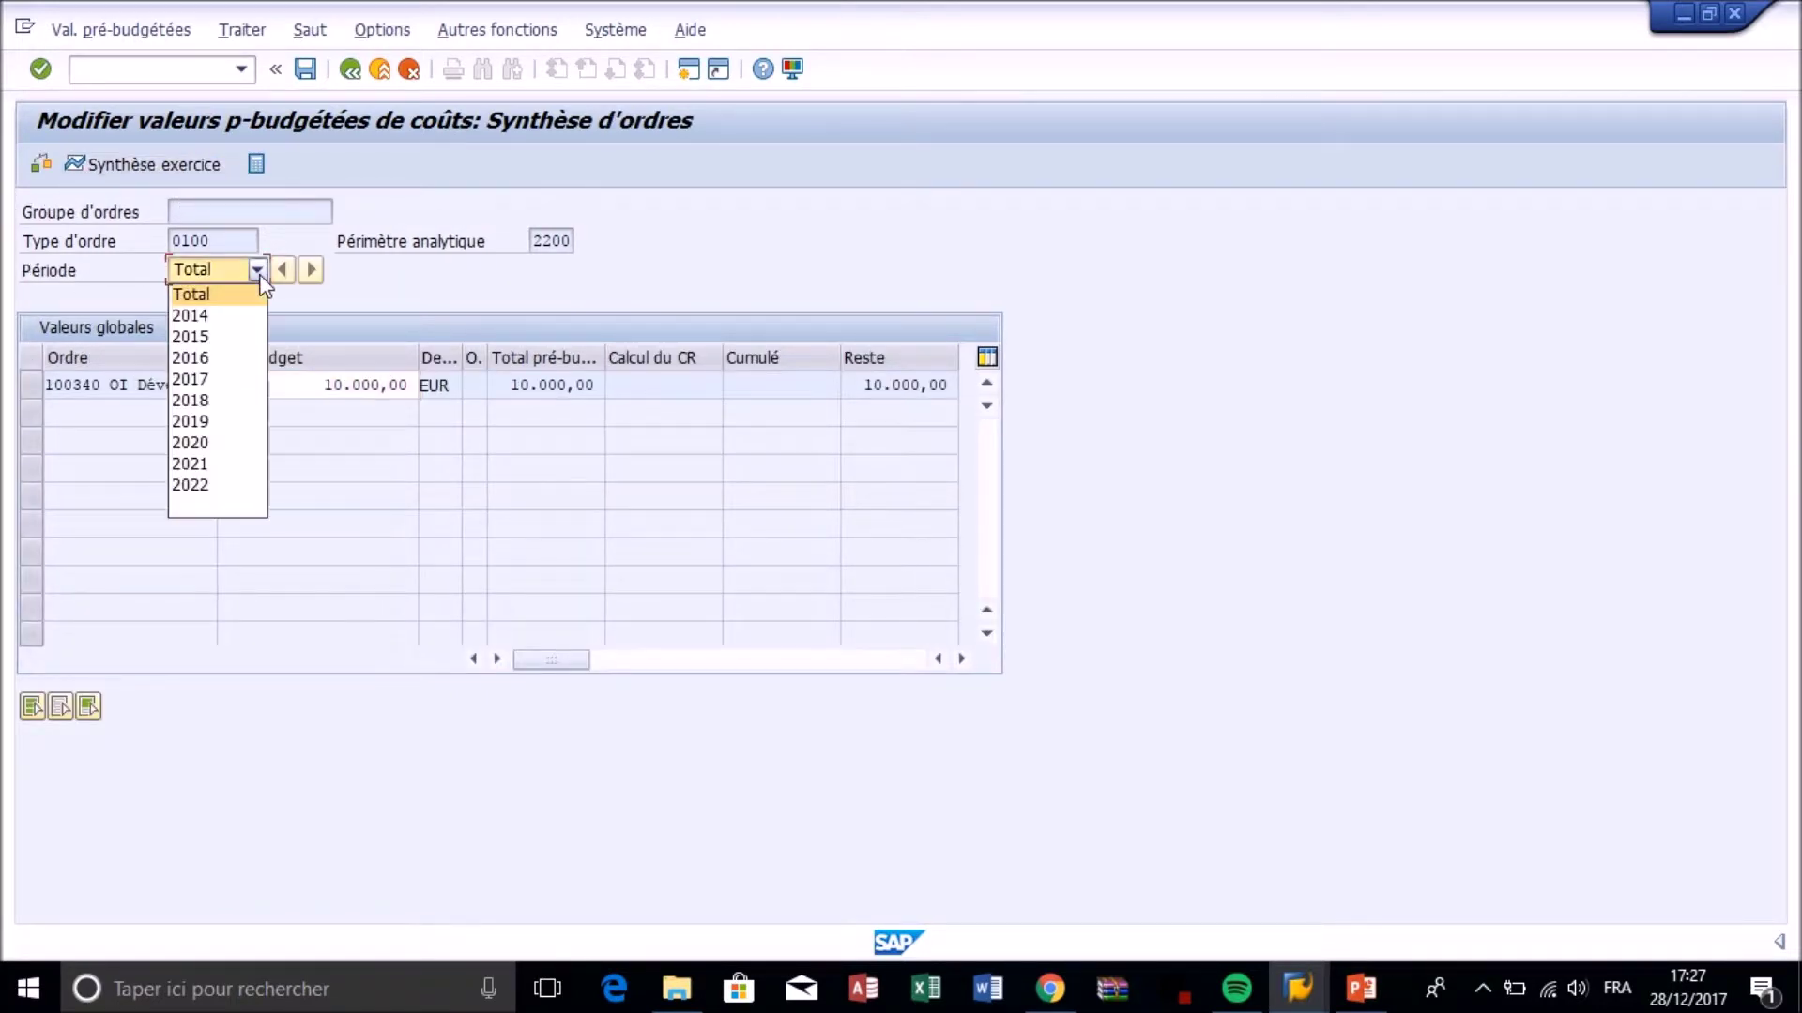
left_click(242, 379)
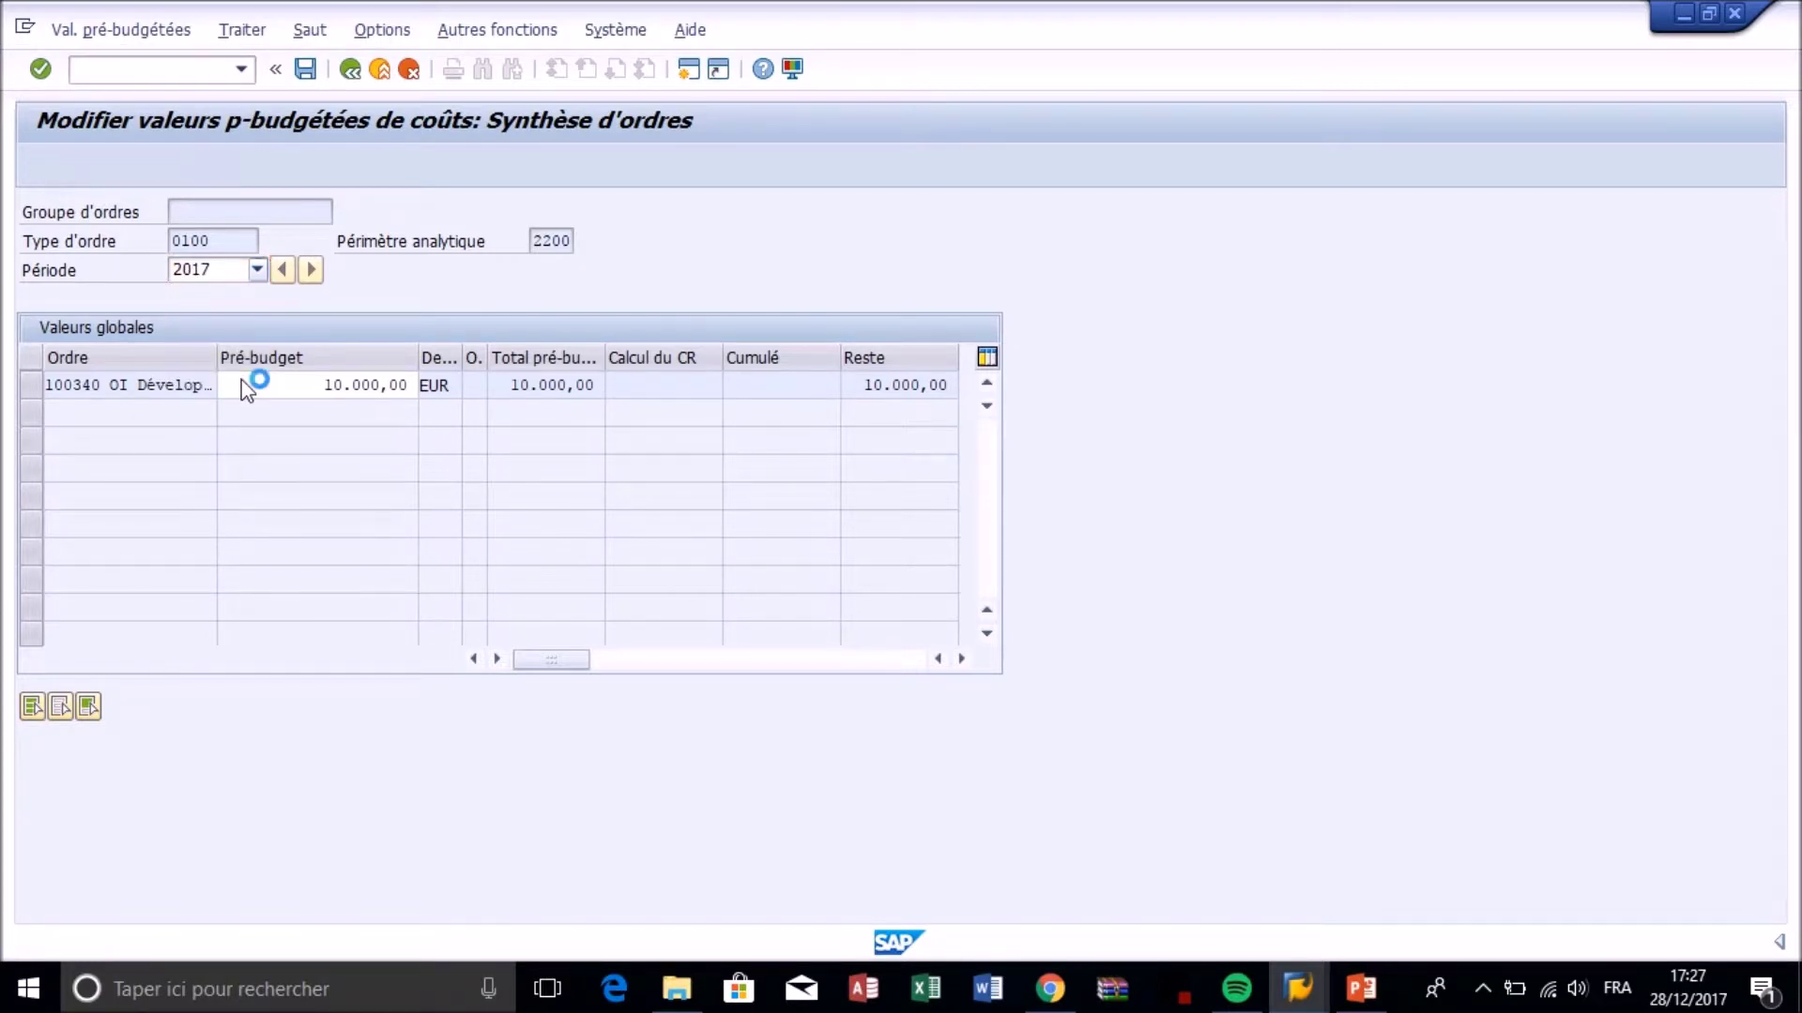
left_click(293, 387)
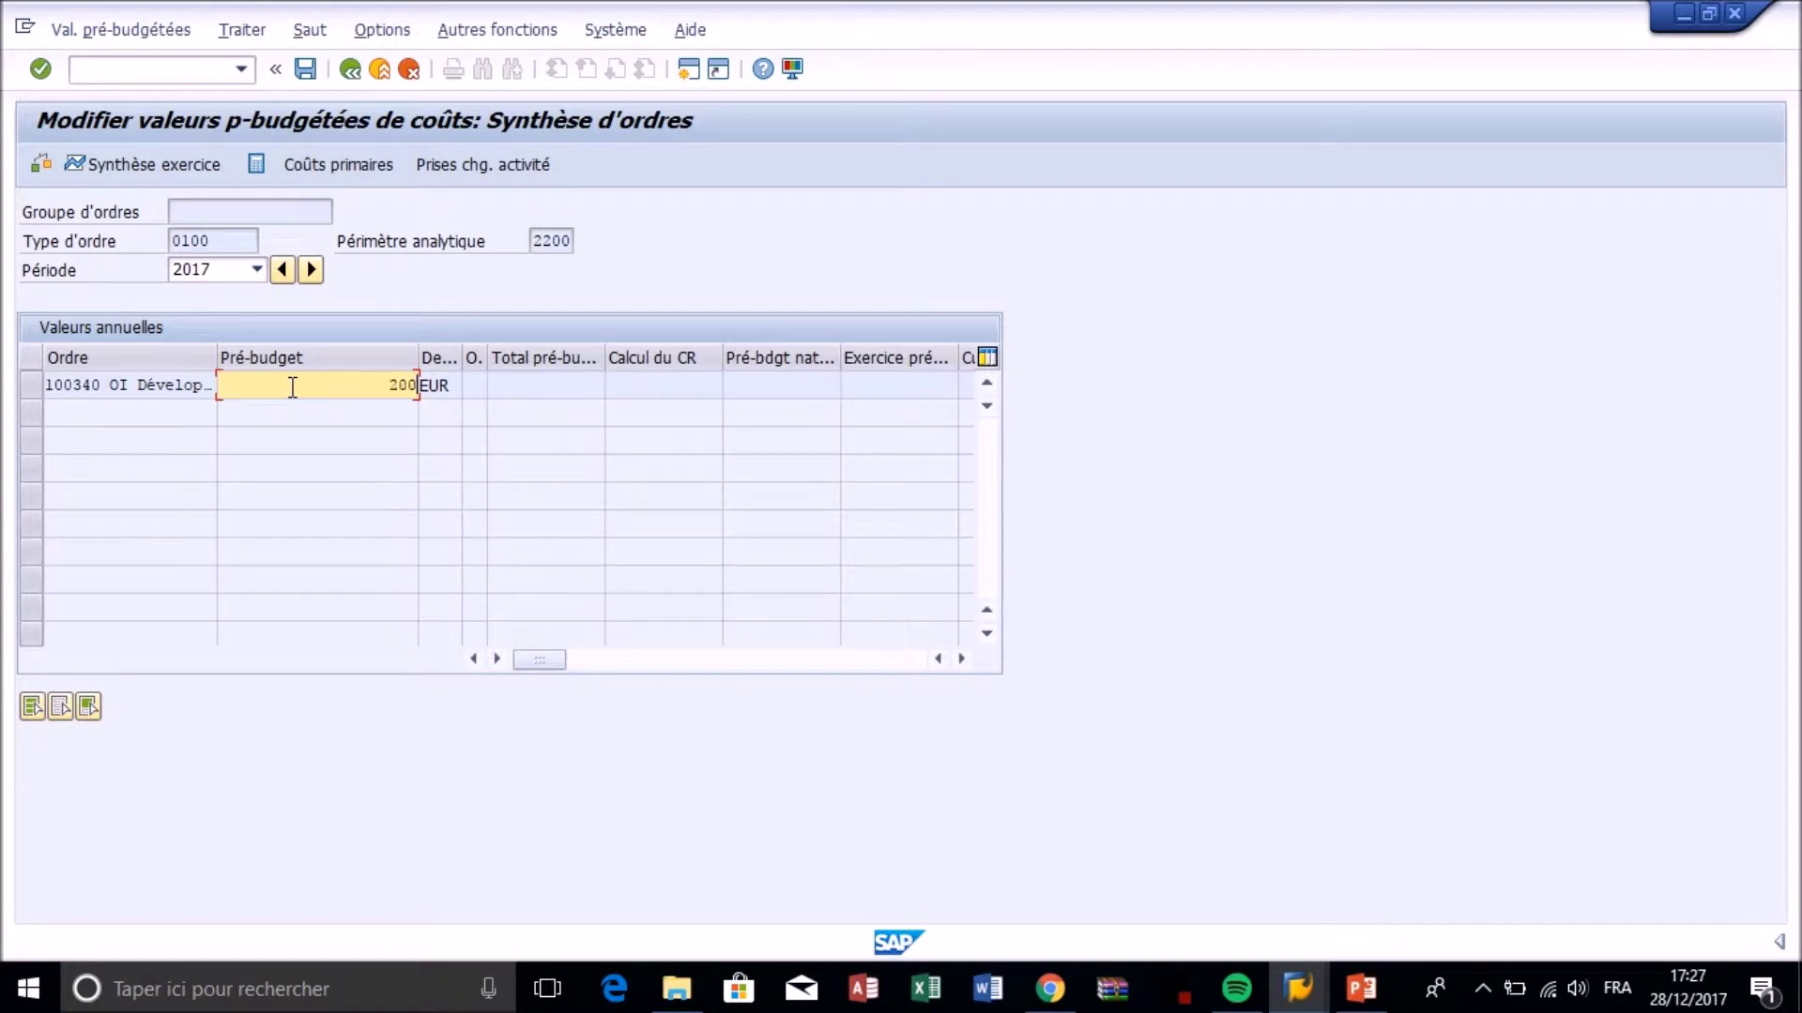
key("Return")
left_click(178, 178)
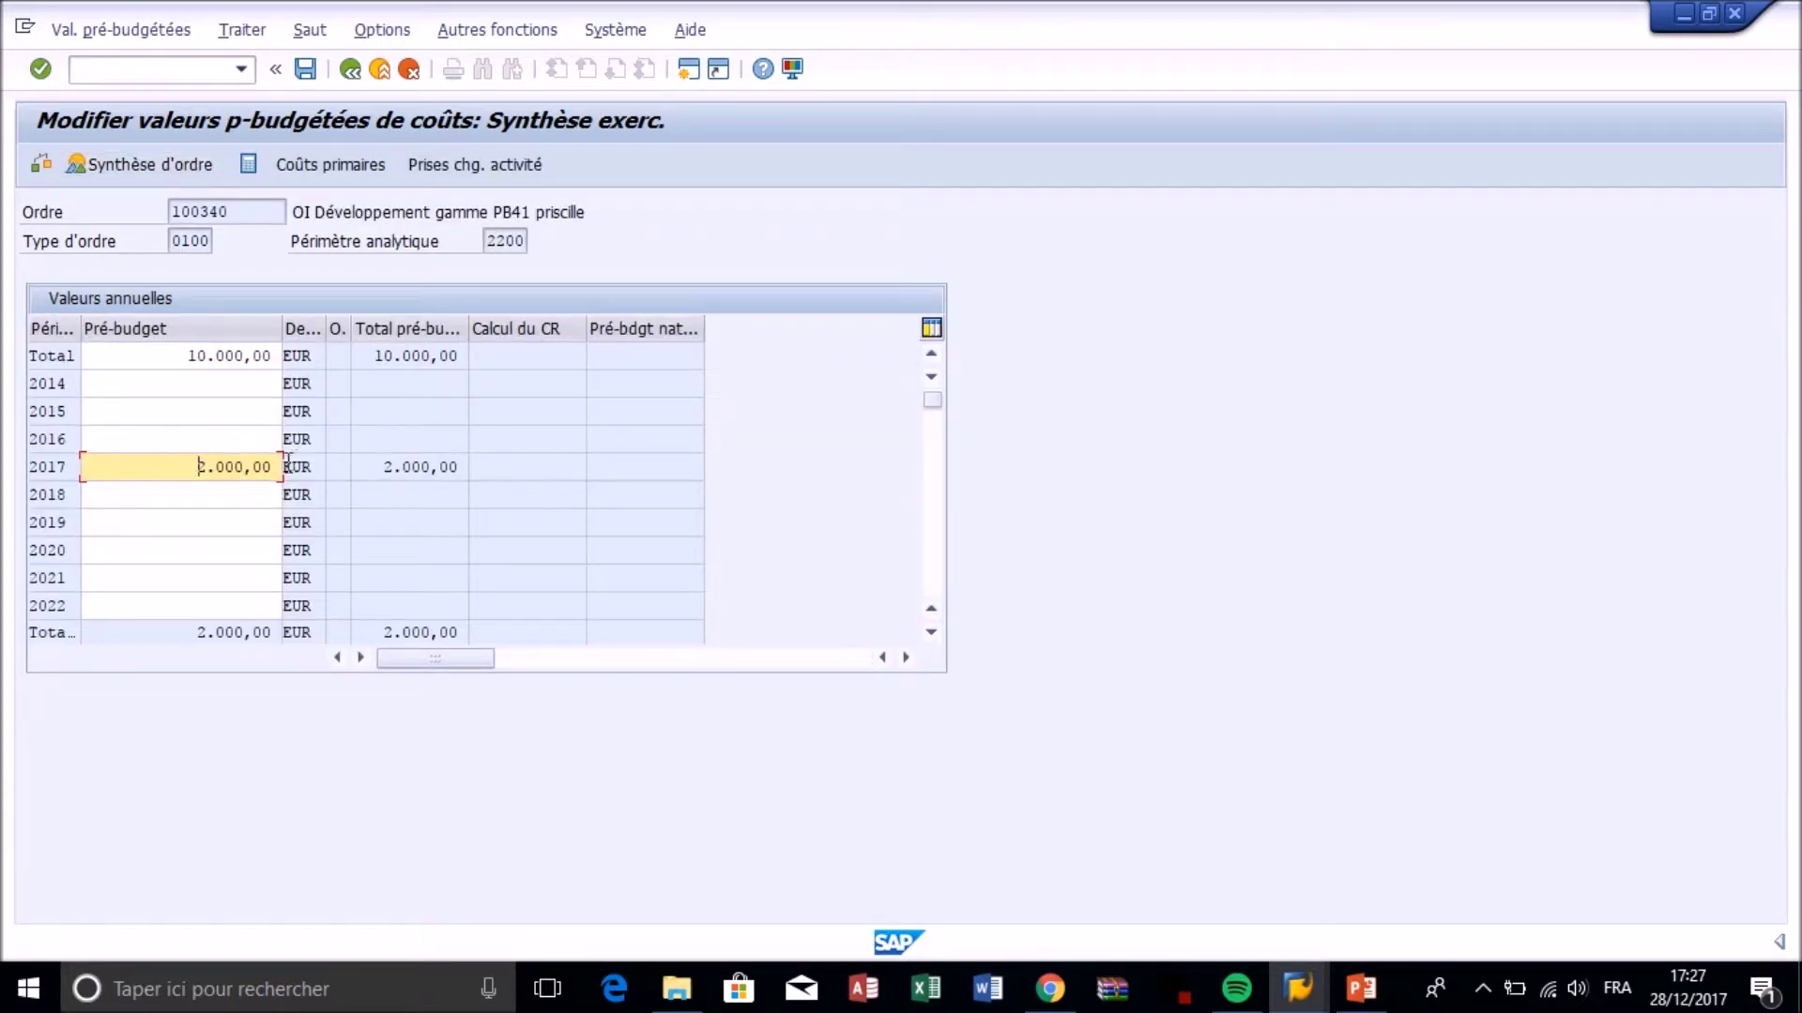
scroll(251, 610, "down", 3)
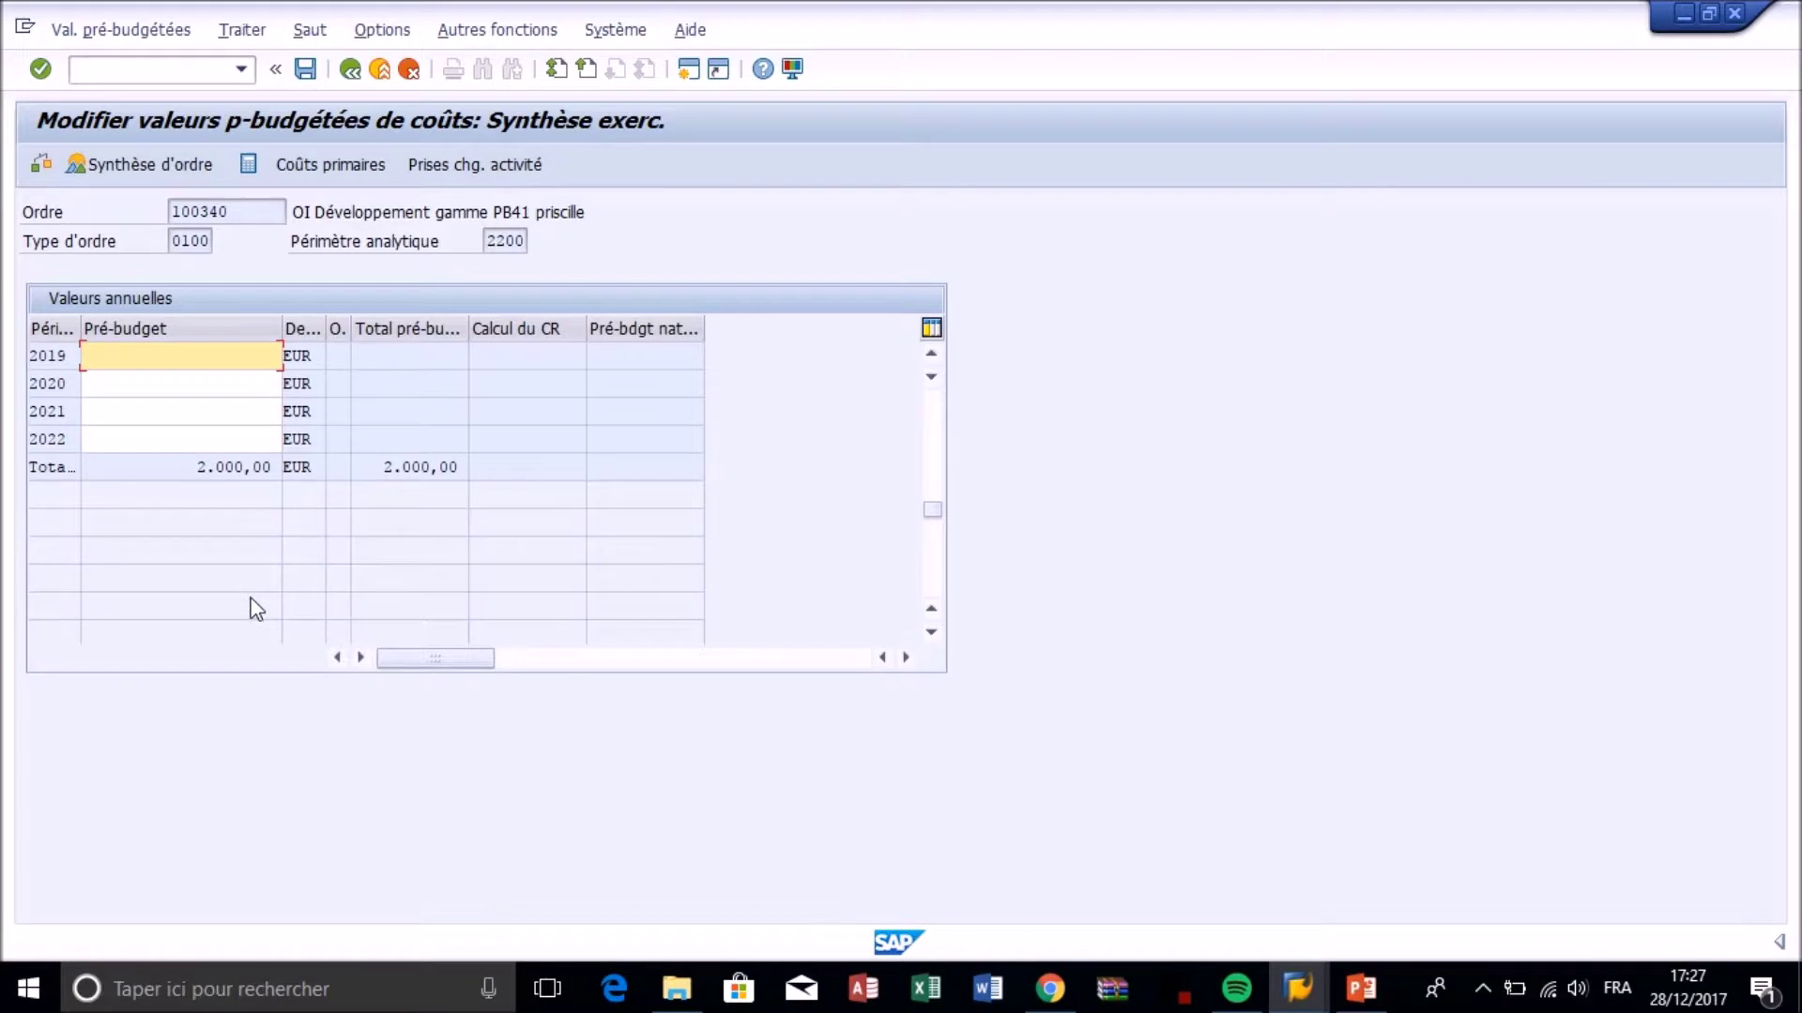
scroll(251, 601, "up", 3)
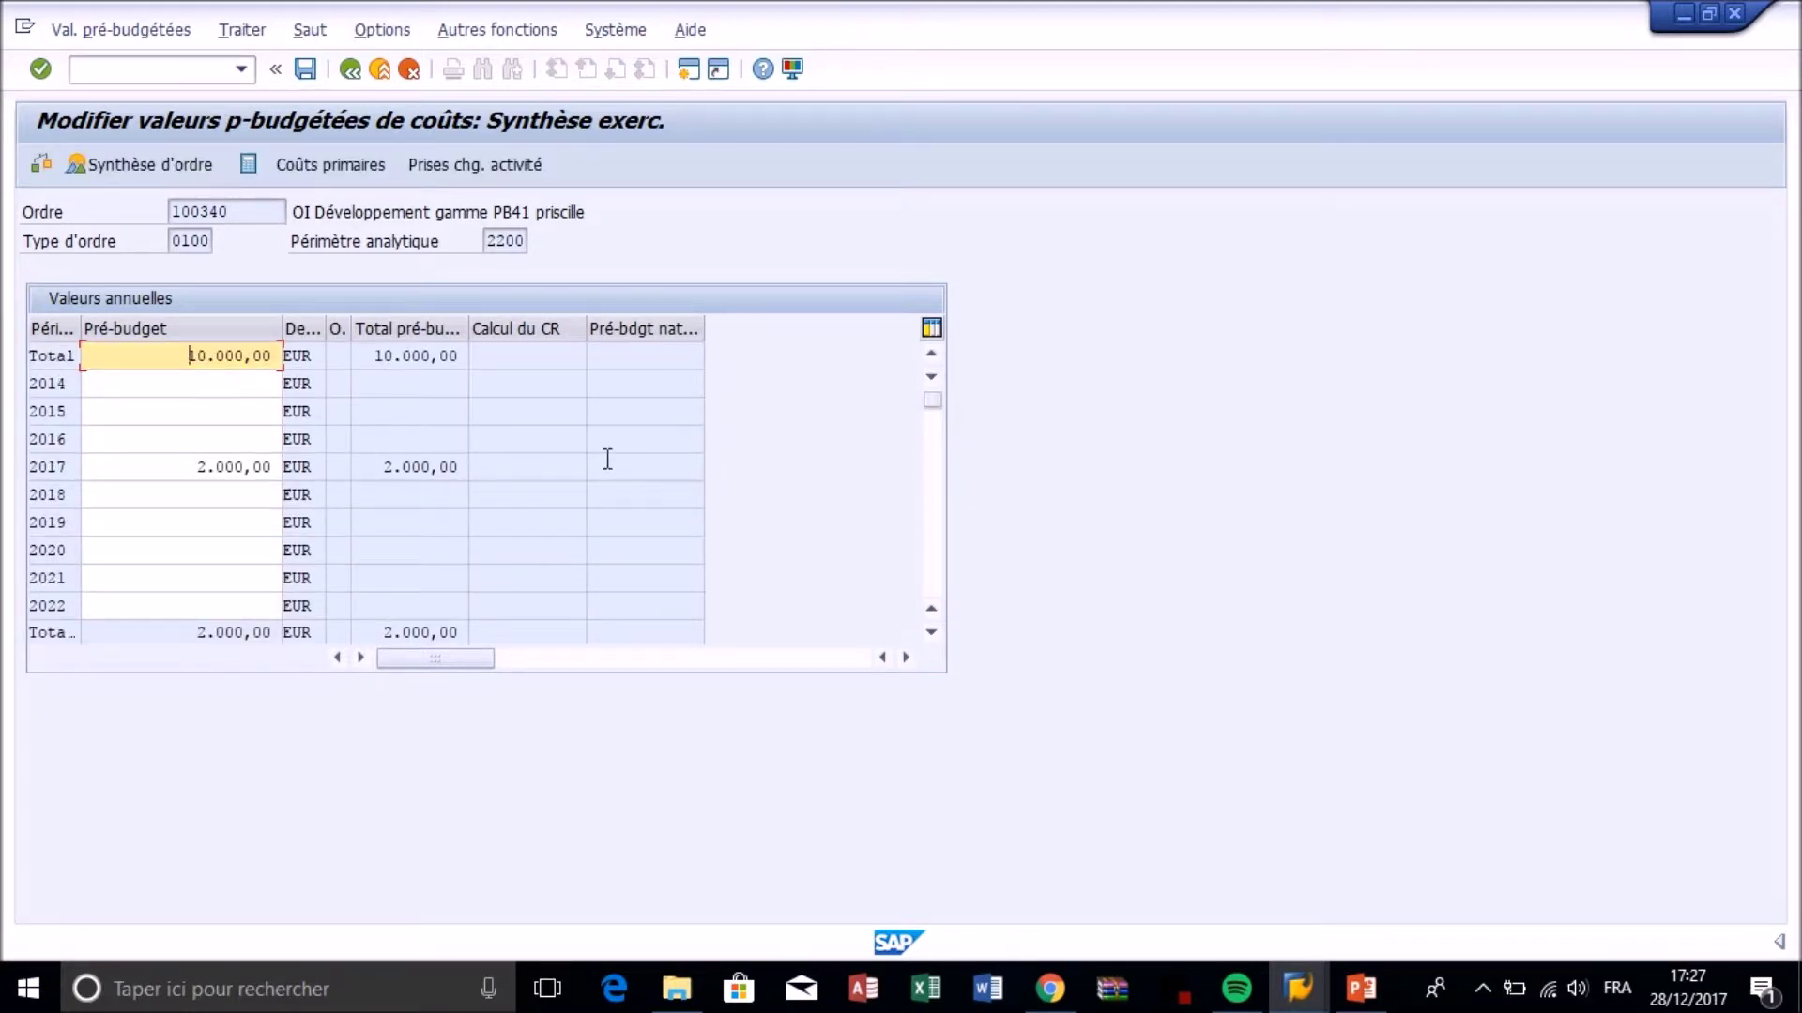
left_click(237, 636)
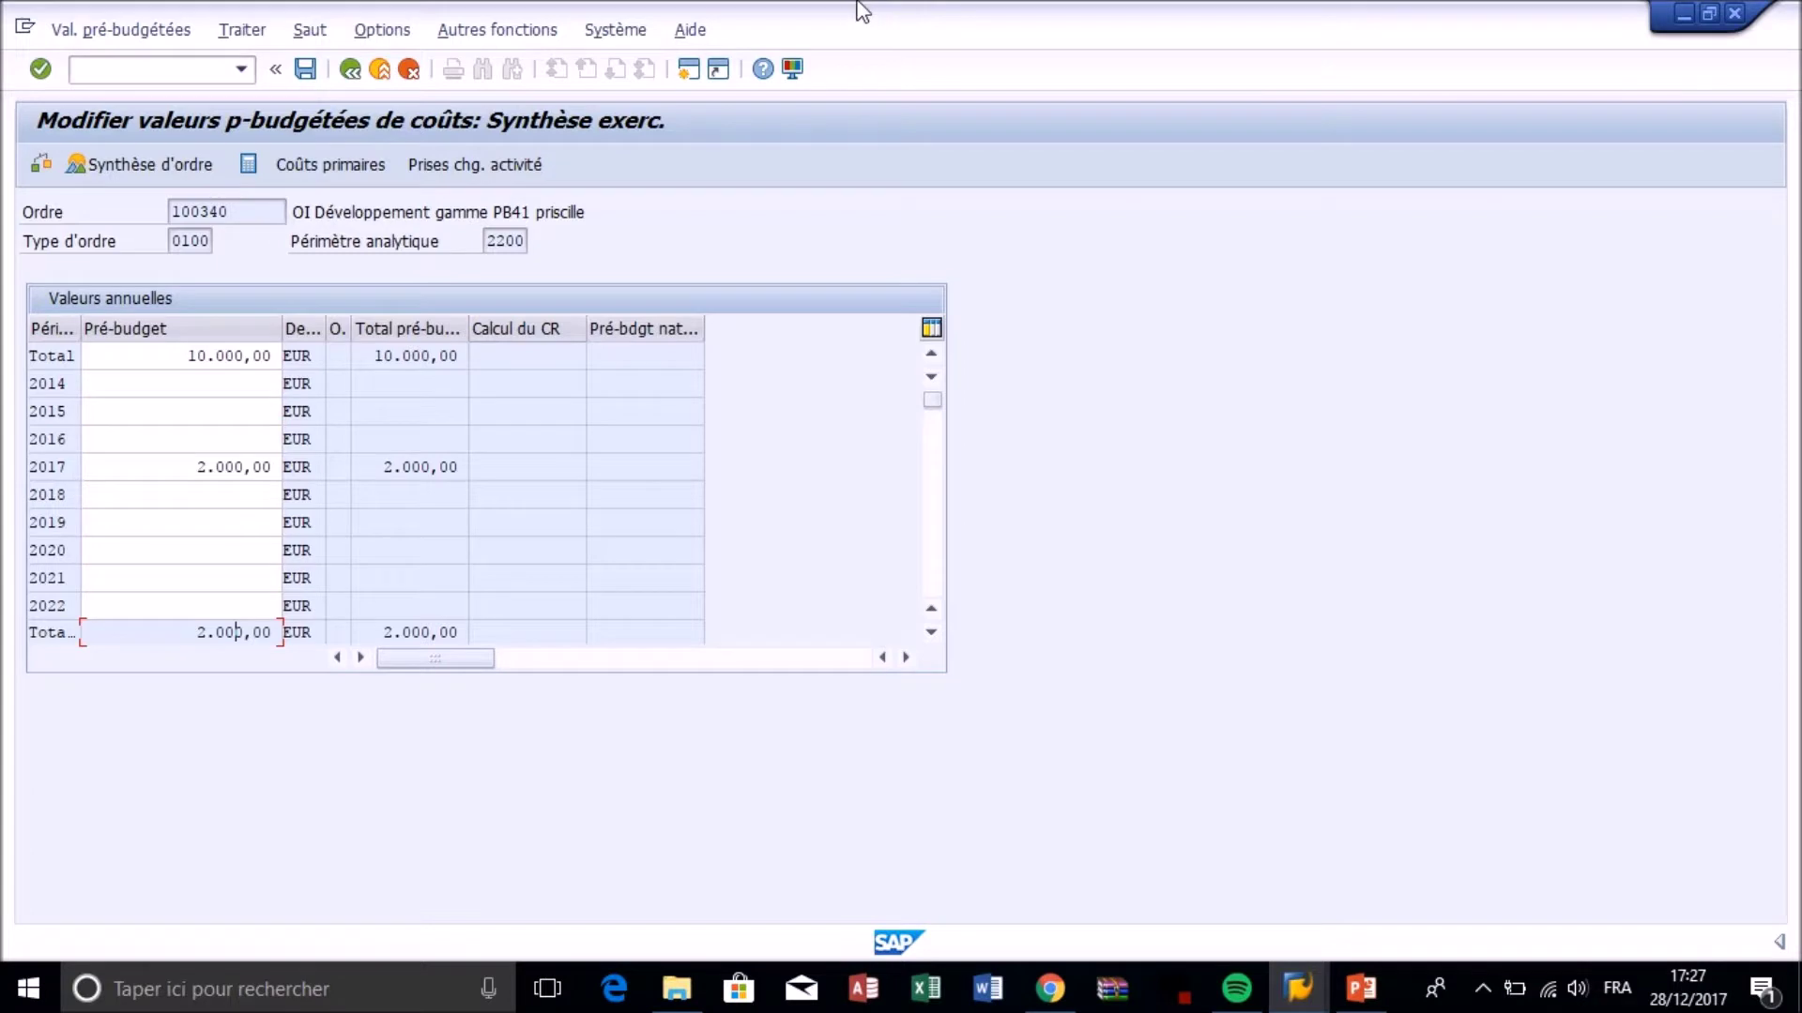
mouse_move(848, 9)
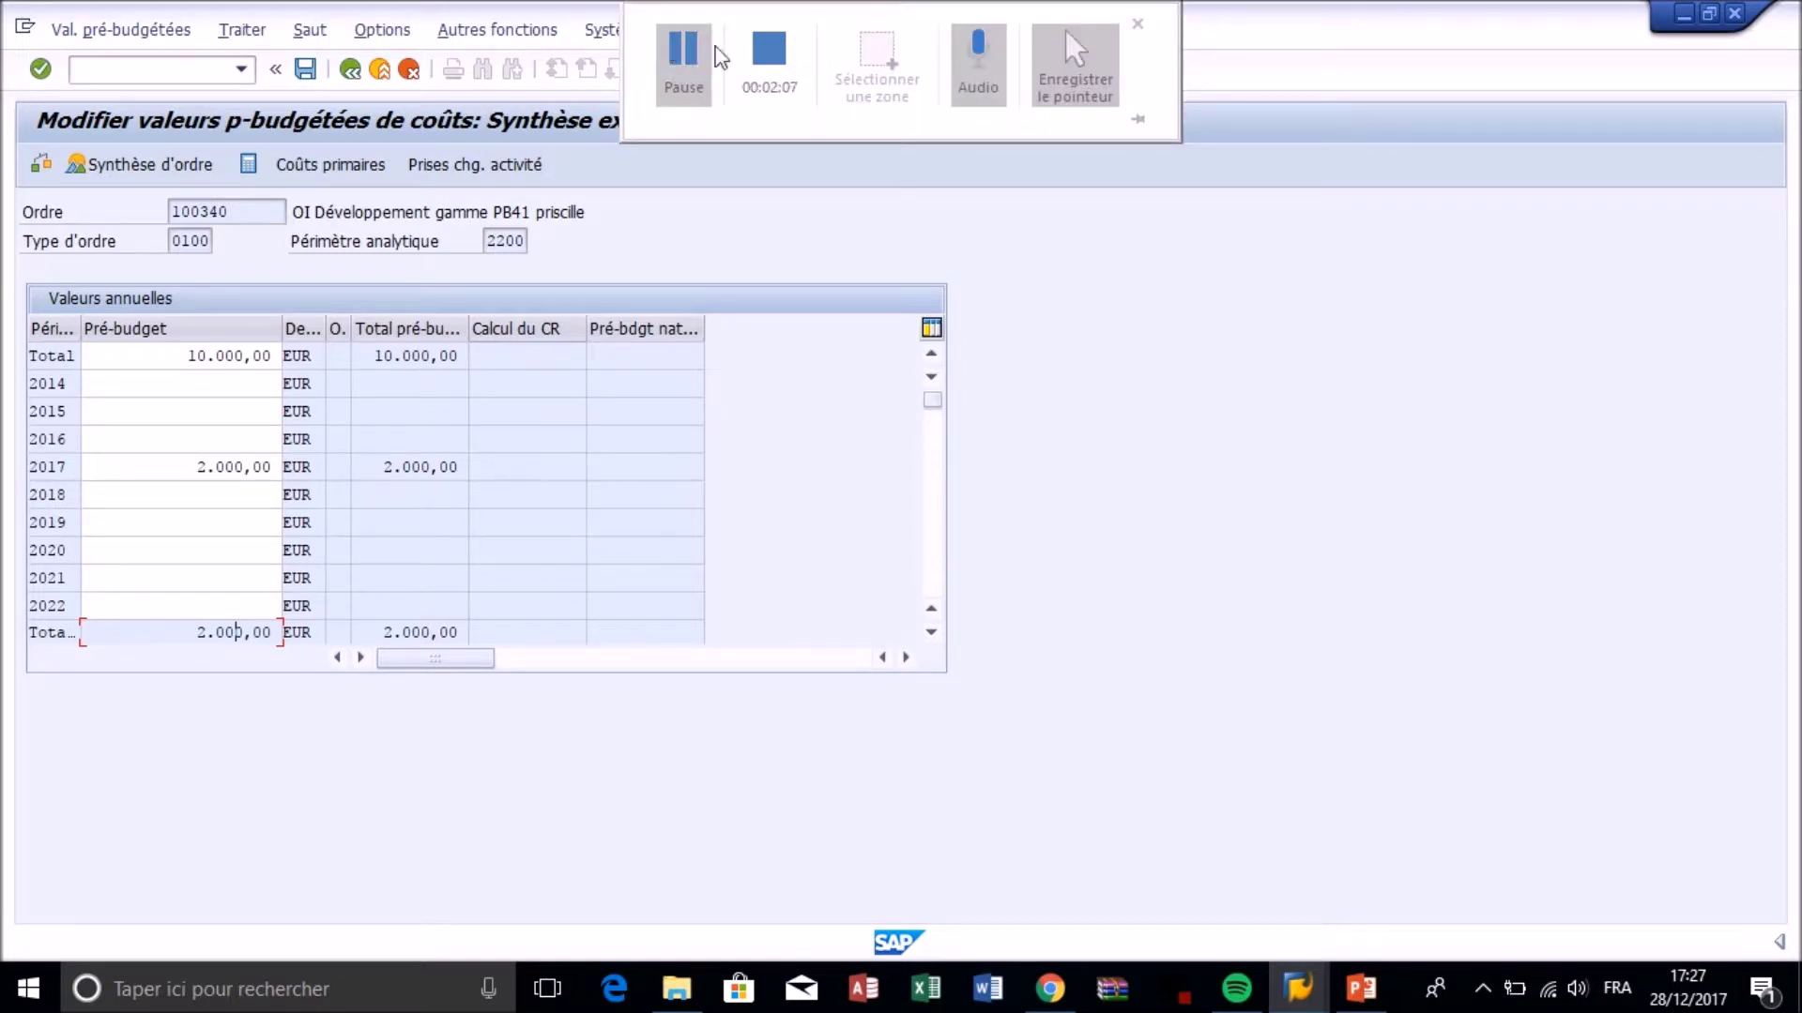
left_click(690, 58)
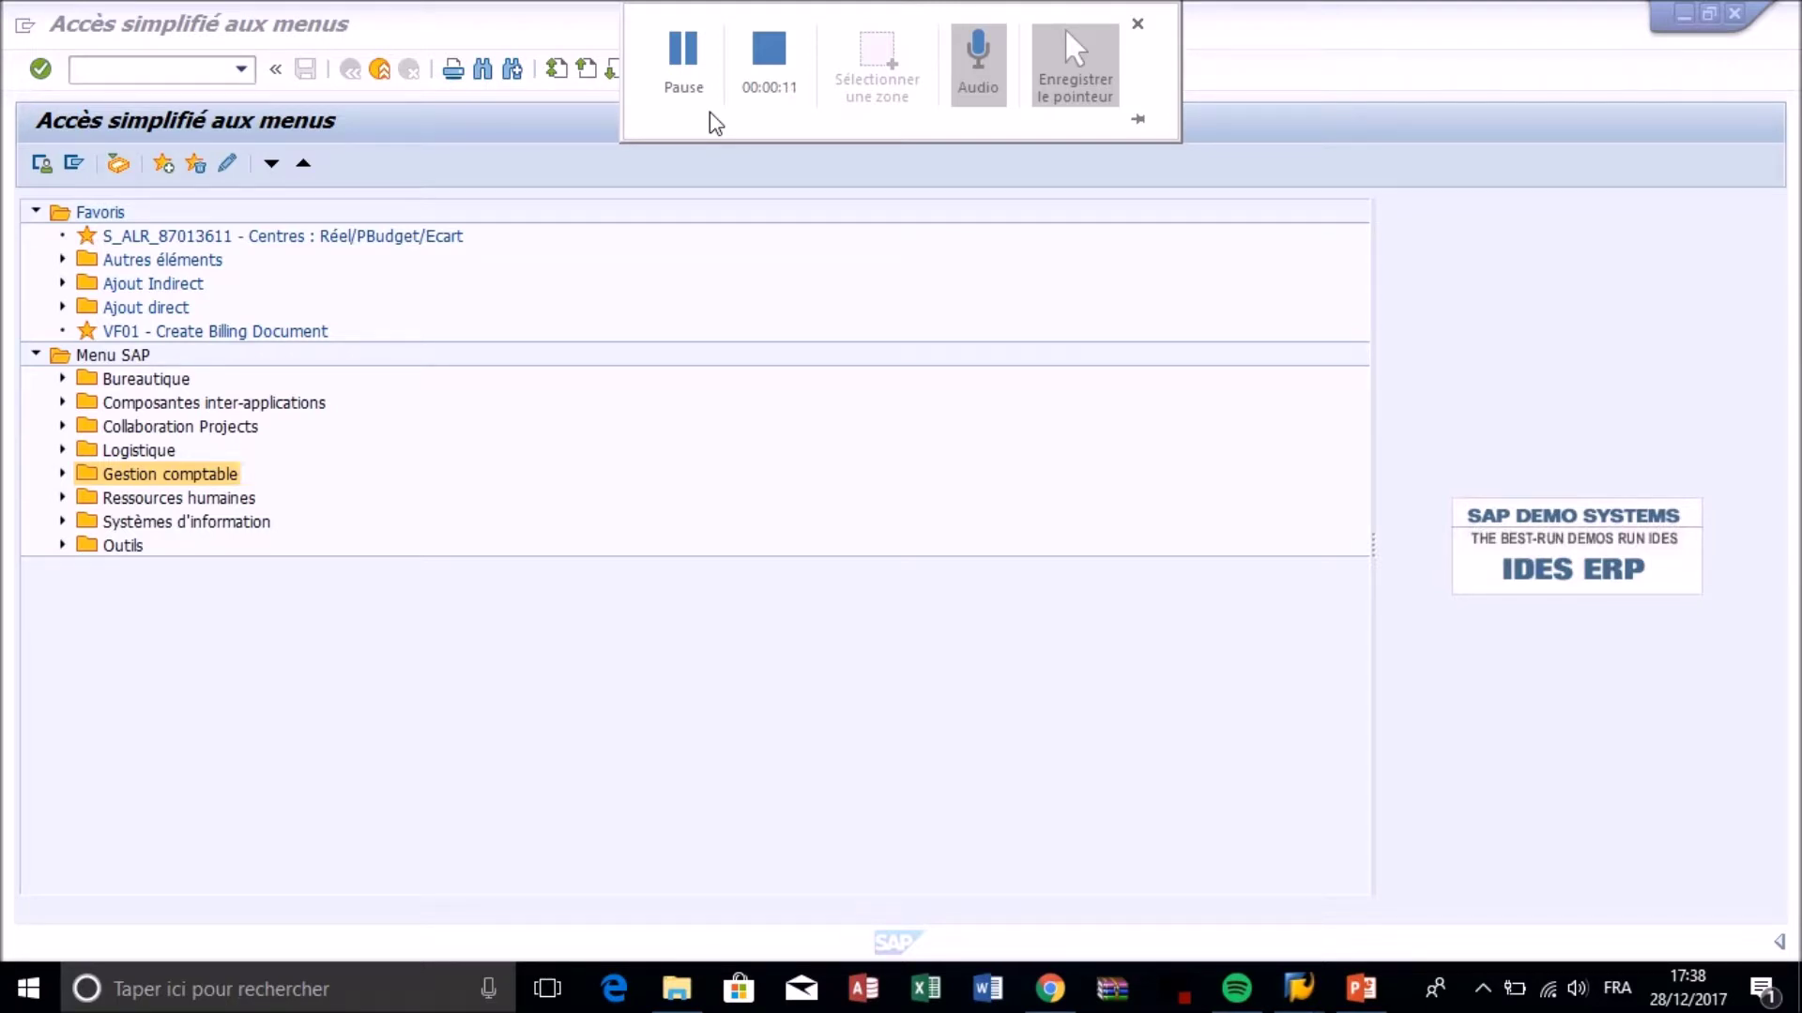
Open transaction KPF6 - Modifier for cost and activity input planning of internal orders, under Contrôle de gestion.
left_click(63, 473)
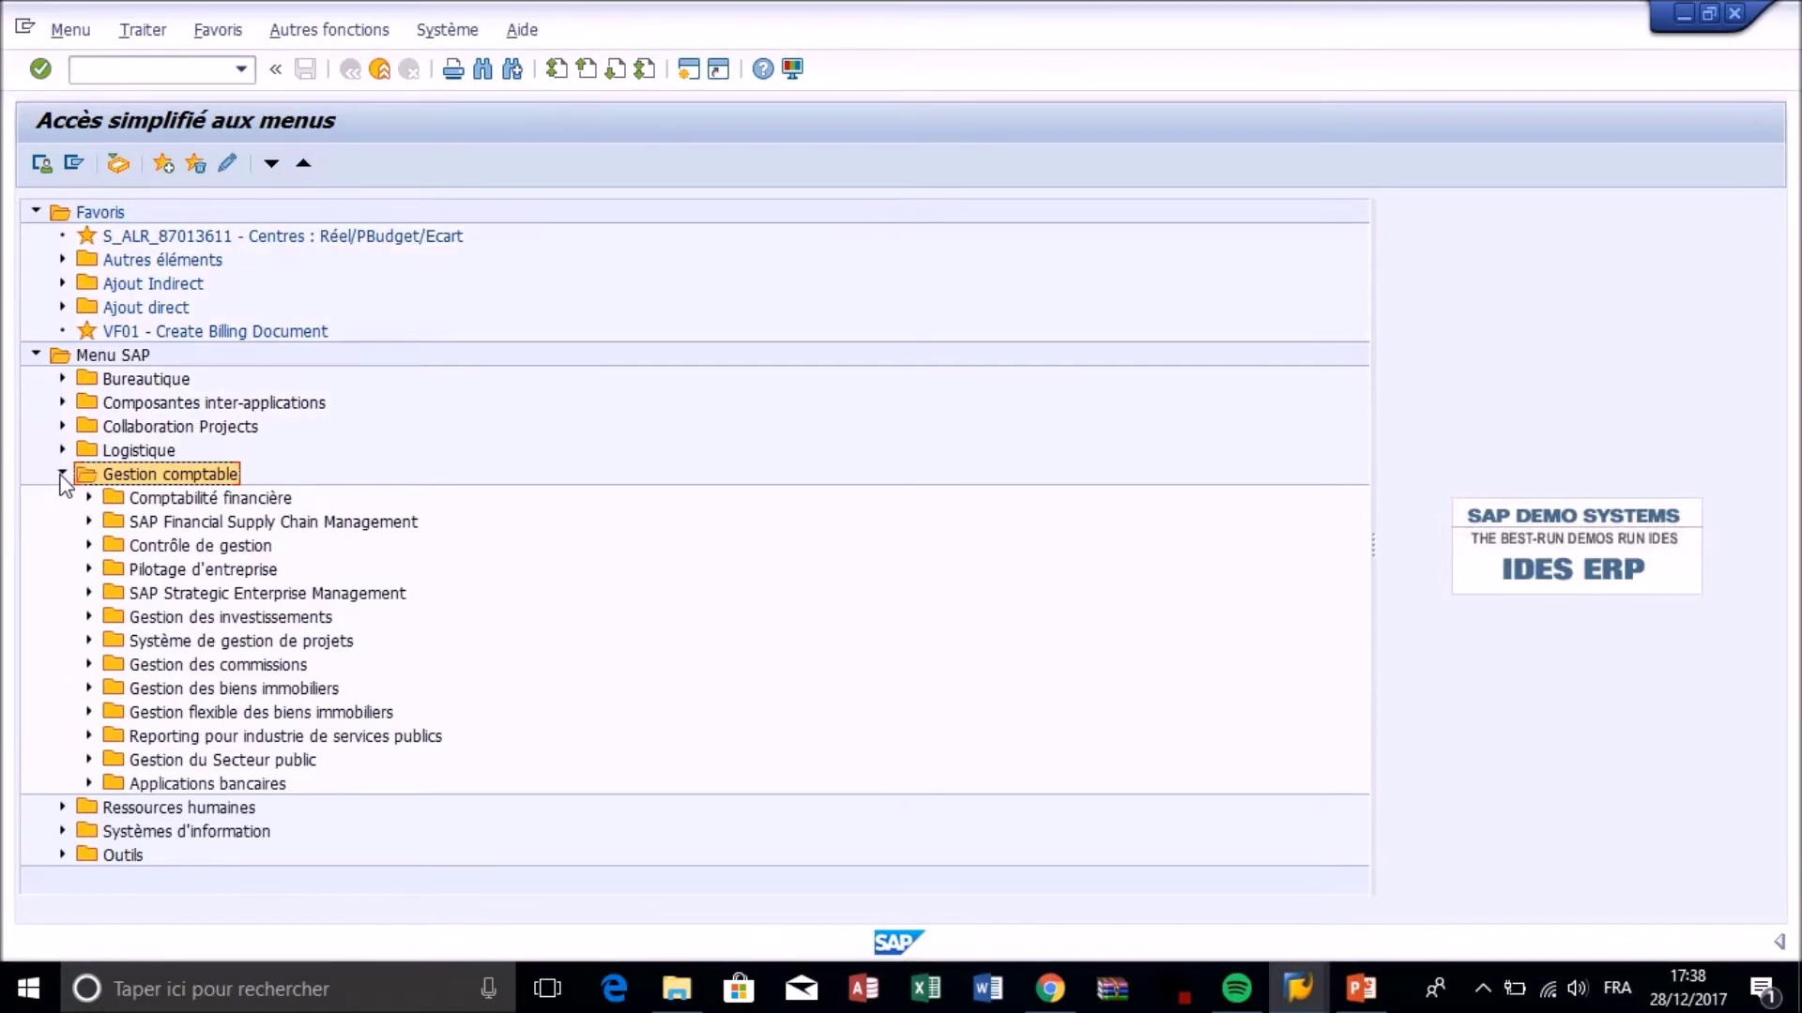
left_click(88, 545)
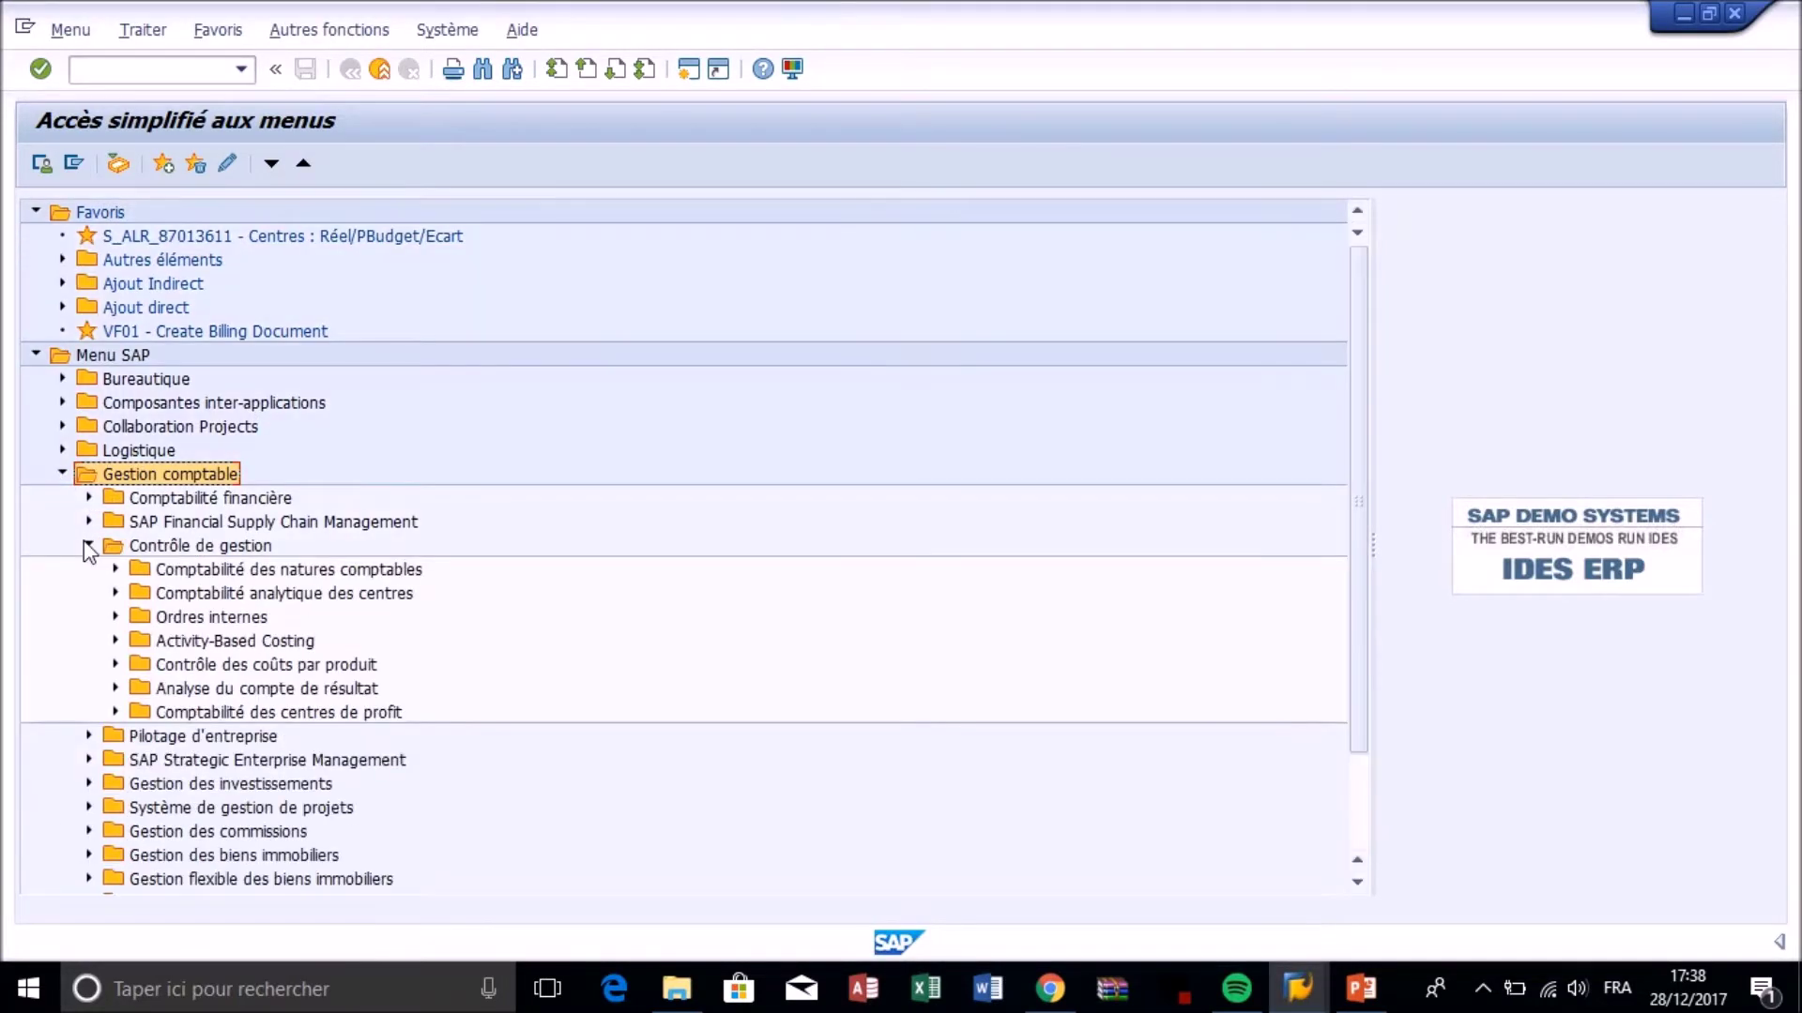
left_click(115, 619)
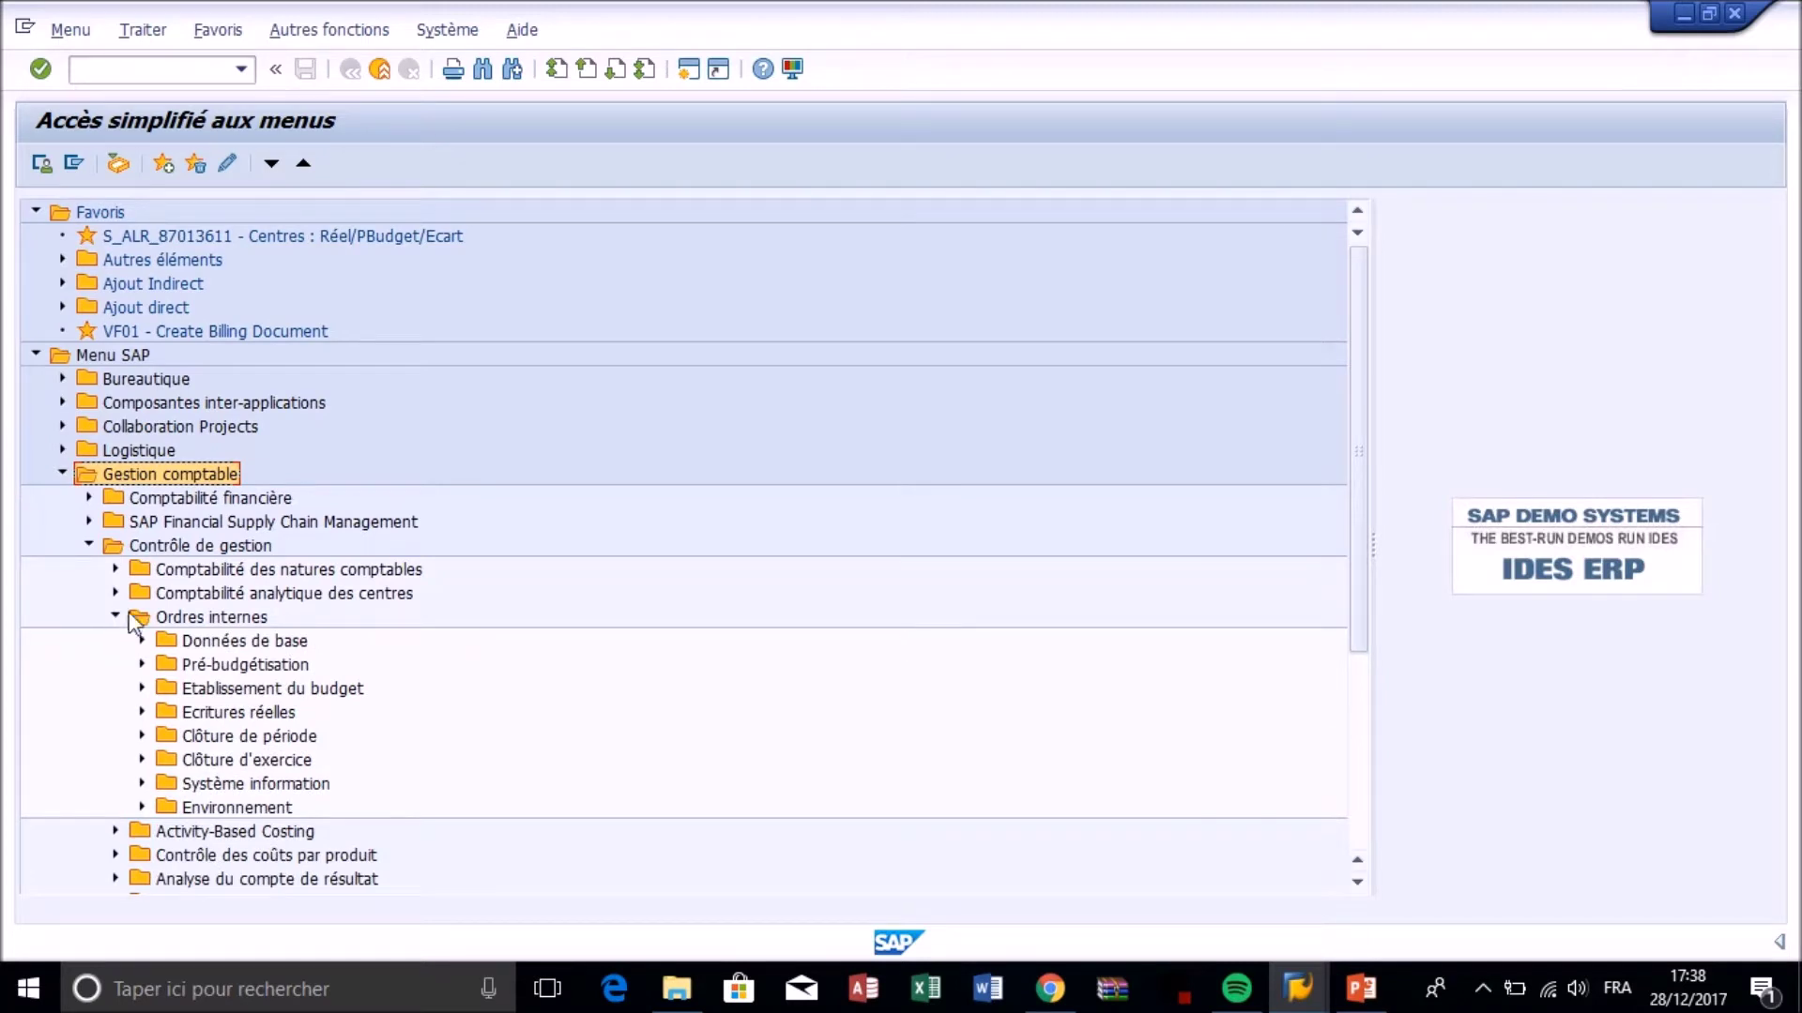
left_click(142, 664)
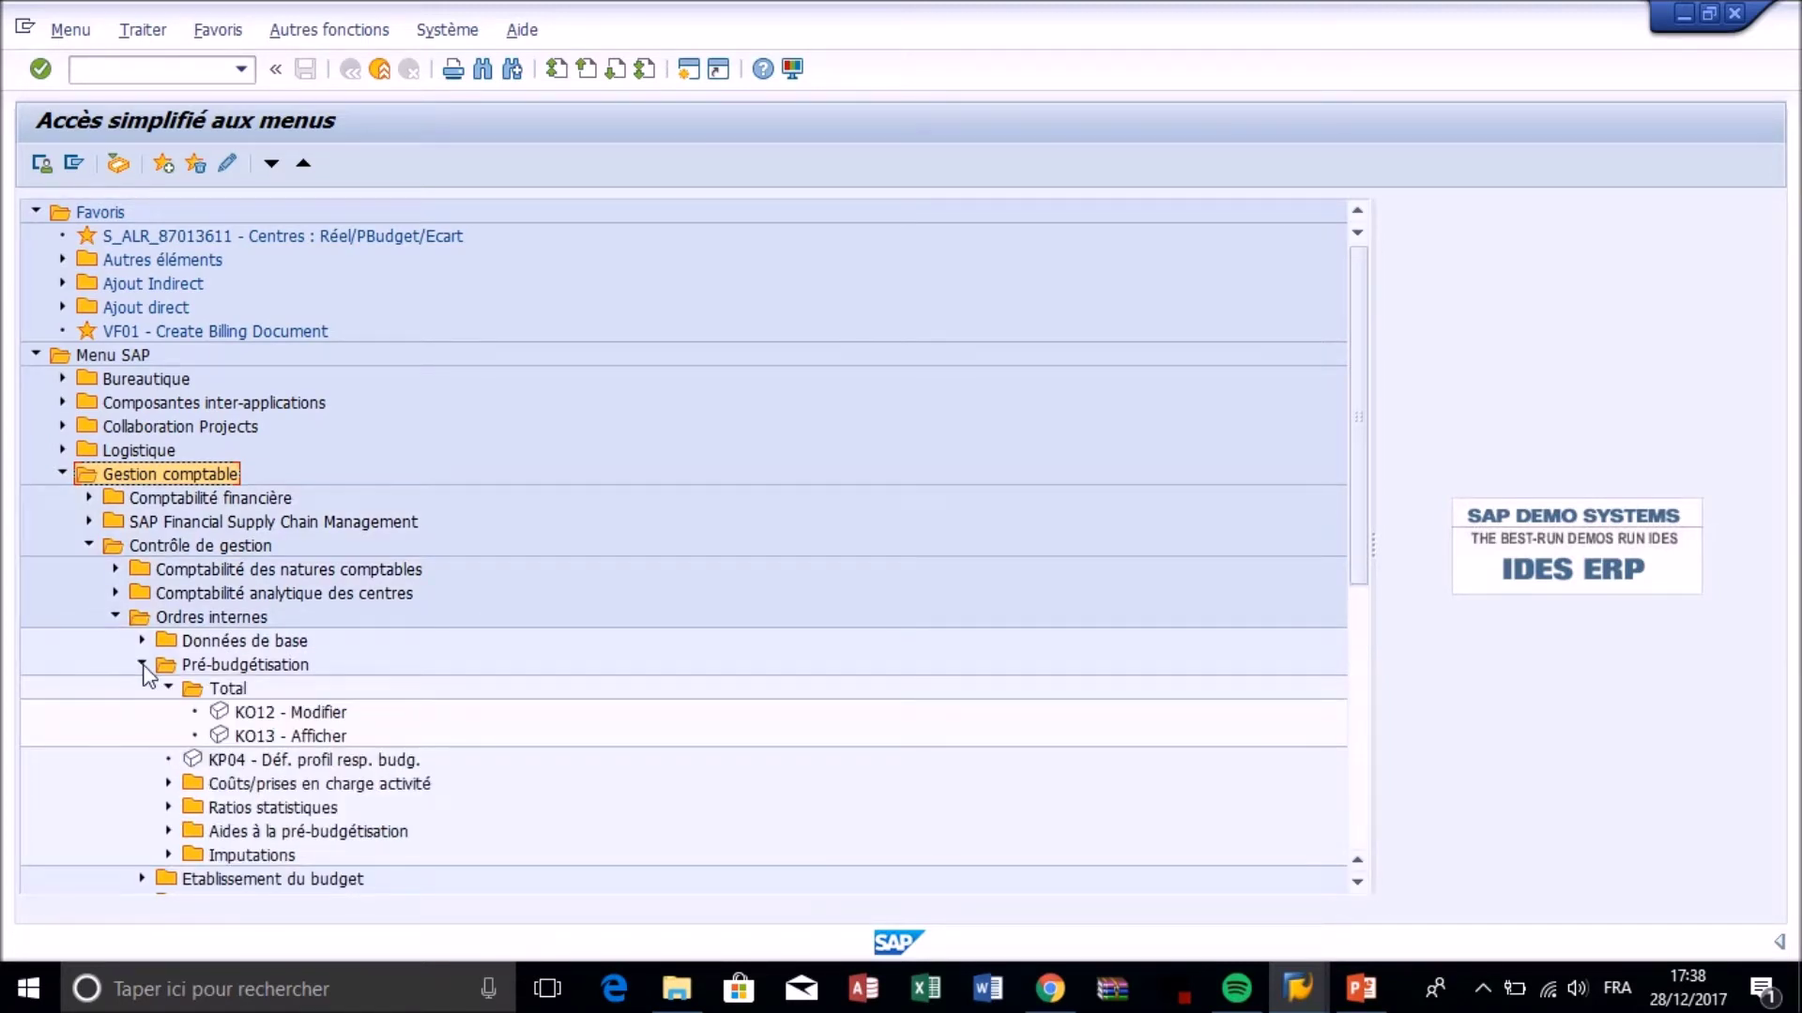
left_click(142, 664)
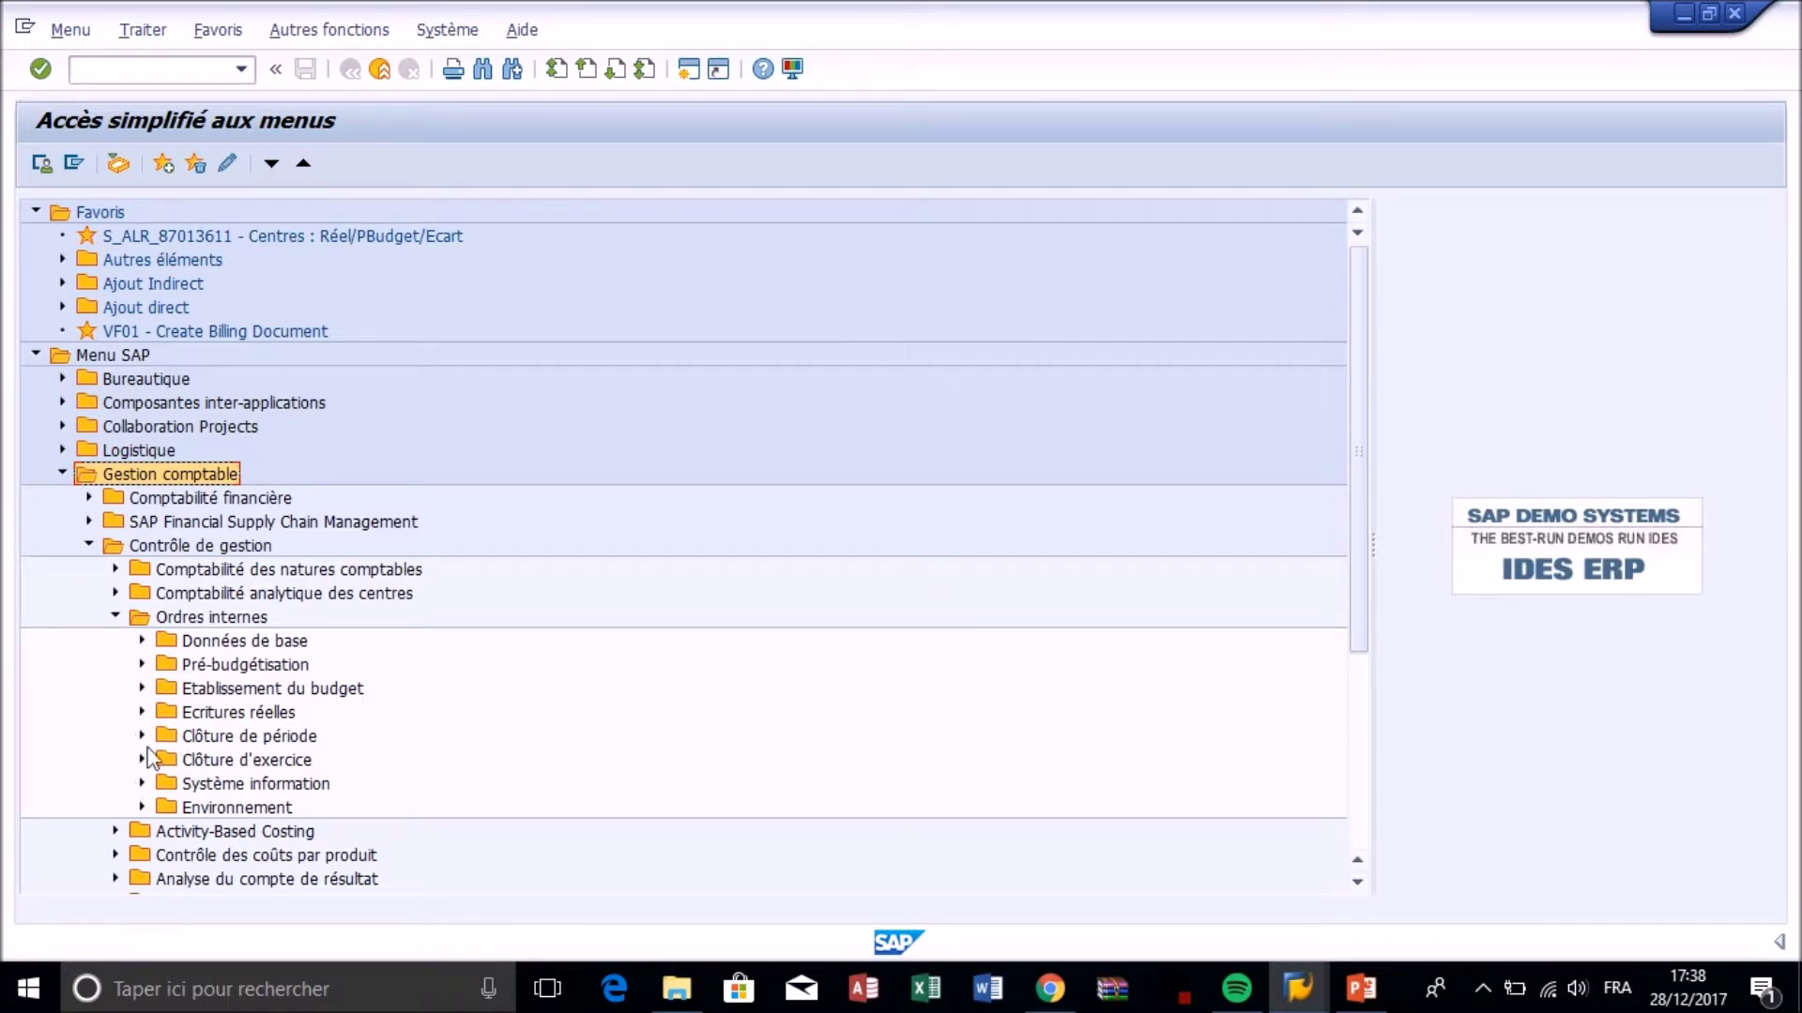
left_click(142, 665)
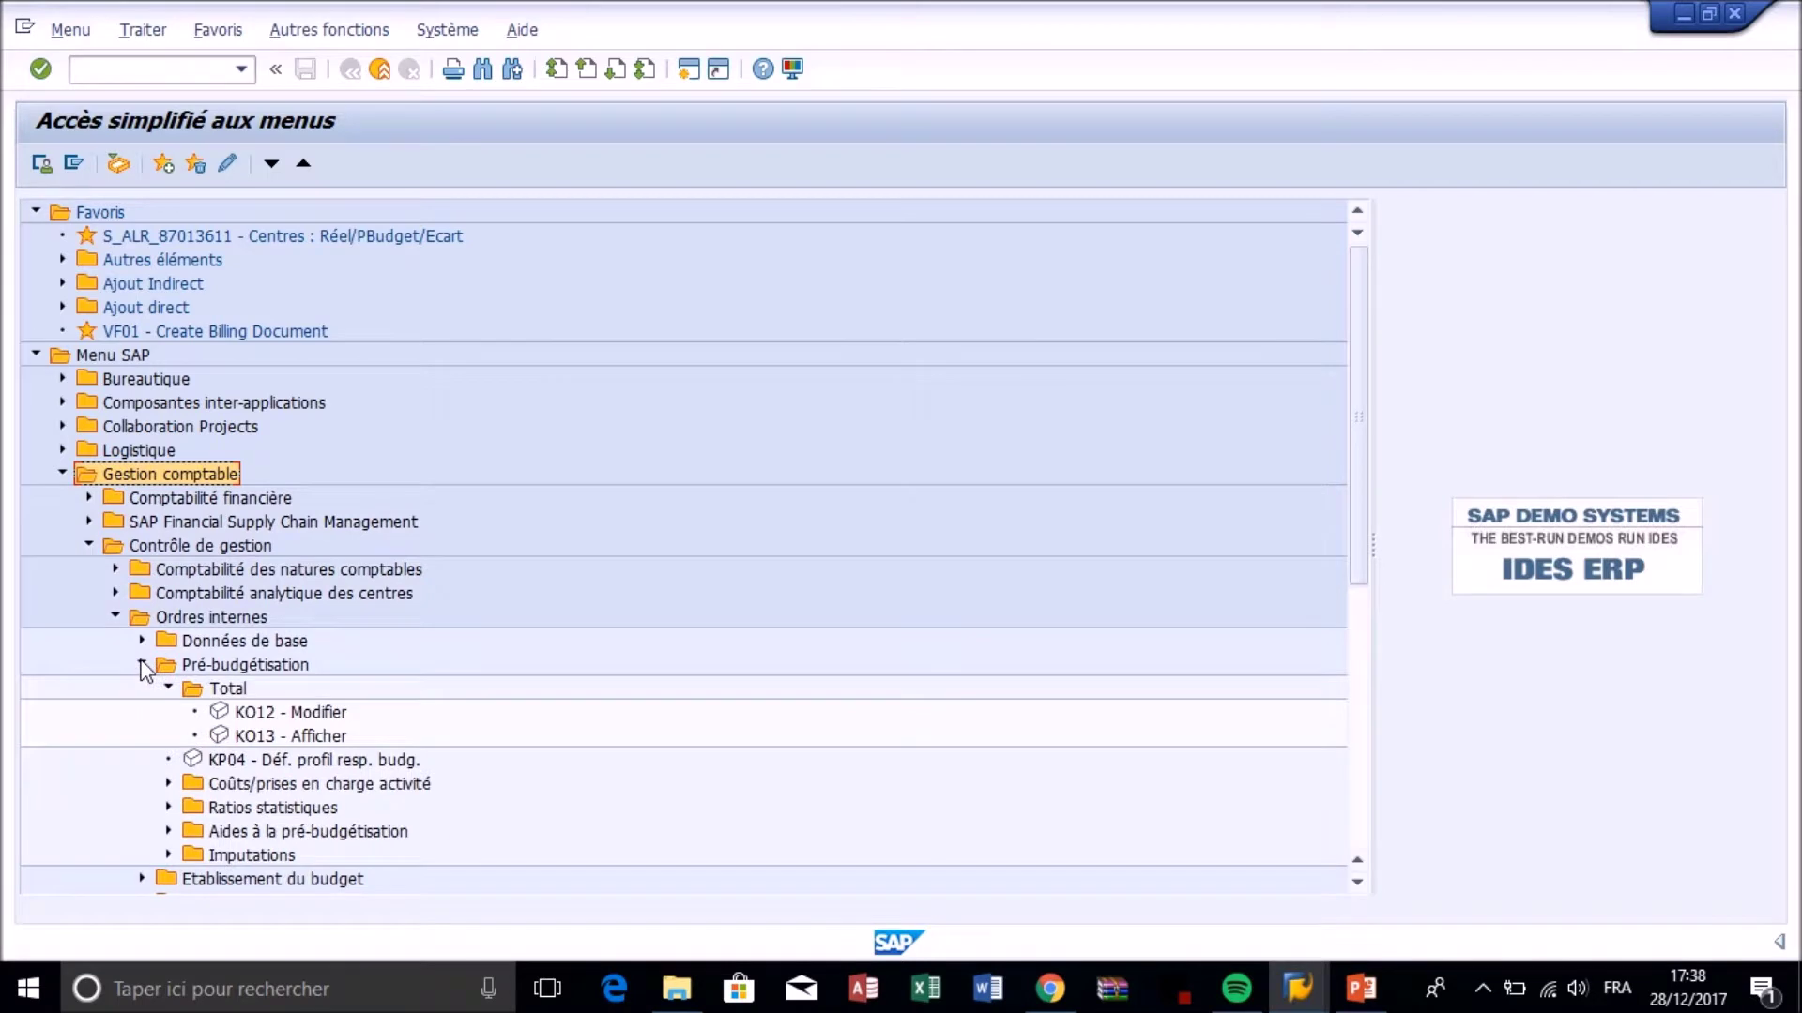
left_click(169, 785)
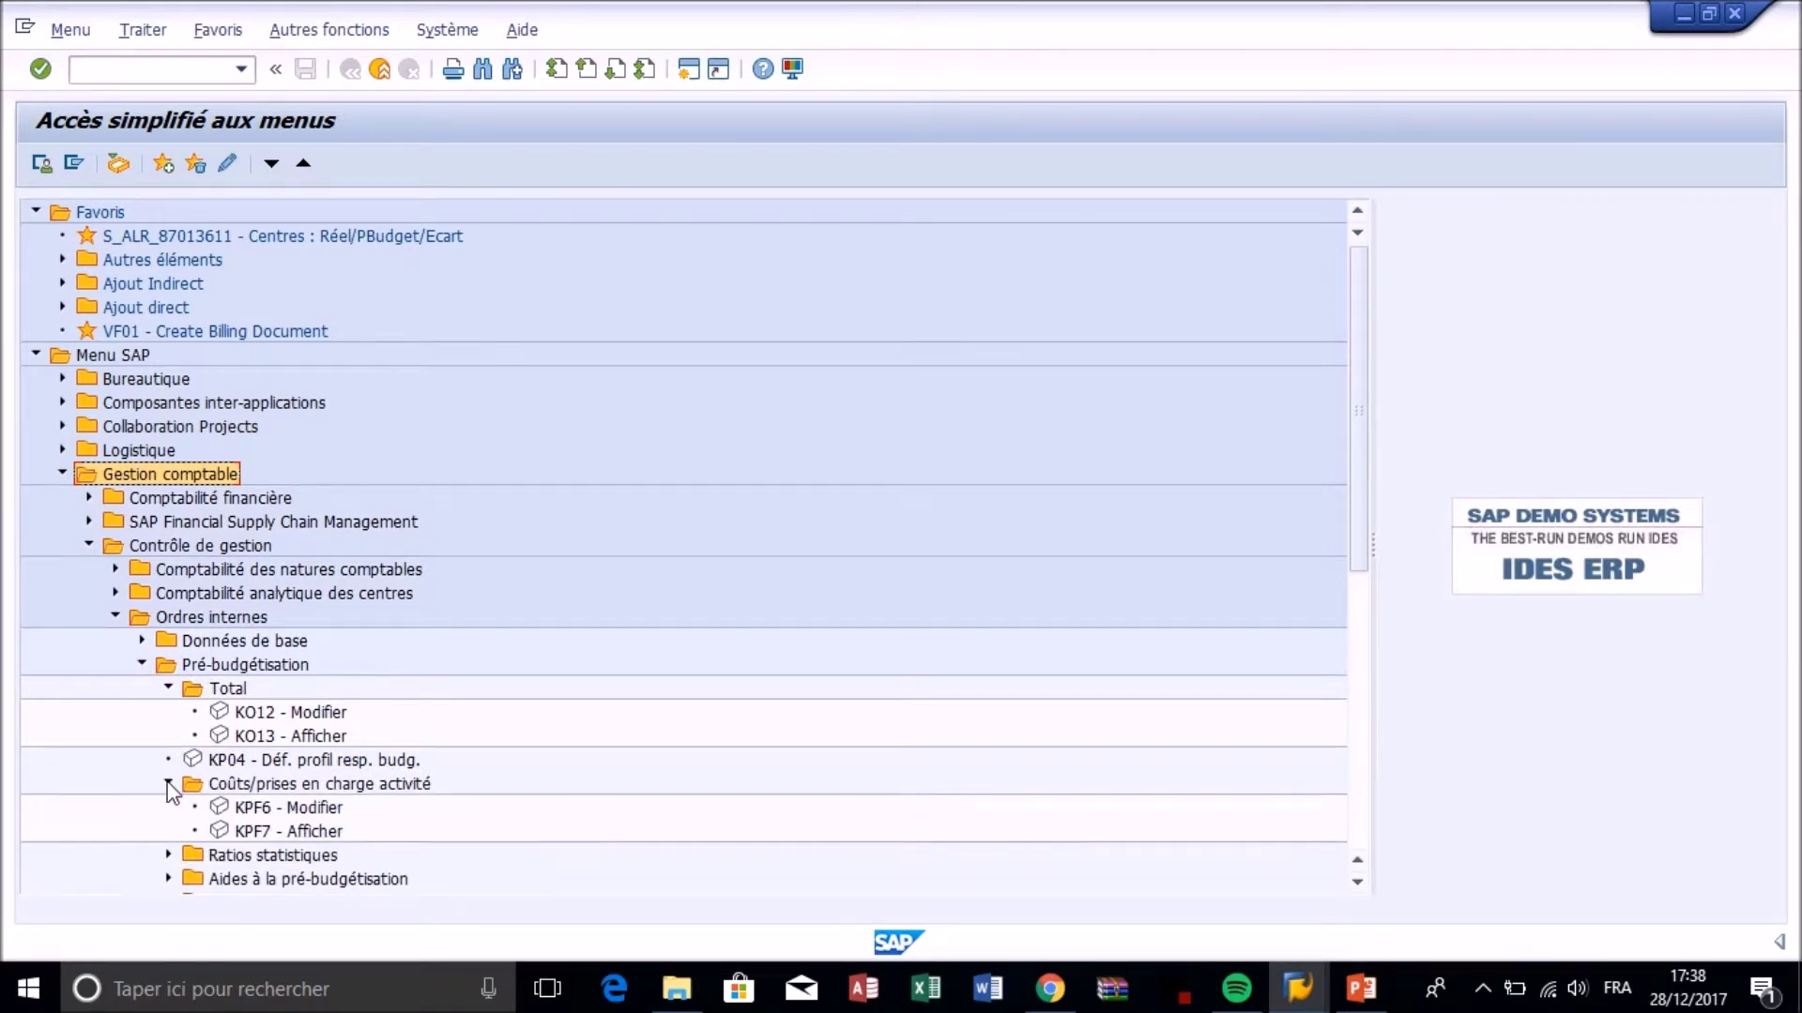
double_click(331, 809)
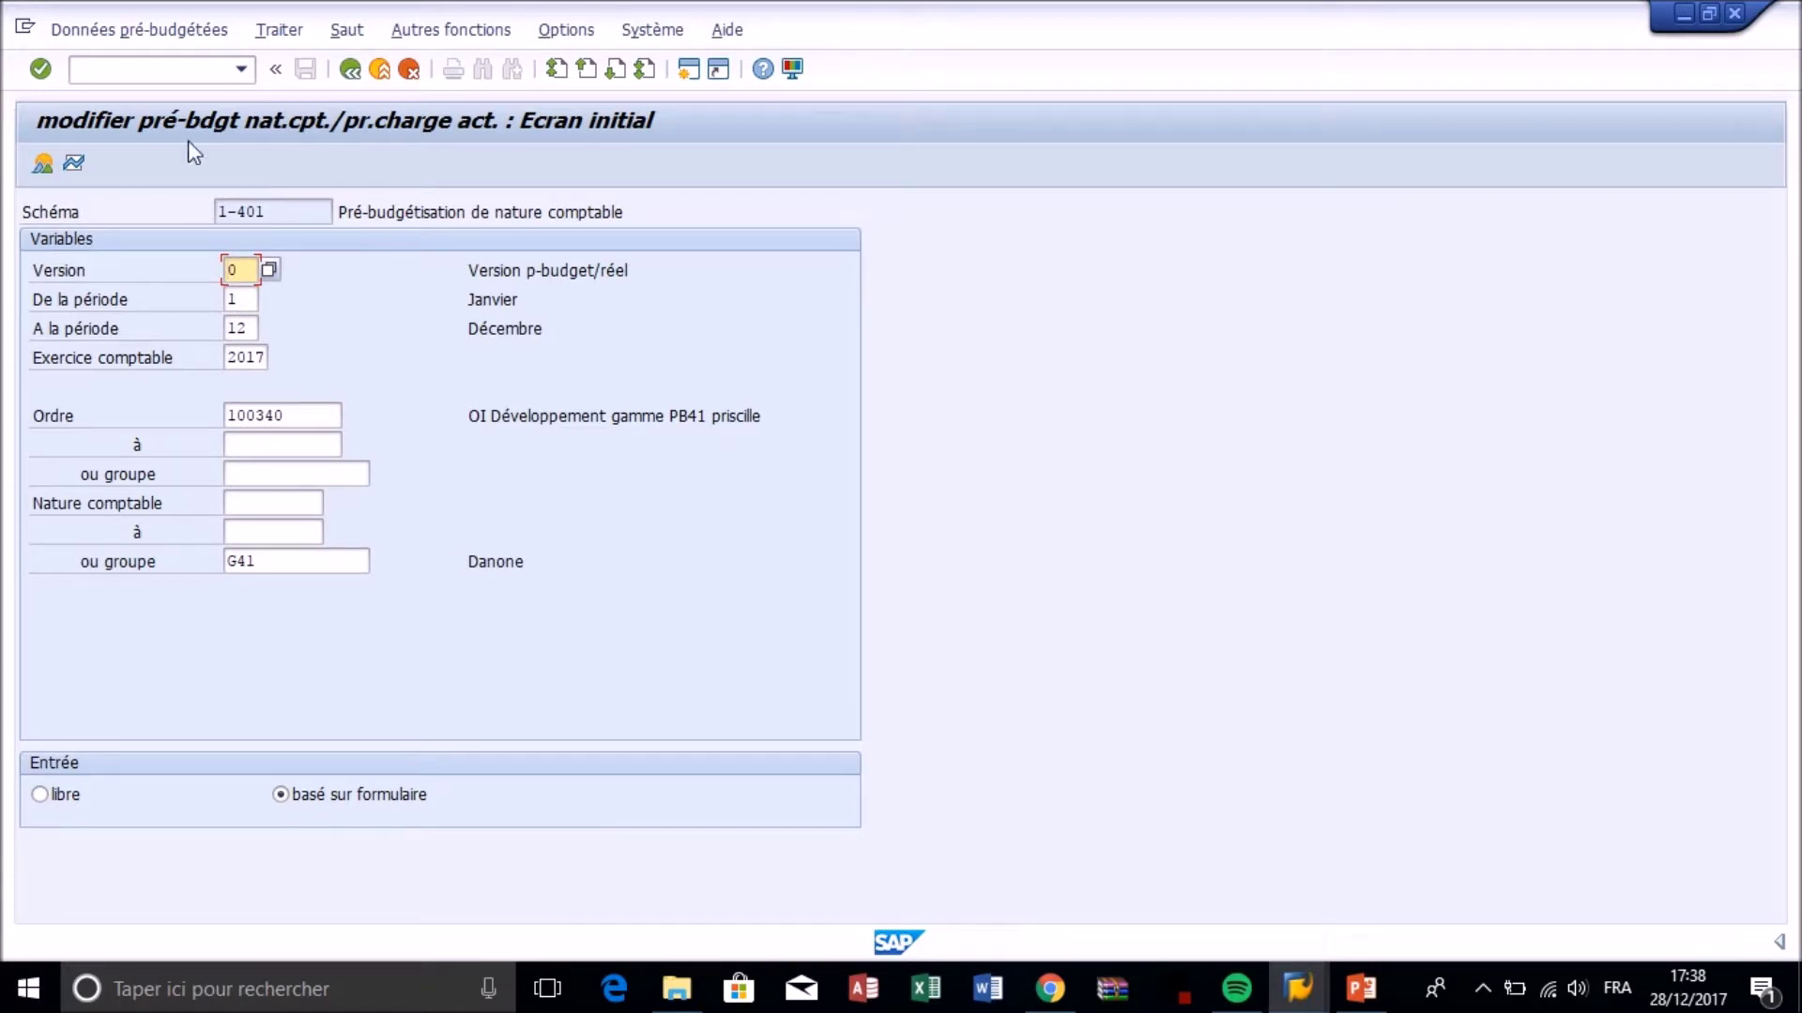
Examine the available planning layouts for the Schéma field, keeping 1-401.
left_click(269, 211)
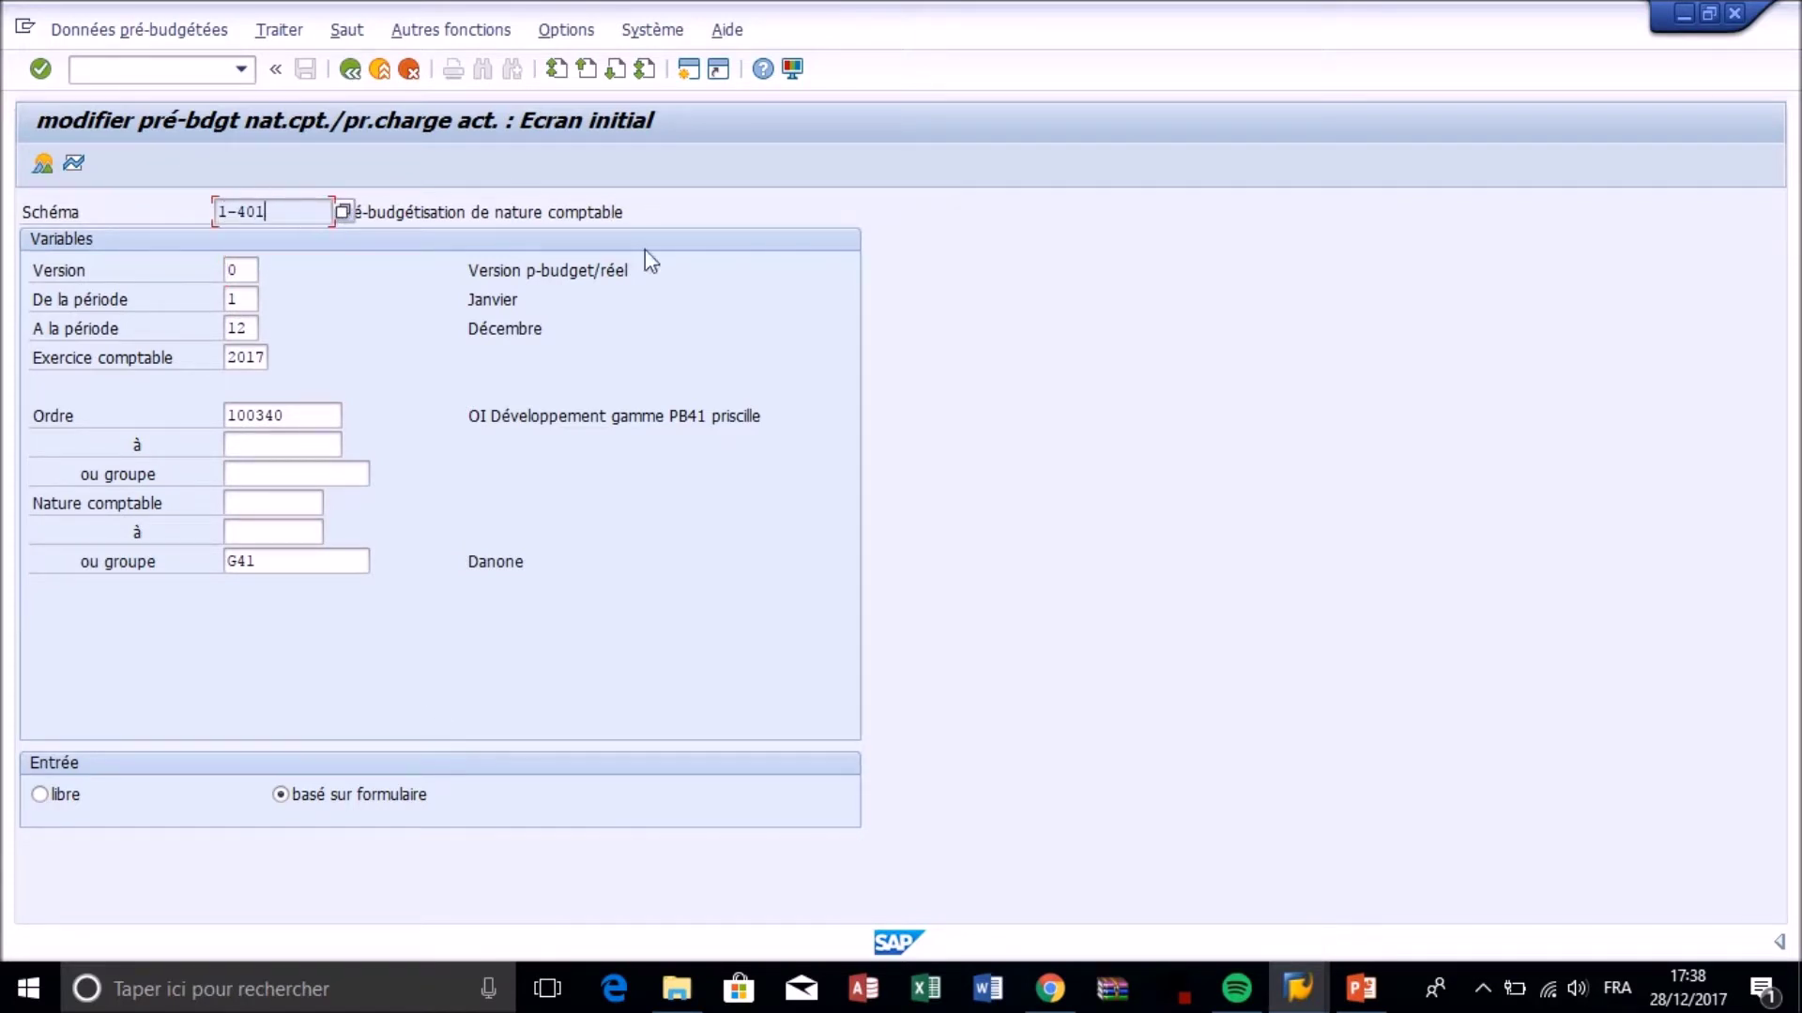
left_click(346, 217)
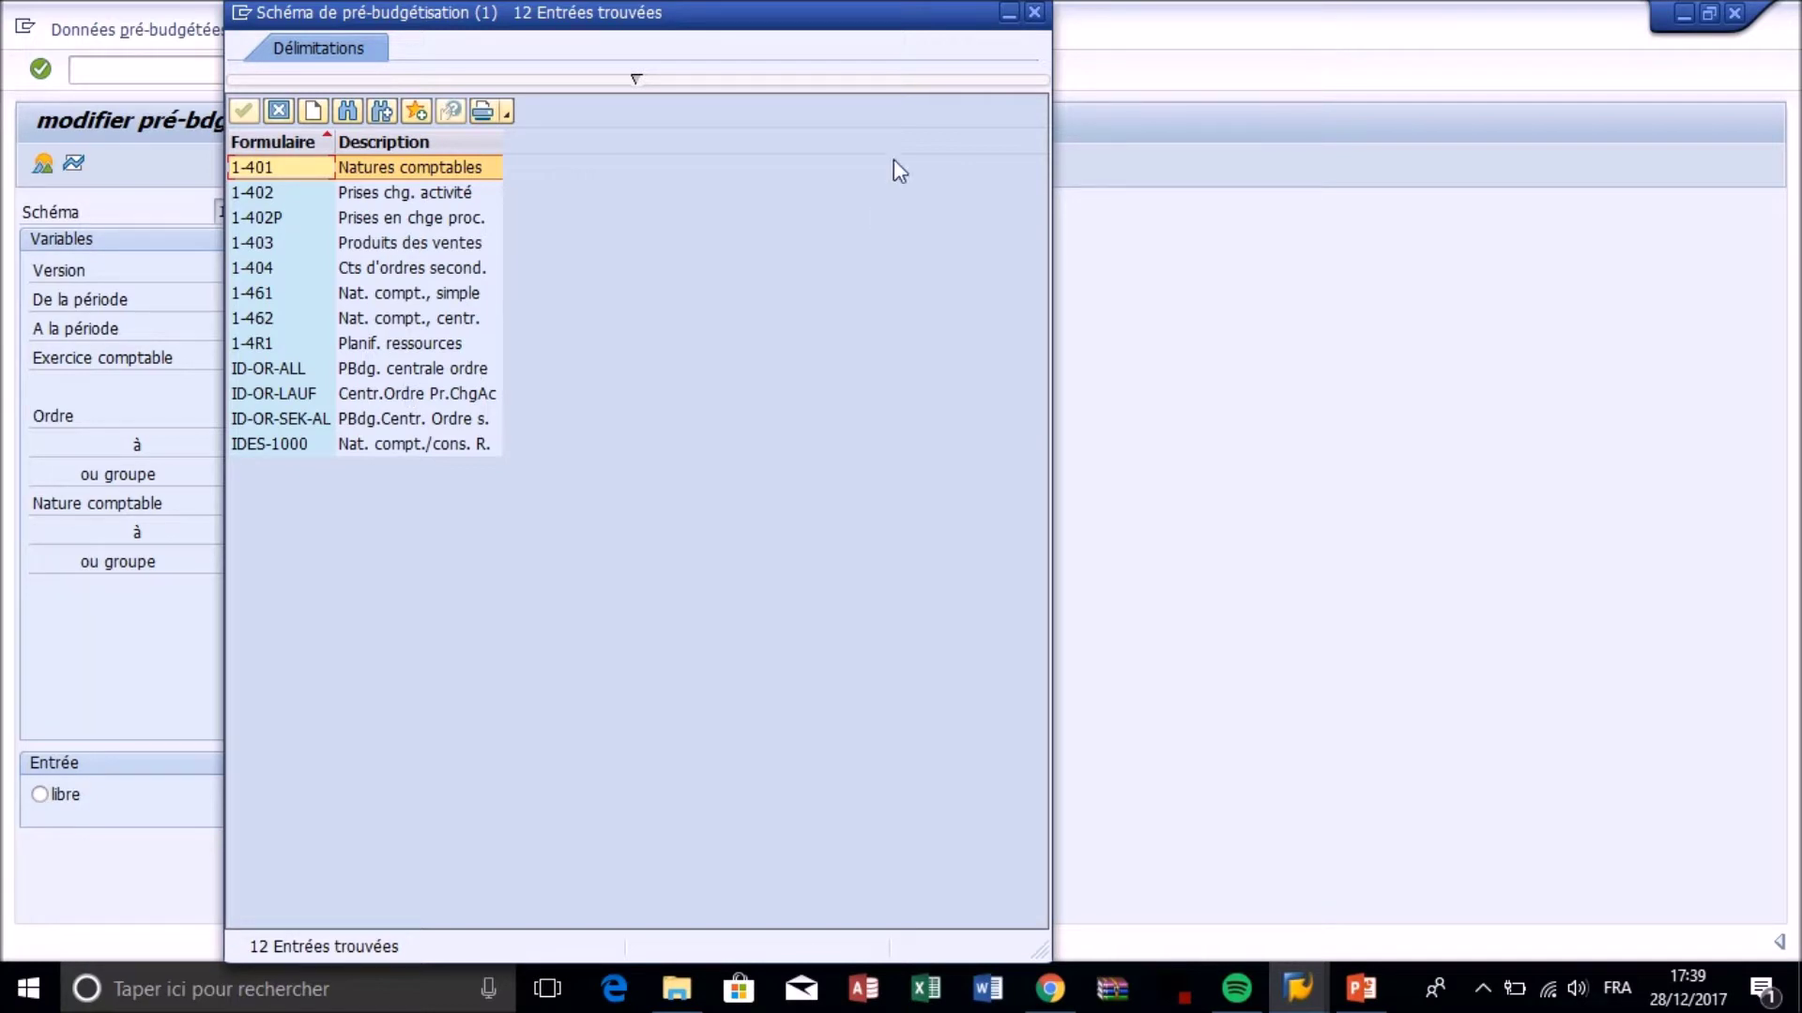
left_click(1033, 12)
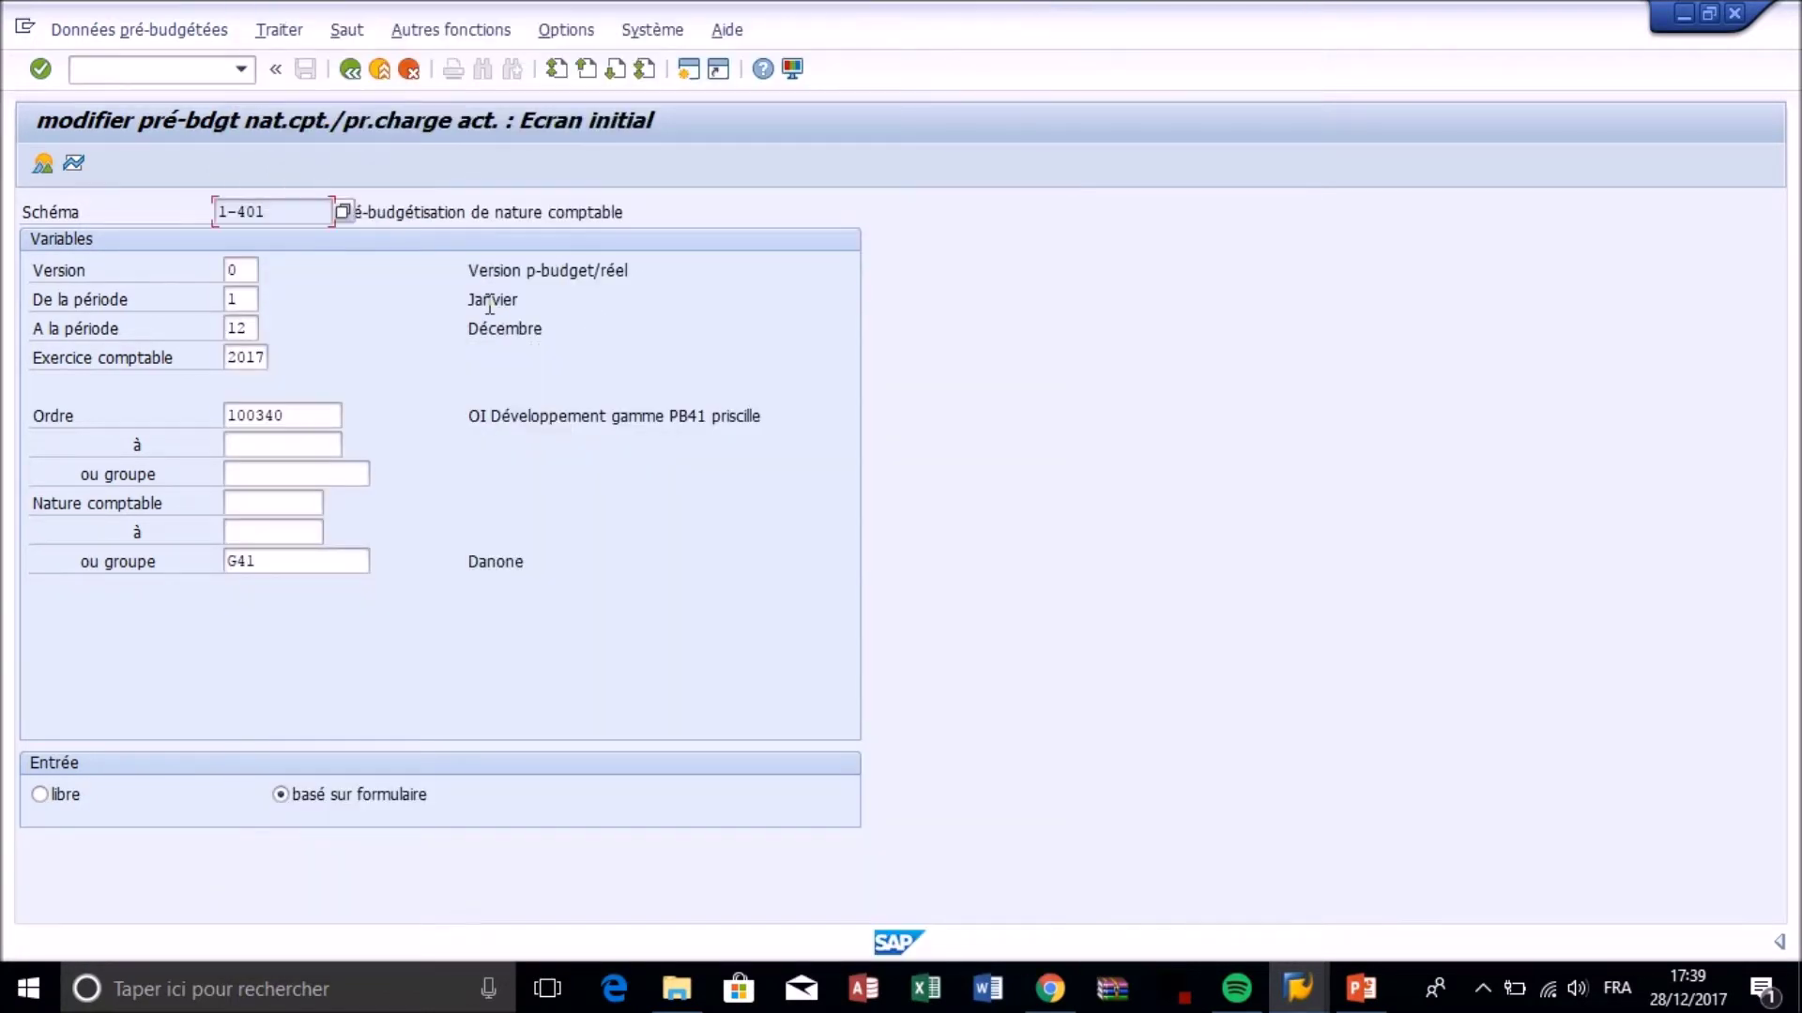
Open the cost element planning overview for the order, with periods 1 to 12 of 2017 and cost element group G41.
left_click(240, 298)
key("Tab")
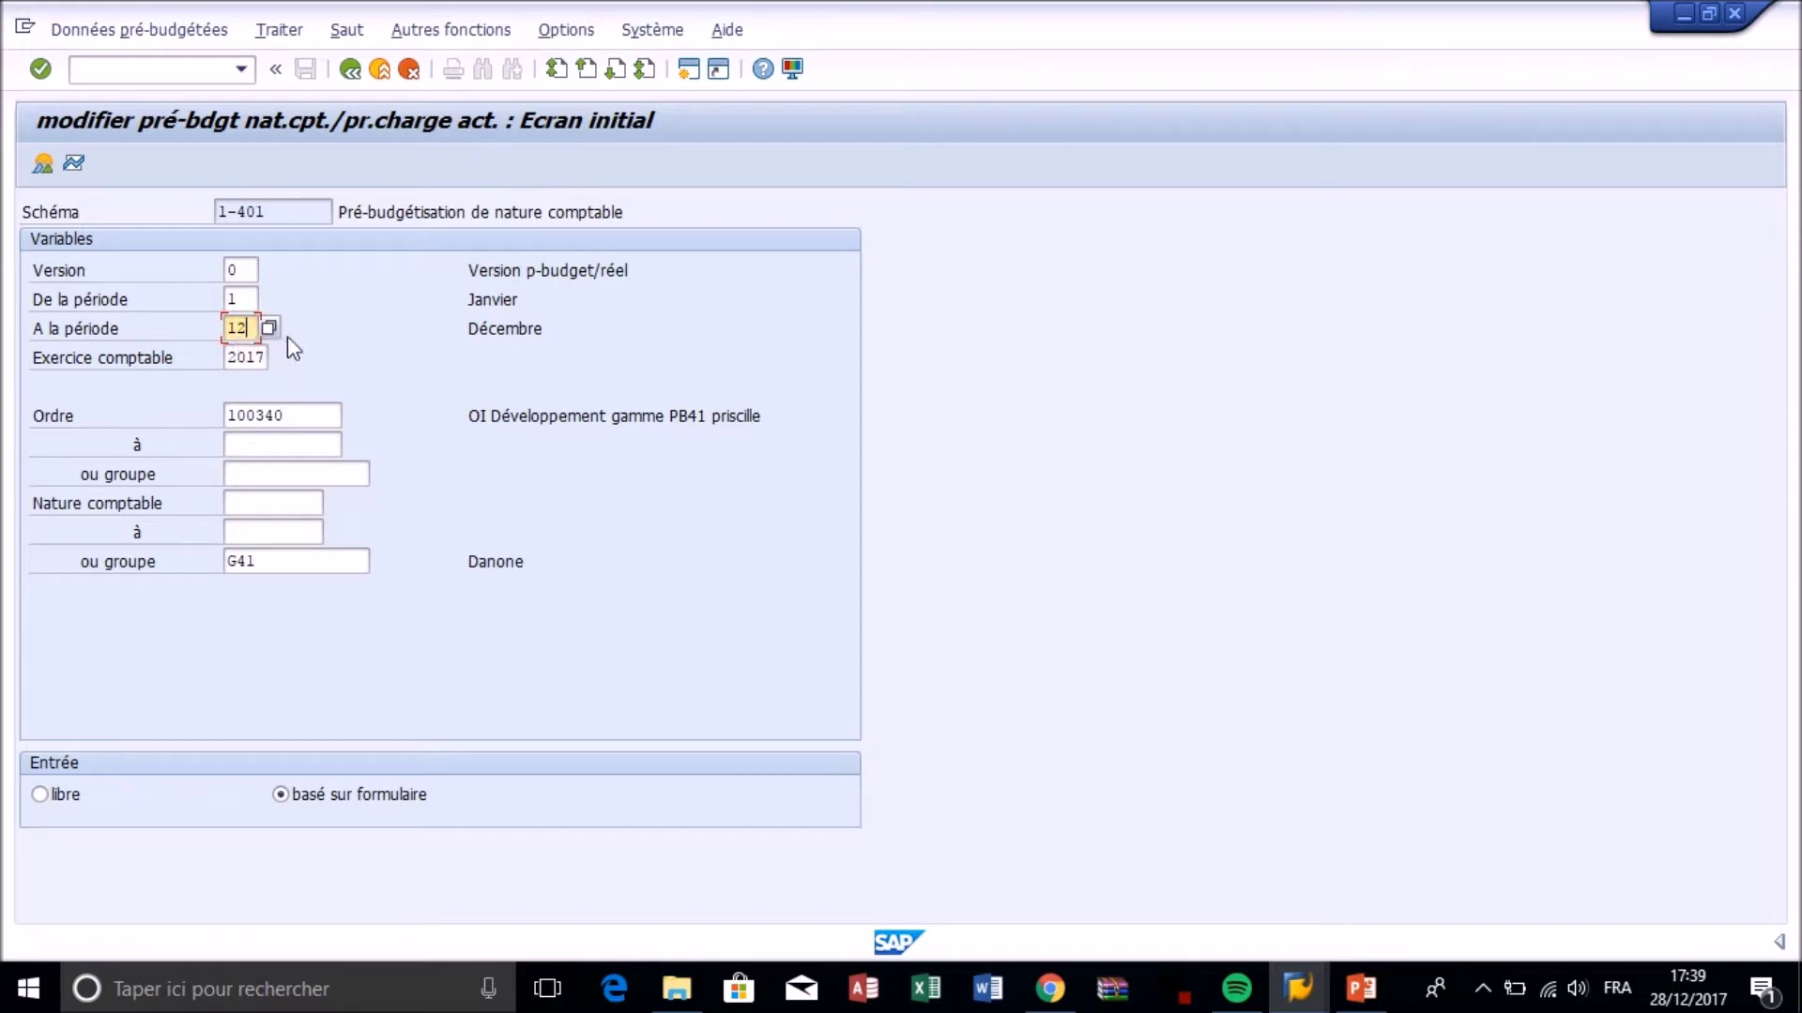
left_click(267, 359)
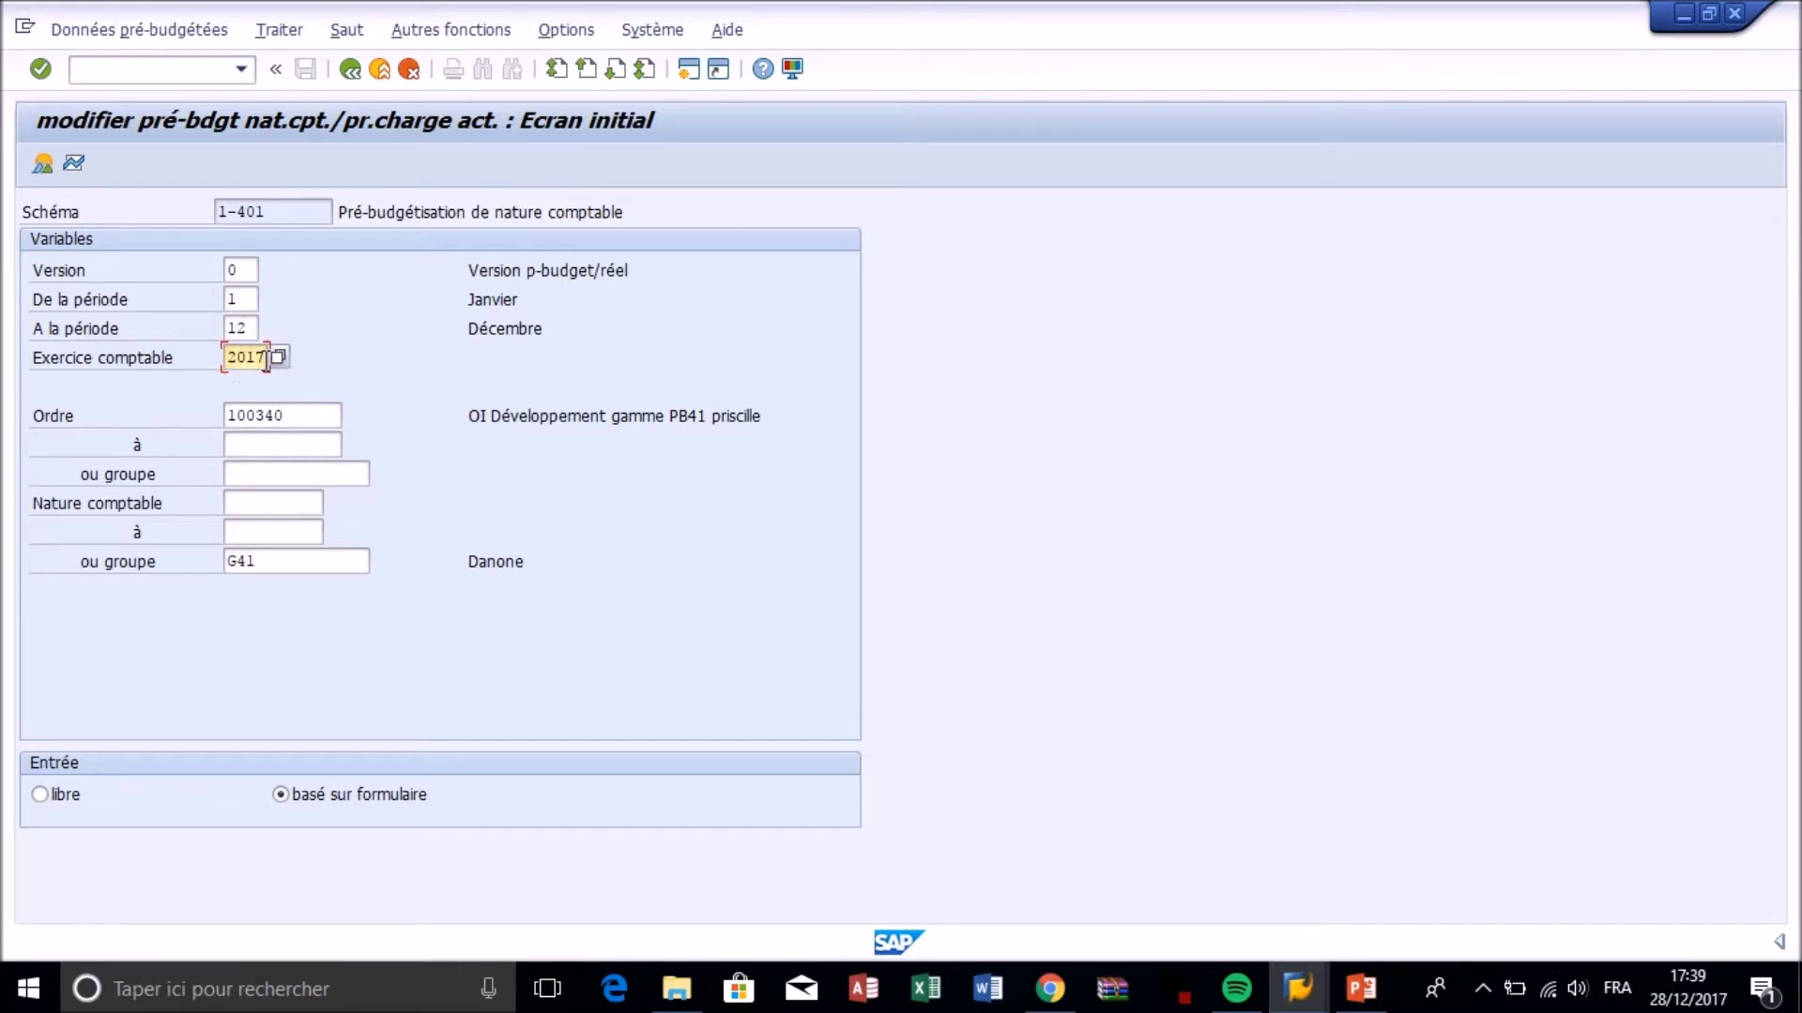
left_click(327, 418)
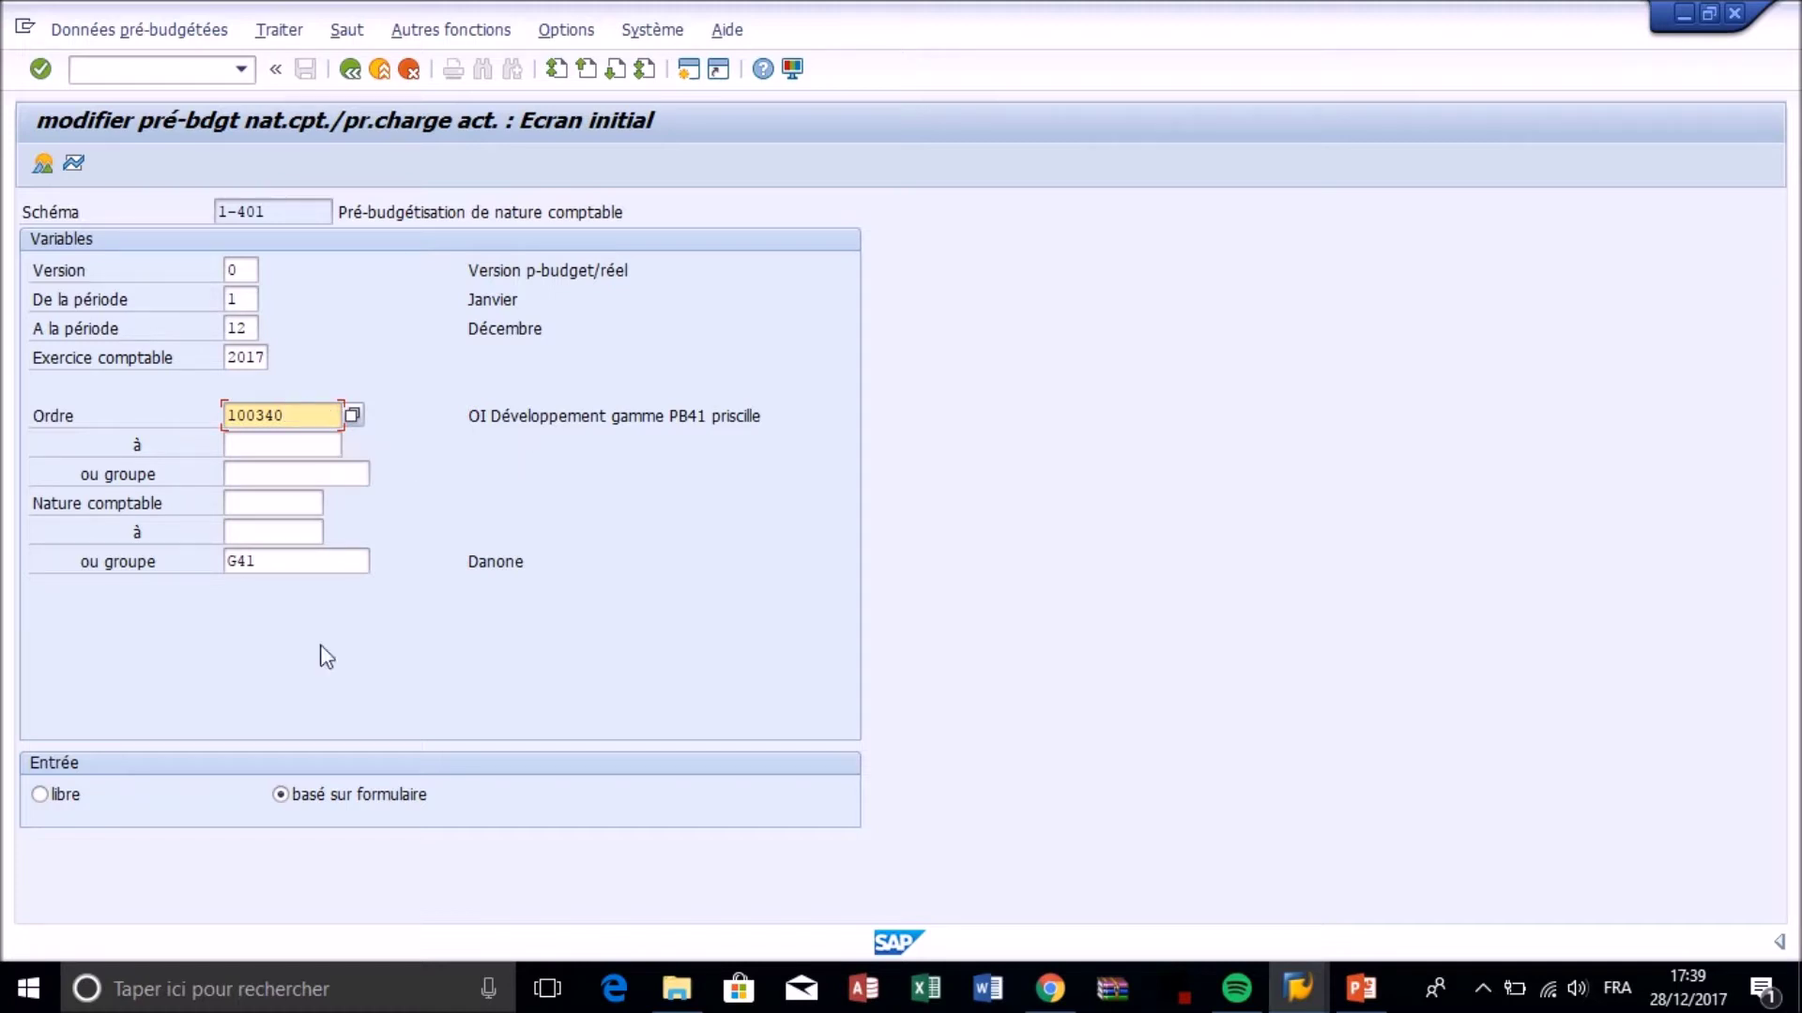
left_click(266, 556)
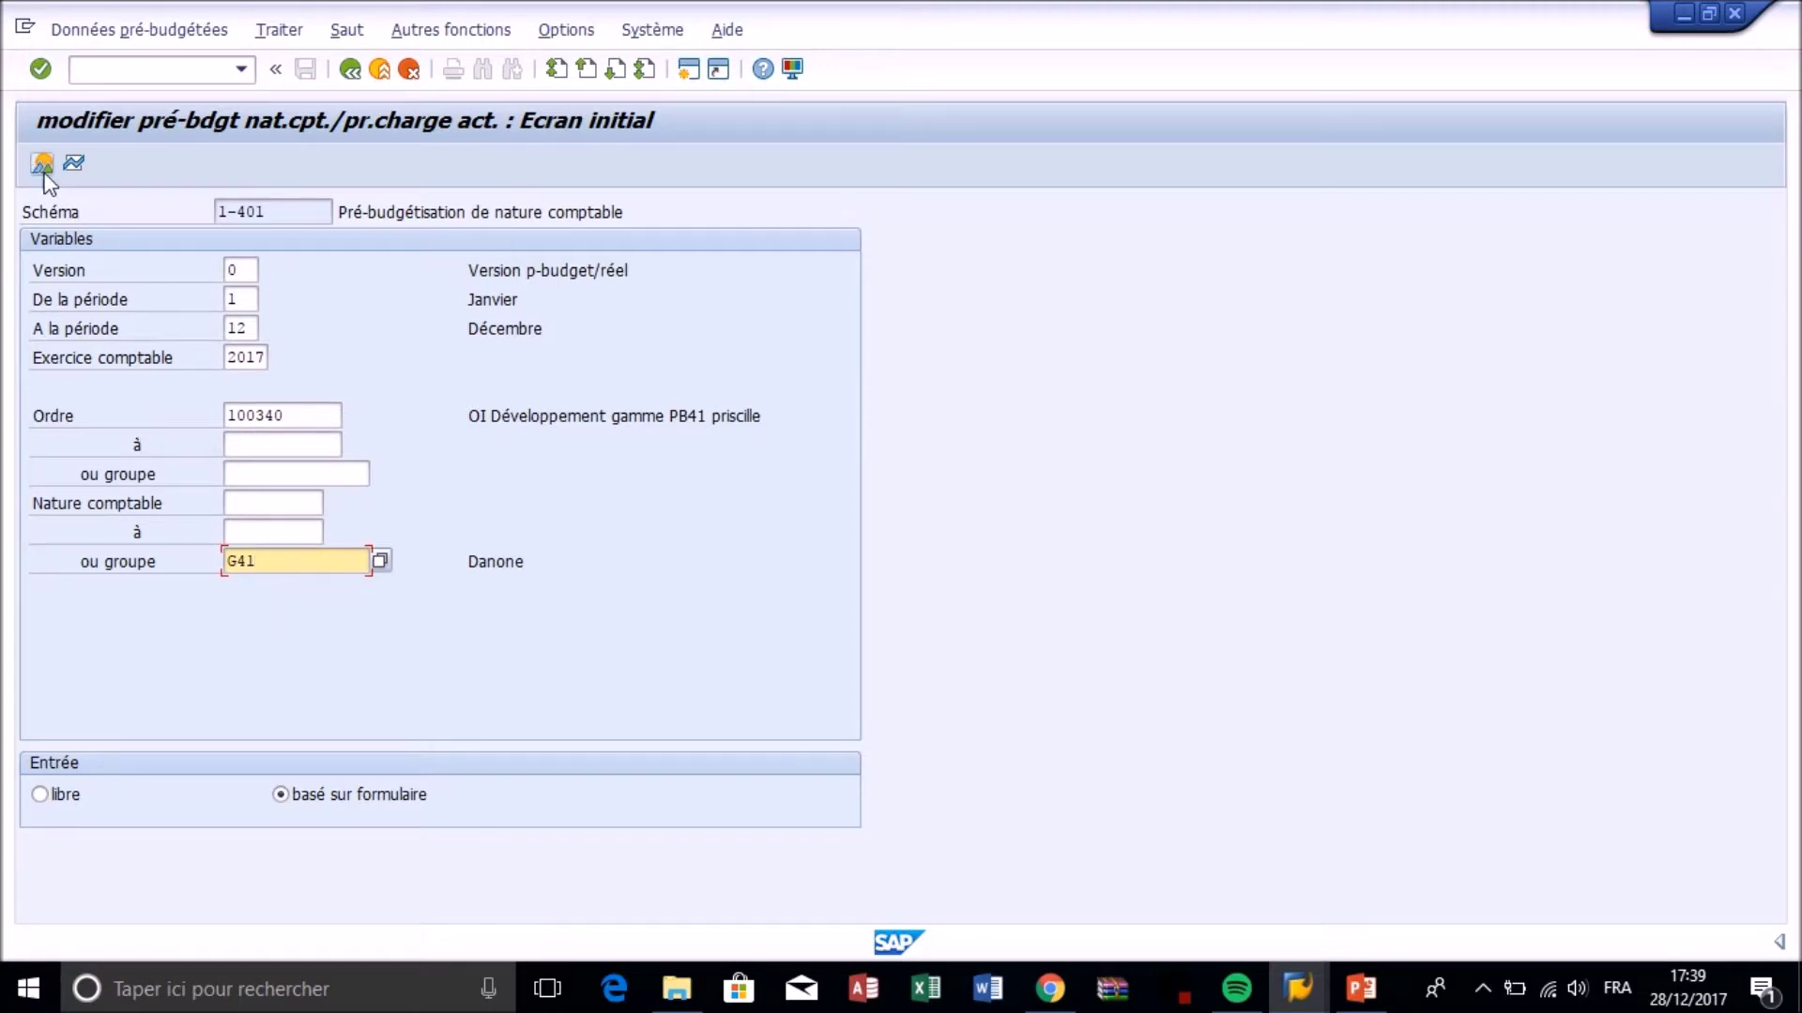
left_click(42, 167)
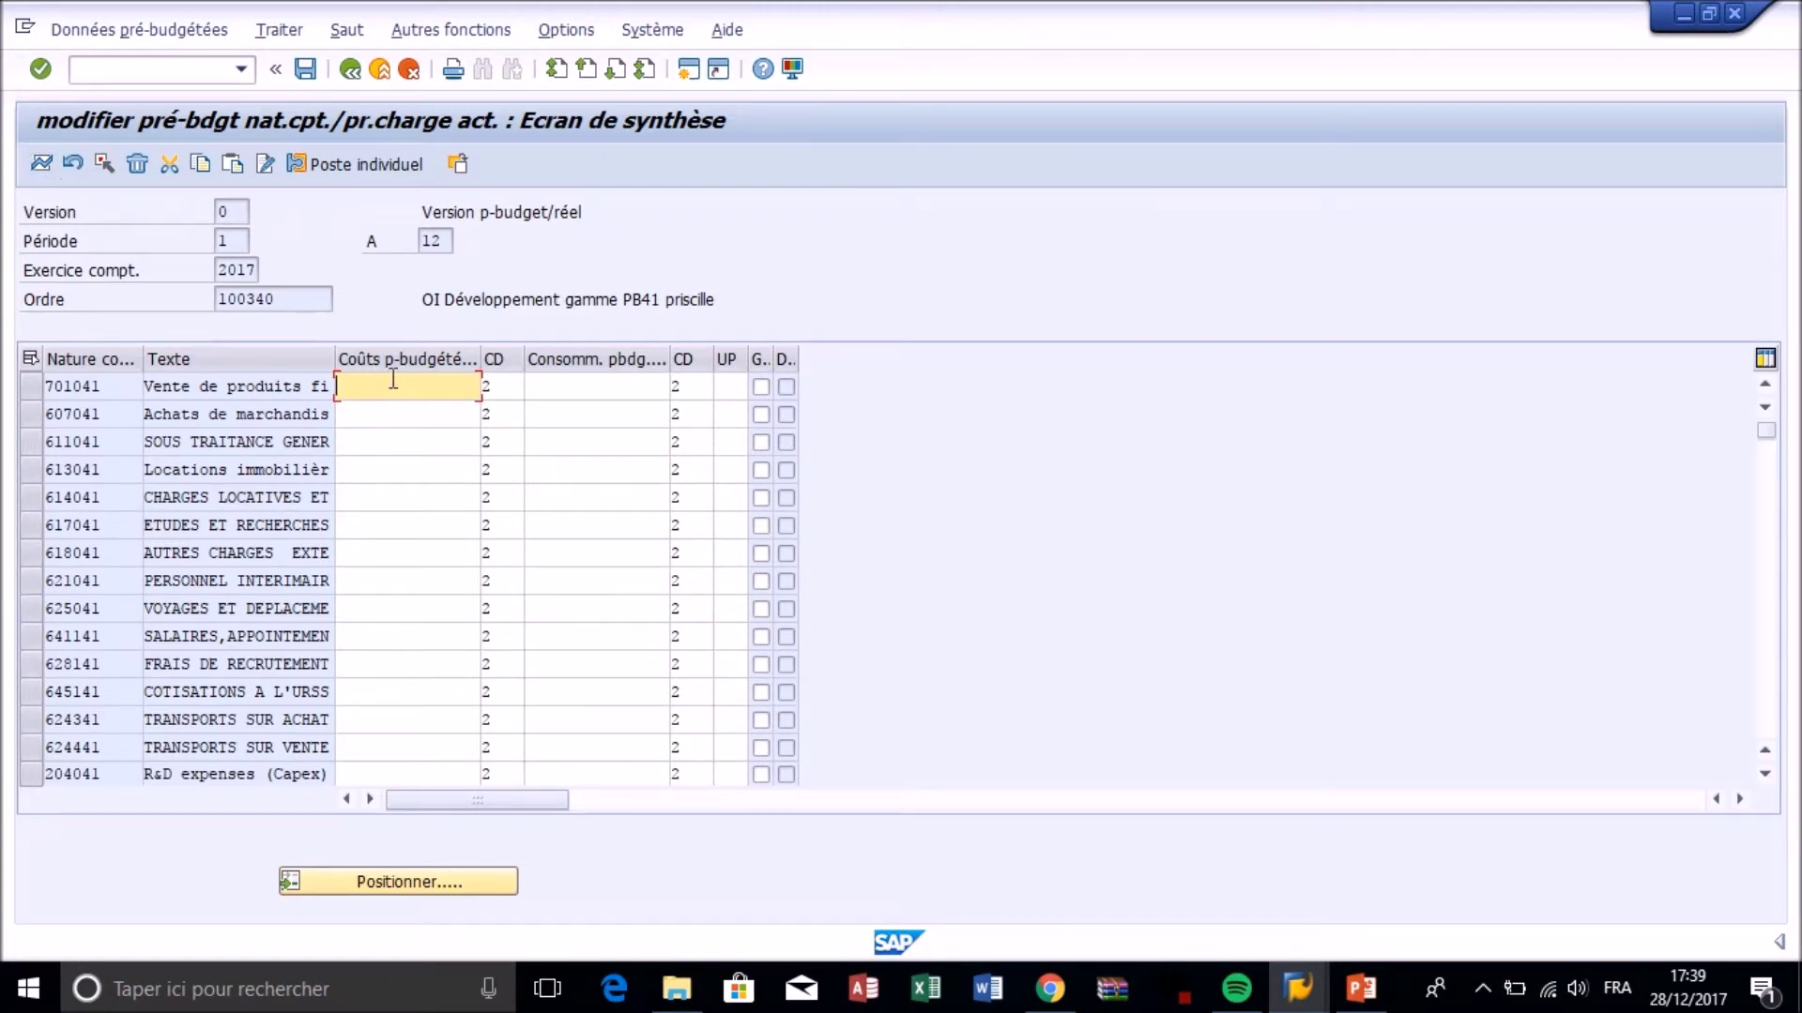
Plan costs of 20.000 for cost element 625041, VOYAGES ET DEPLACEMENTS.
left_click(440, 451)
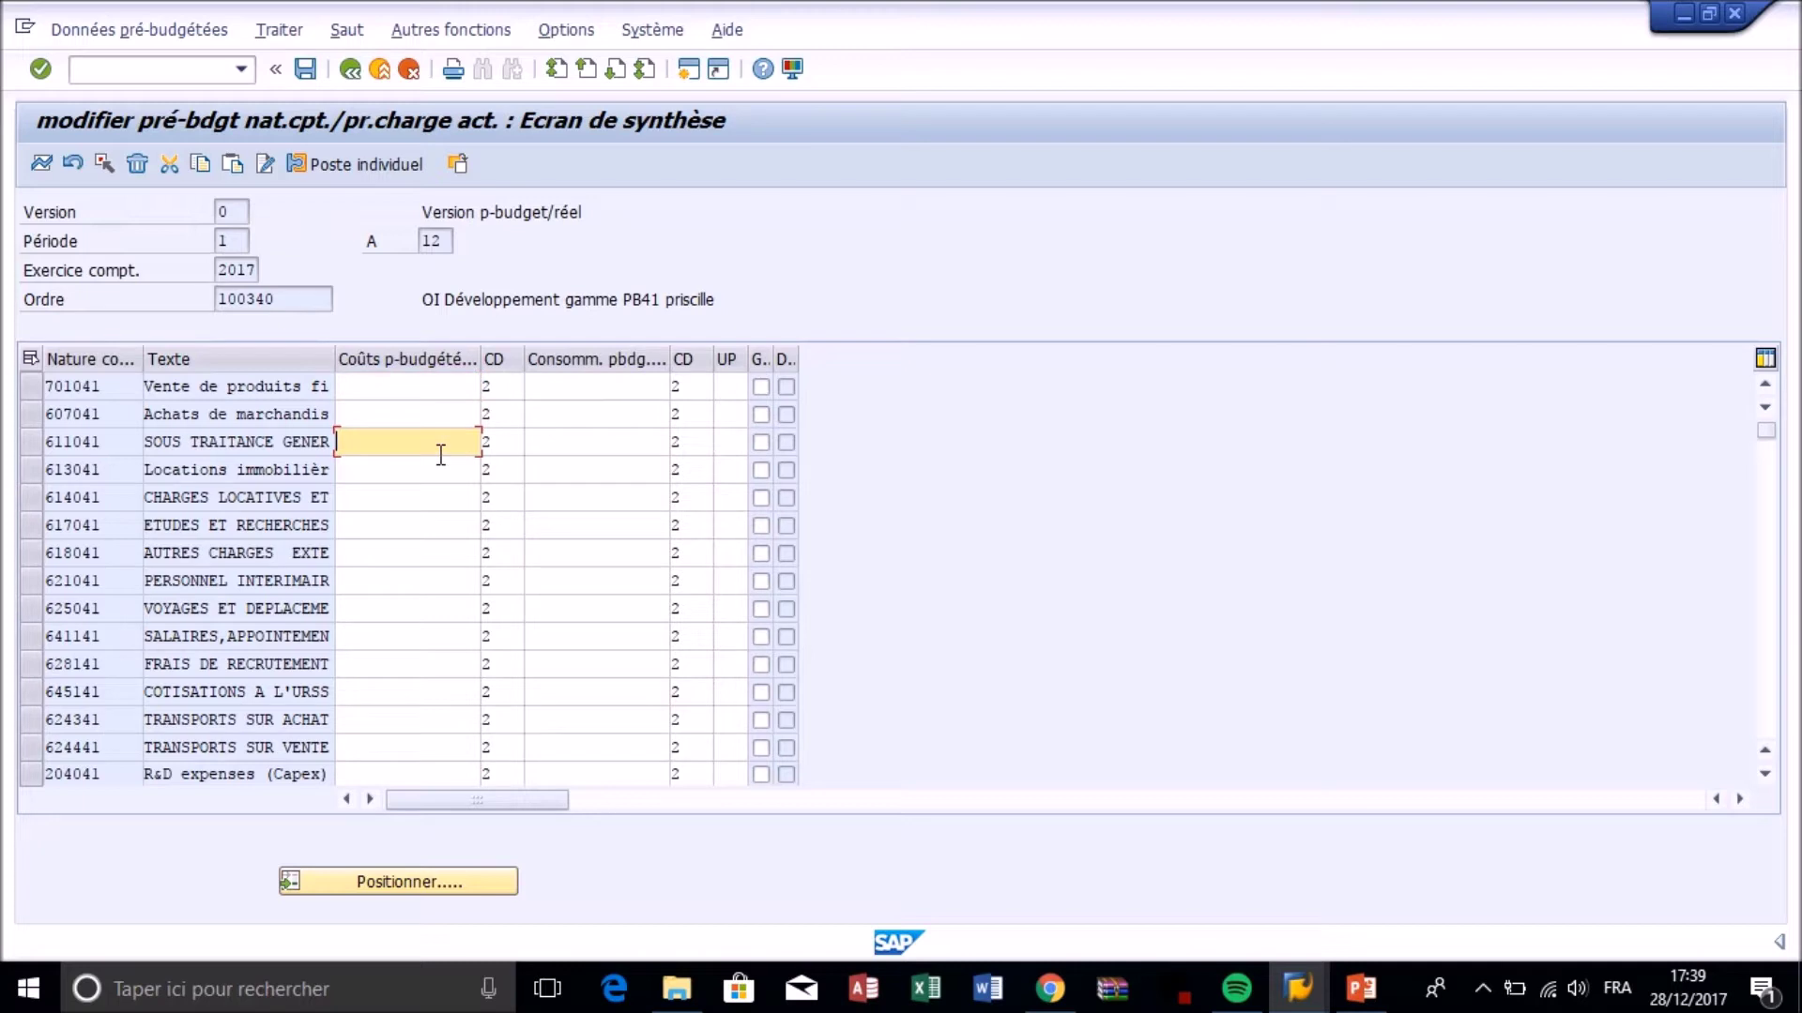
left_click(247, 608)
scroll(254, 638, "down", 2)
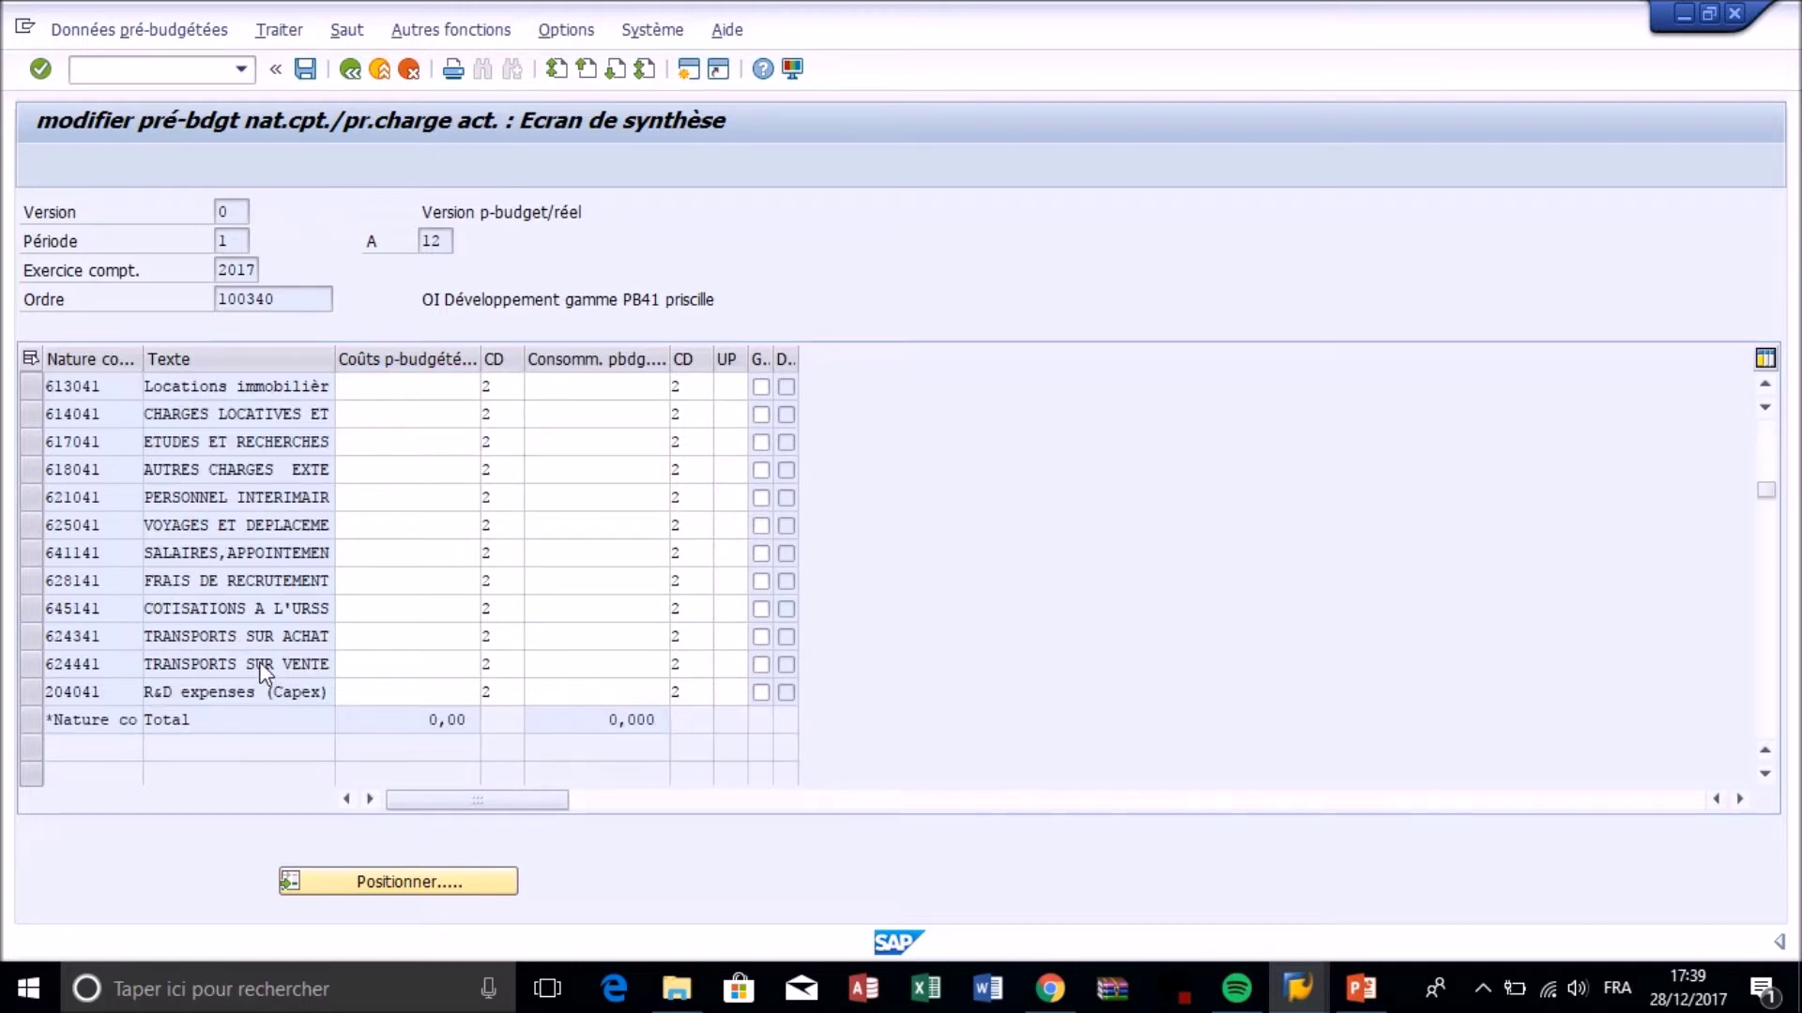
scroll(260, 657, "up", 1)
scroll(261, 668, "up", 1)
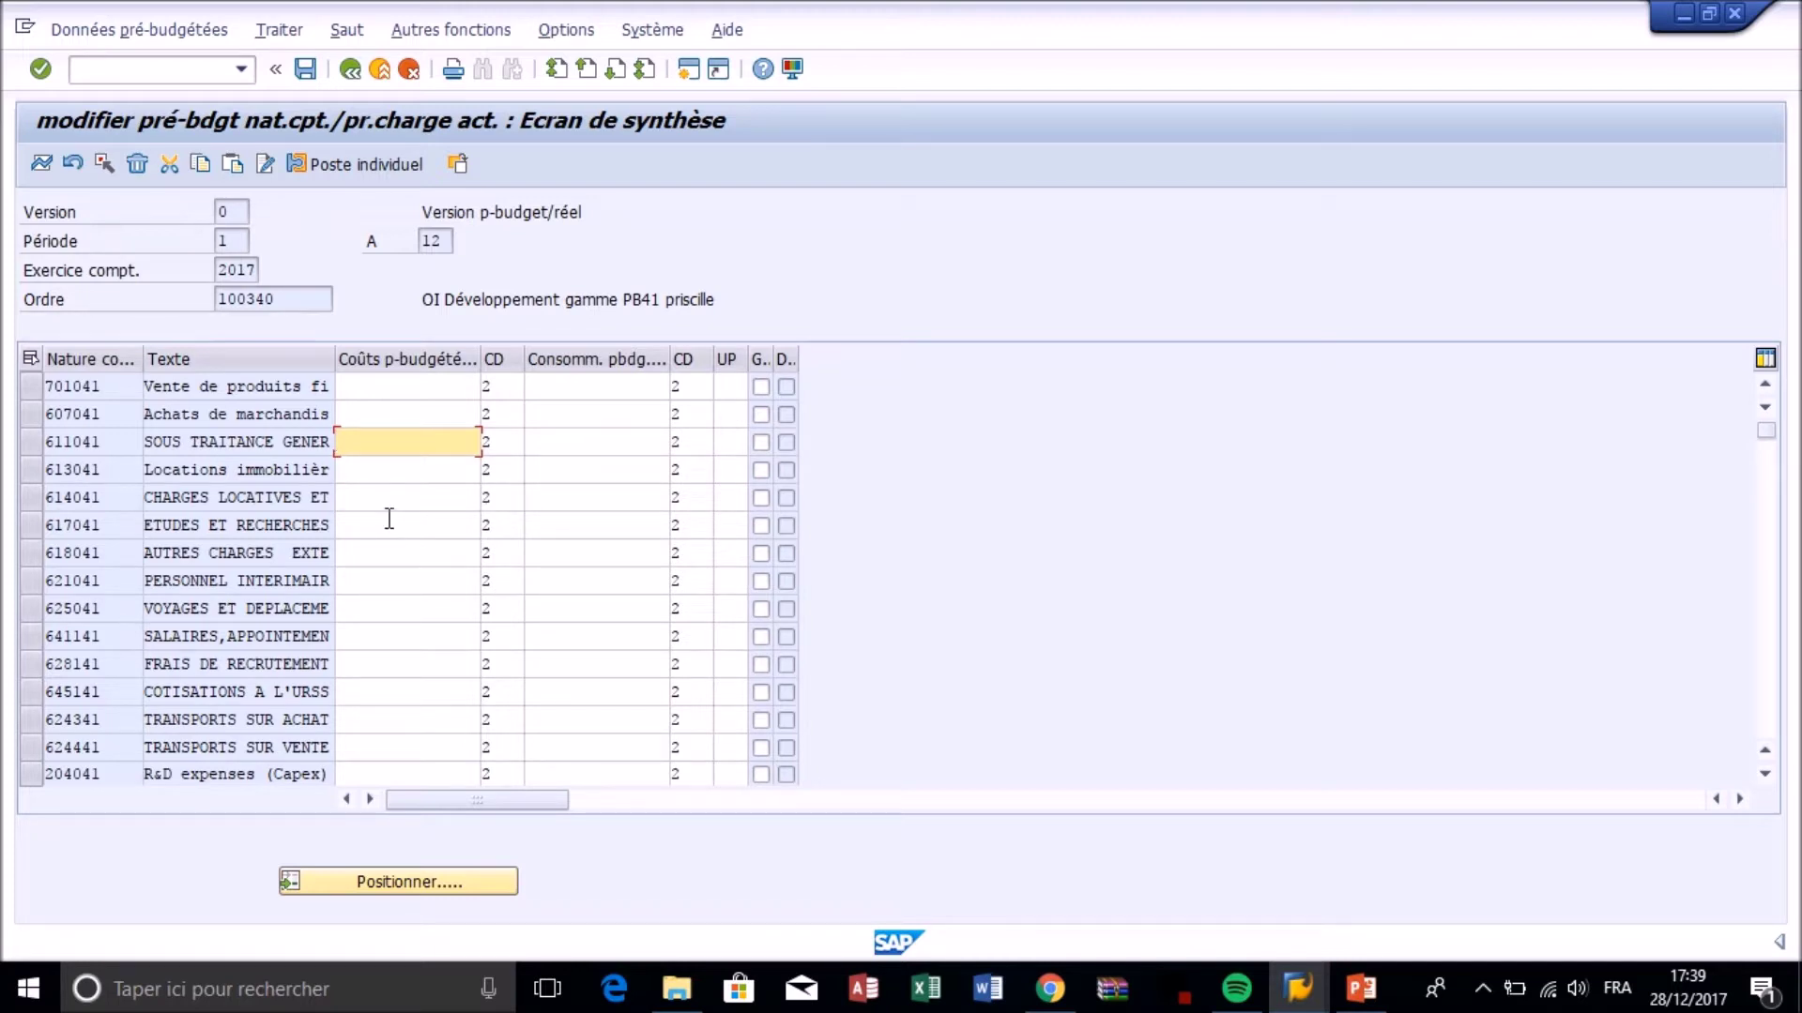
scroll(380, 530, "down", 3)
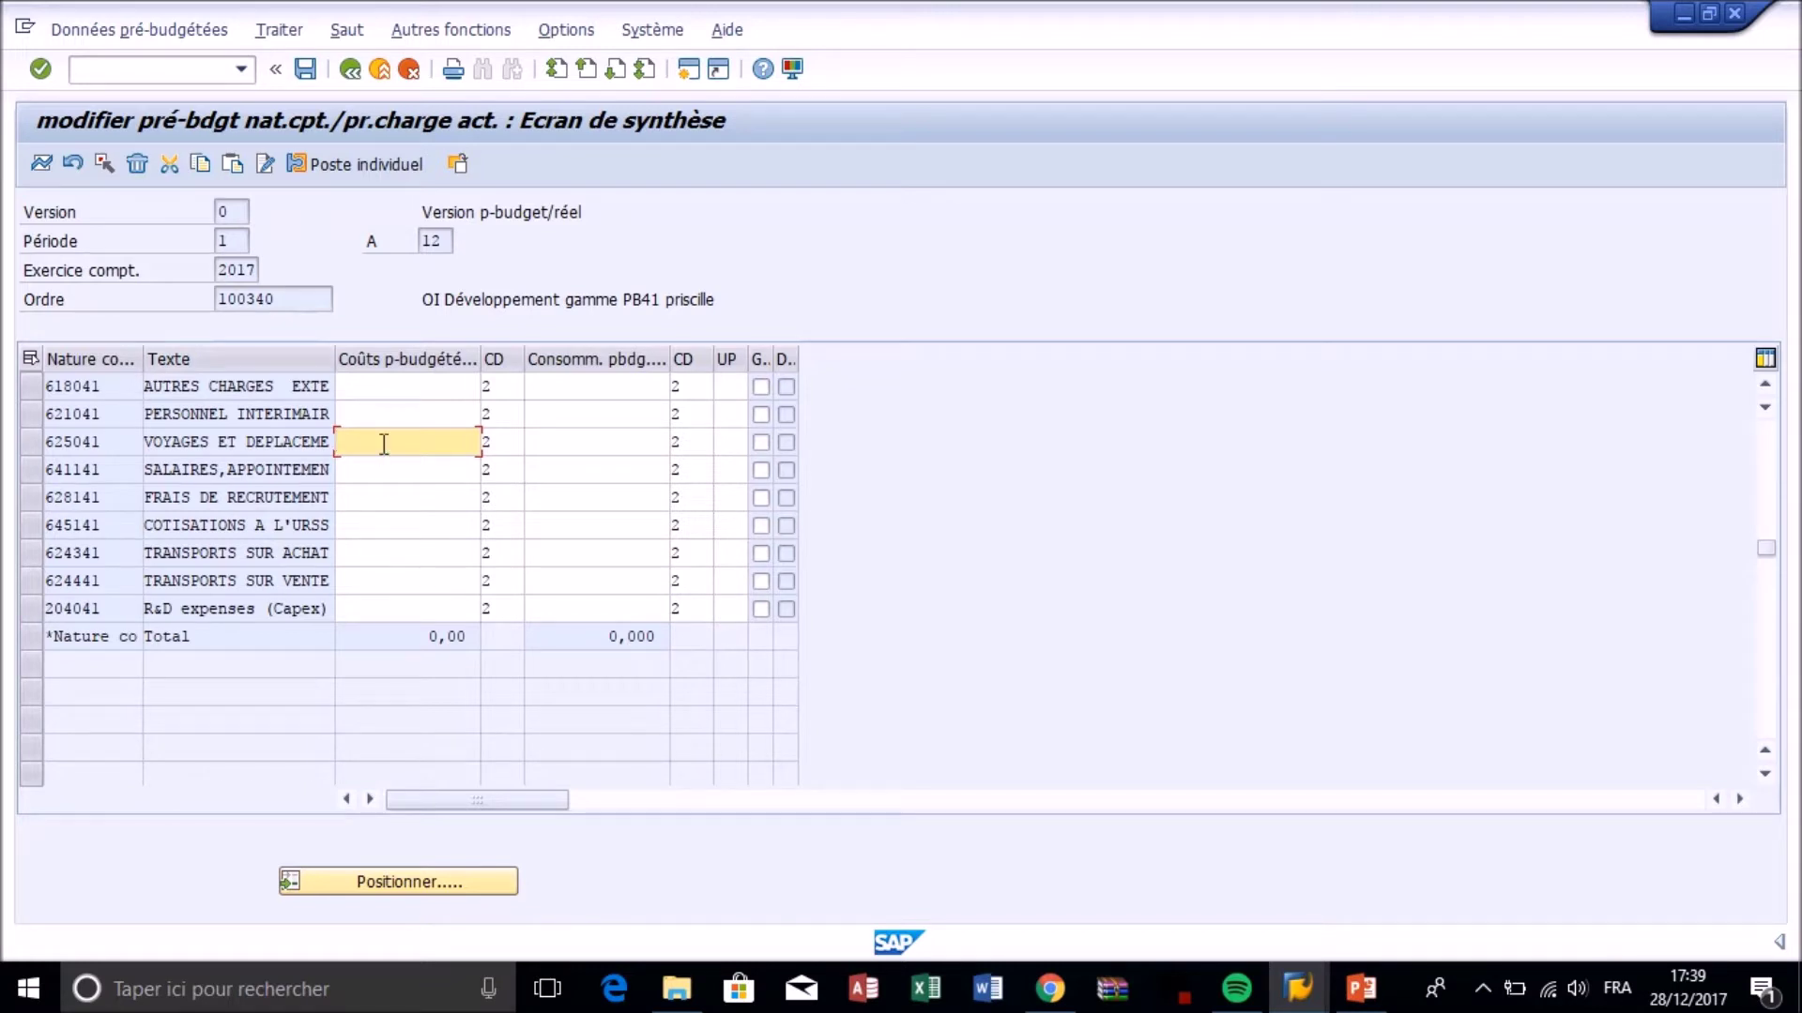
type("0000")
key("Return")
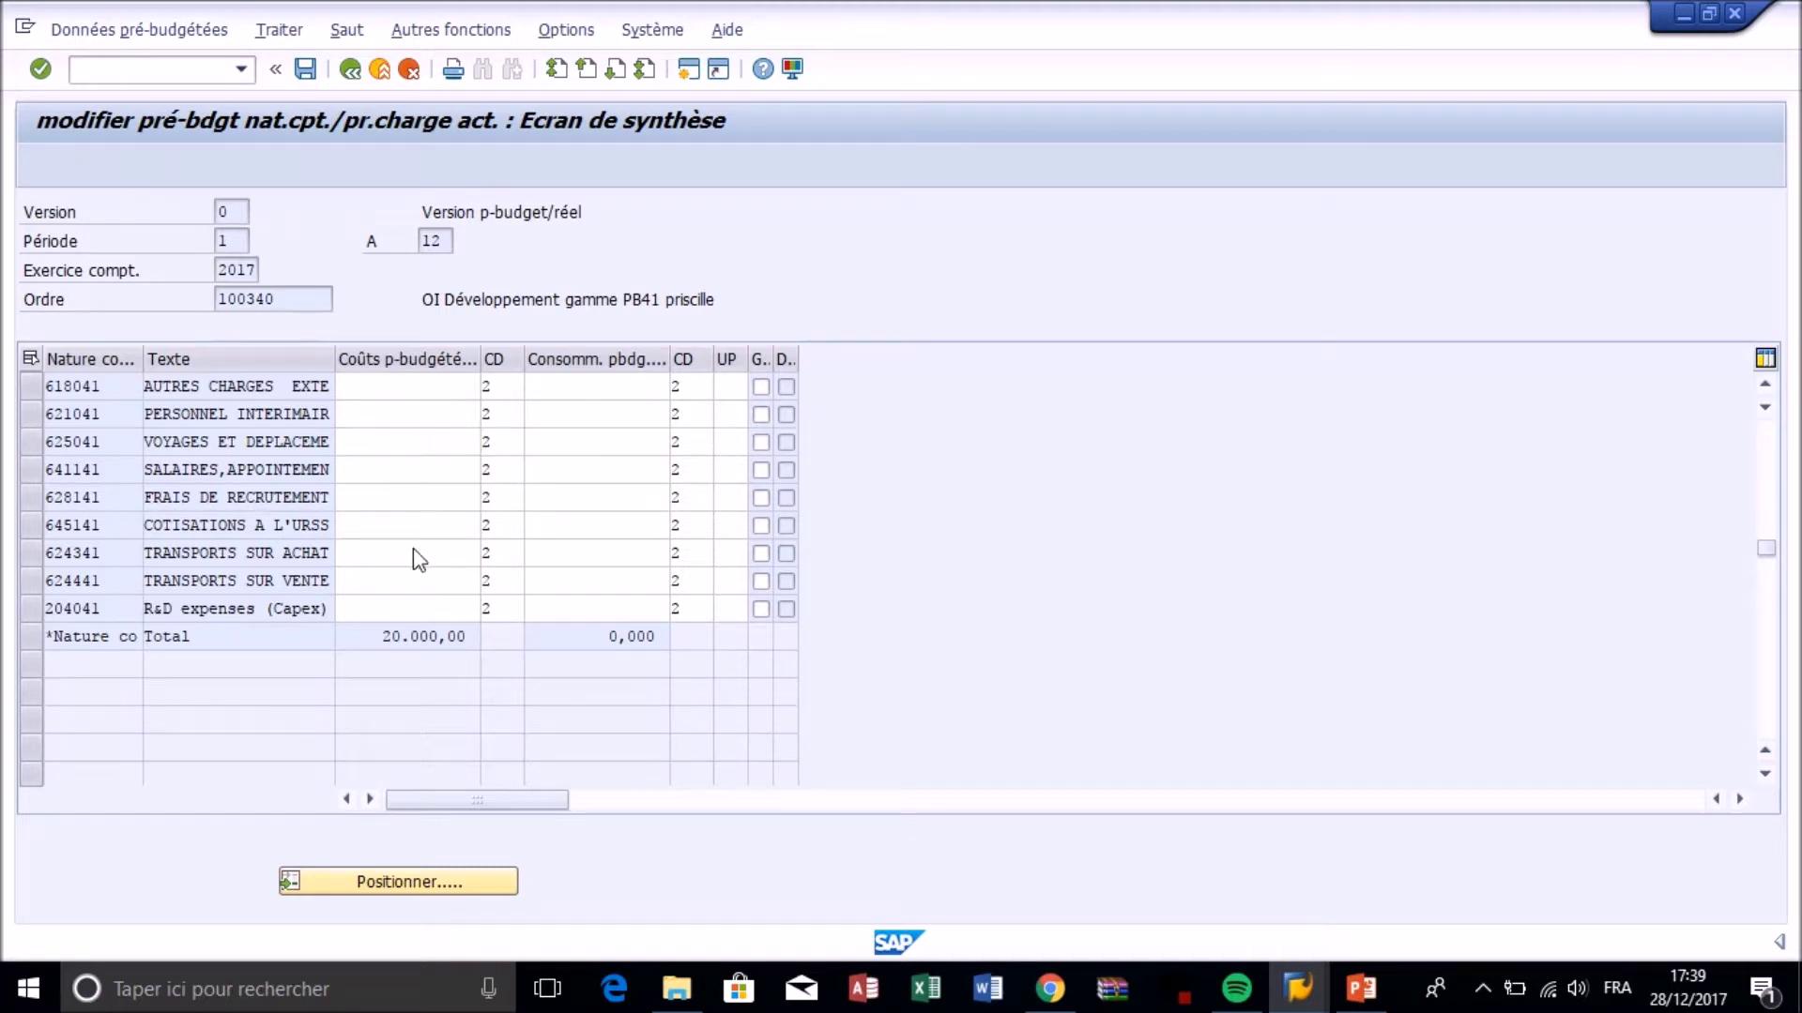
Plan costs of 5000 for cost element 611041, SOUS TRAITANCE GENERALE.
scroll(413, 548, "up", 2)
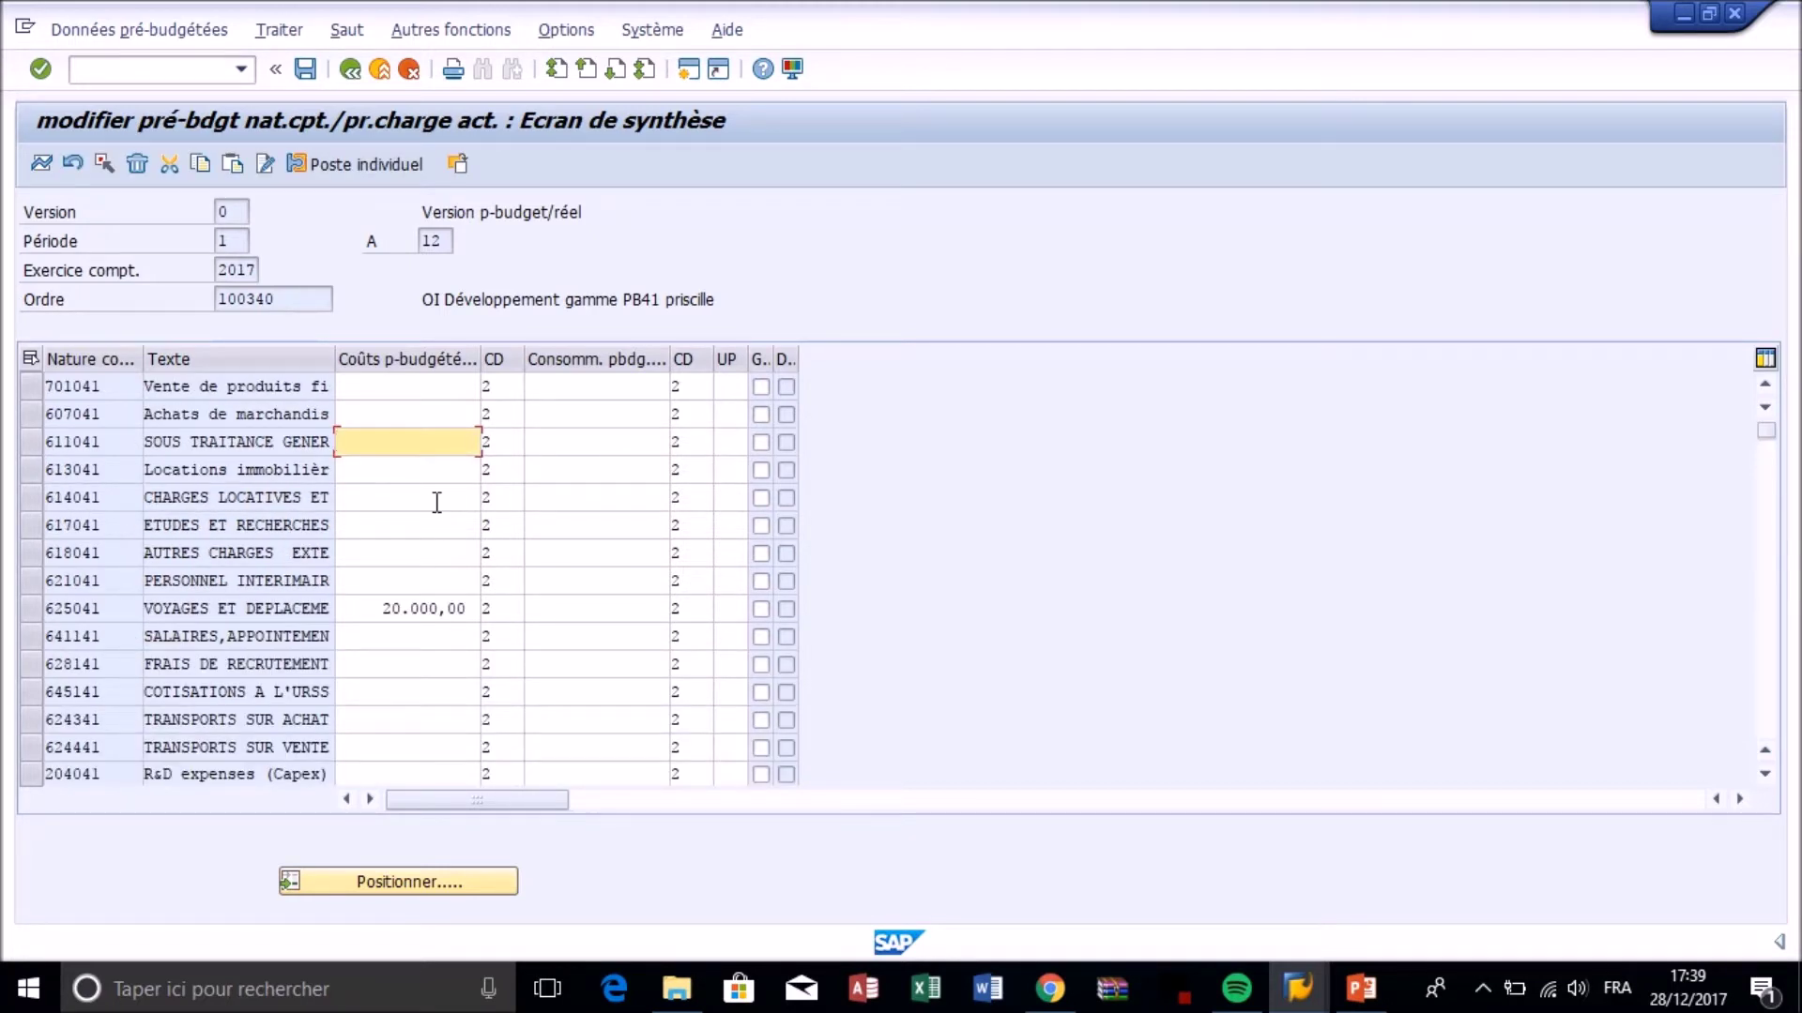
type("5000")
key("Return")
Open the period breakdown of cost element 611041 and set January's planned costs to 800.
left_click(41, 165)
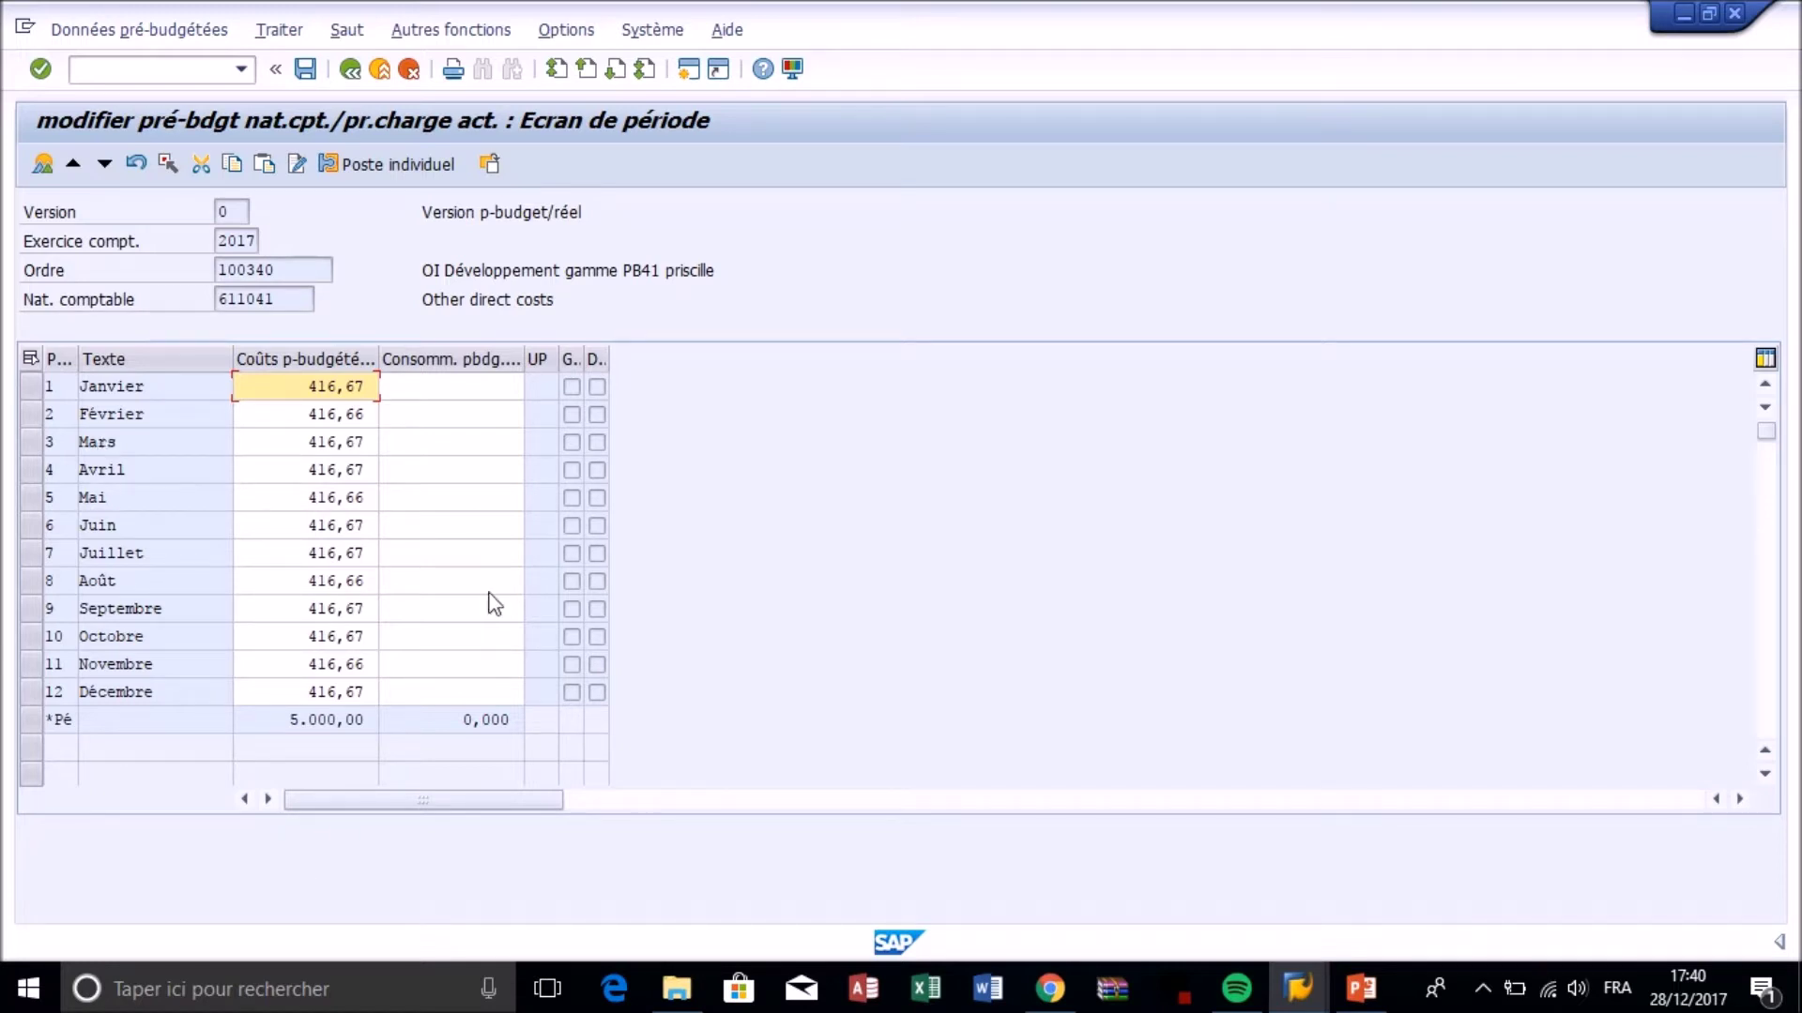
left_click_drag(366, 386, 289, 375)
type("800")
Clear February's planned costs for cost element 611041 and update the period values.
left_click(364, 414)
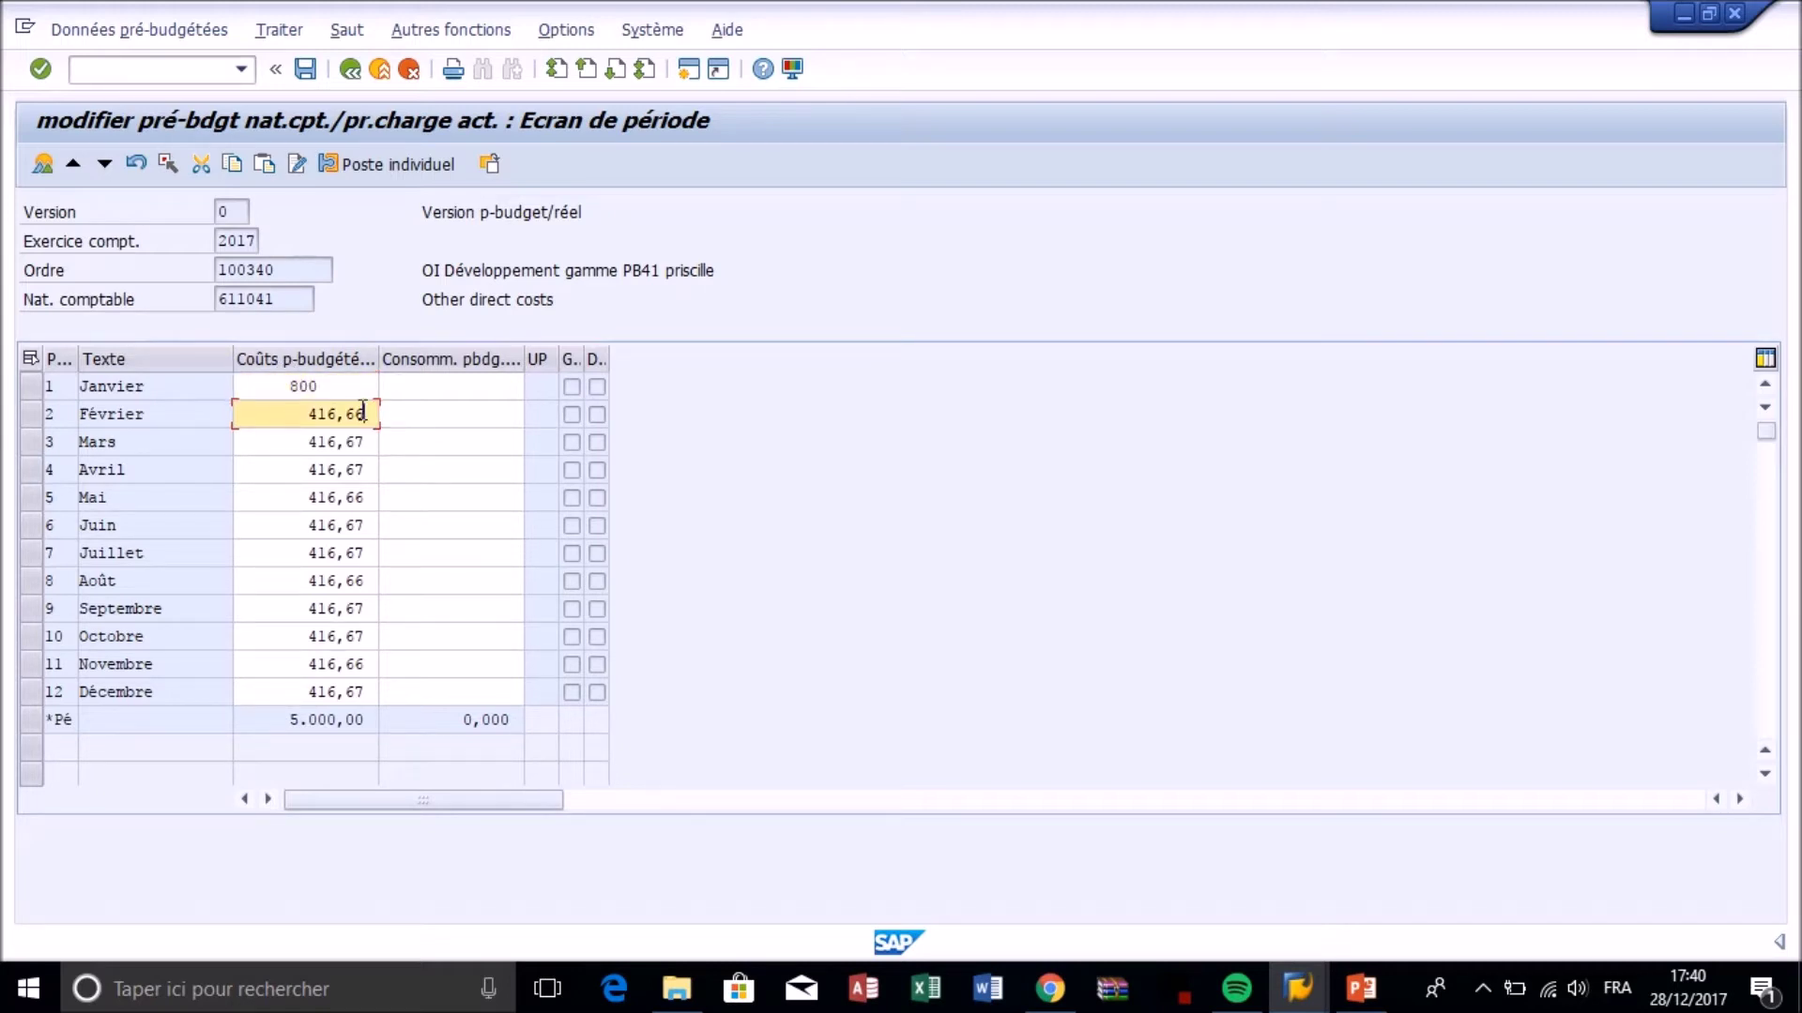
key("BackSpace")
key("BackSpace")
key("BackSpace")
key("BackSpace")
key("BackSpace")
key("BackSpace")
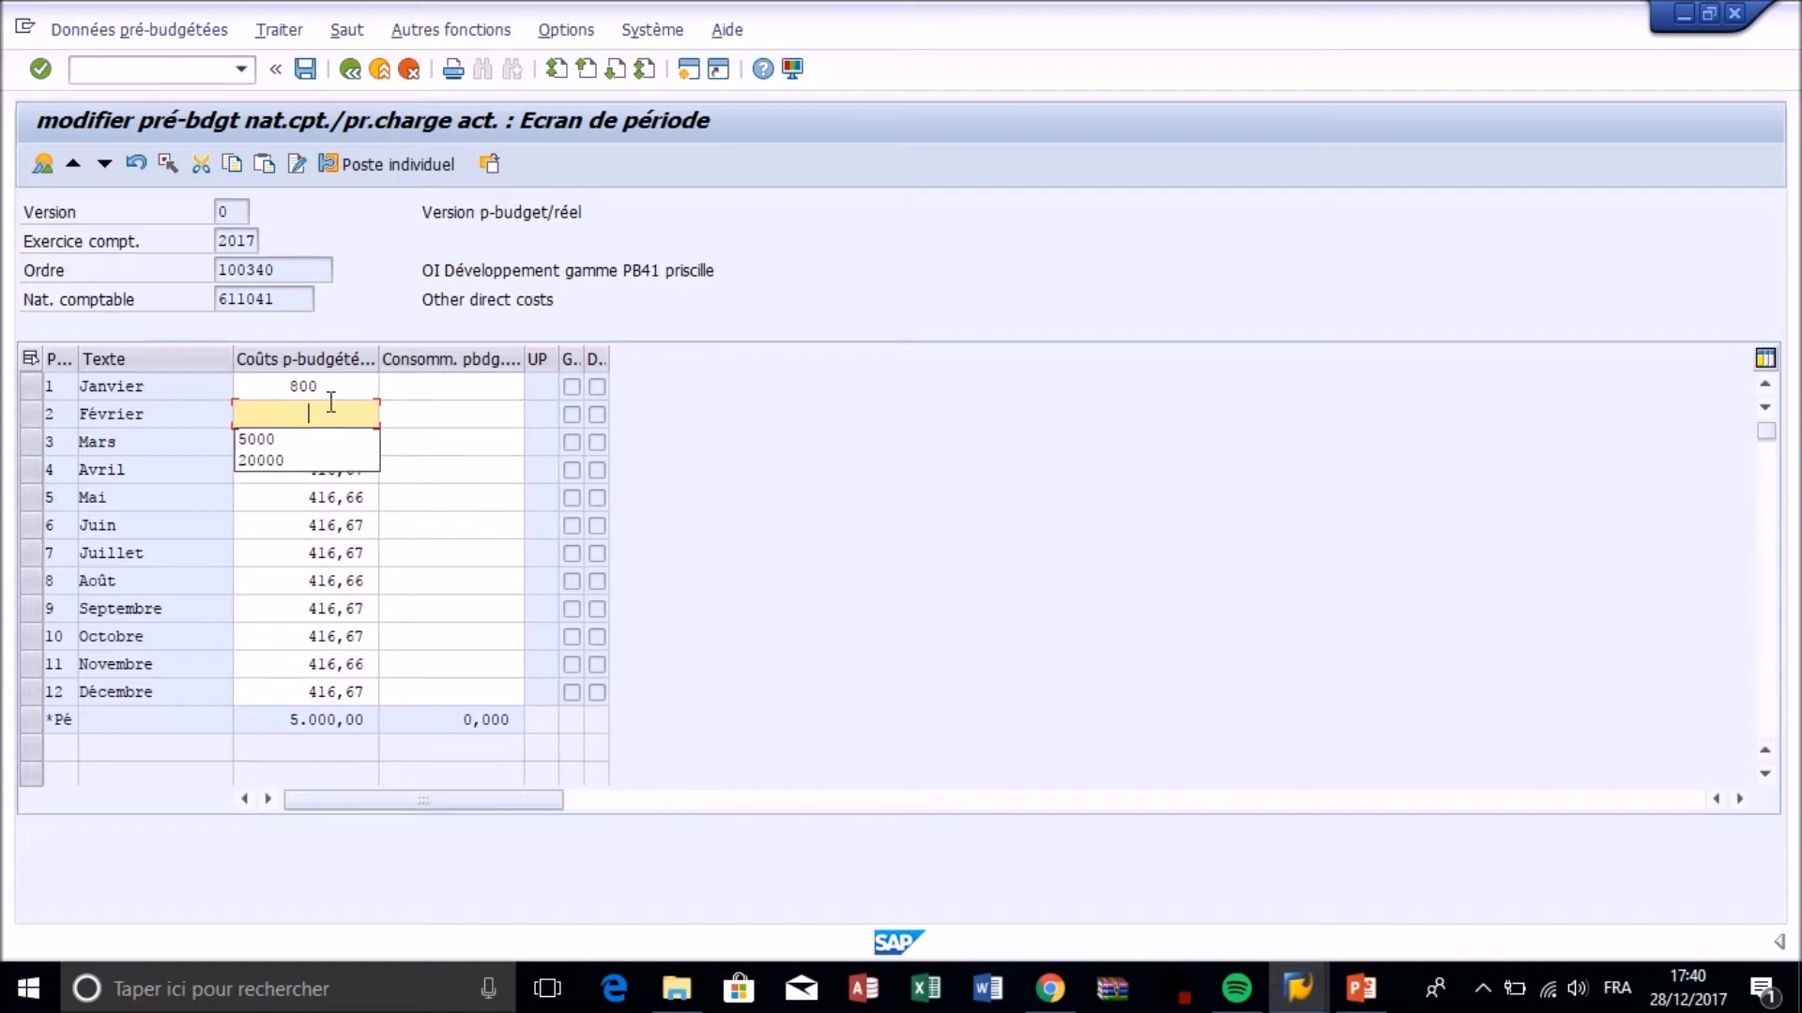
key("Return")
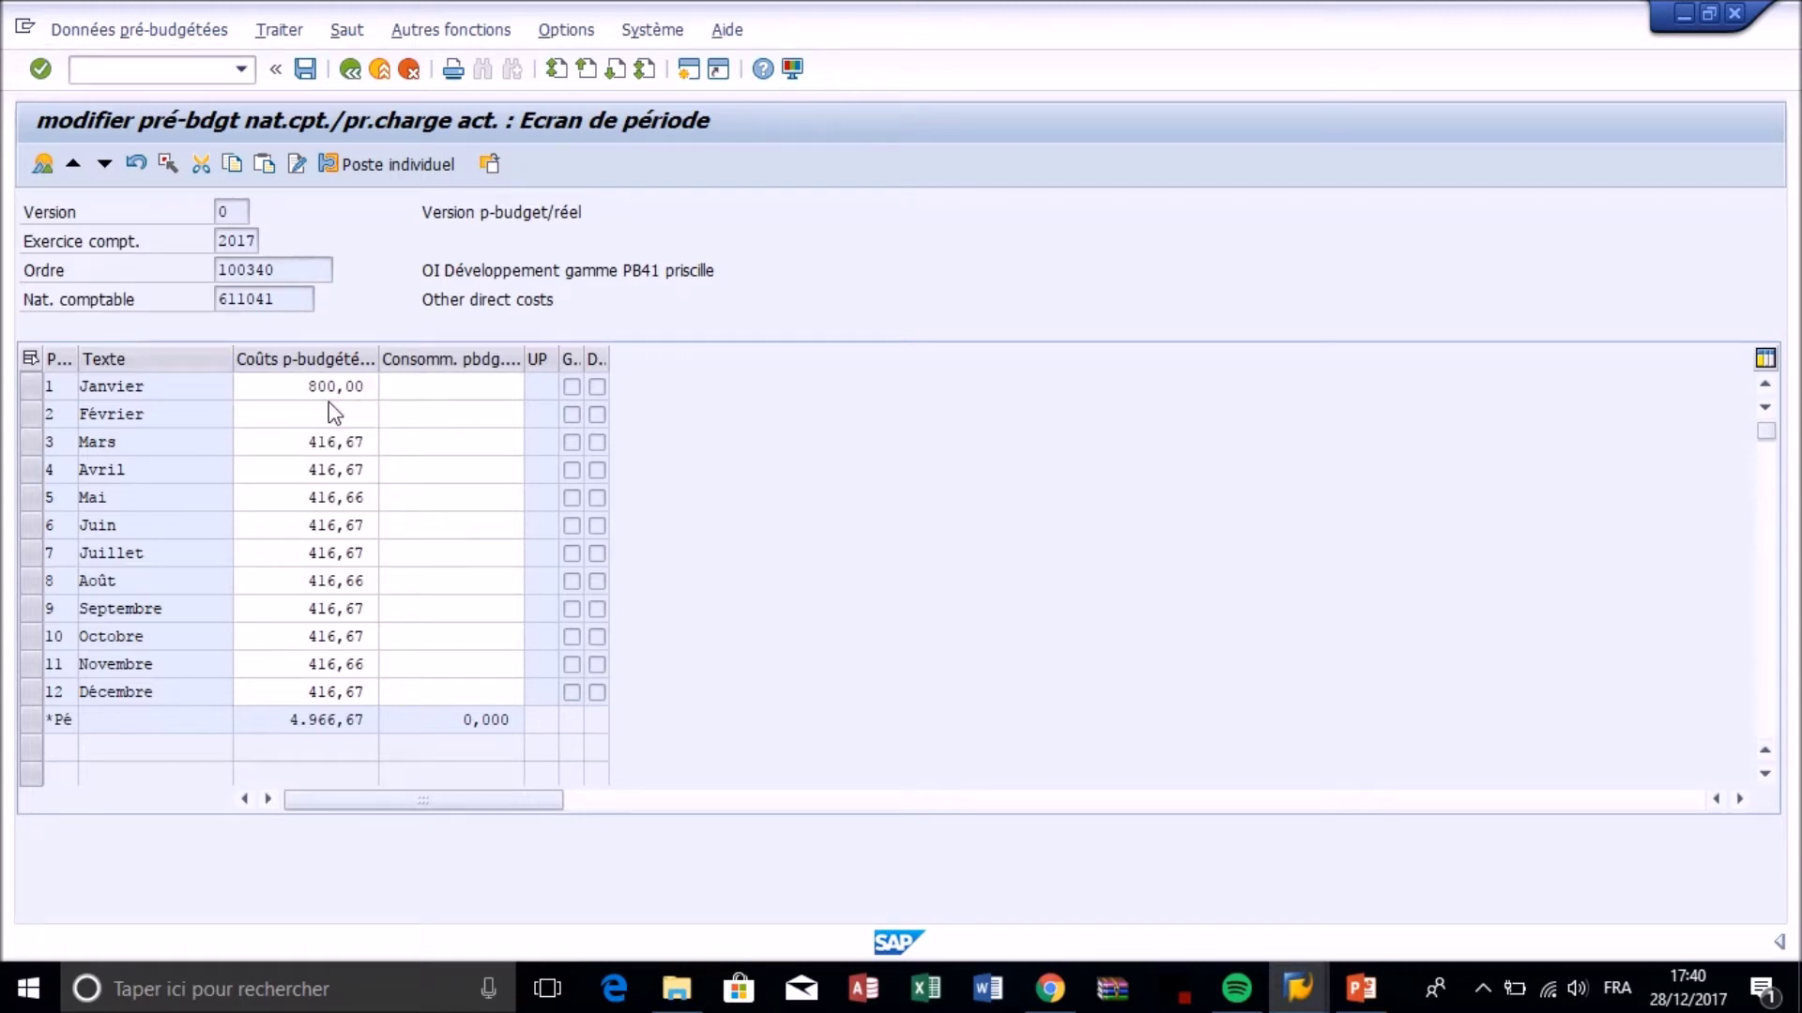
scroll(437, 737, "down", 2)
scroll(437, 736, "up", 2)
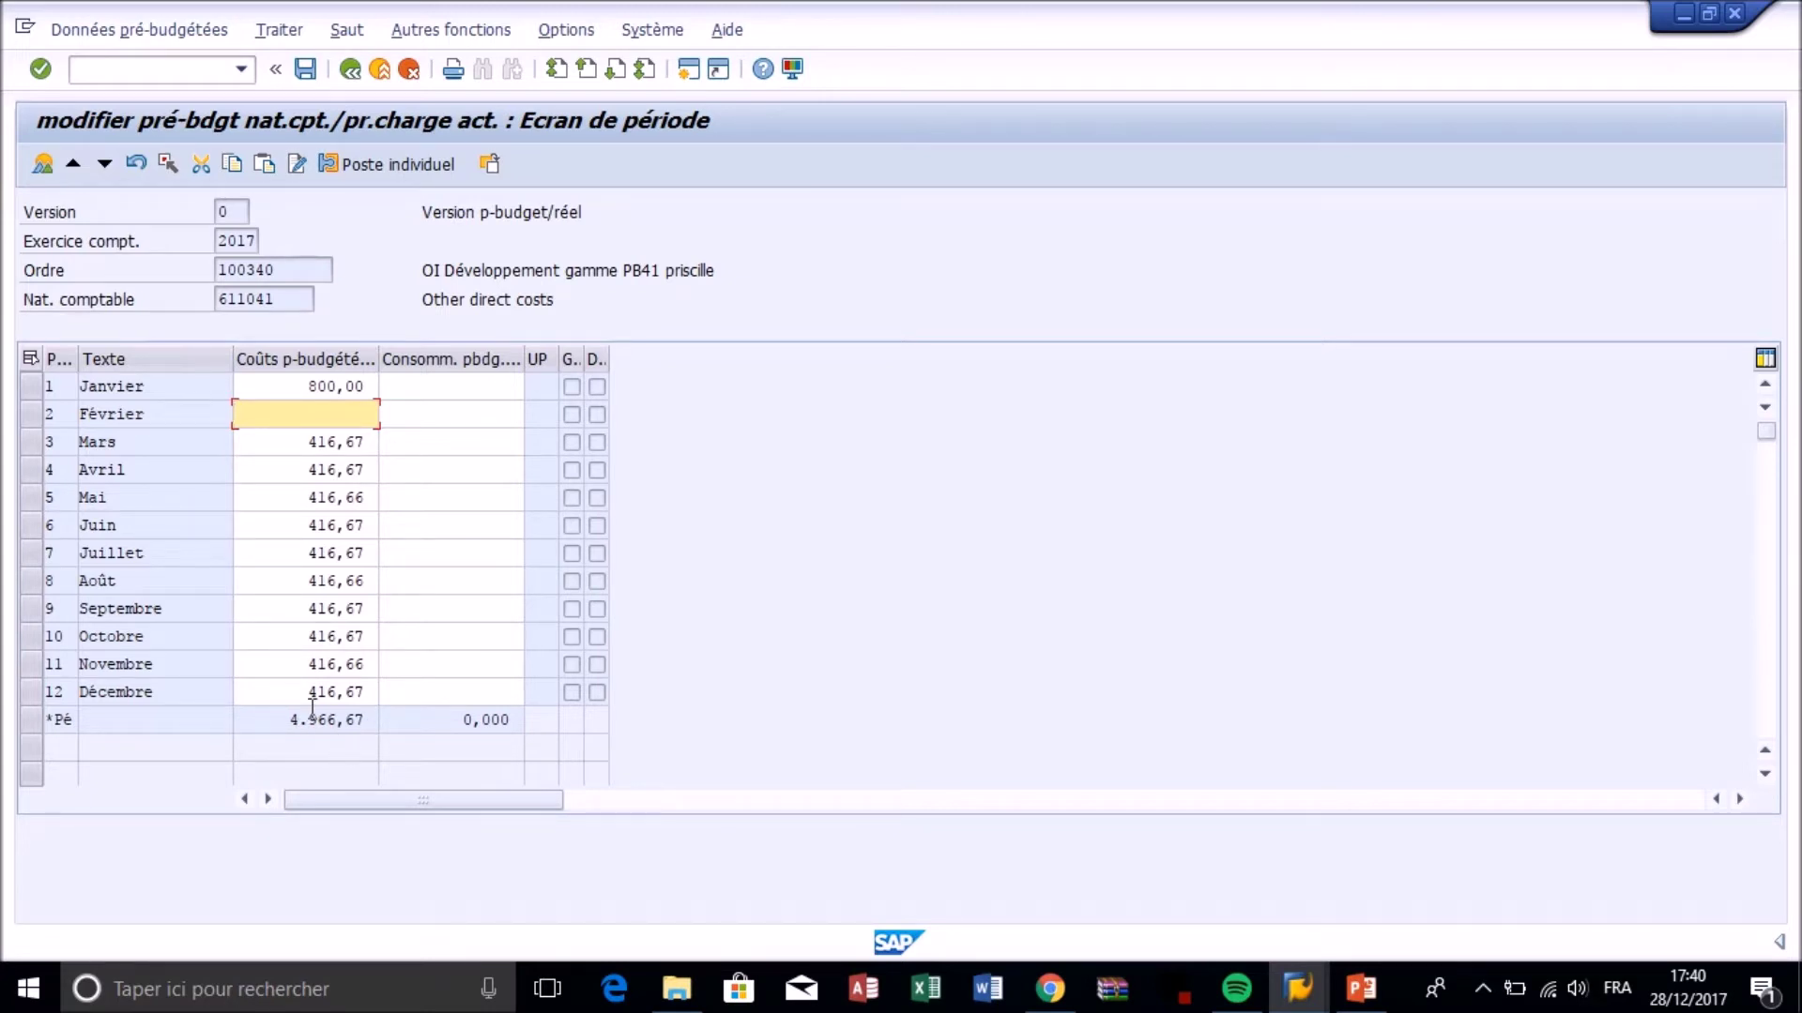
left_click(242, 525)
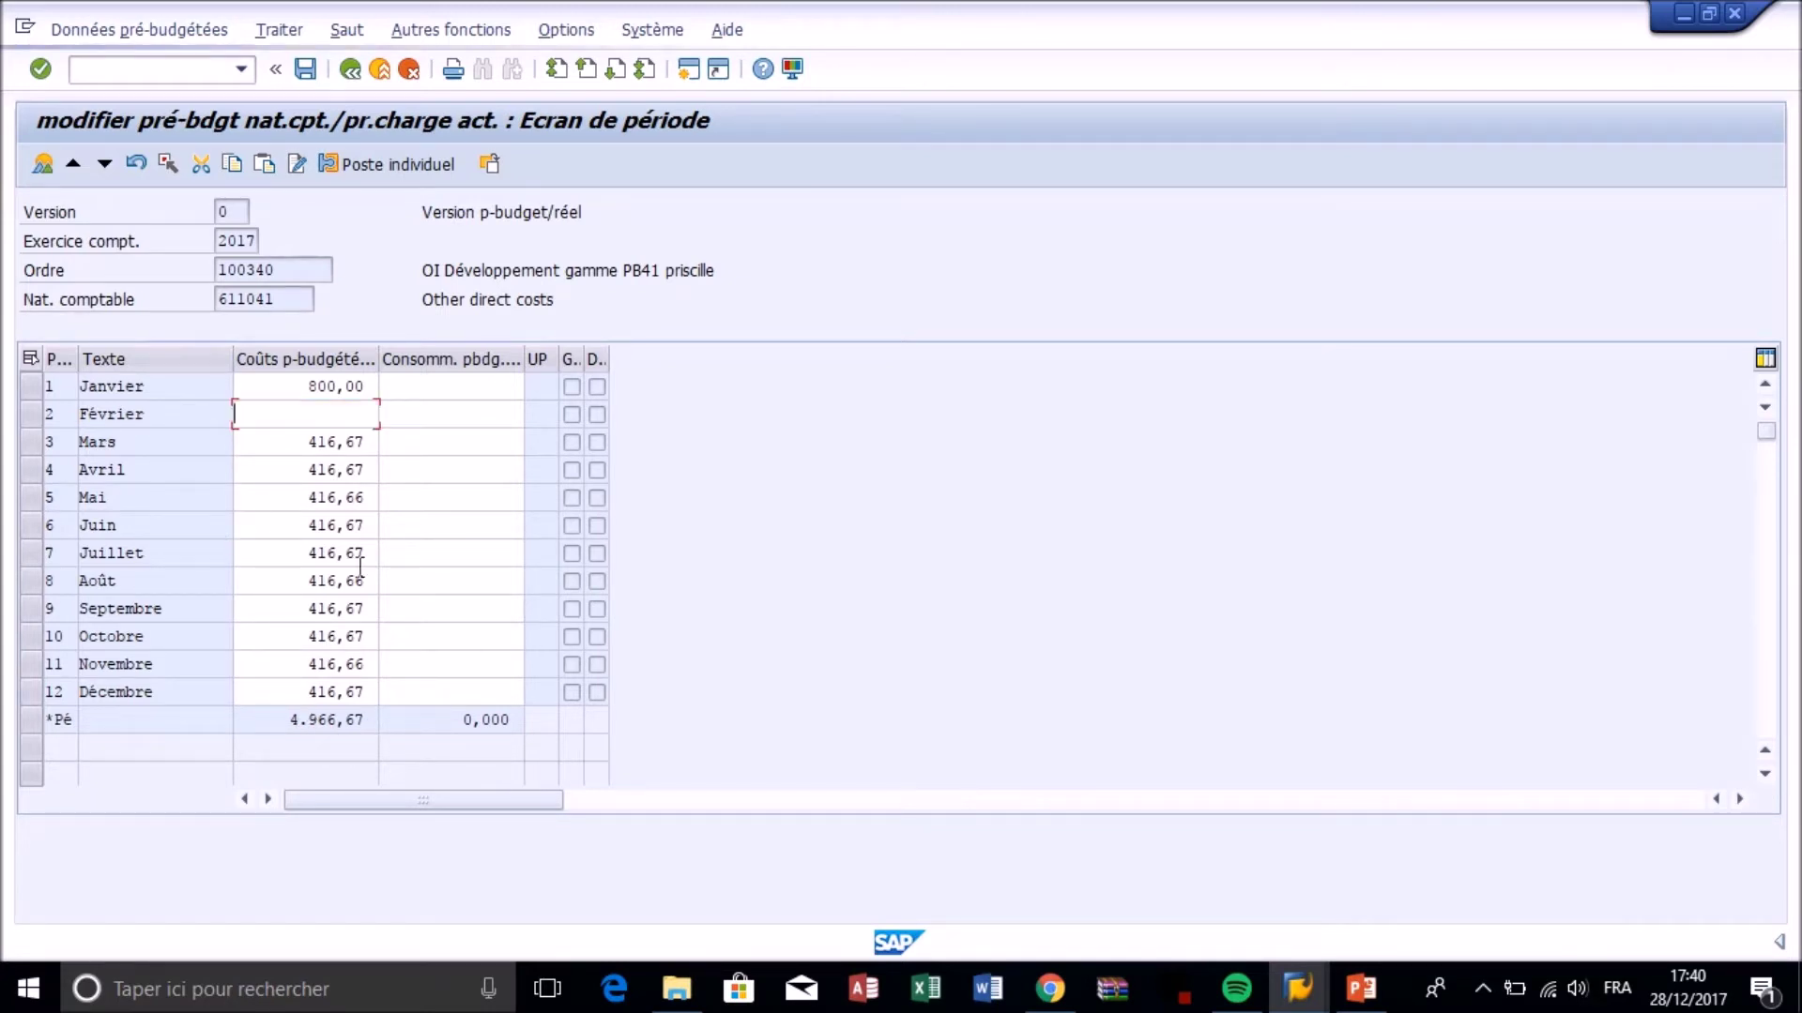
scroll(358, 560, "down", 1)
scroll(344, 645, "up", 1)
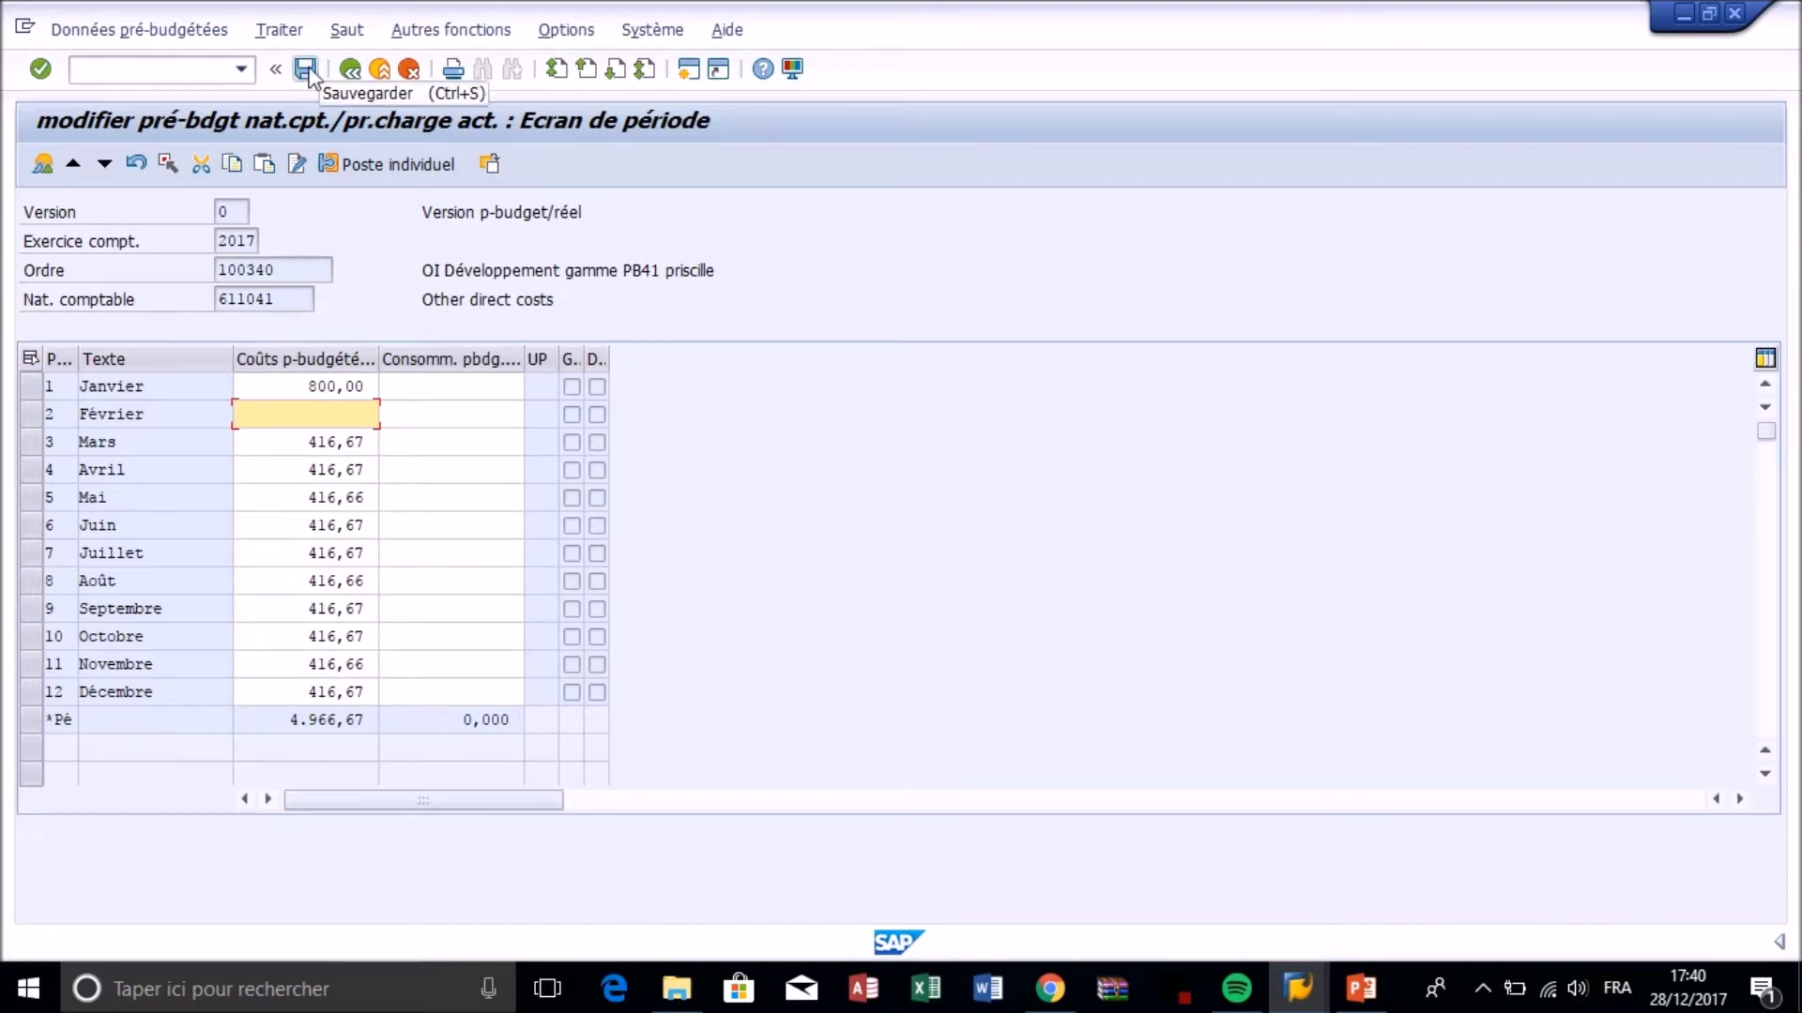
mouse_move(1003, 13)
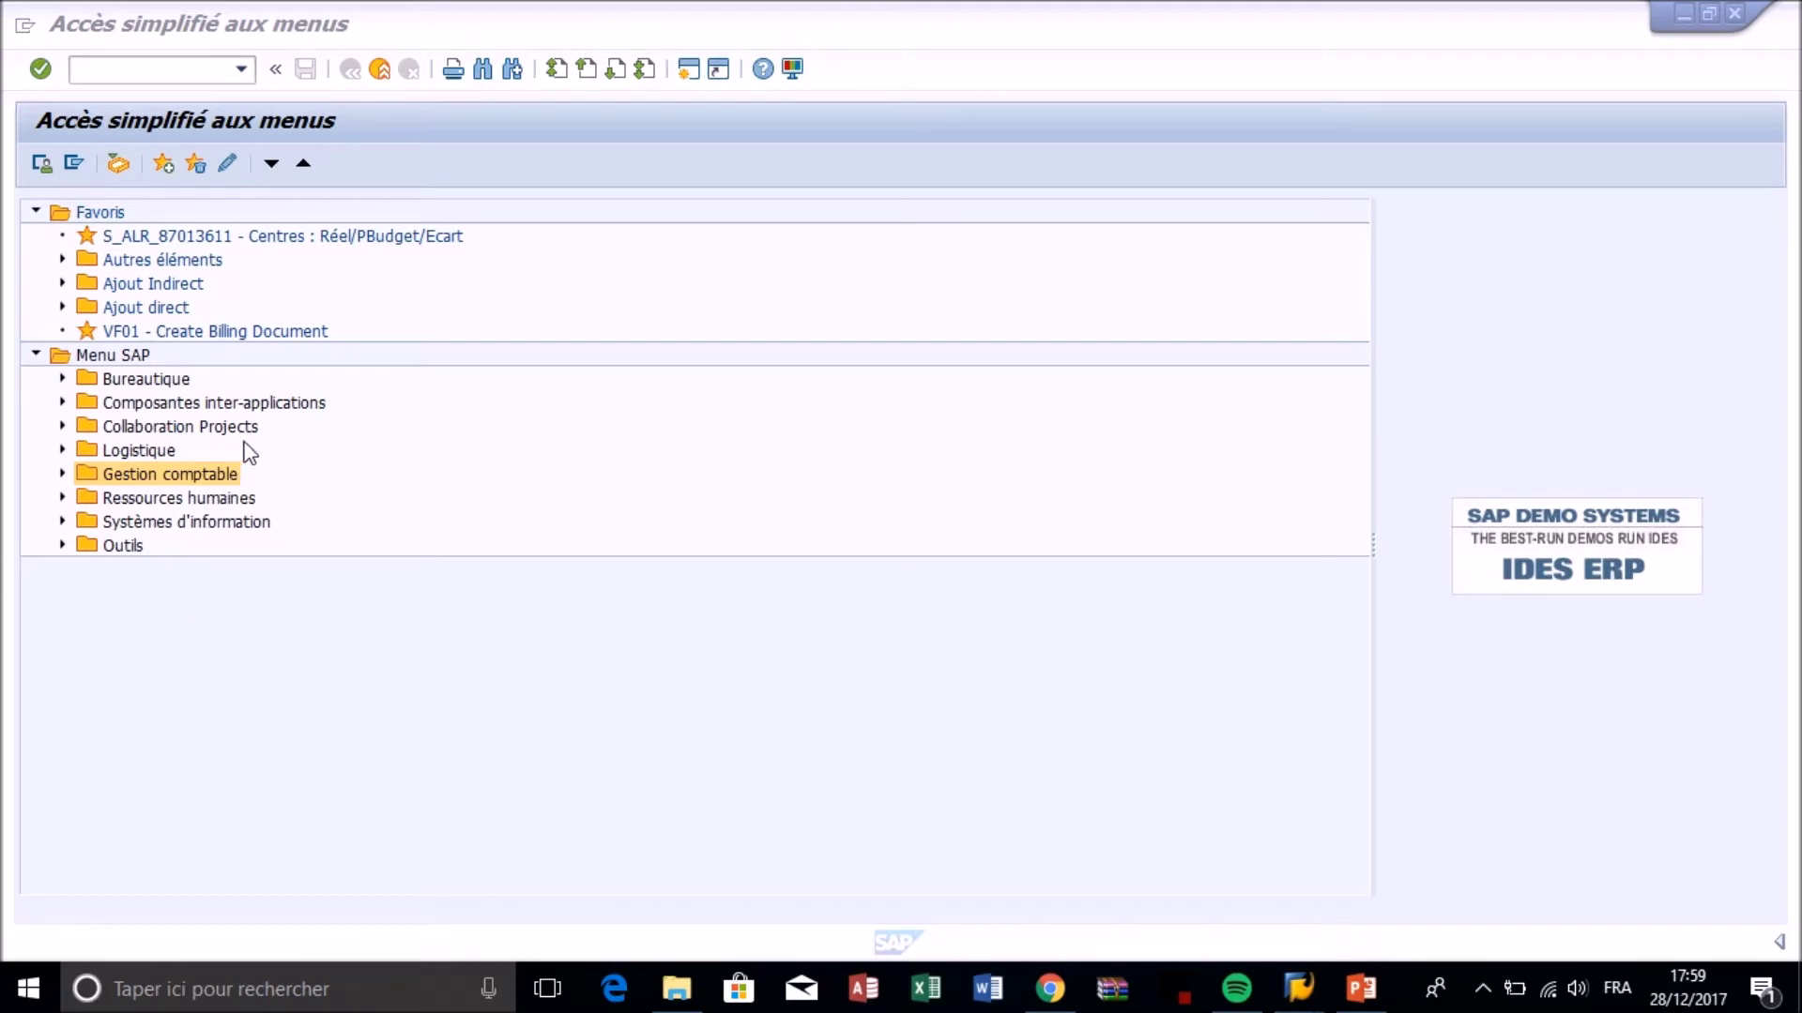
Open transaction KO22 to modify the order's original budget.
left_click(157, 72)
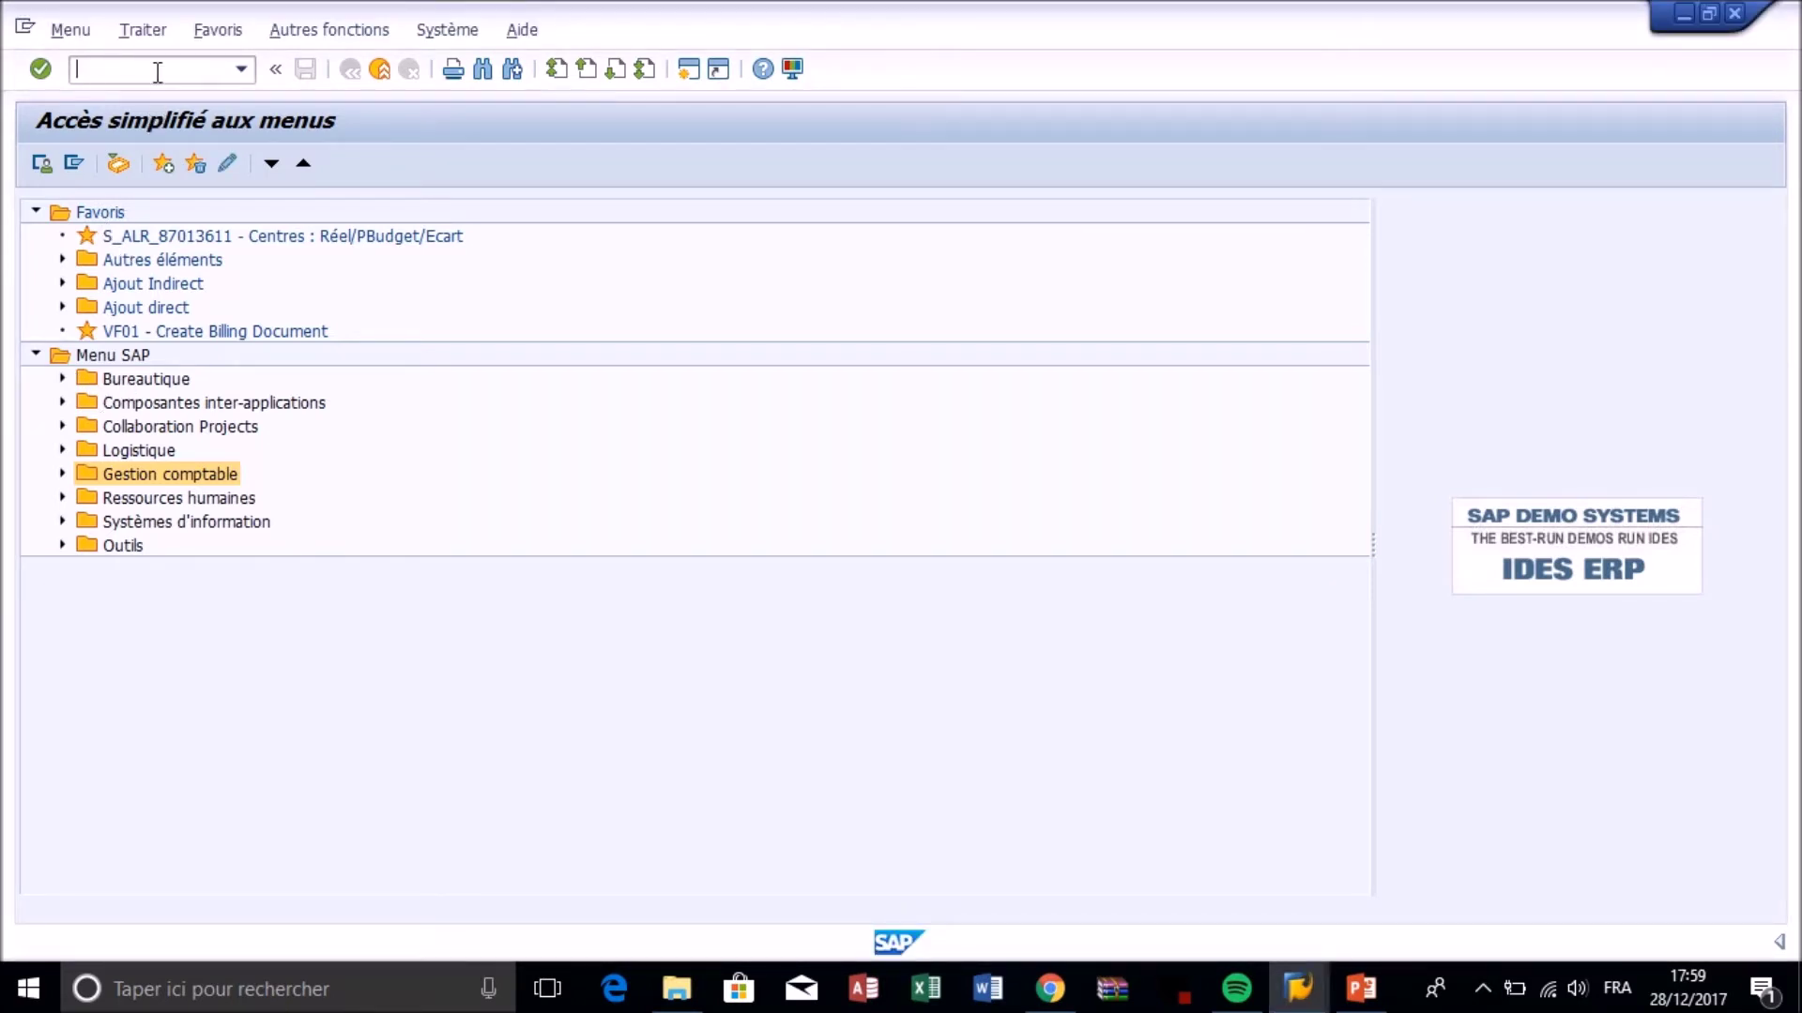
type("ko22")
key("Return")
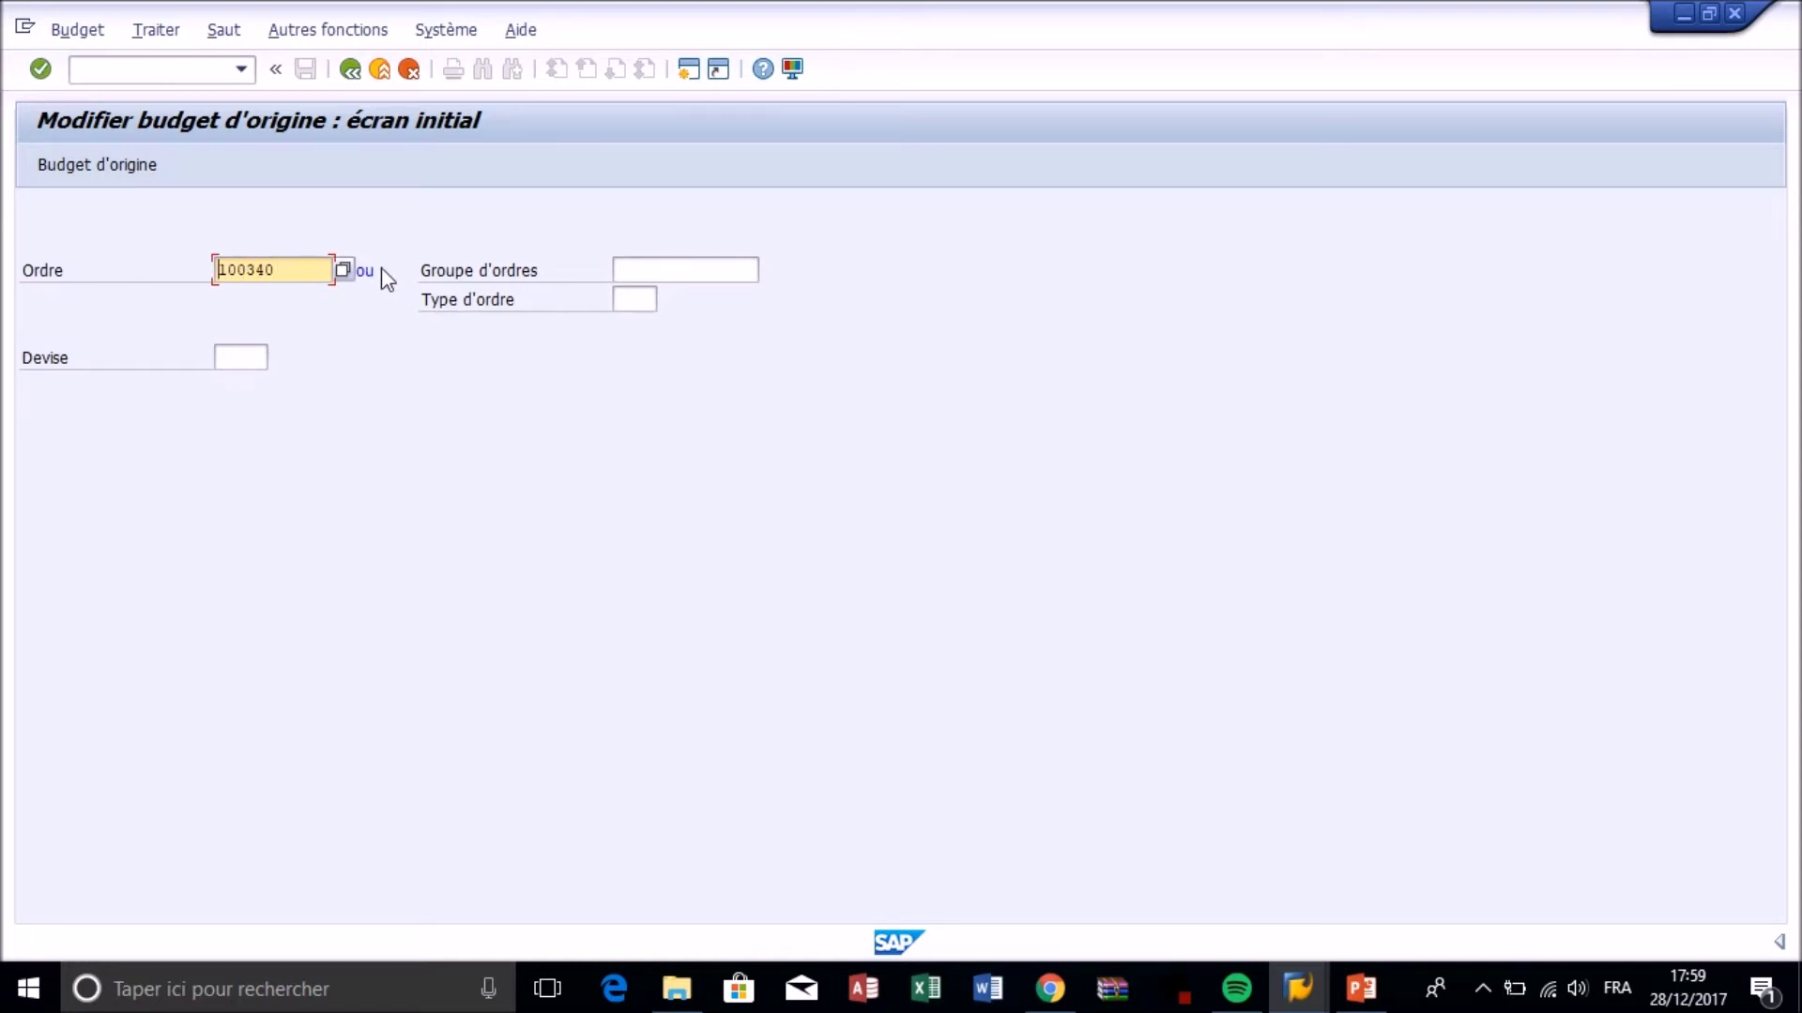
Look through the order number search options by controlling area, by order type and by simple search, then close the search.
left_click(345, 272)
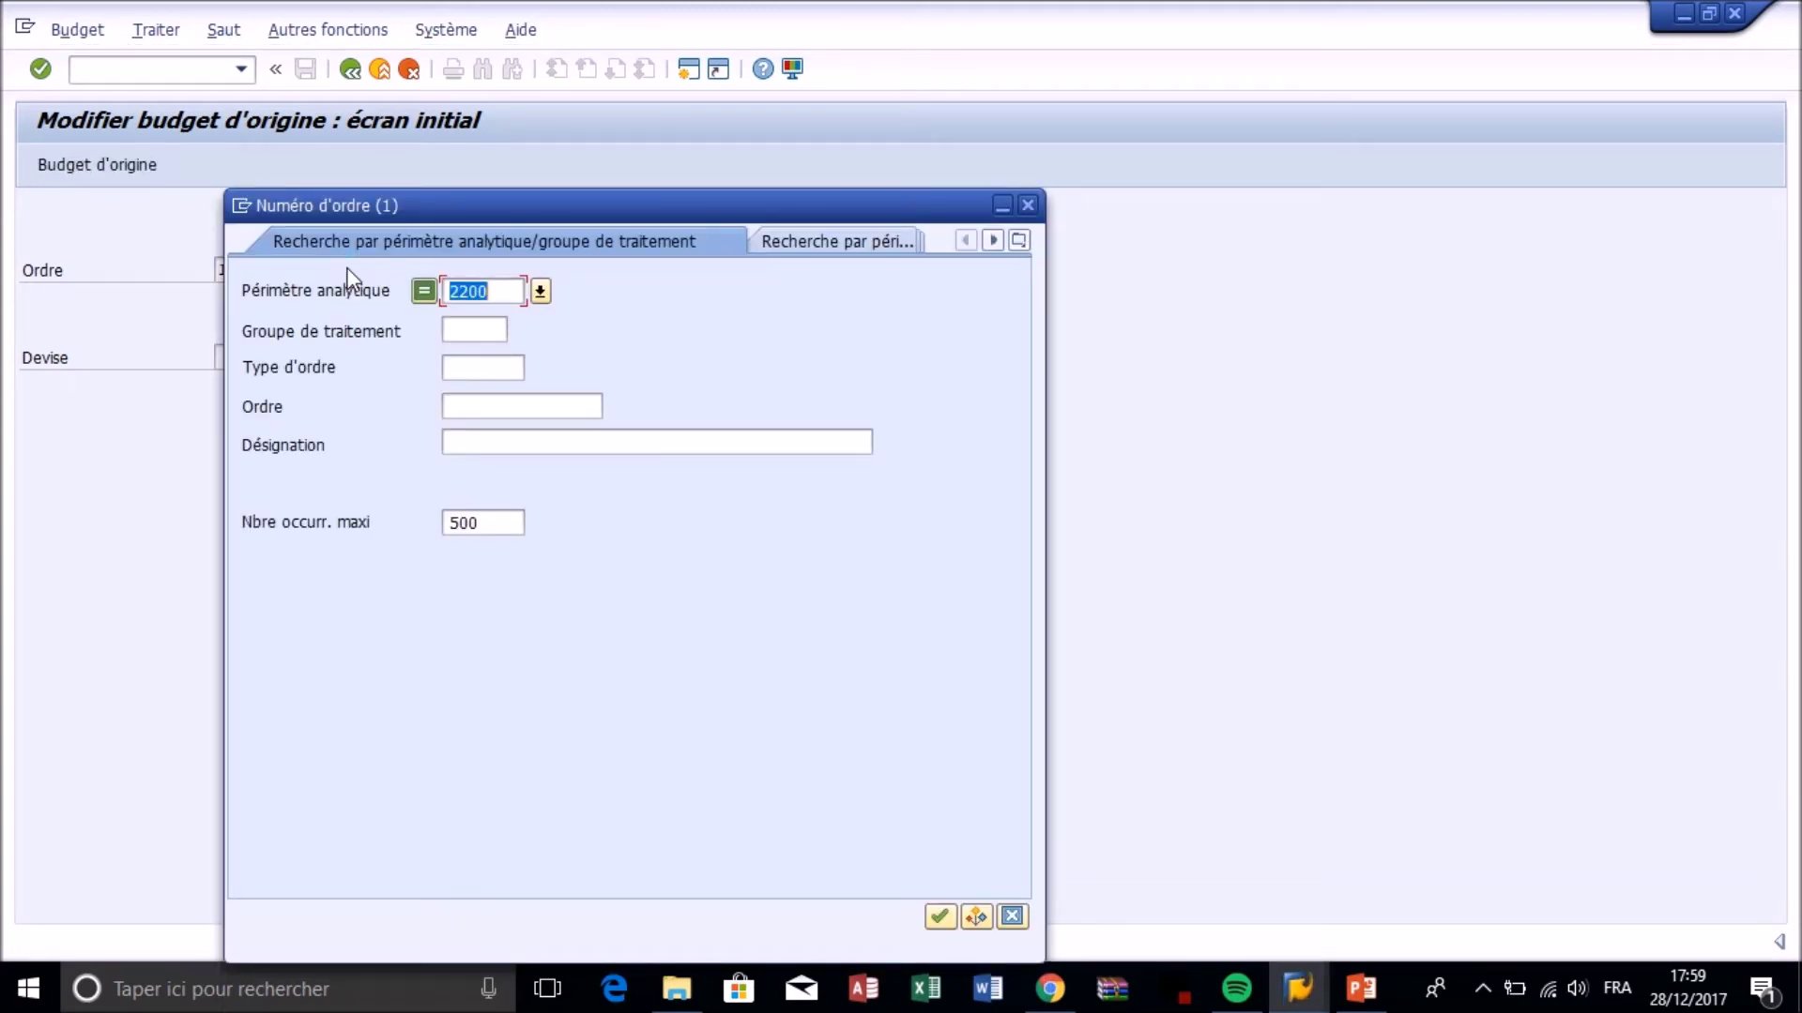
left_click(828, 241)
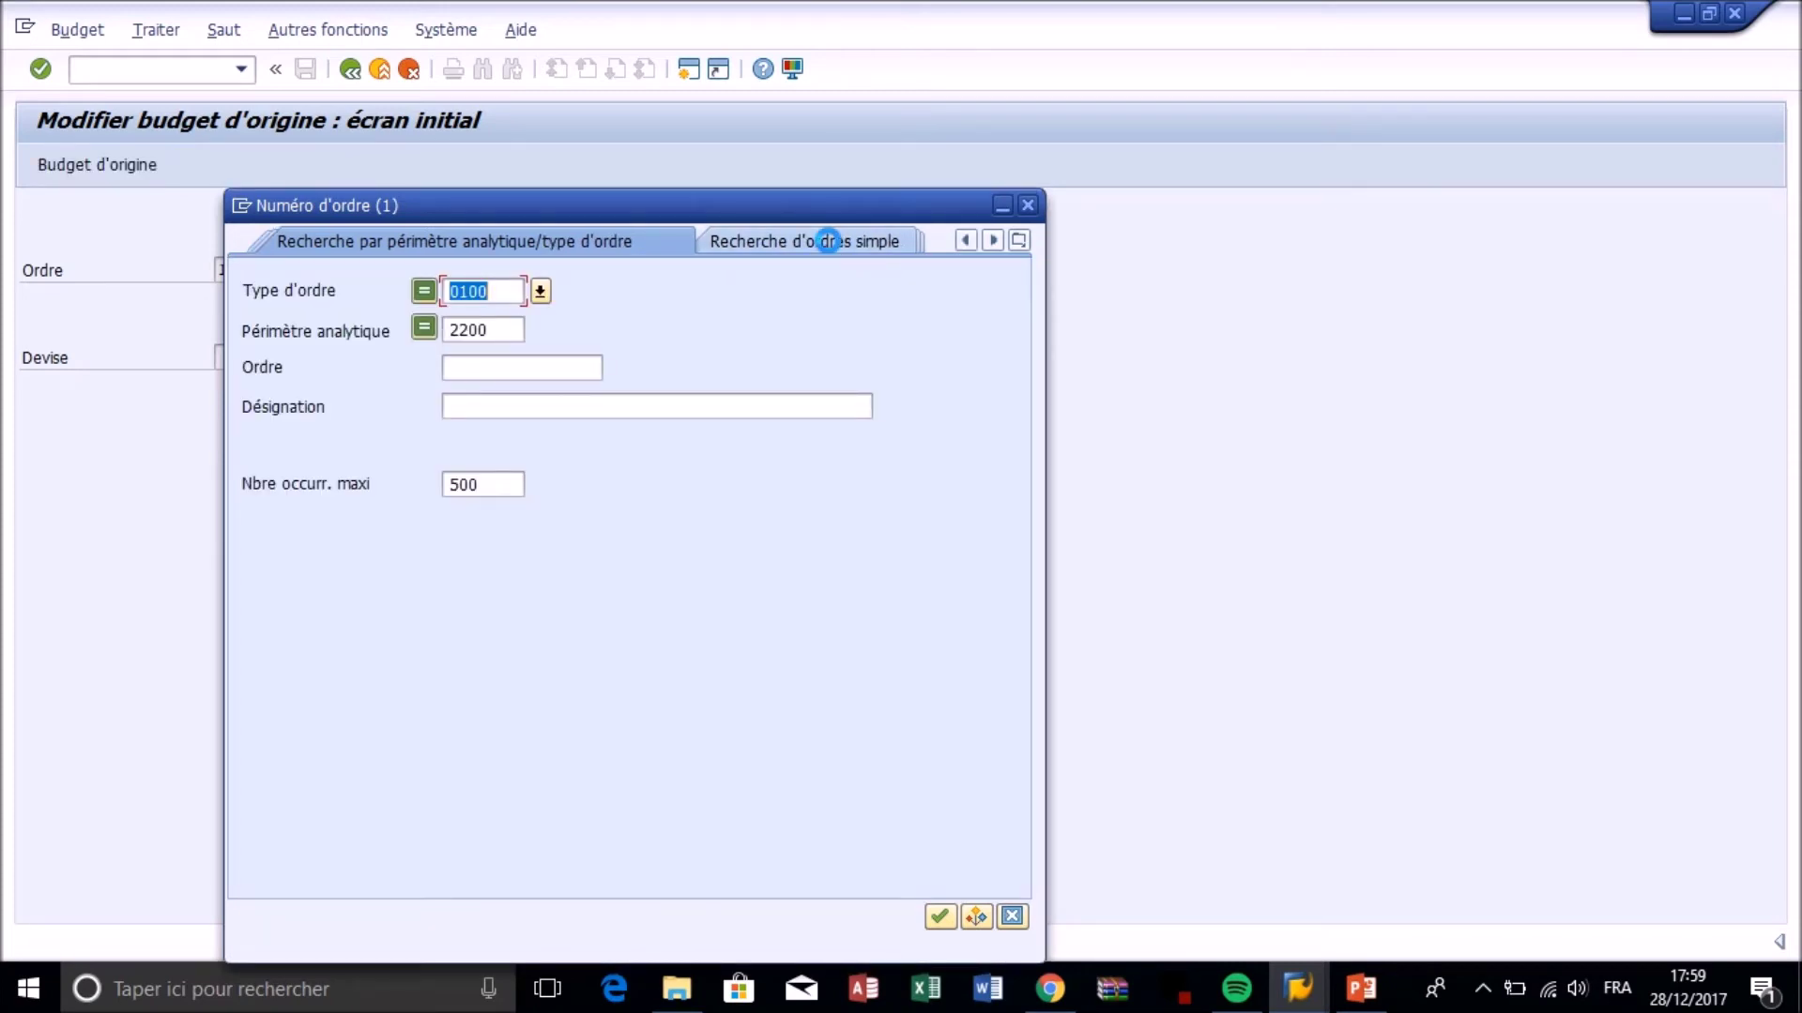
left_click(792, 243)
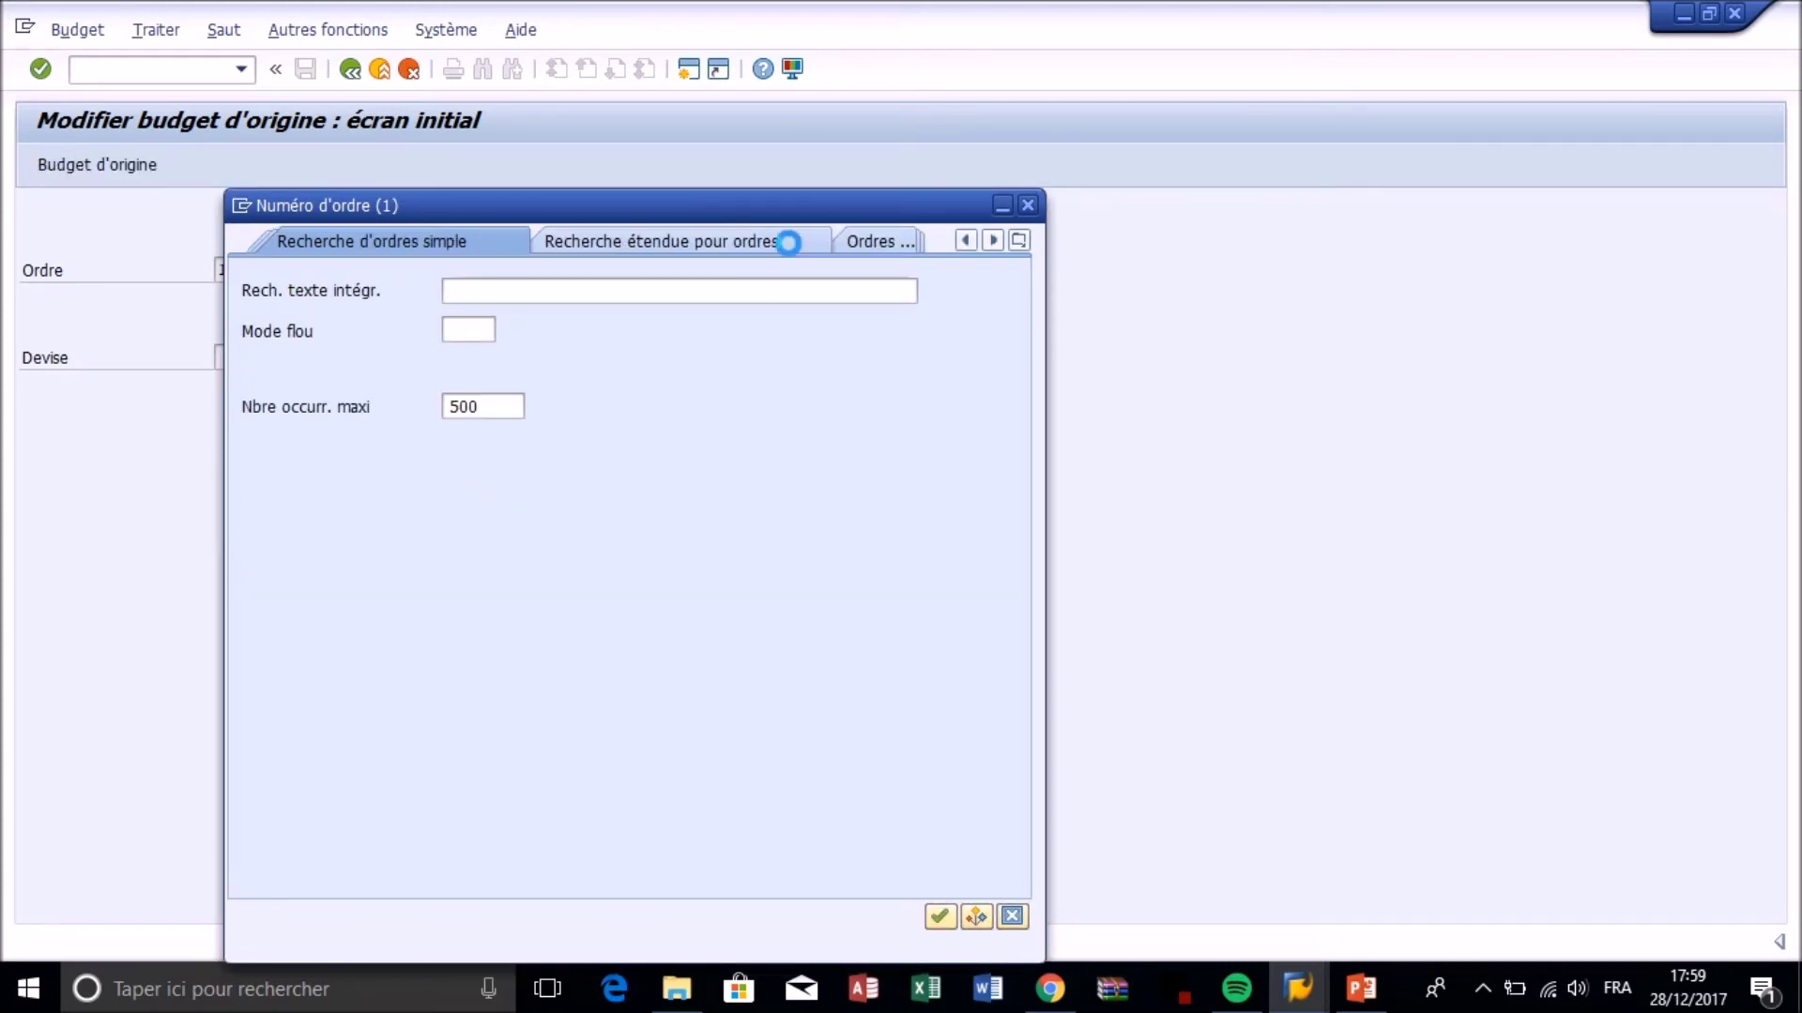
left_click(1027, 205)
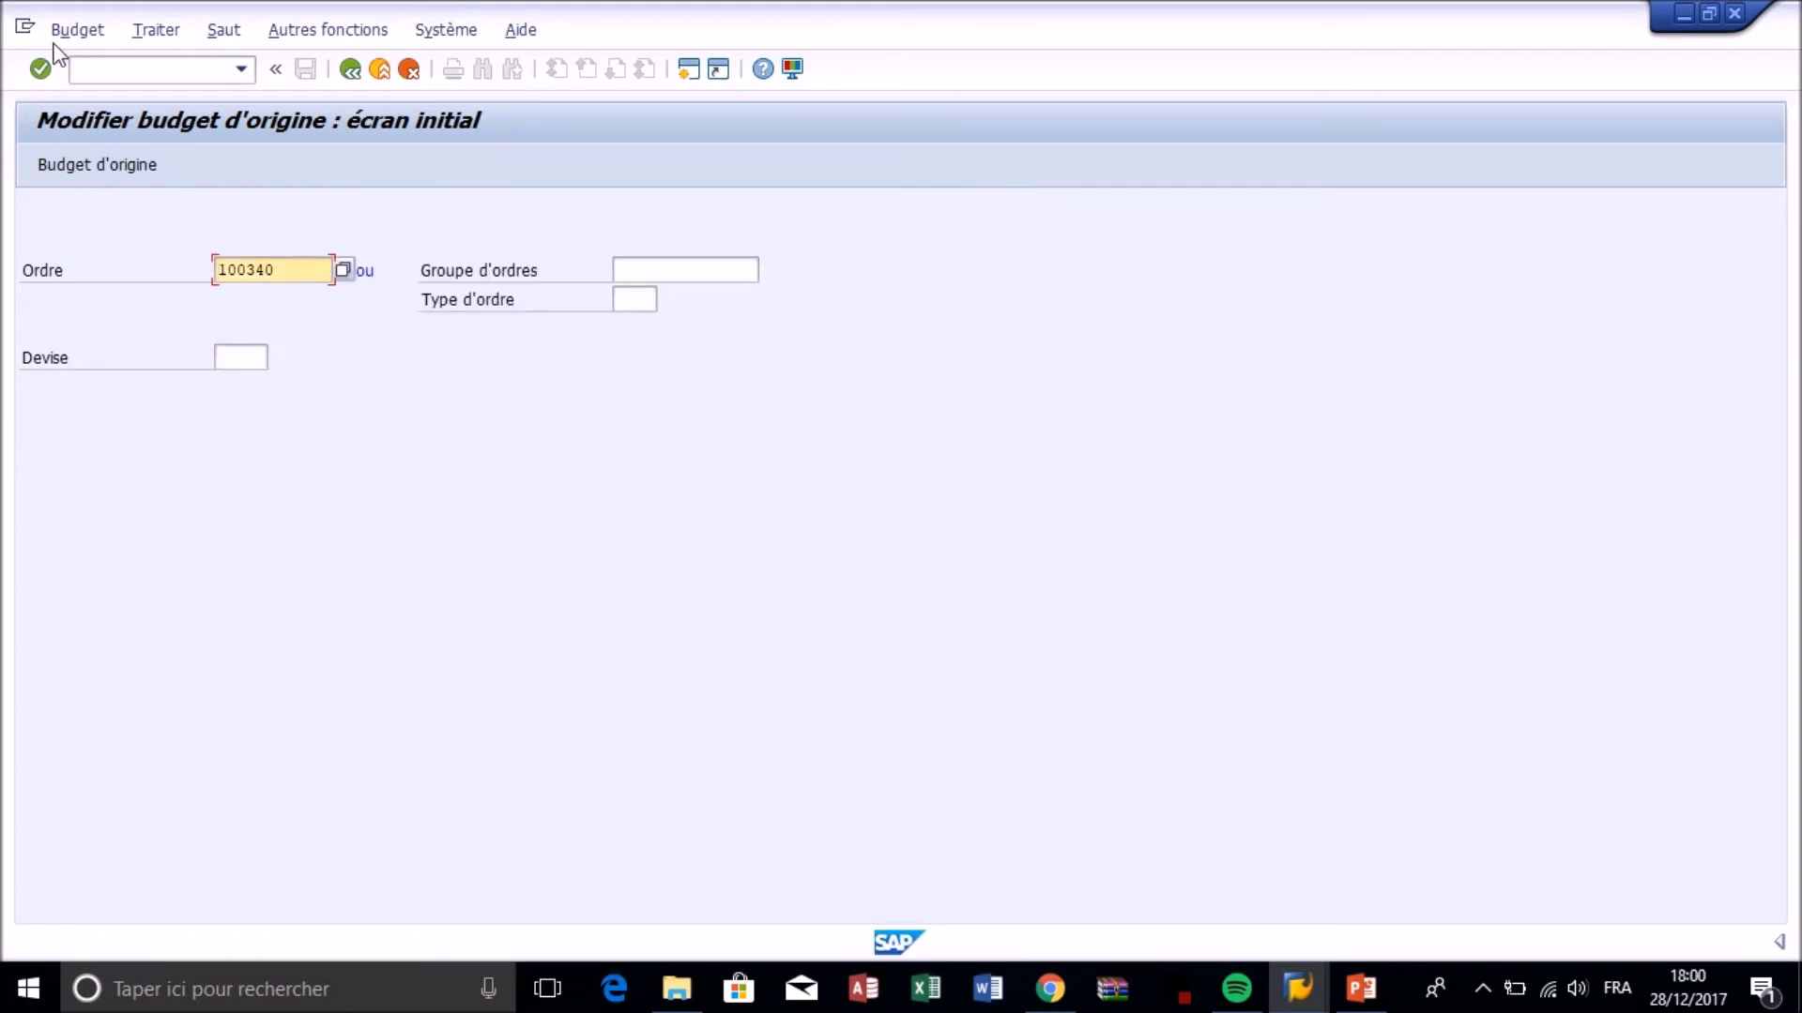
View the order's original budget in the annual and order overviews, then return to the initial screen.
left_click(136, 167)
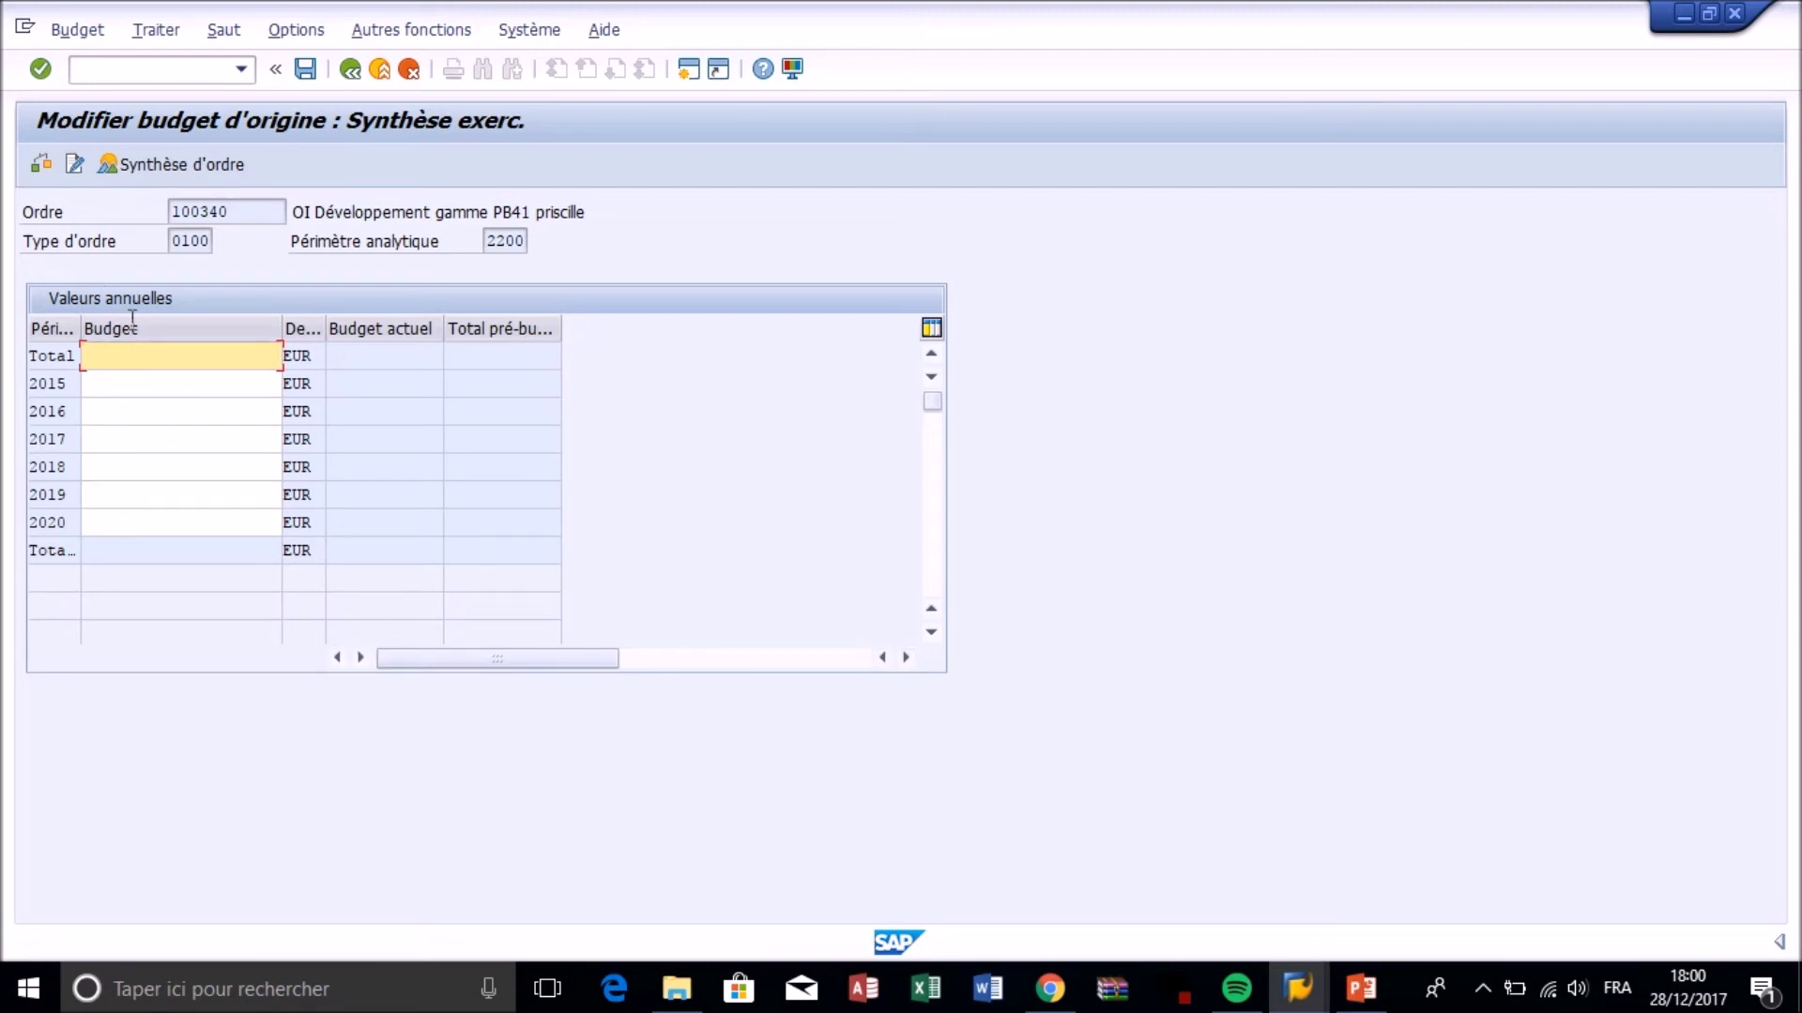
left_click(207, 171)
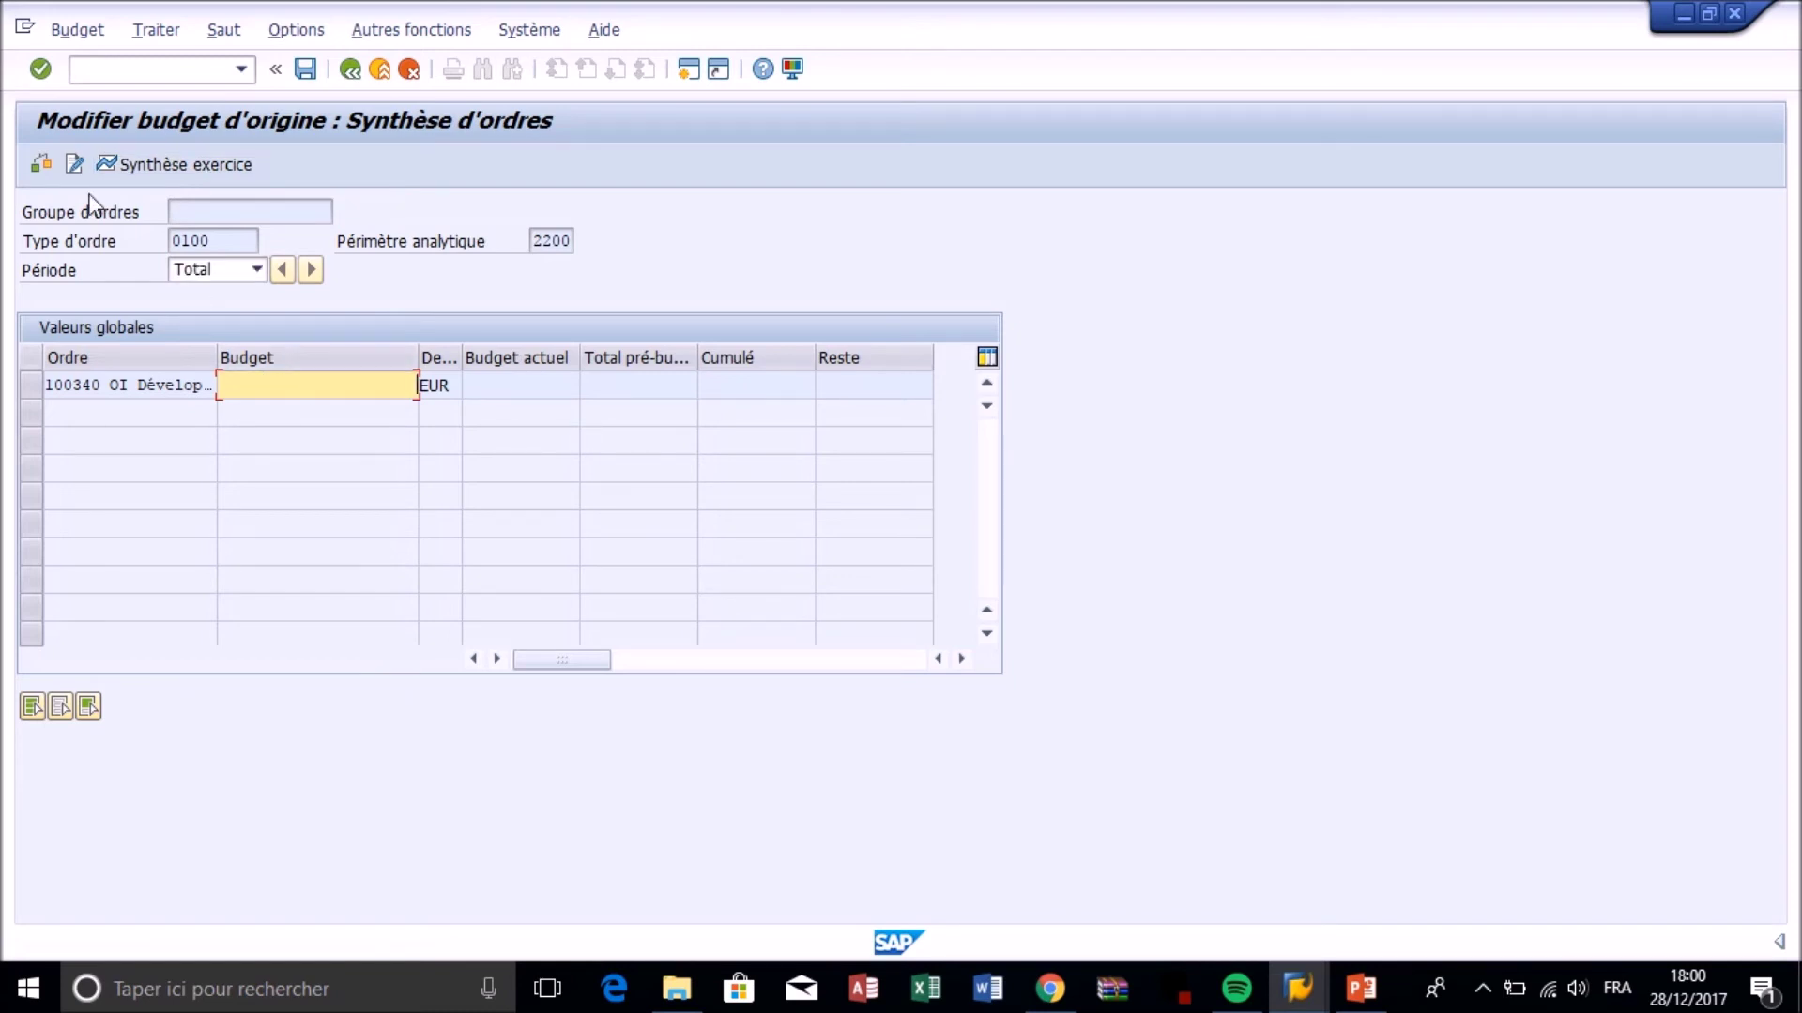
left_click(167, 167)
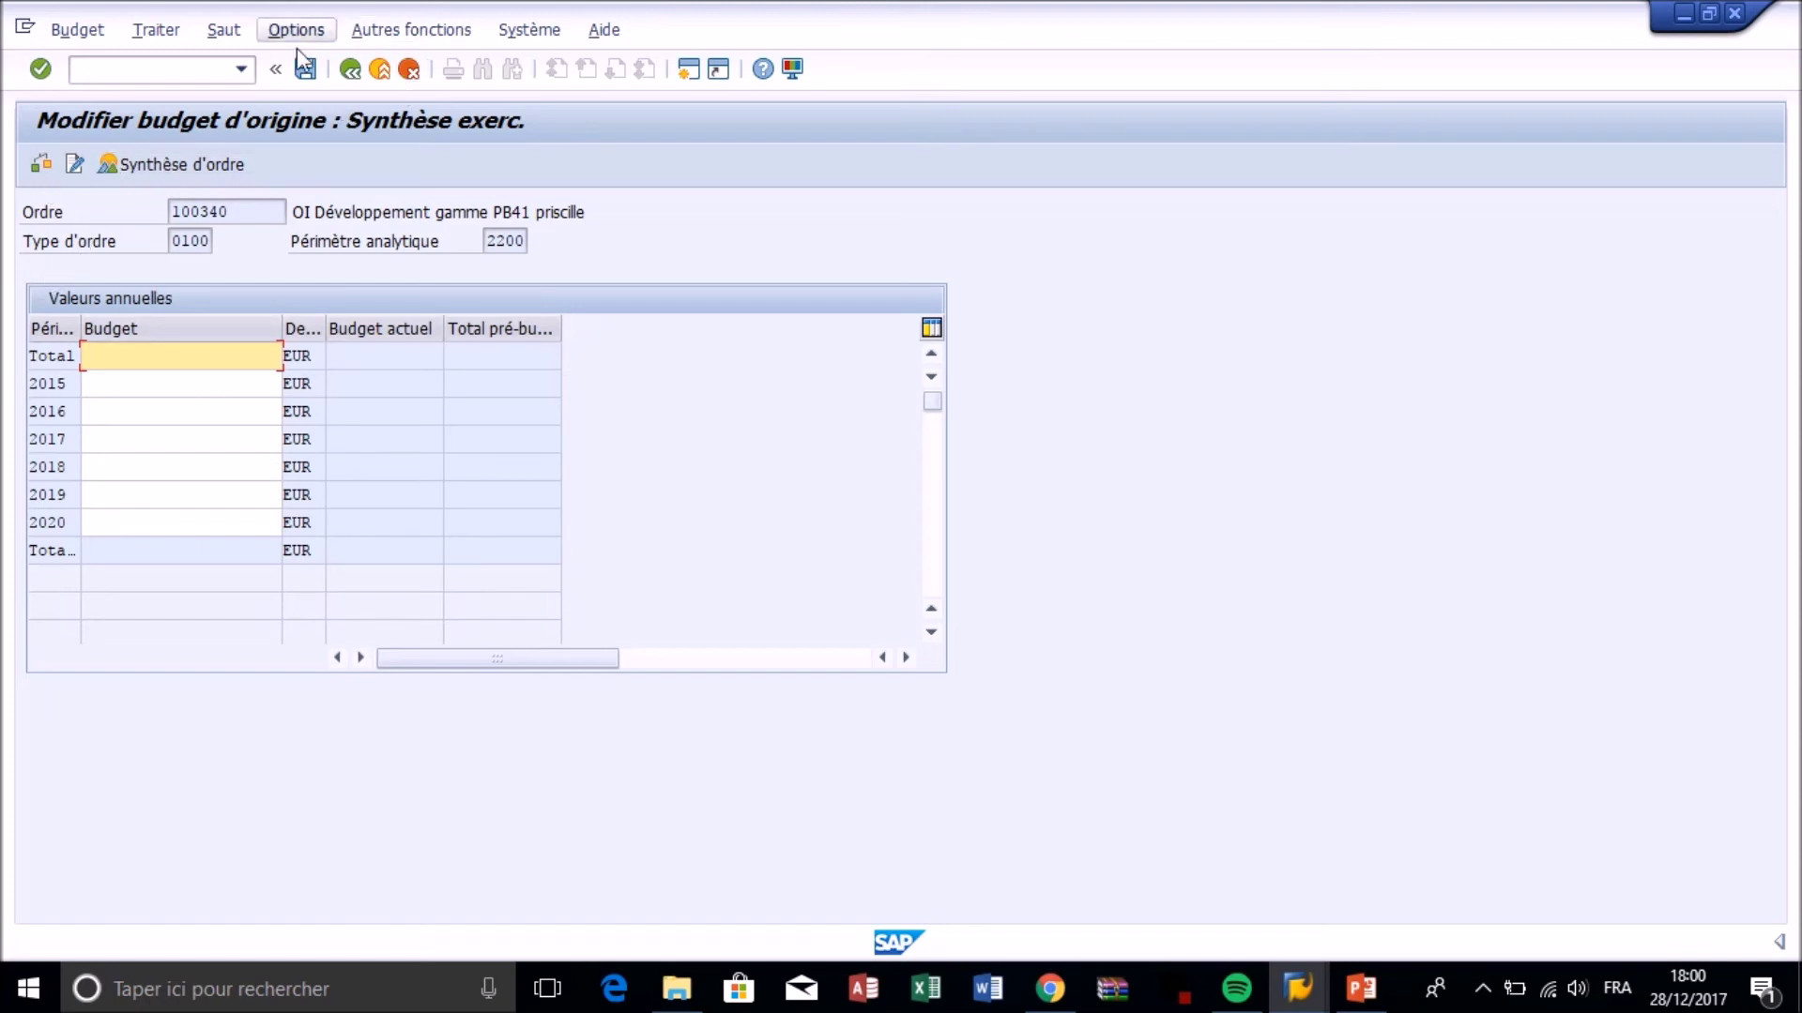
left_click(408, 69)
mouse_move(779, 19)
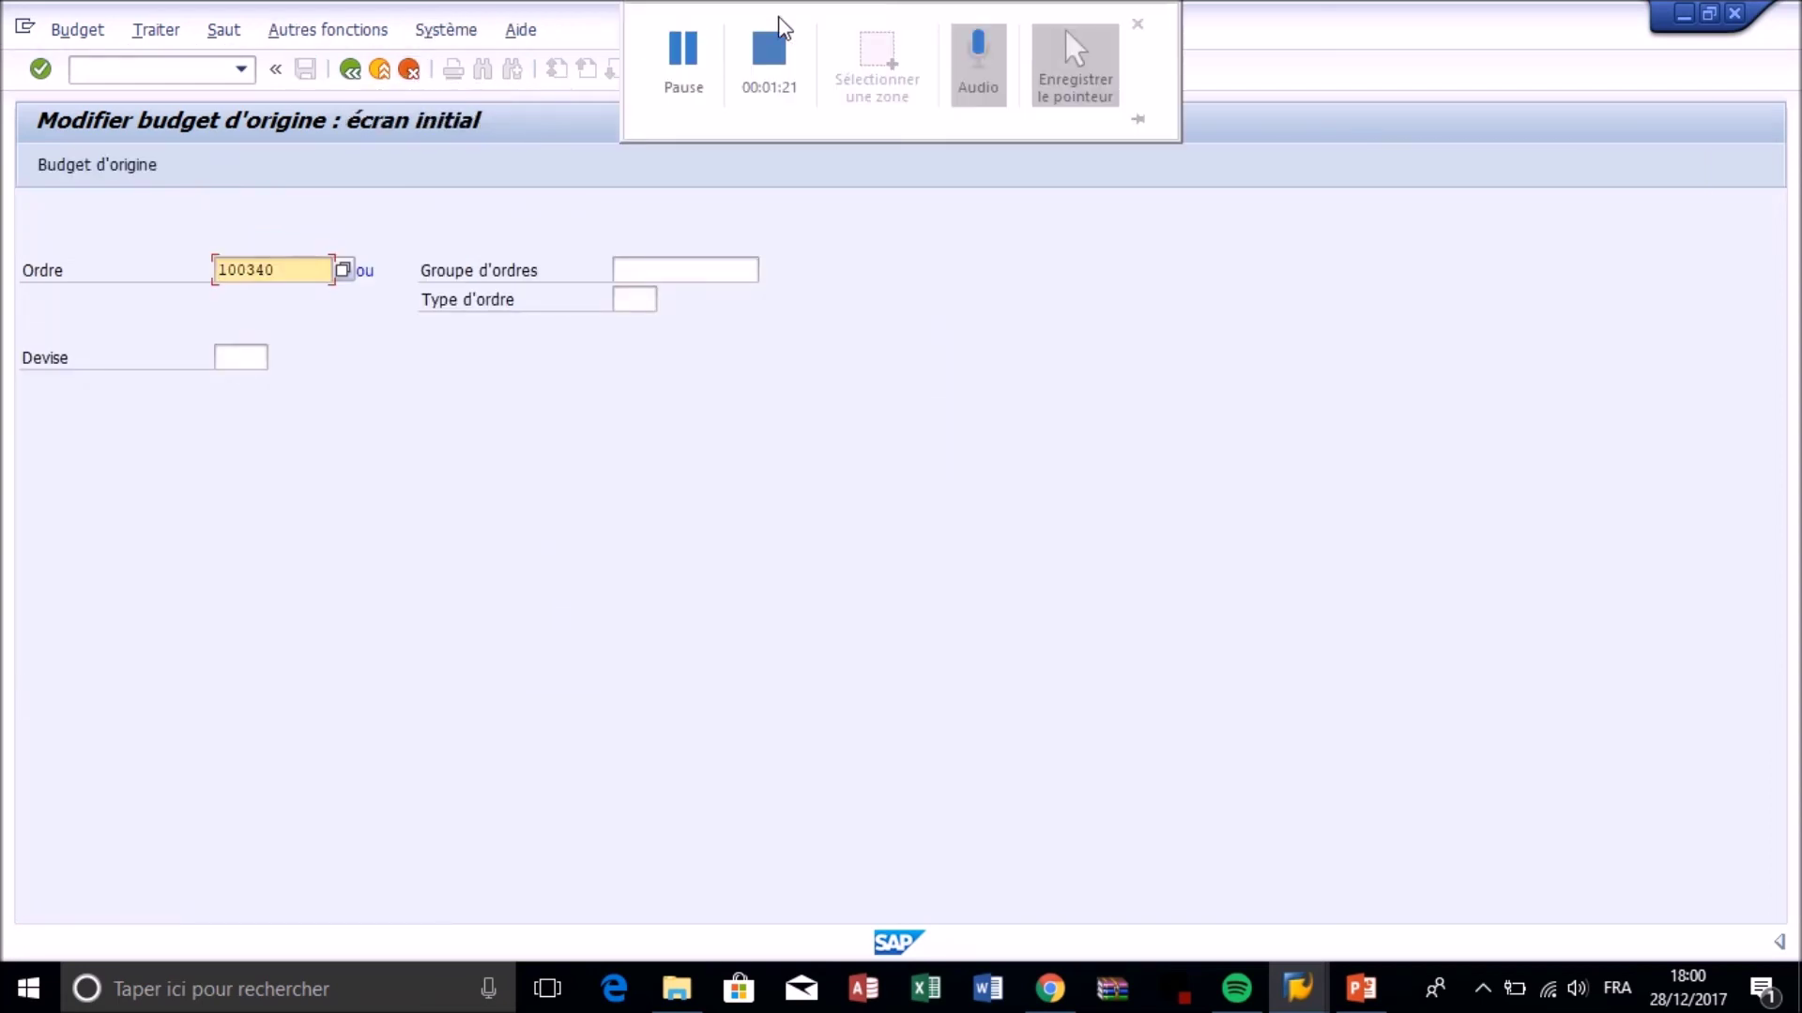
left_click(685, 56)
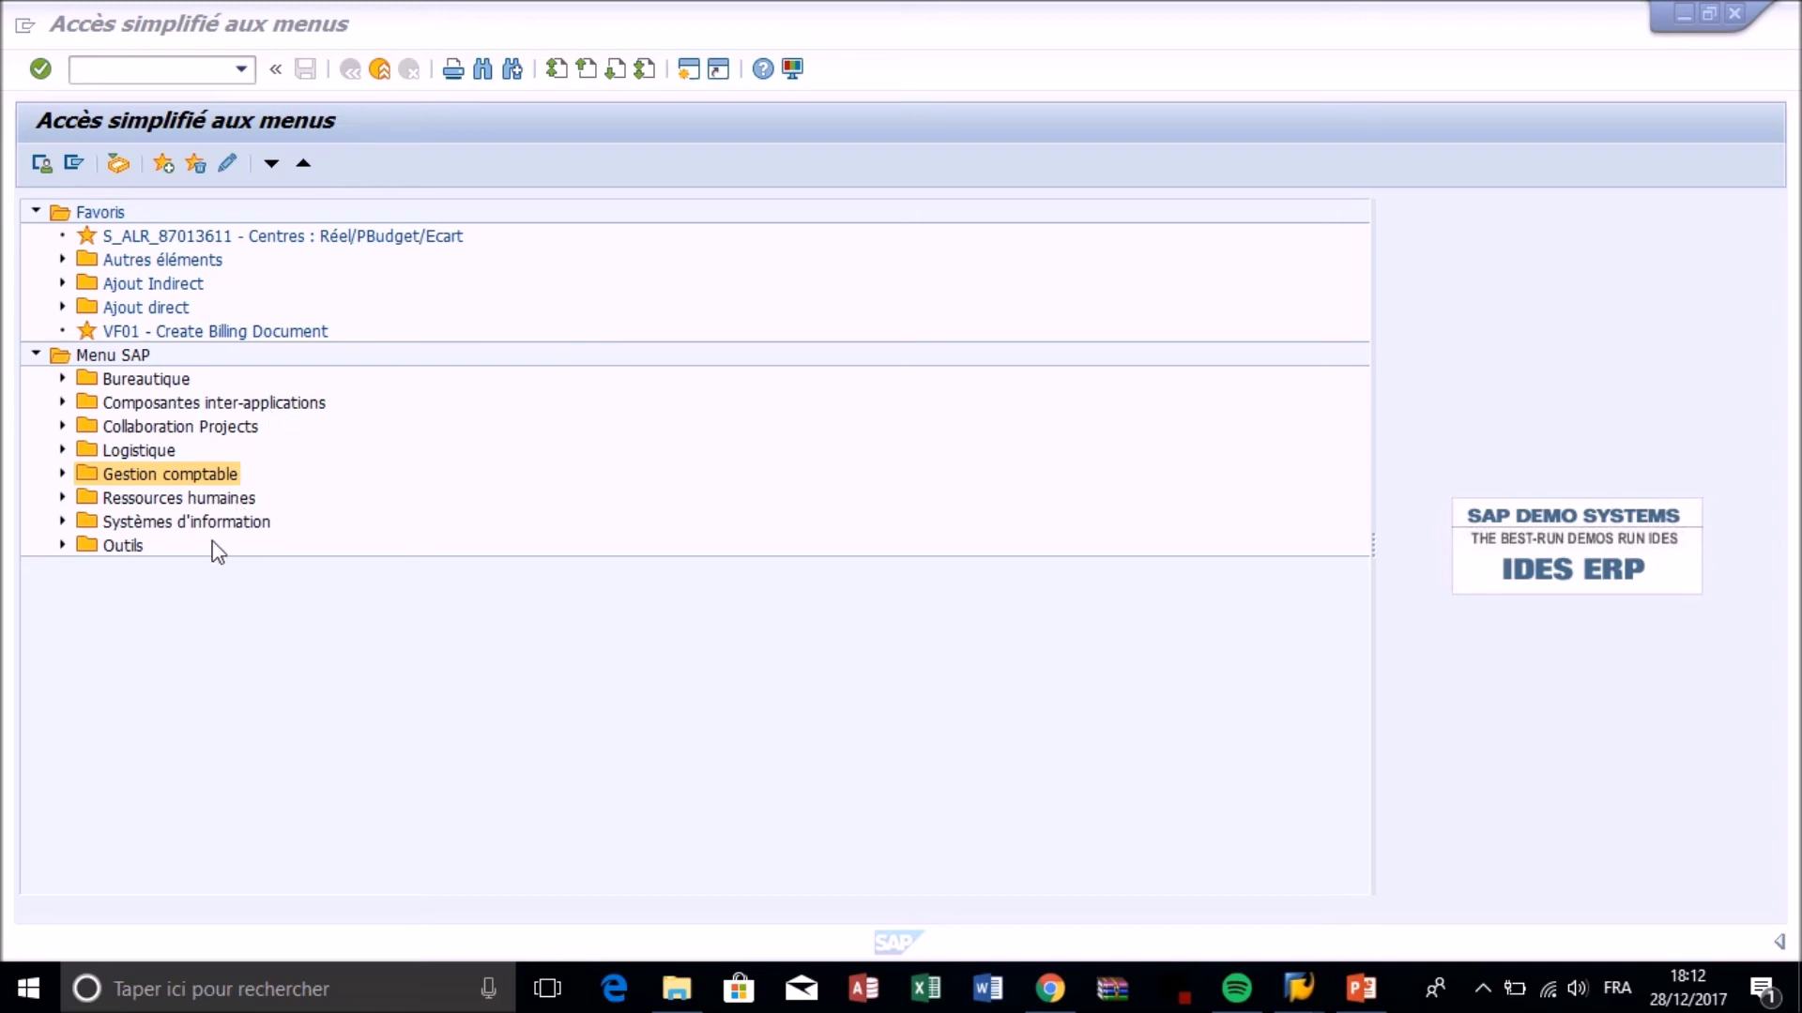
Open transaction KO31 and run the availability control reconstruction for the order of type 0100 with Protocole détaillé enabled.
left_click(146, 68)
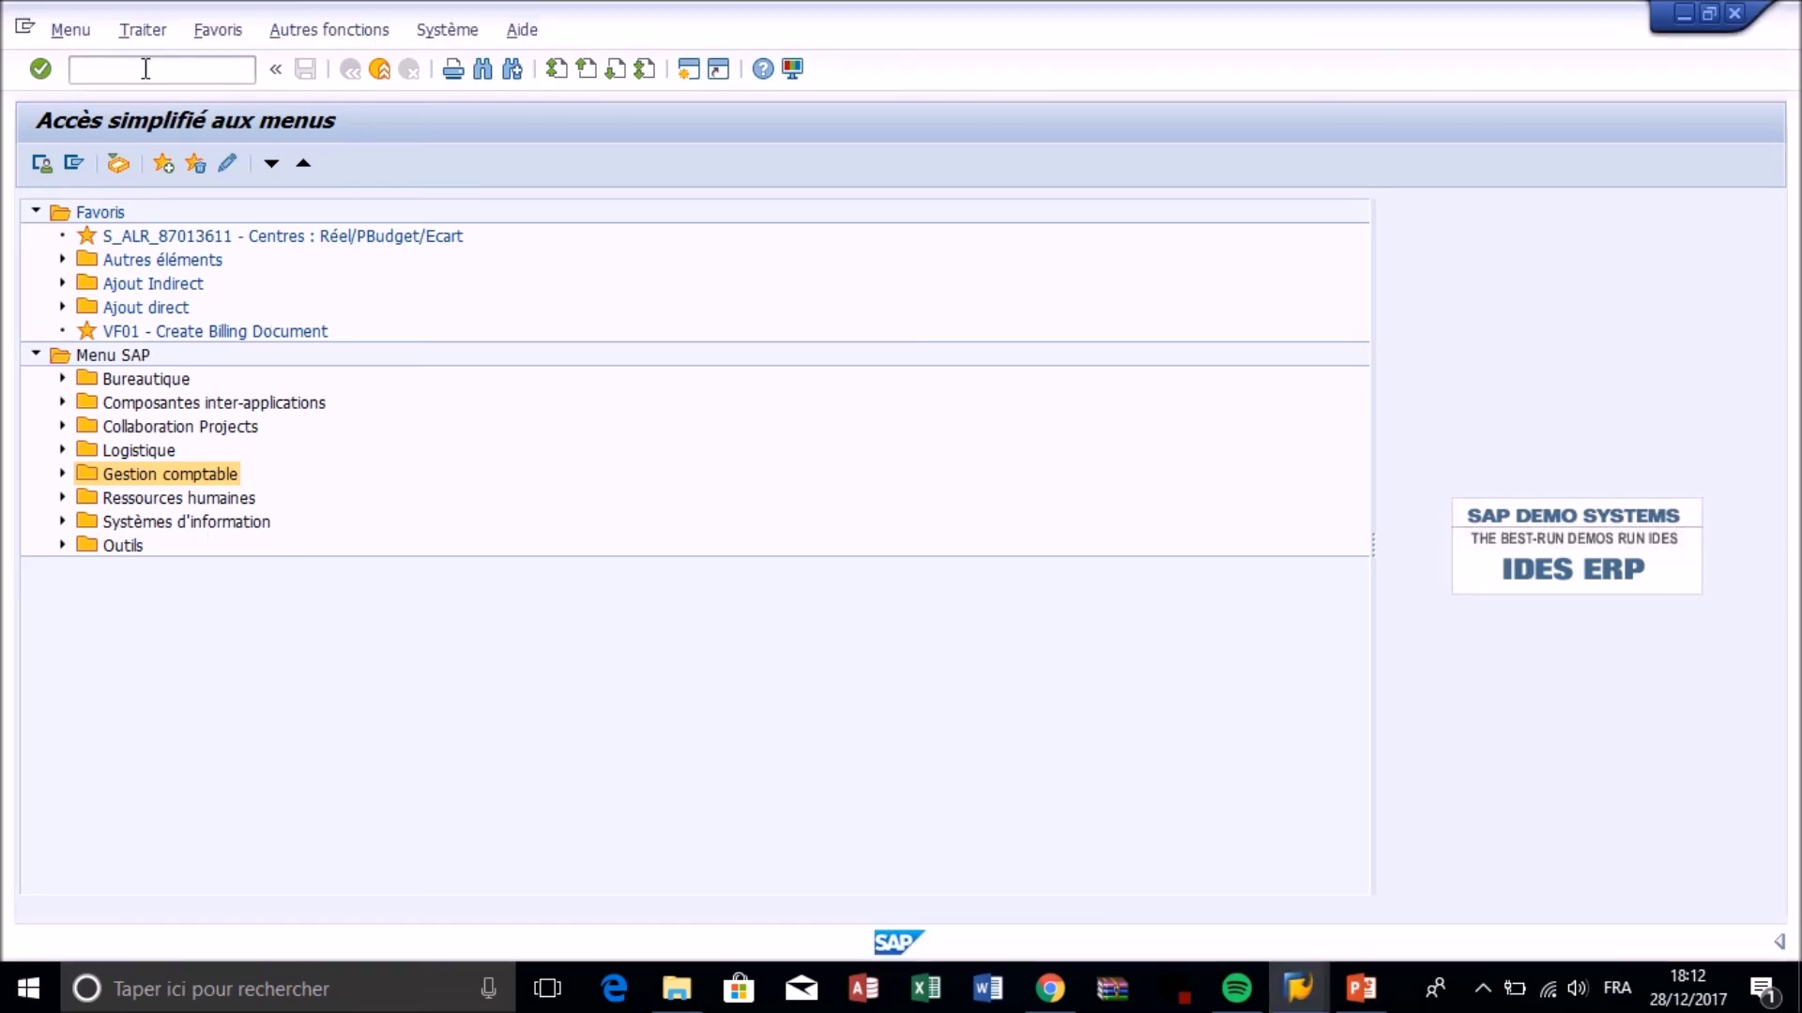
type("ko31")
key("Return")
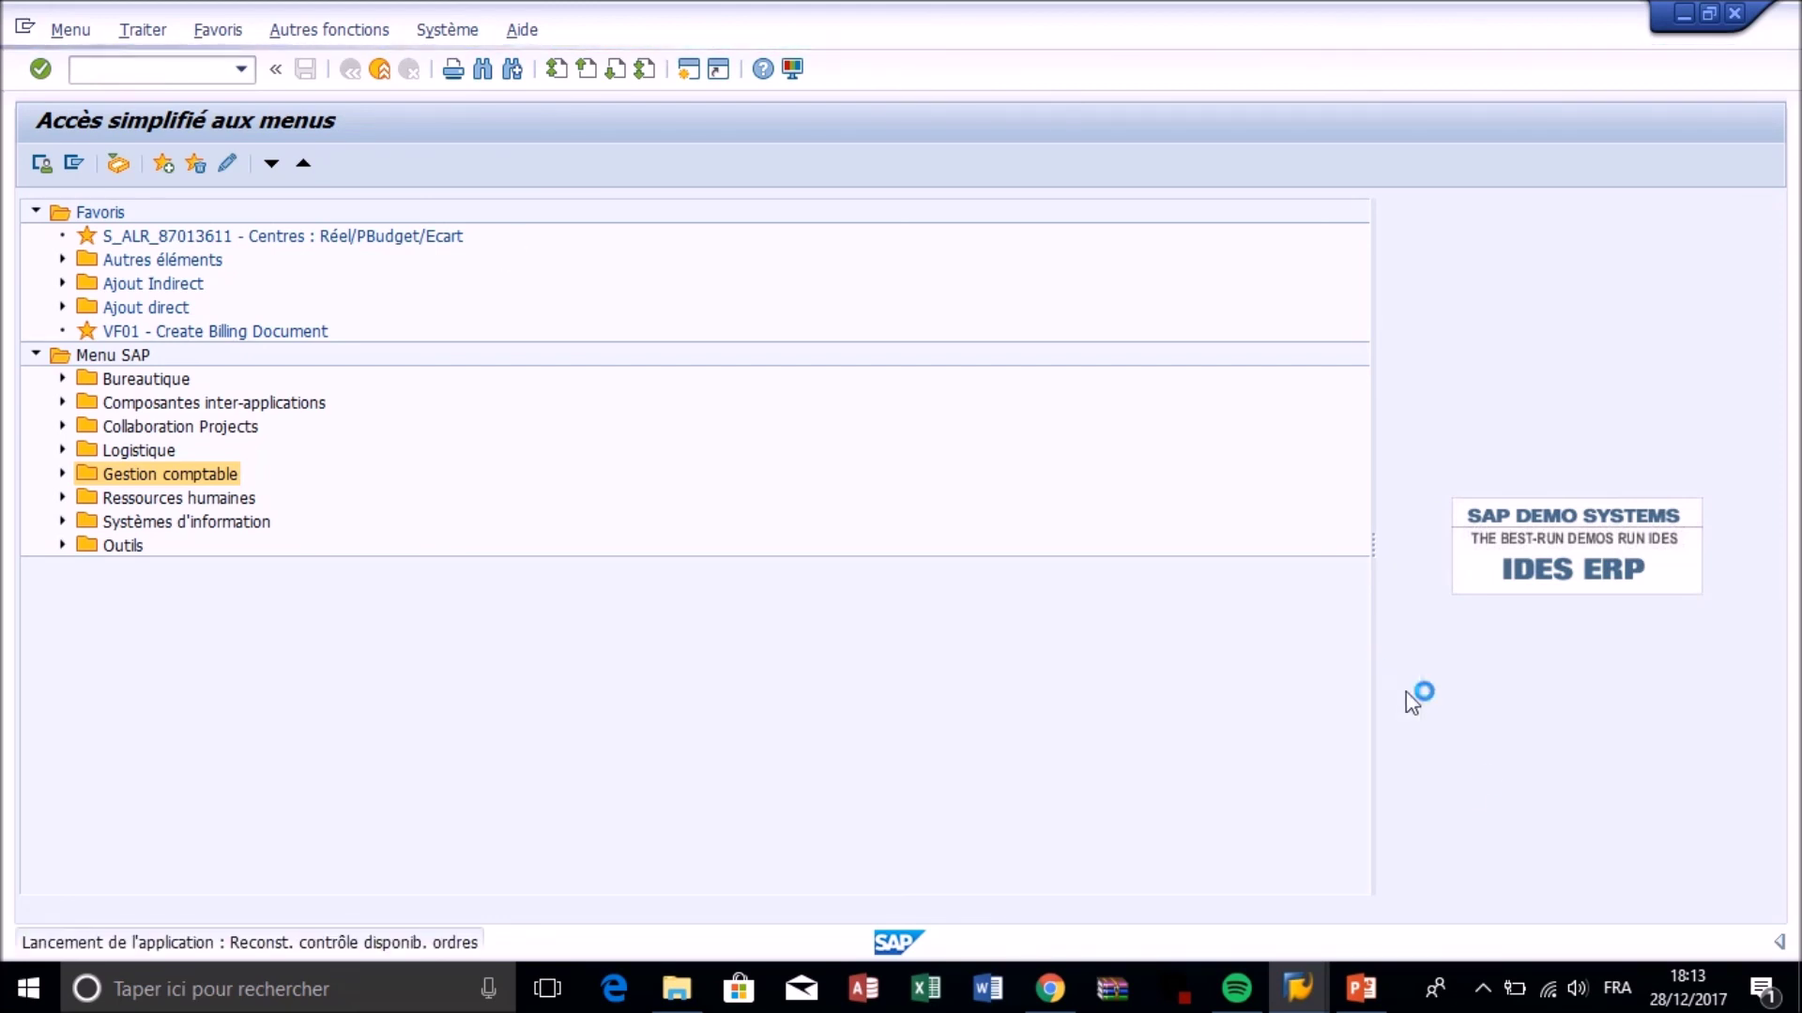
mouse_move(699, 14)
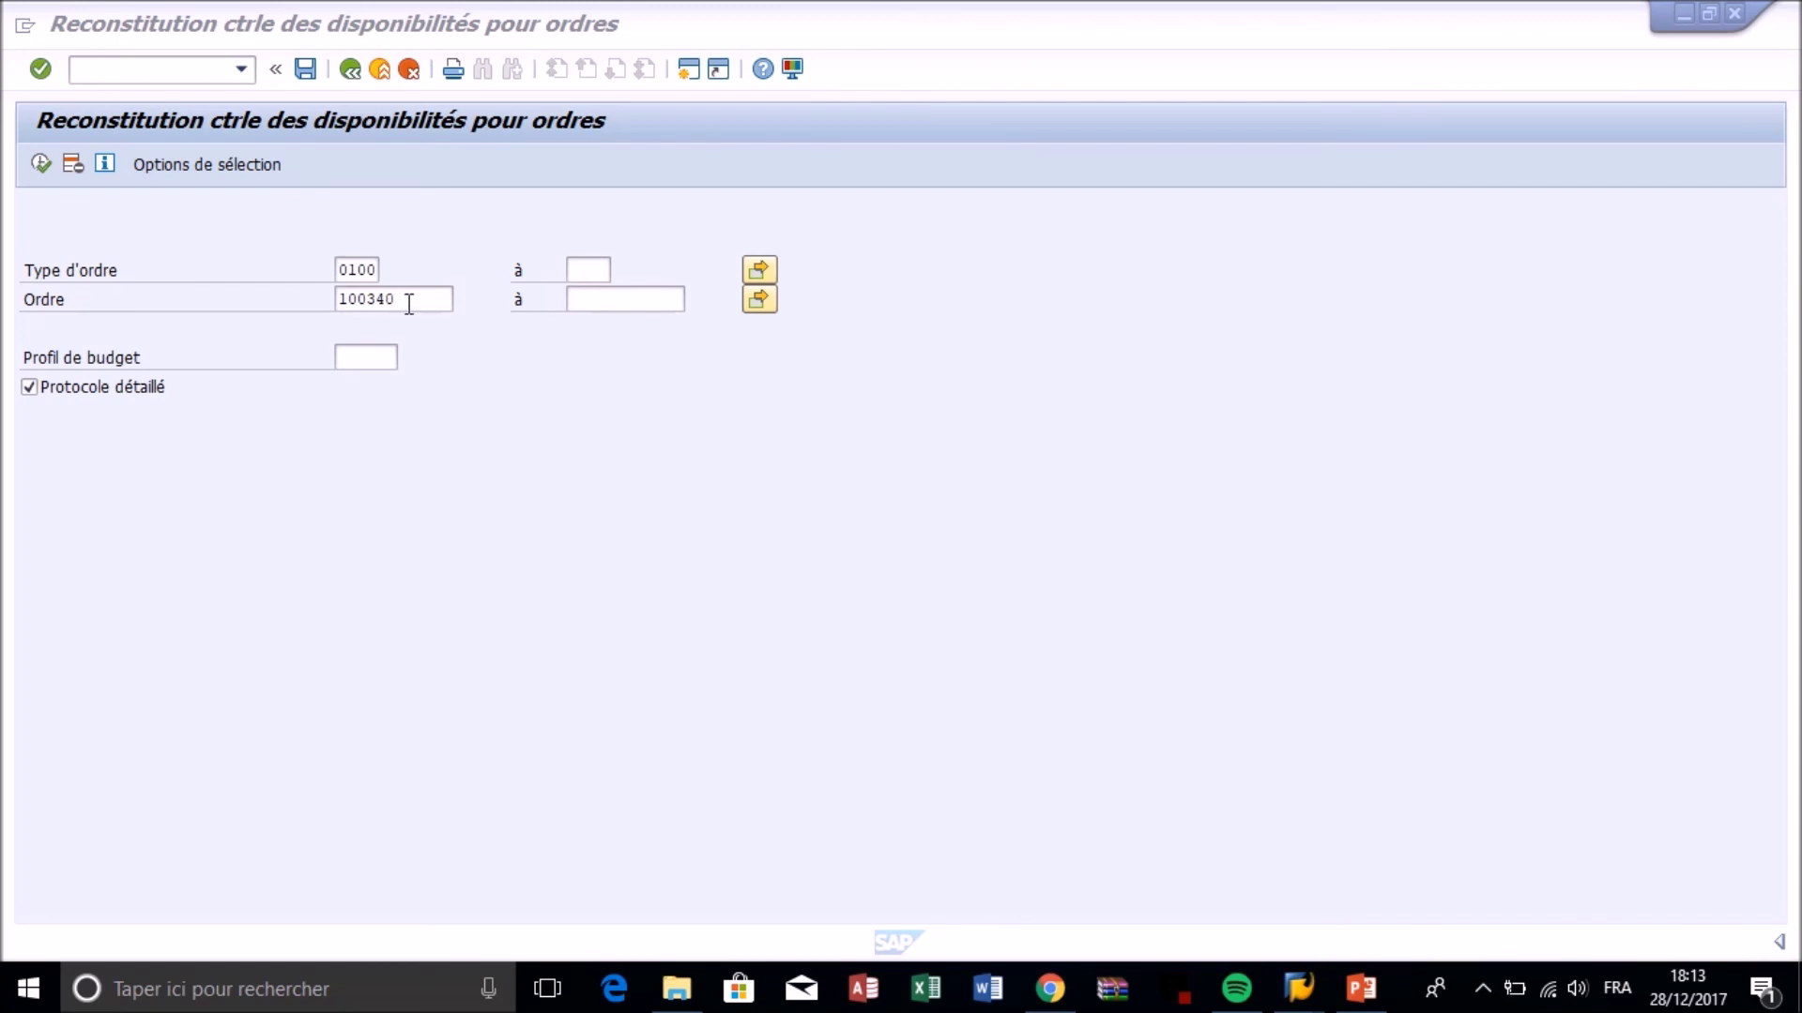
left_click(39, 163)
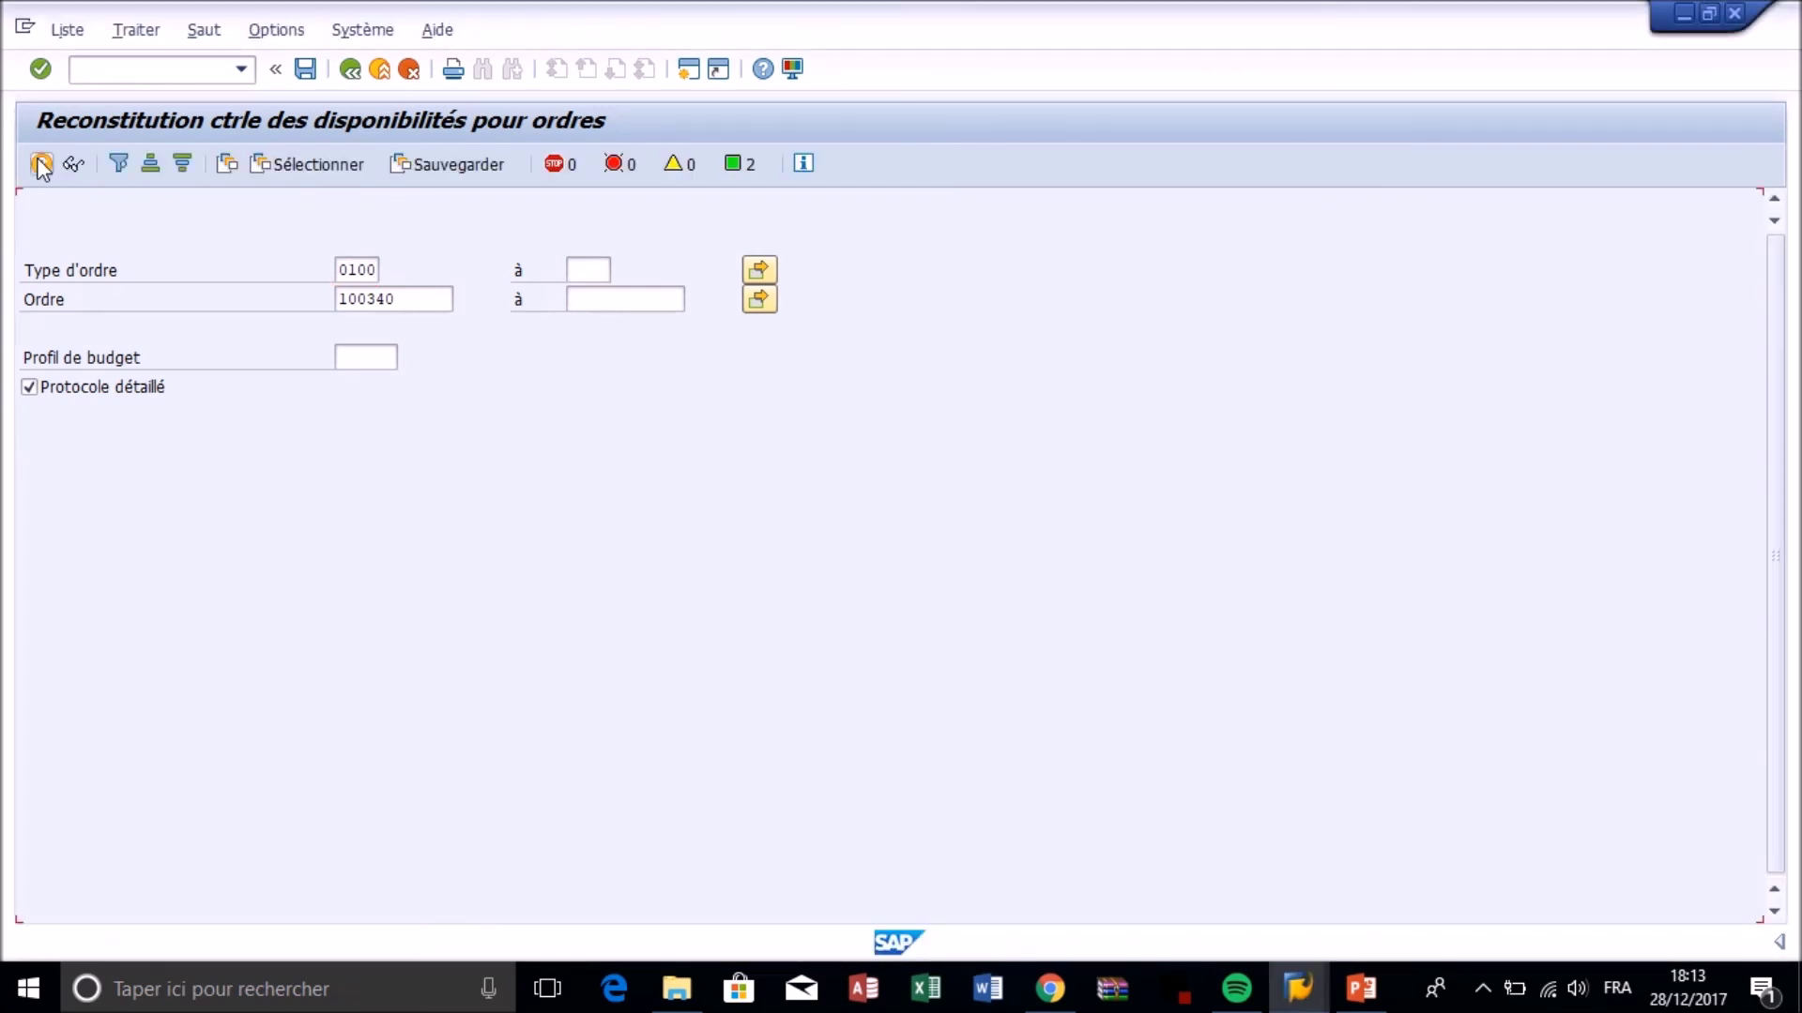